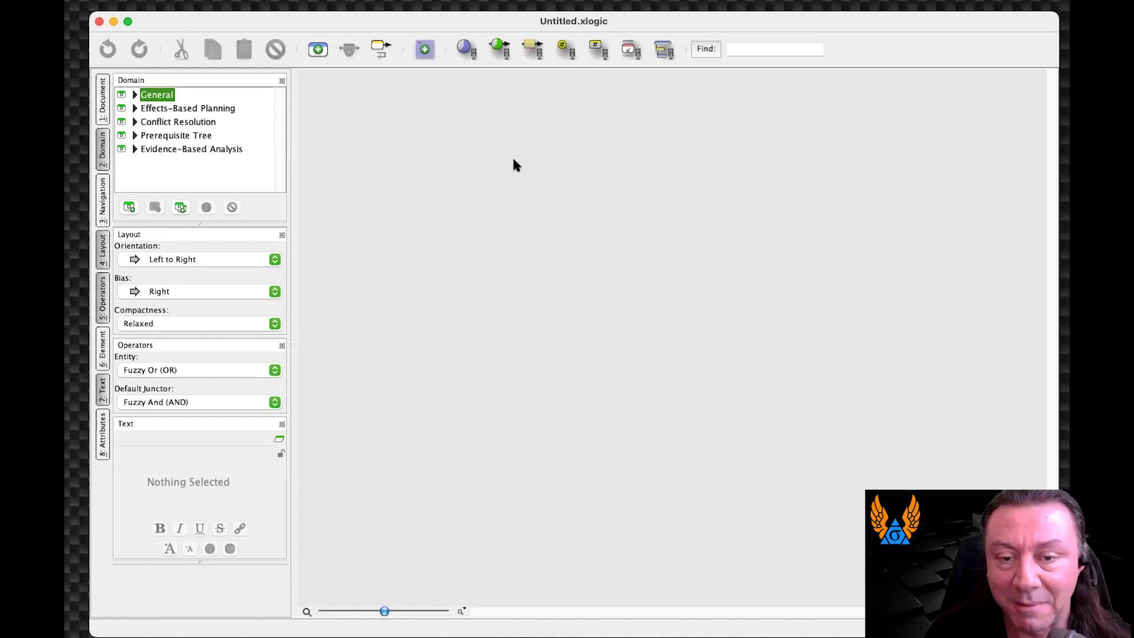
pyautogui.rightClick(513, 163)
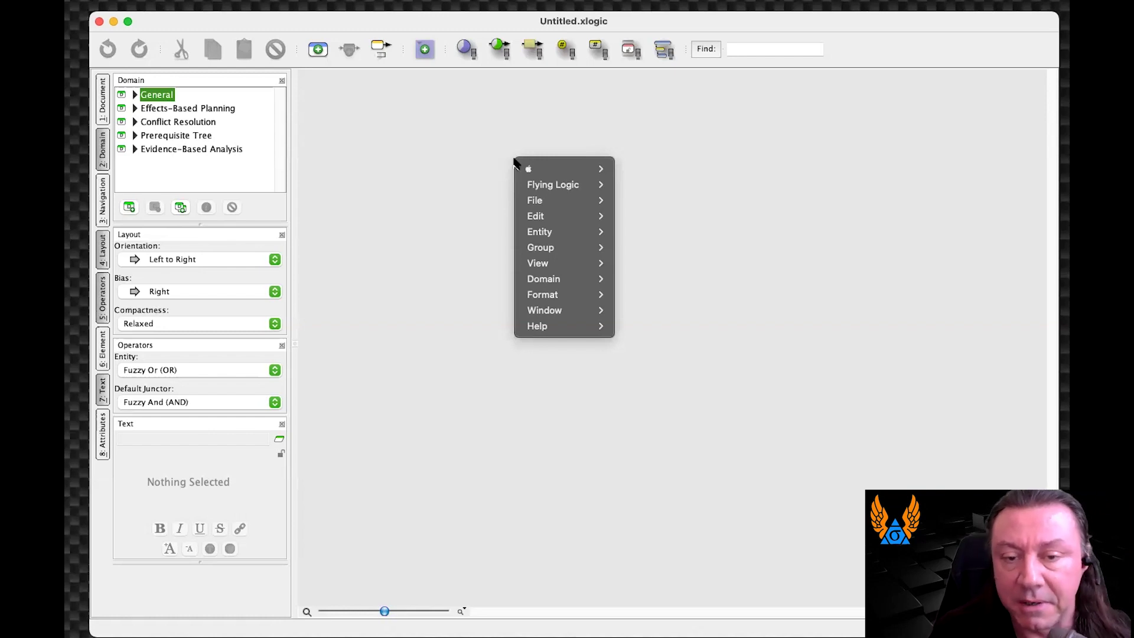
pyautogui.moveTo(532, 188)
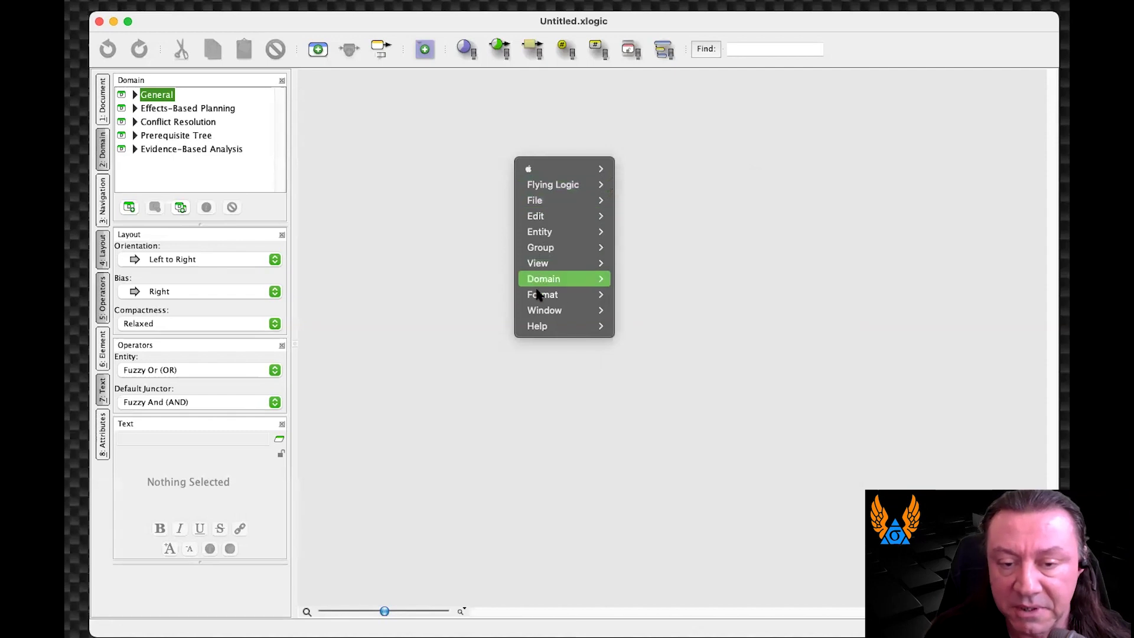
pyautogui.moveTo(531, 333)
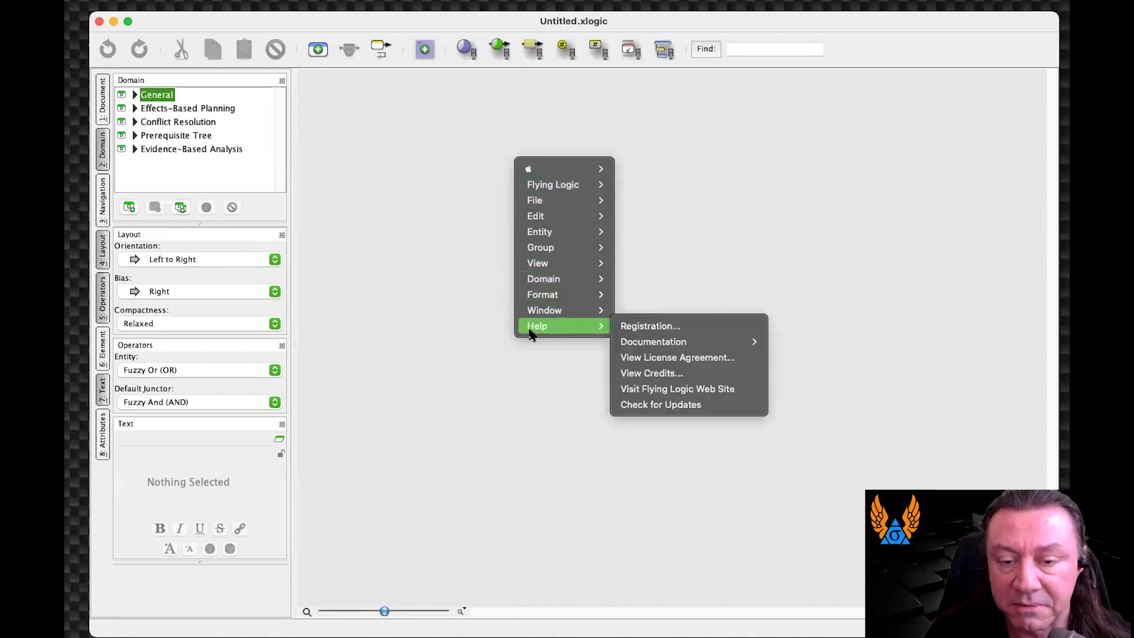
pyautogui.click(446, 291)
pyautogui.rightClick(488, 219)
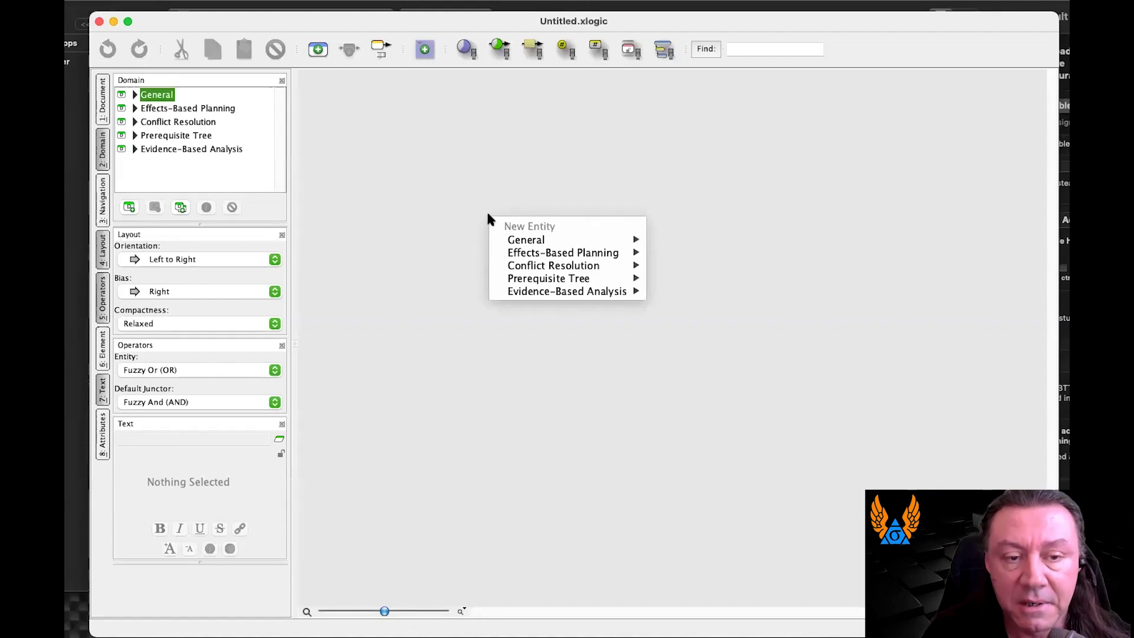
pyautogui.click(480, 188)
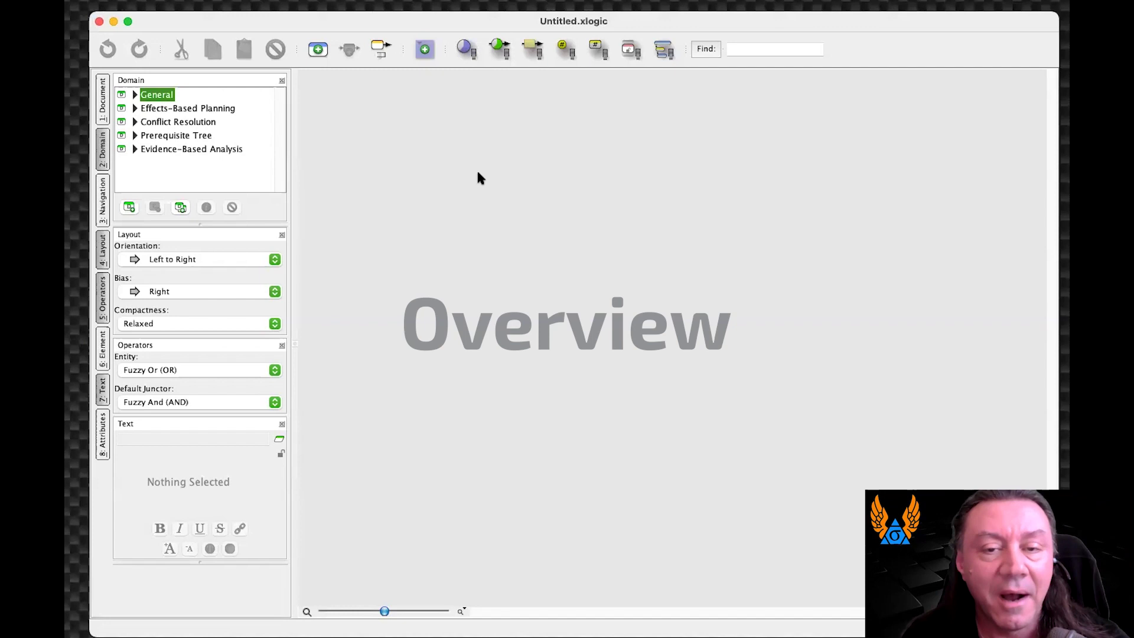
# Reposition and enlarge the document window, and make the Domain list slightly taller
pyautogui.moveTo(339, 16); pyautogui.dragTo(322, 6)
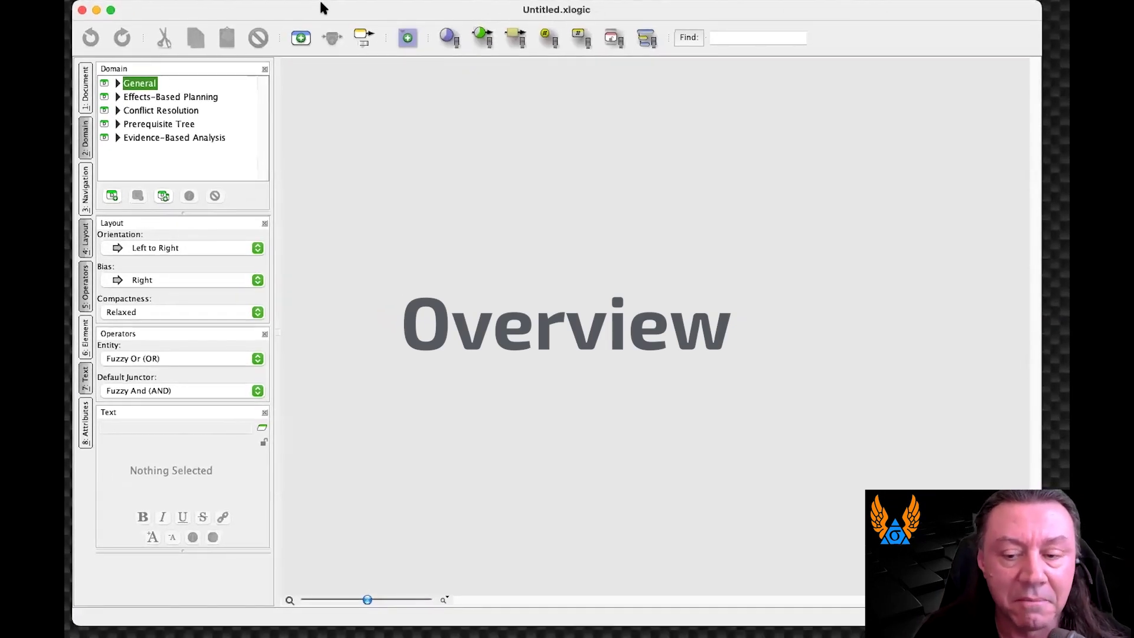
pyautogui.moveTo(1041, 625); pyautogui.dragTo(1064, 637)
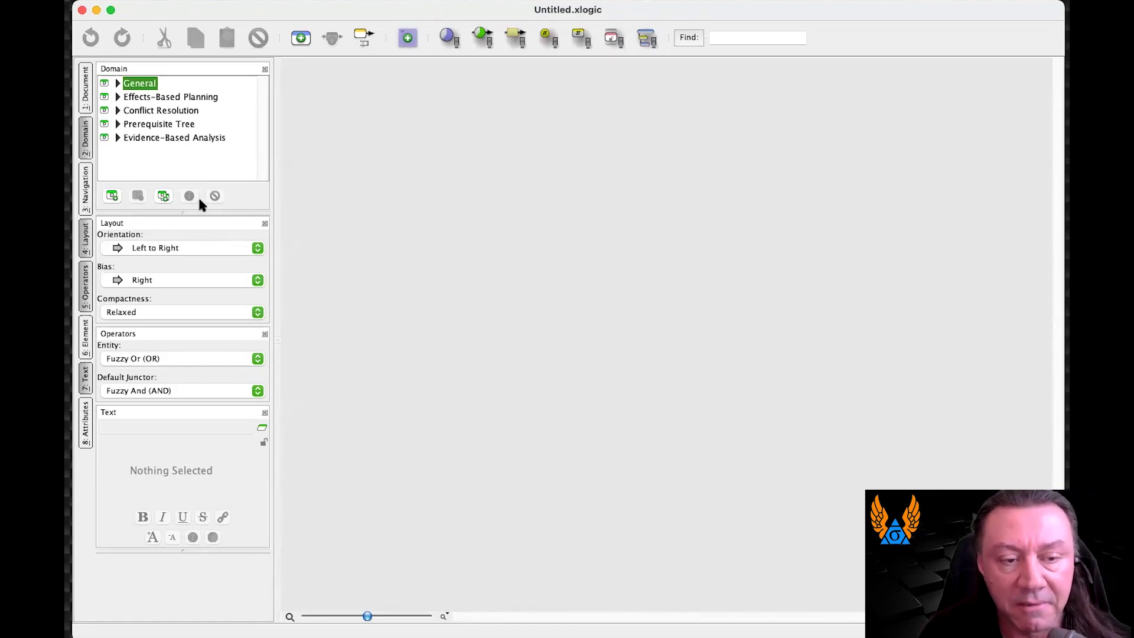
pyautogui.moveTo(199, 210)
pyautogui.mouseDown()
pyautogui.moveTo(200, 283)
pyautogui.moveTo(198, 220)
pyautogui.mouseUp()
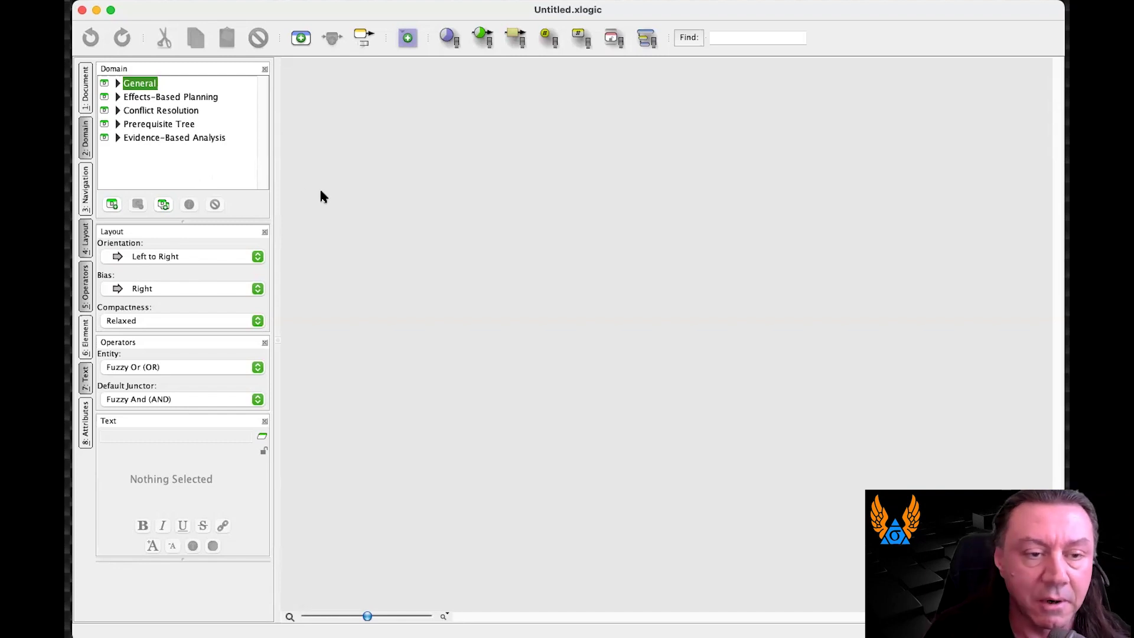
# View the document information fields and the Navigation overview in turn, hiding each again after viewing
pyautogui.click(84, 87)
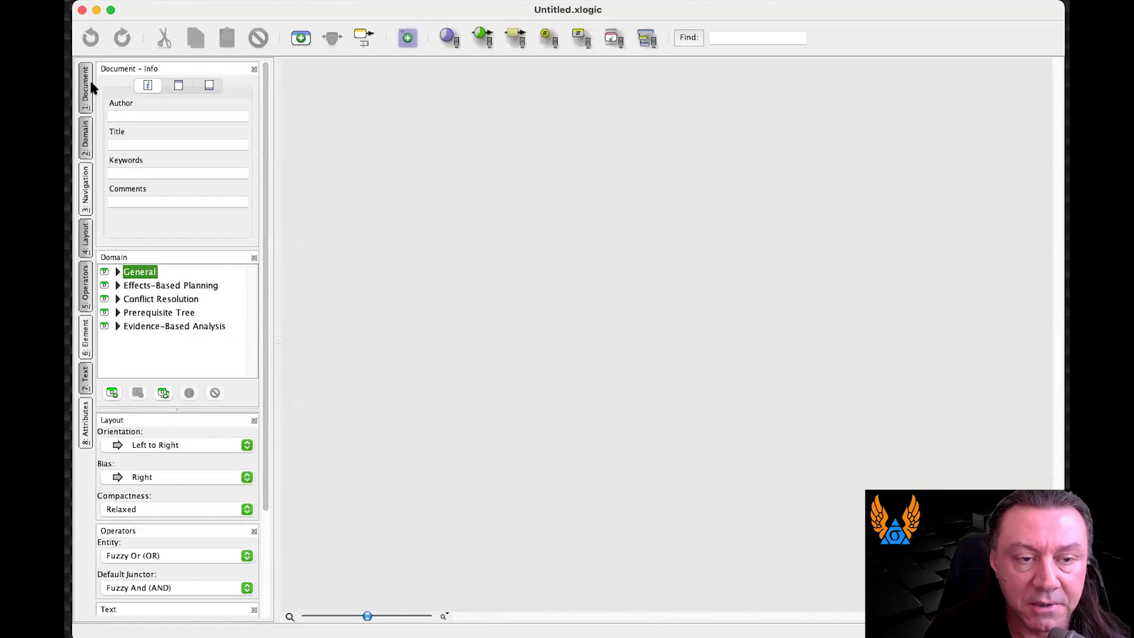
pyautogui.click(85, 105)
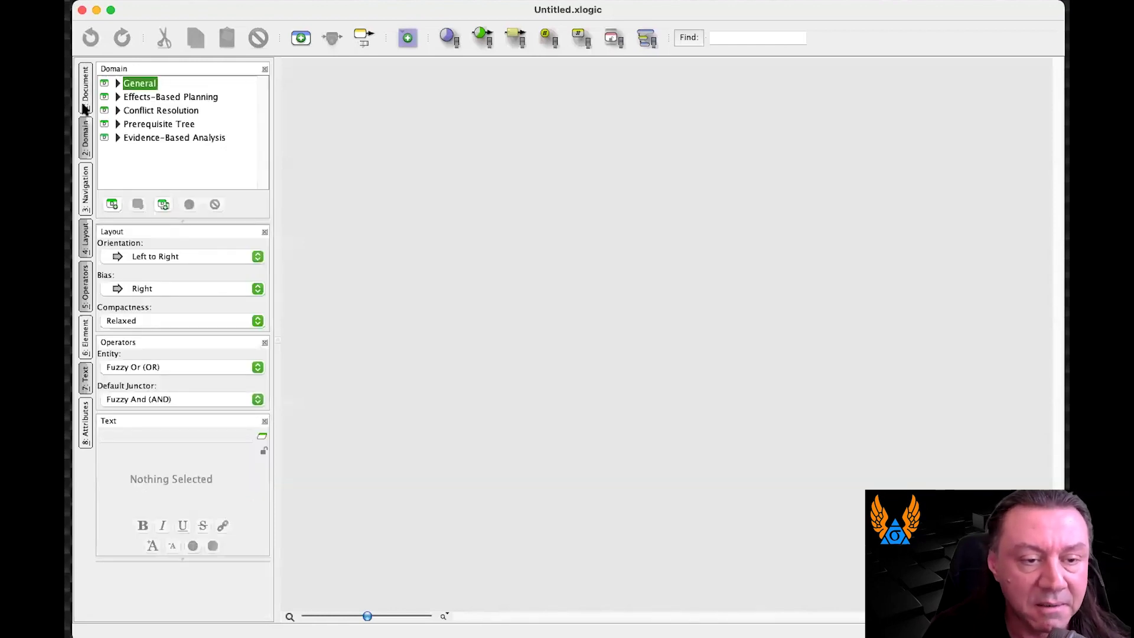
pyautogui.click(85, 188)
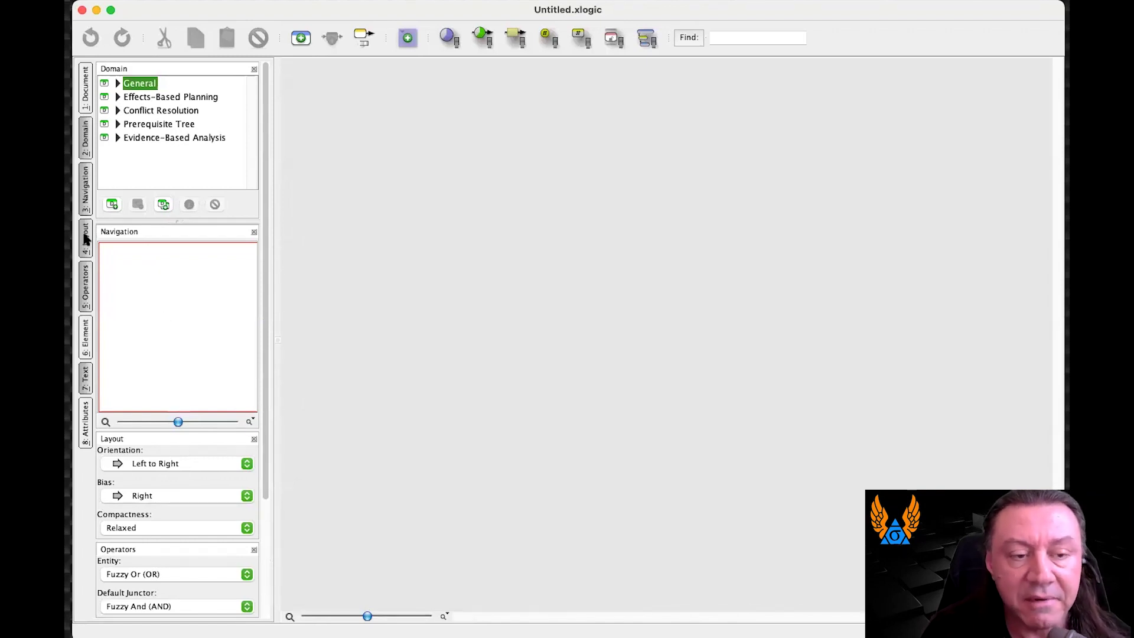
pyautogui.click(84, 204)
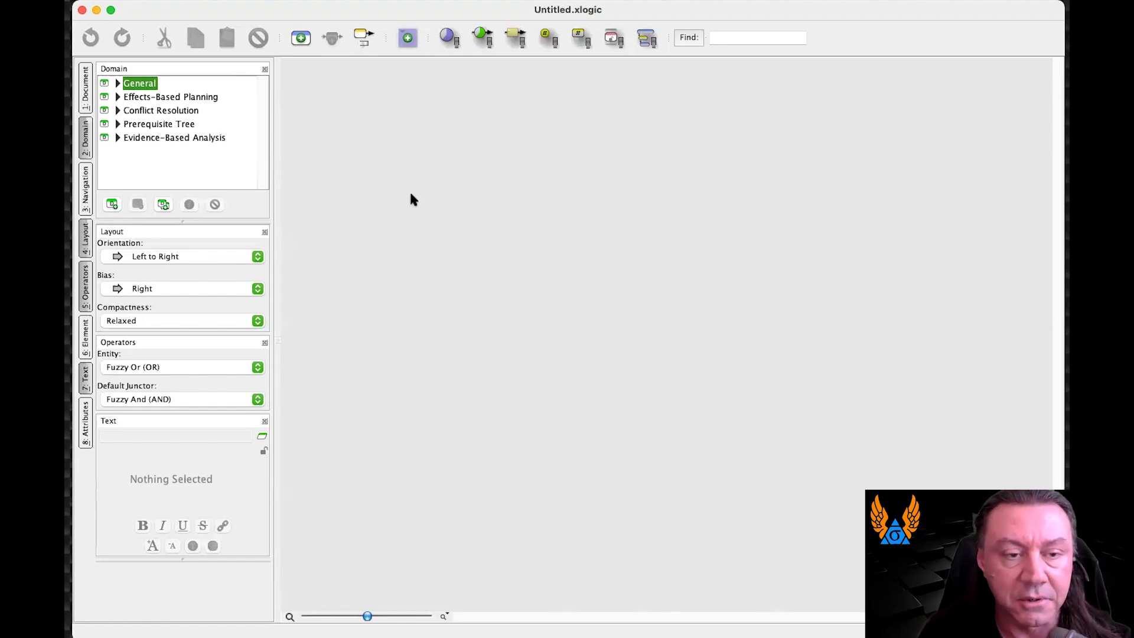
# Enlarge the Domain list and expand the General and Effects-Based Planning domains to show their entity classes
pyautogui.moveTo(148, 221); pyautogui.dragTo(148, 263)
pyautogui.click(118, 83)
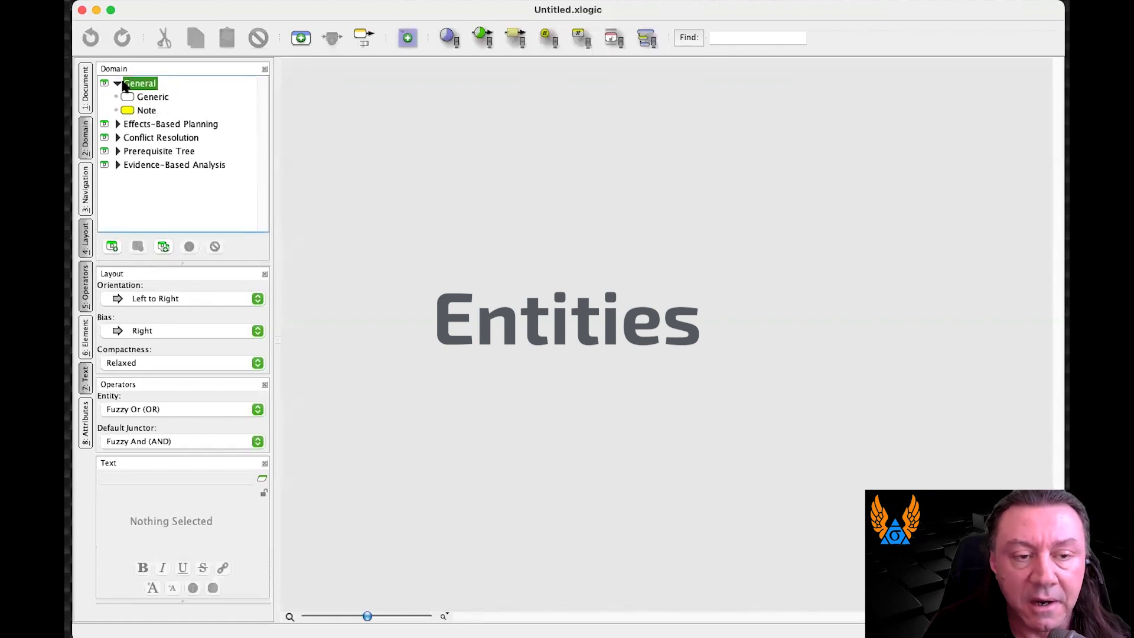
pyautogui.click(118, 124)
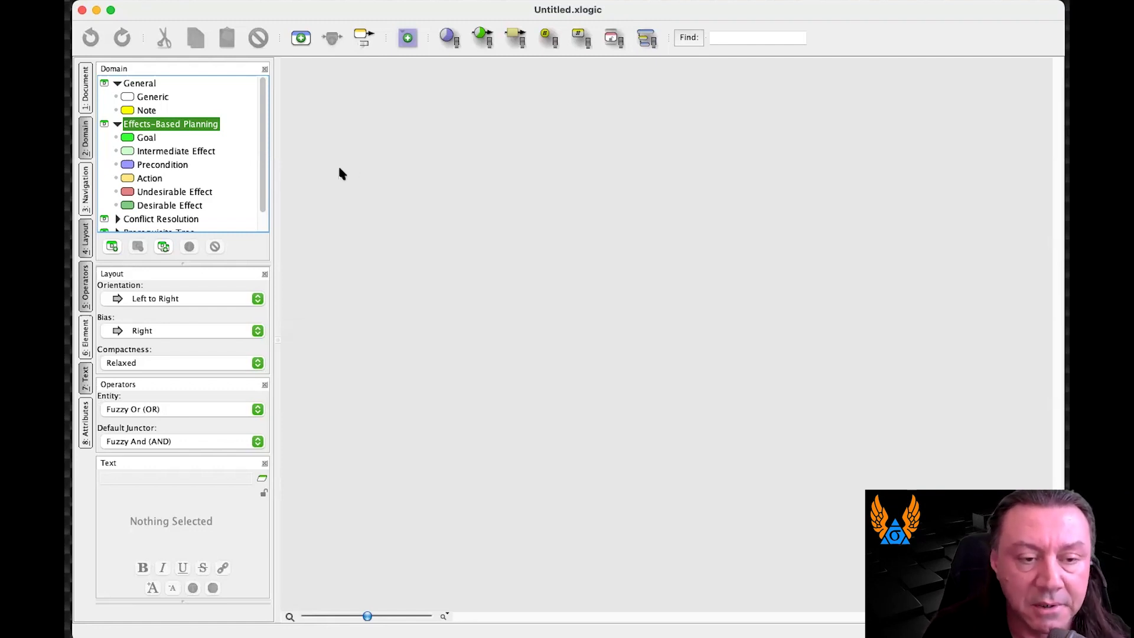
# Add an Action entity and a Goal entity from the Effects-Based Planning domain to the canvas
pyautogui.moveTo(149, 177); pyautogui.dragTo(400, 172)
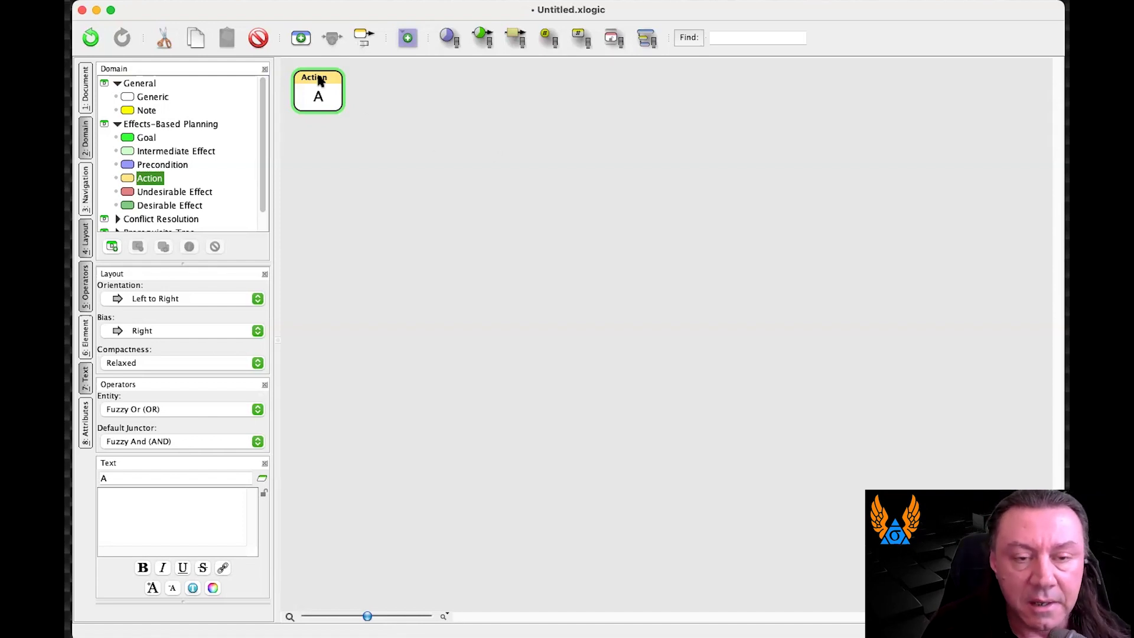
pyautogui.click(360, 163)
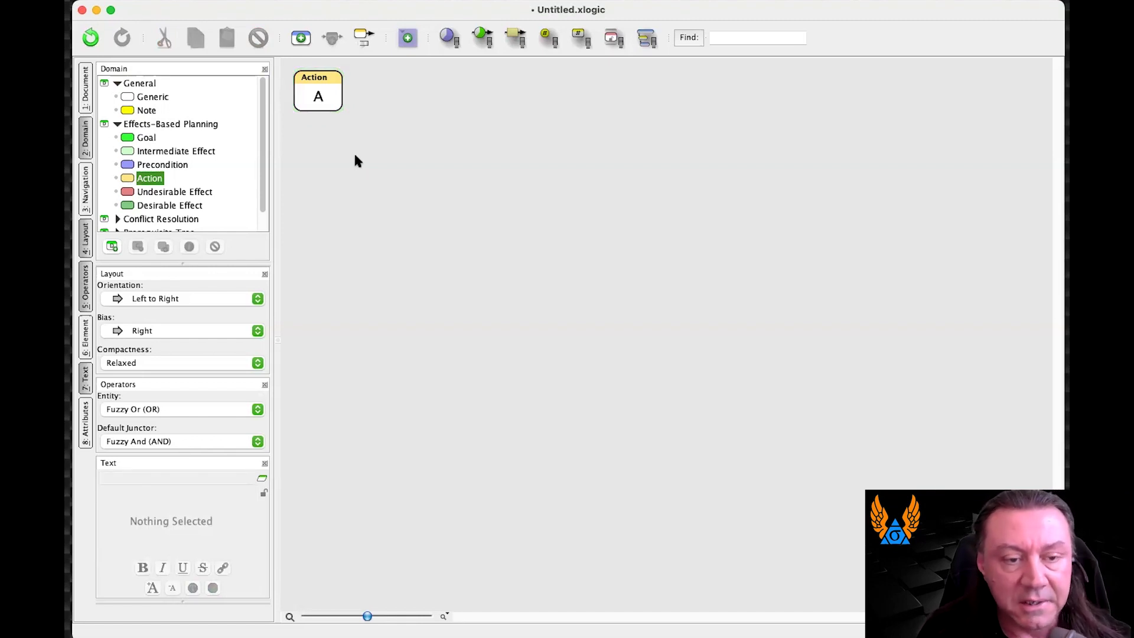
pyautogui.click(128, 138)
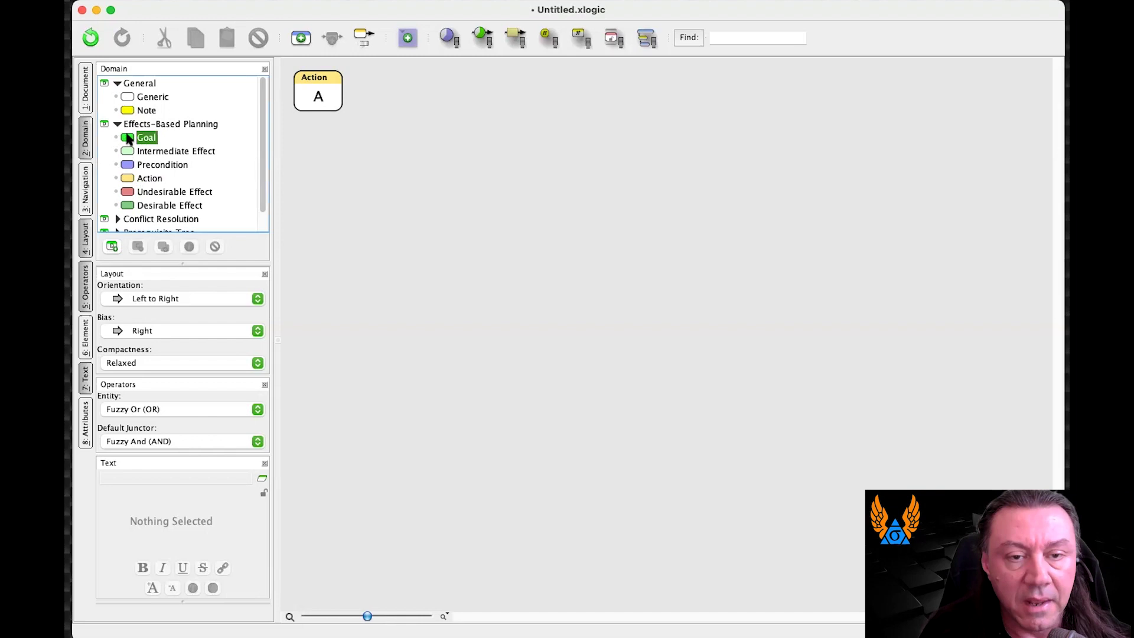
pyautogui.click(297, 43)
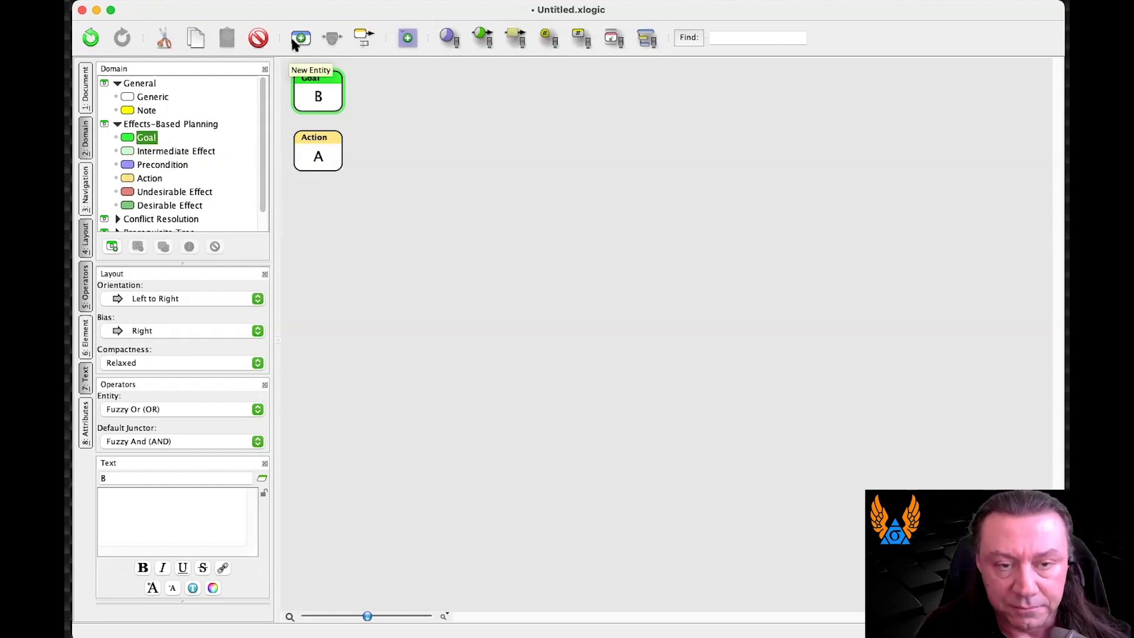
pyautogui.rightClick(467, 161)
pyautogui.moveTo(496, 239)
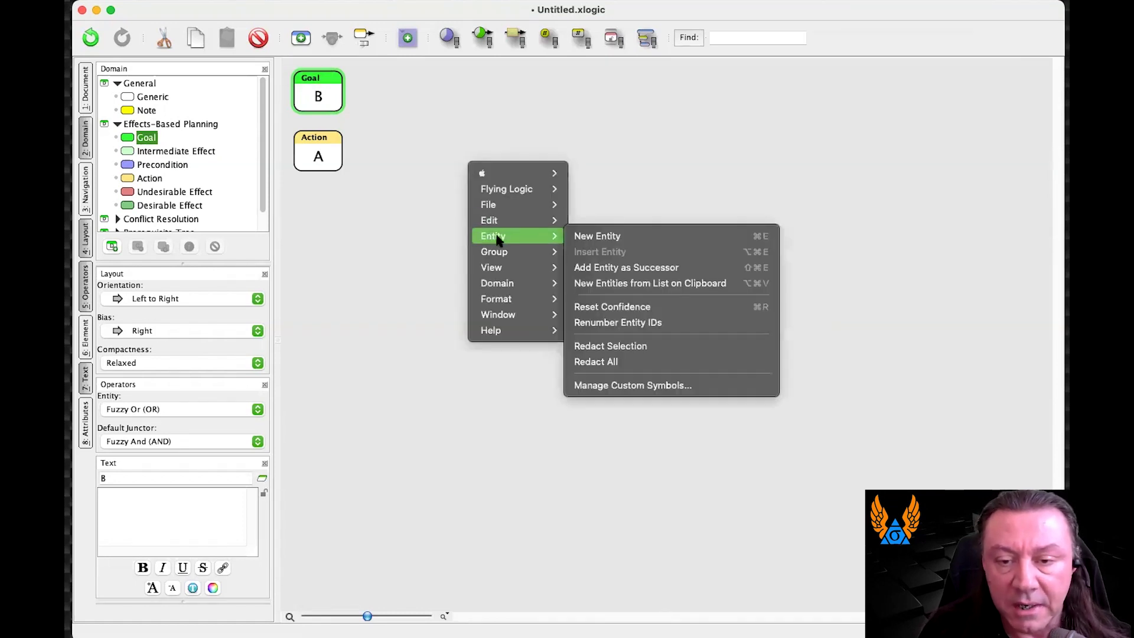
pyautogui.click(625, 198)
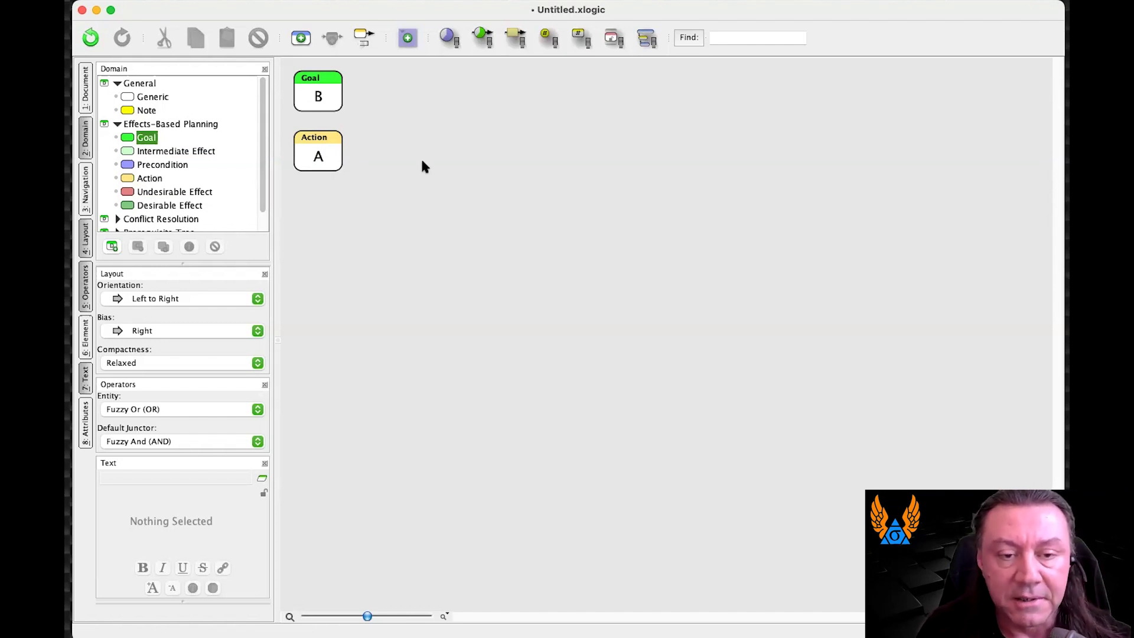
# Connect Action A to Goal B with an edge
pyautogui.moveTo(318, 156); pyautogui.dragTo(332, 91)
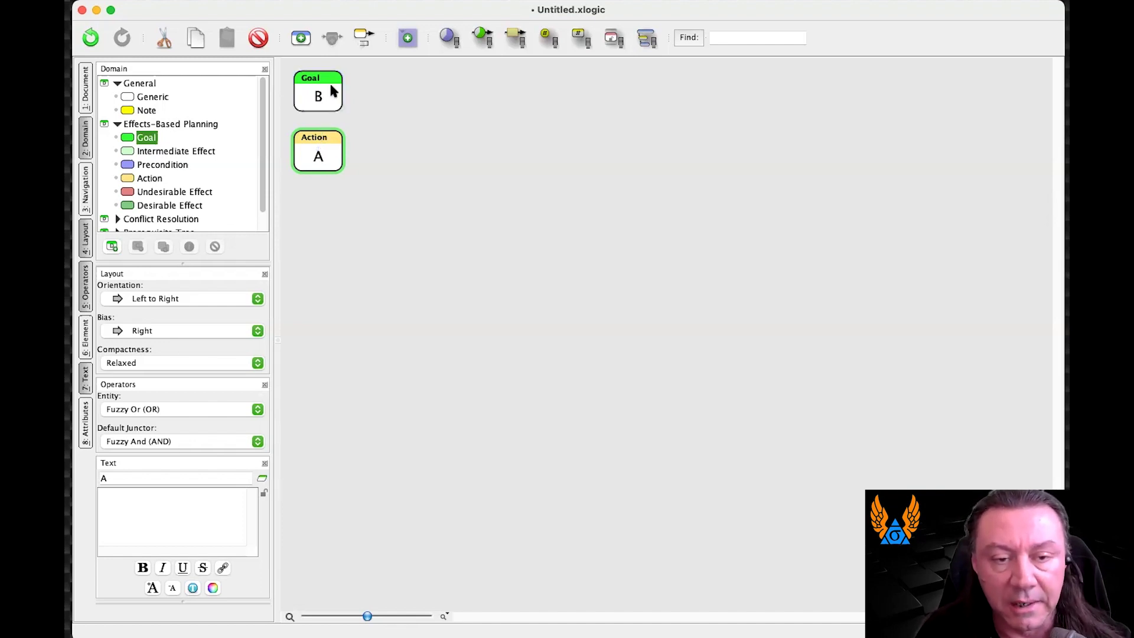
pyautogui.click(381, 153)
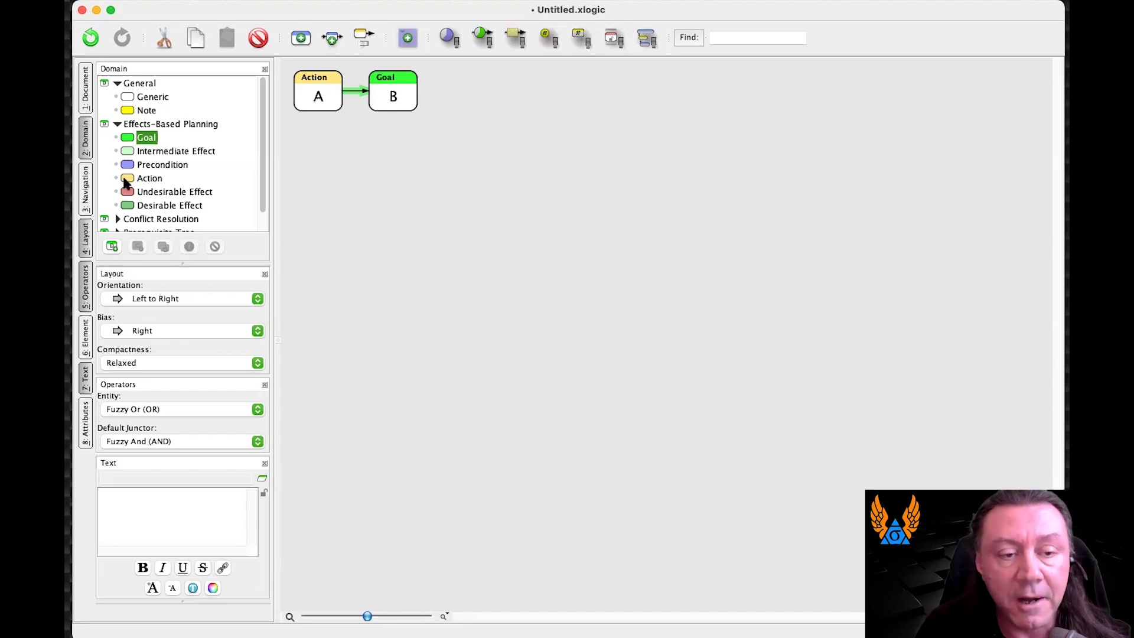
# Add a second Action entity to the canvas and connect it to Goal B
pyautogui.moveTo(126, 182); pyautogui.dragTo(355, 183)
pyautogui.click(392, 96)
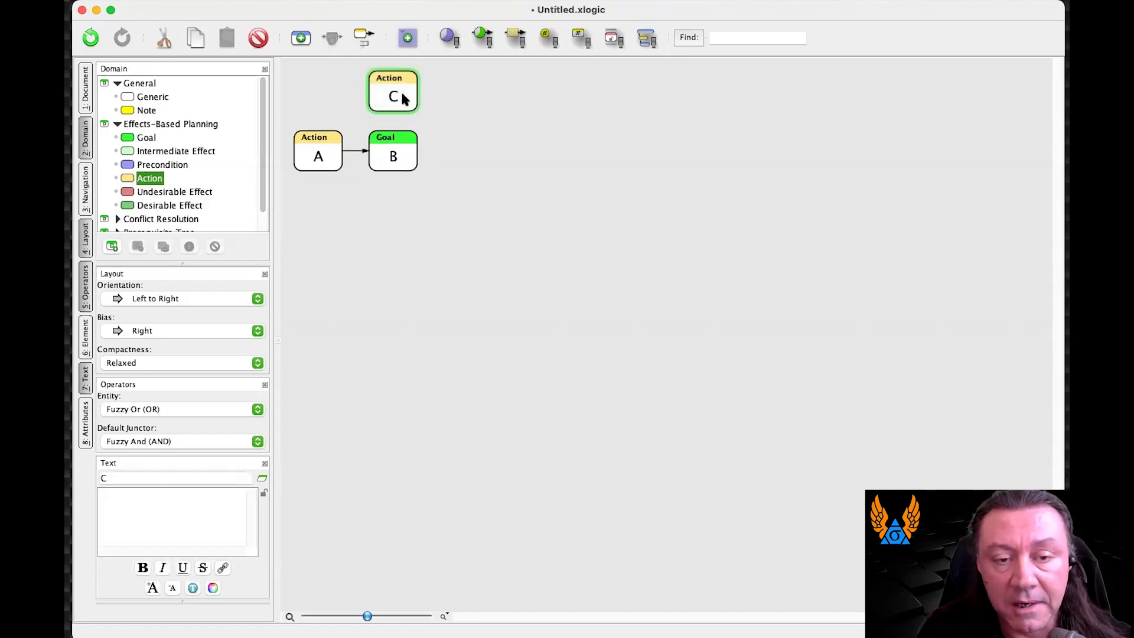
pyautogui.moveTo(397, 95); pyautogui.dragTo(594, 186)
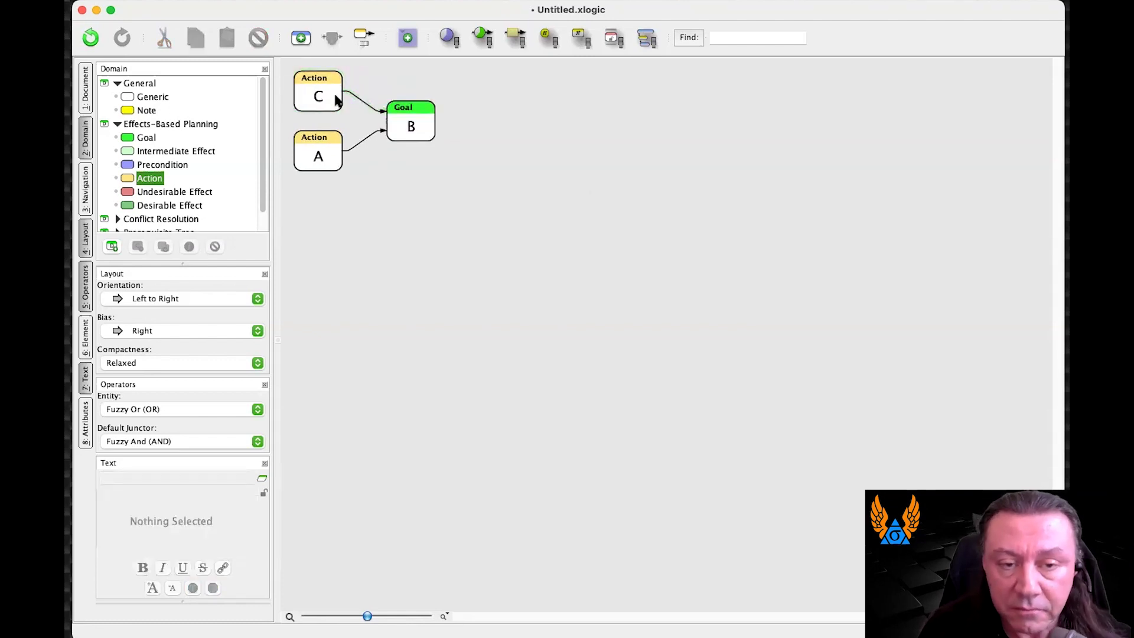
# Examine the diagram's edges and entities by selecting the two connections, the Actions and the Goal one by one
pyautogui.click(359, 101)
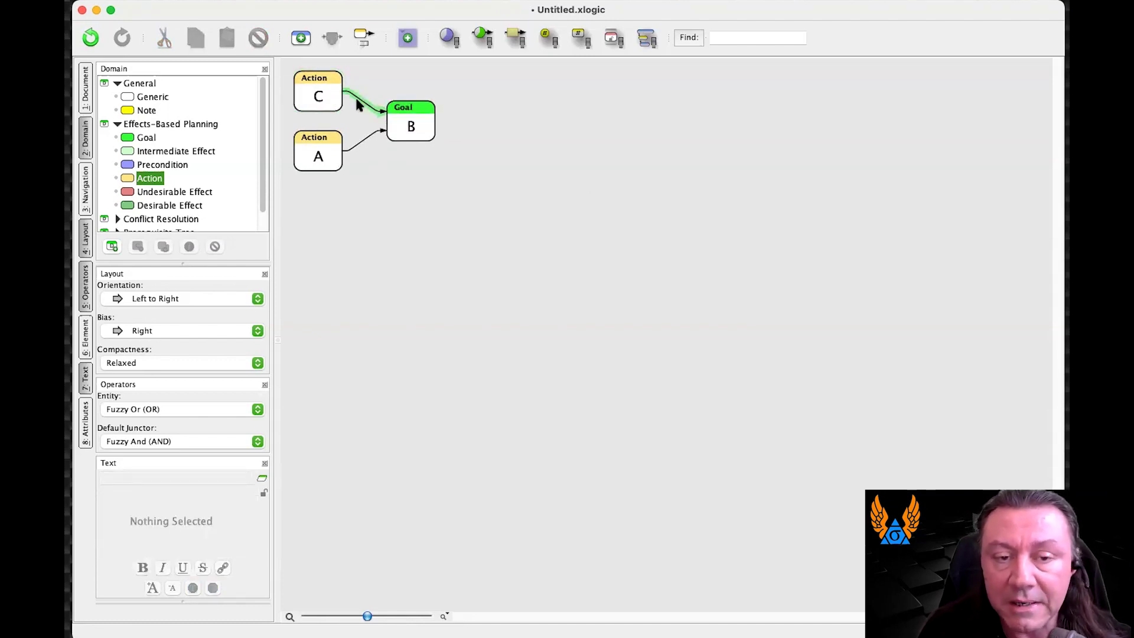
pyautogui.click(369, 137)
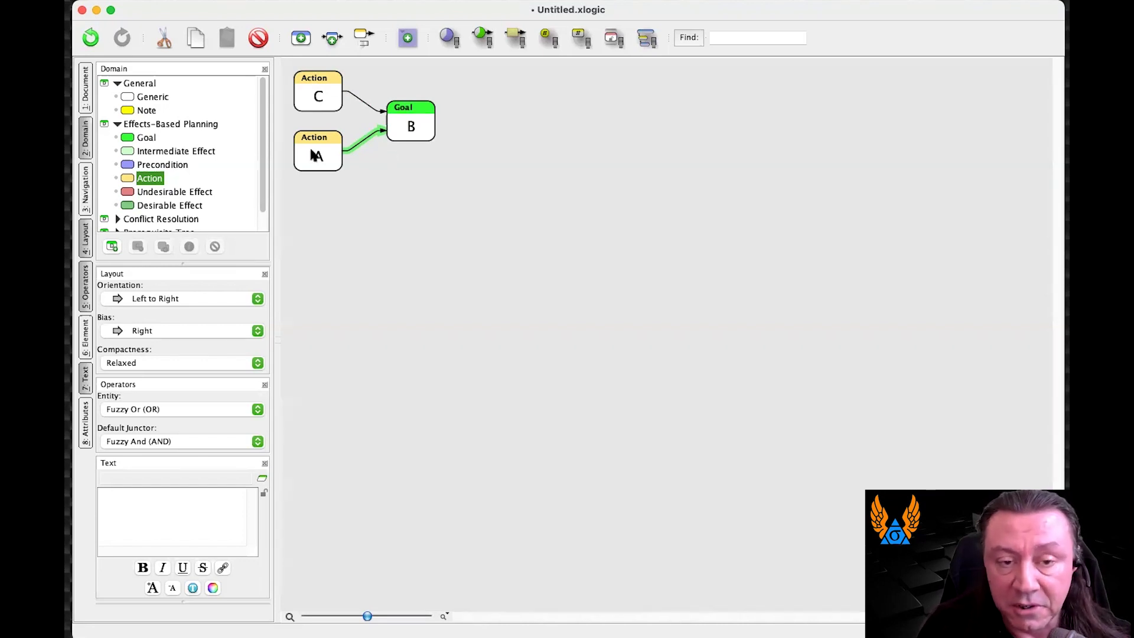
pyautogui.click(297, 157)
pyautogui.click(306, 81)
pyautogui.click(429, 128)
pyautogui.click(388, 160)
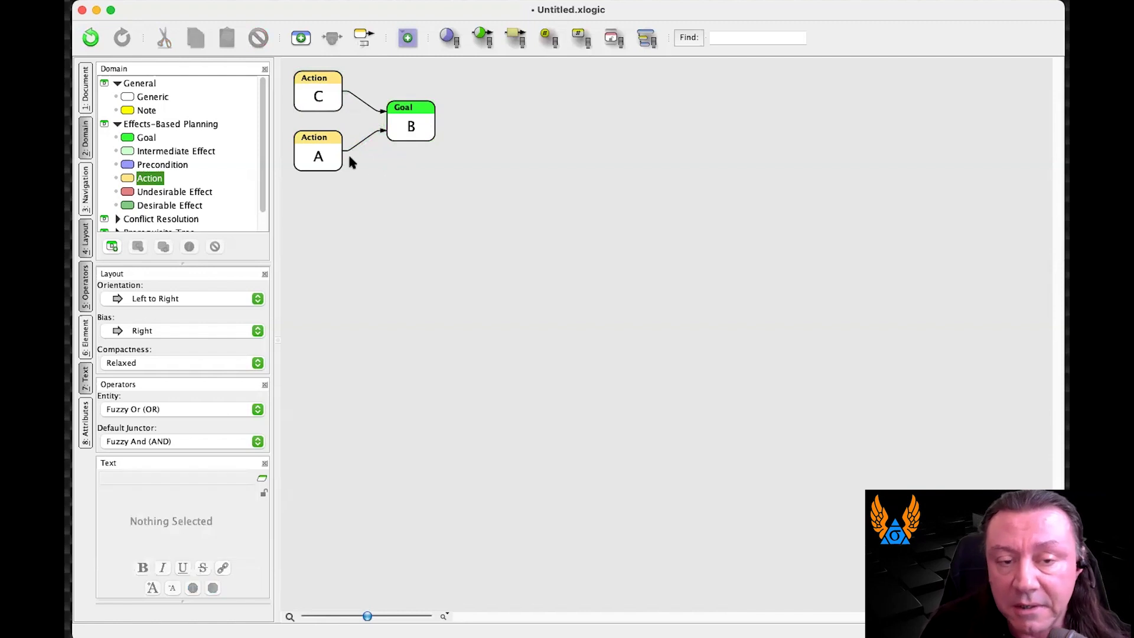
pyautogui.click(336, 157)
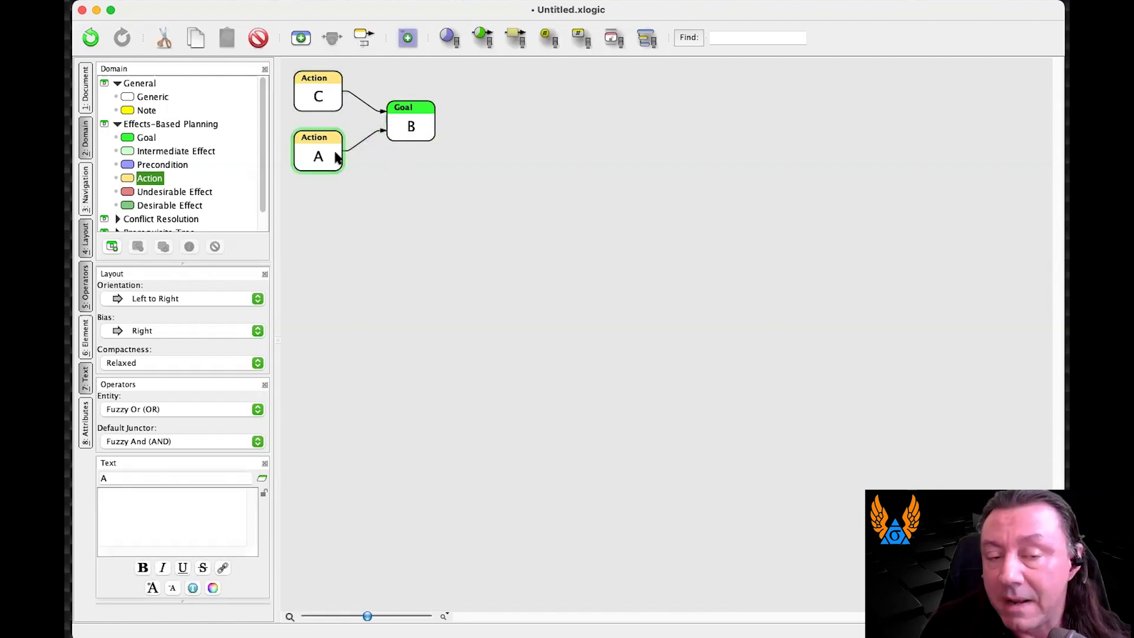
pyautogui.click(363, 139)
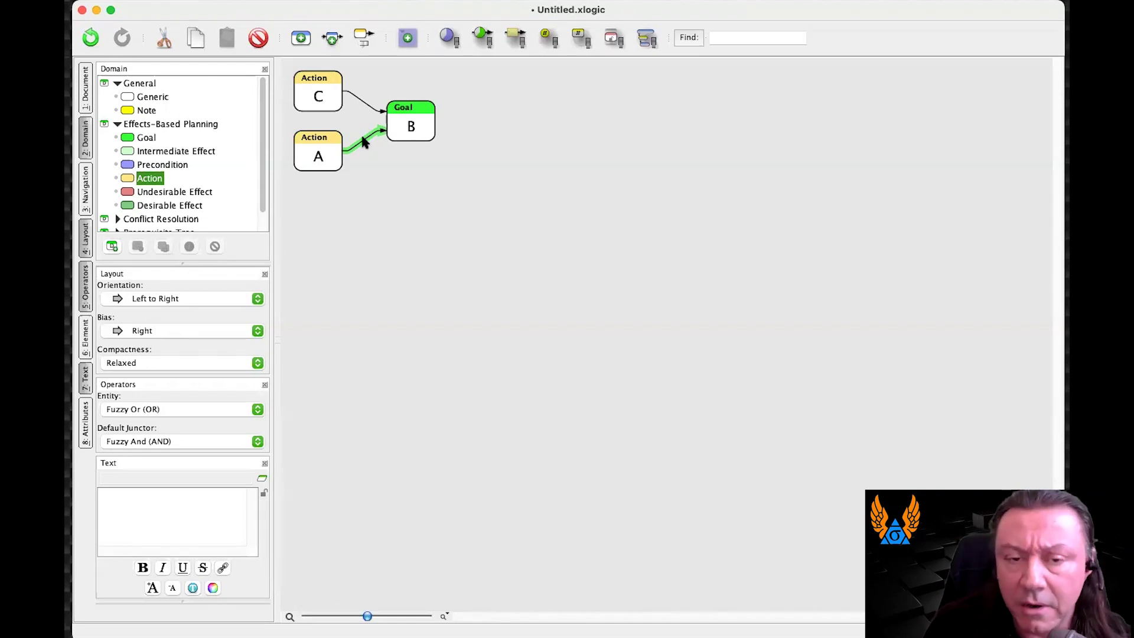
pyautogui.click(393, 152)
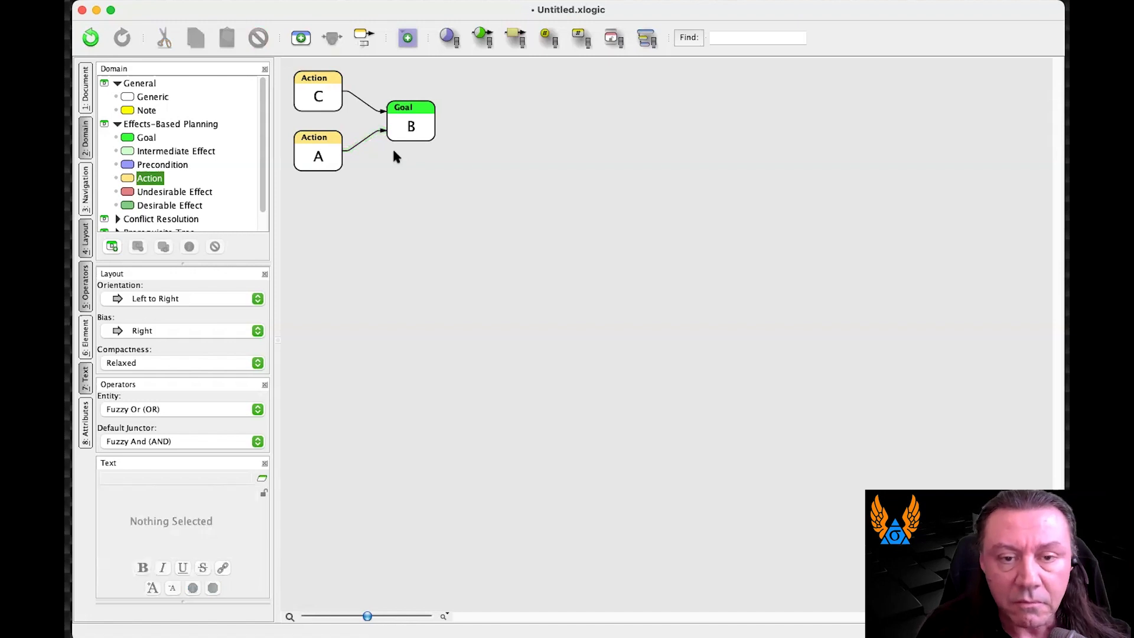
# Show the confidence indicators on all entities and select both edges leading into Goal B
pyautogui.click(446, 36)
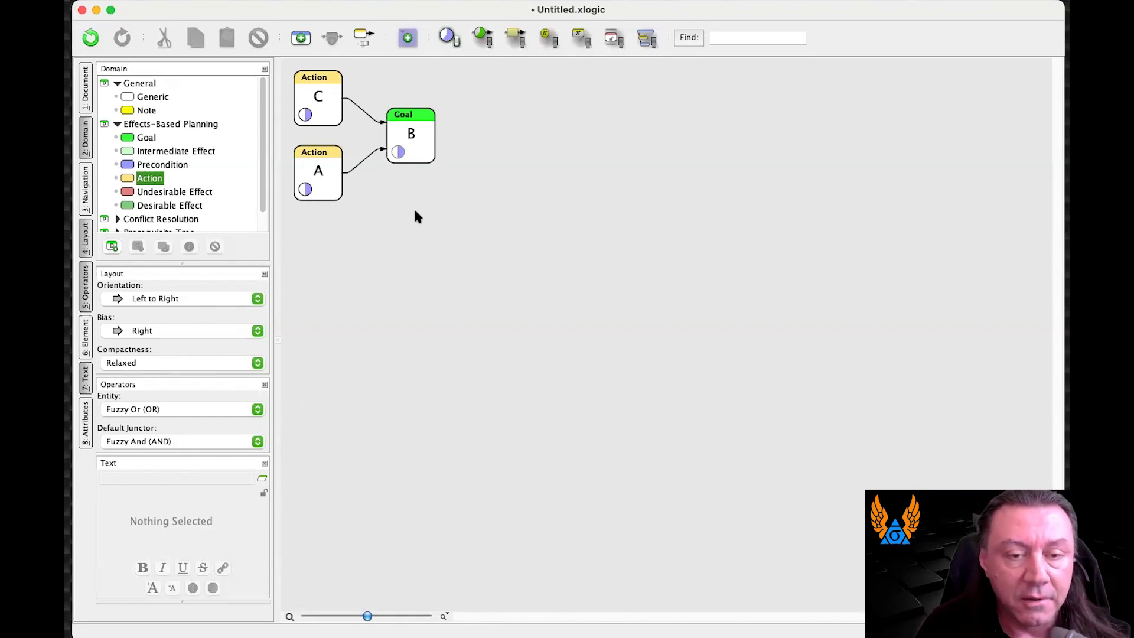
pyautogui.click(366, 155)
pyautogui.keyDown('shift'); pyautogui.click(372, 118); pyautogui.keyUp('shift')
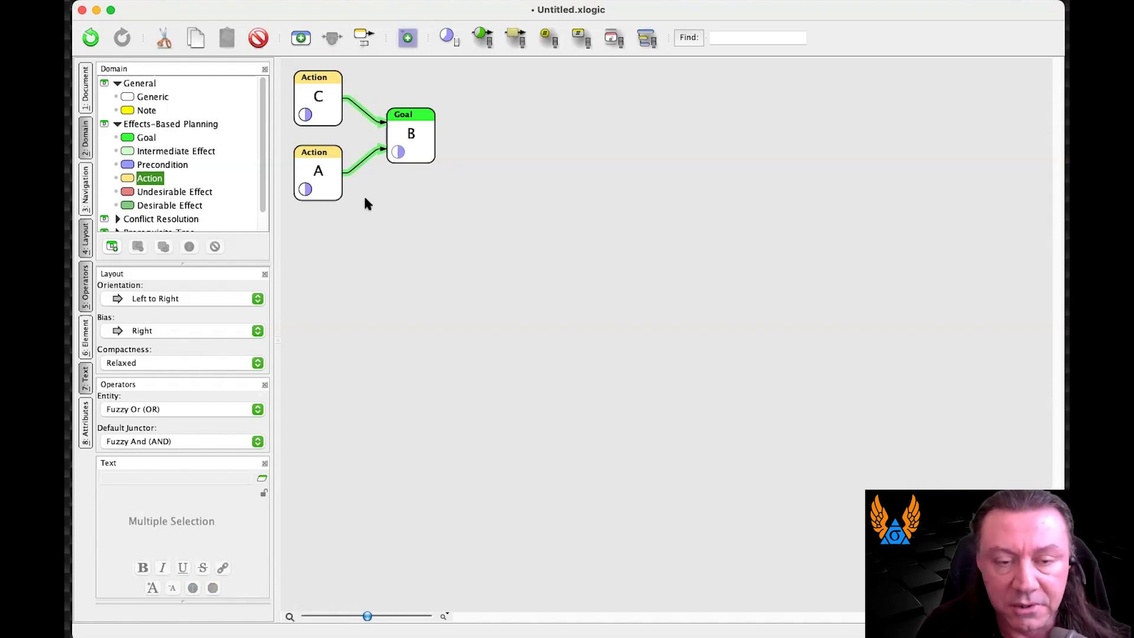
# Set the confidence of Action A to False (F) and select Action C
pyautogui.click(327, 171)
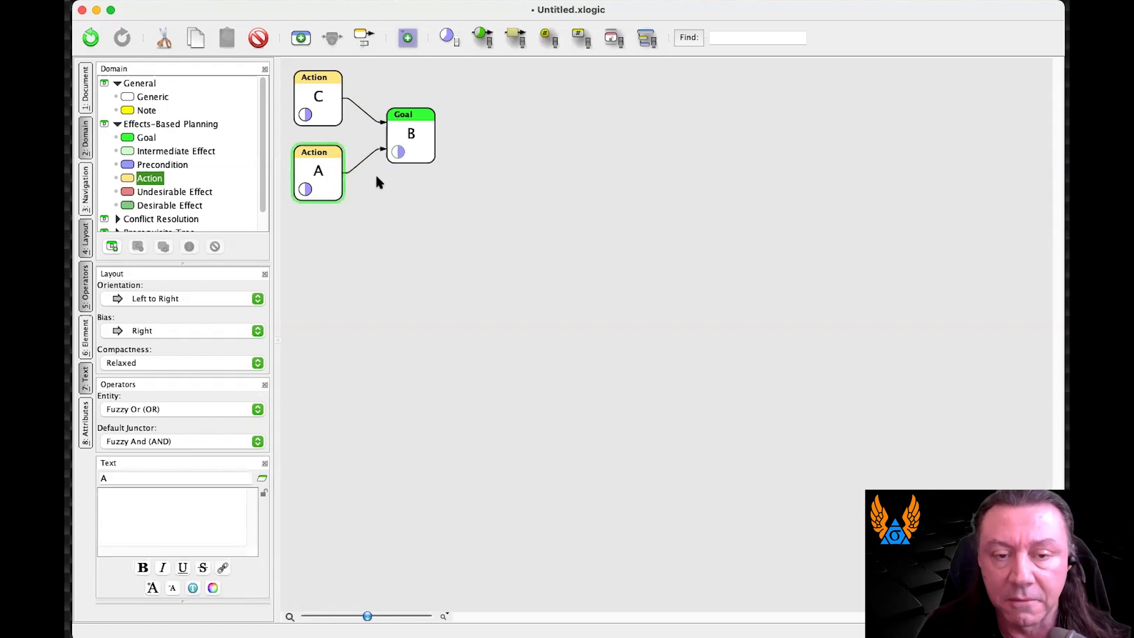
pyautogui.click(306, 190)
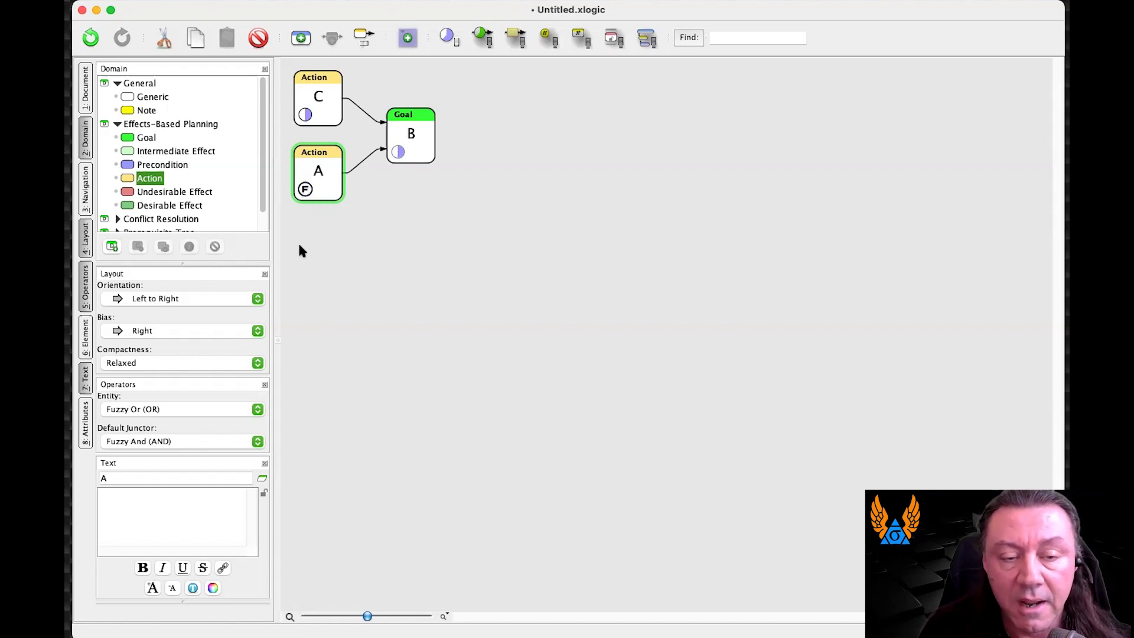
pyautogui.click(327, 95)
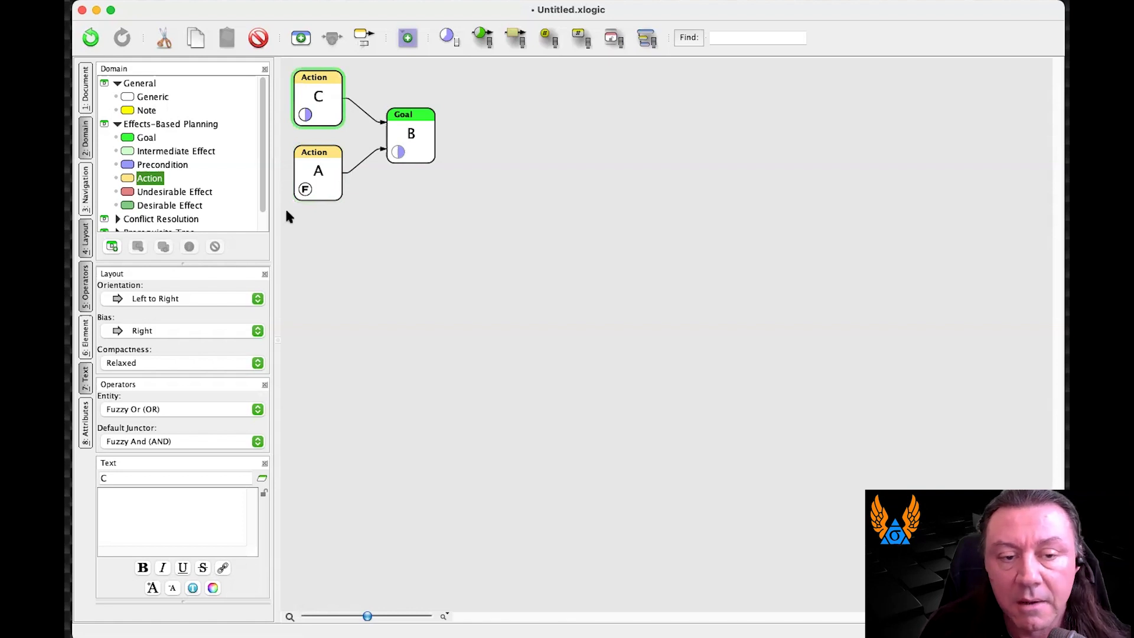
# Set the confidence of Action A to True (T) and inspect its connection to Goal B
pyautogui.click(305, 187)
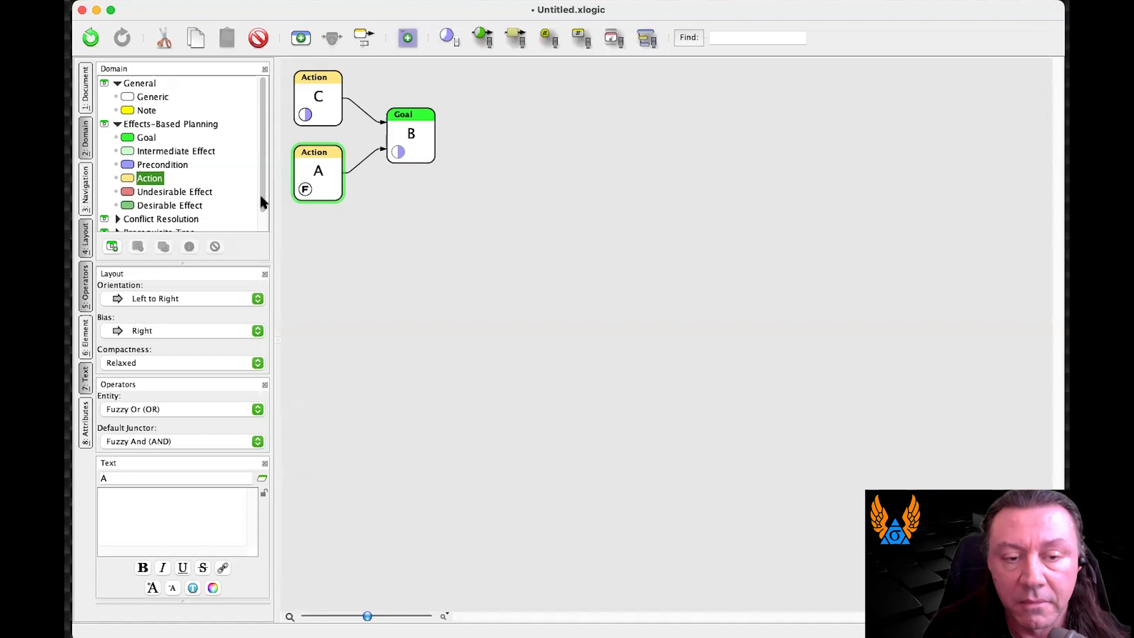
pyautogui.click(305, 189)
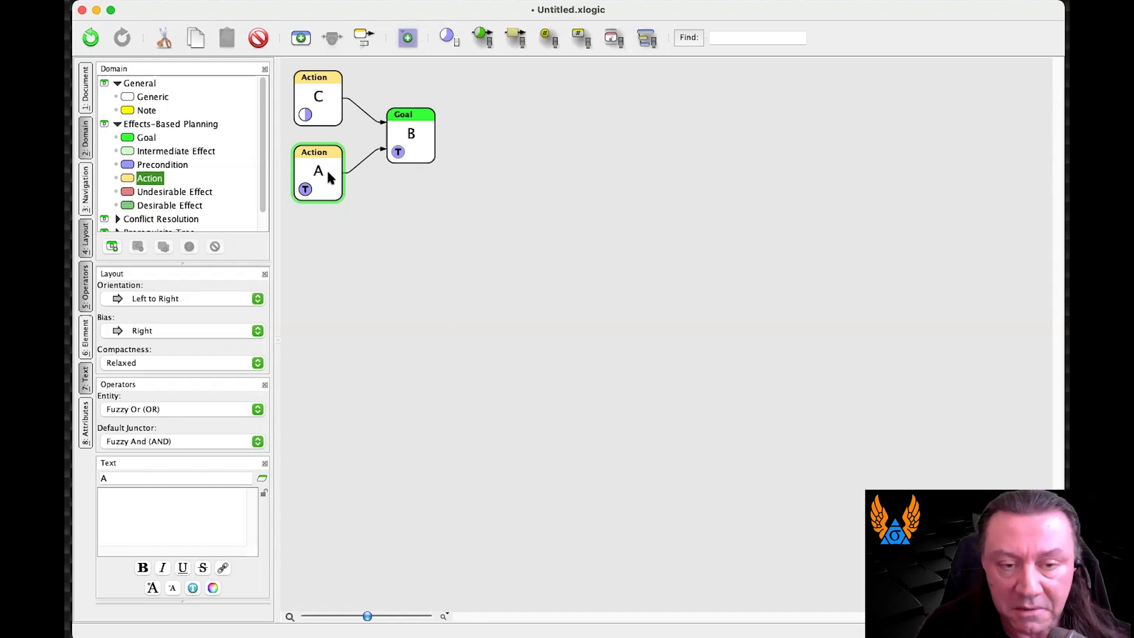
pyautogui.click(378, 153)
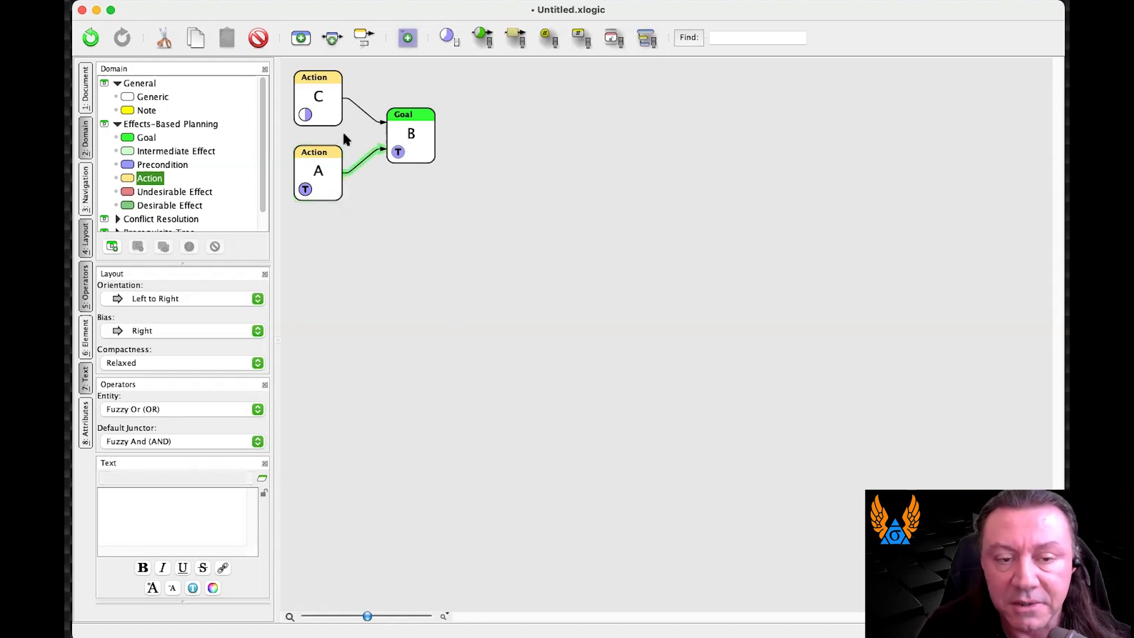
pyautogui.click(434, 137)
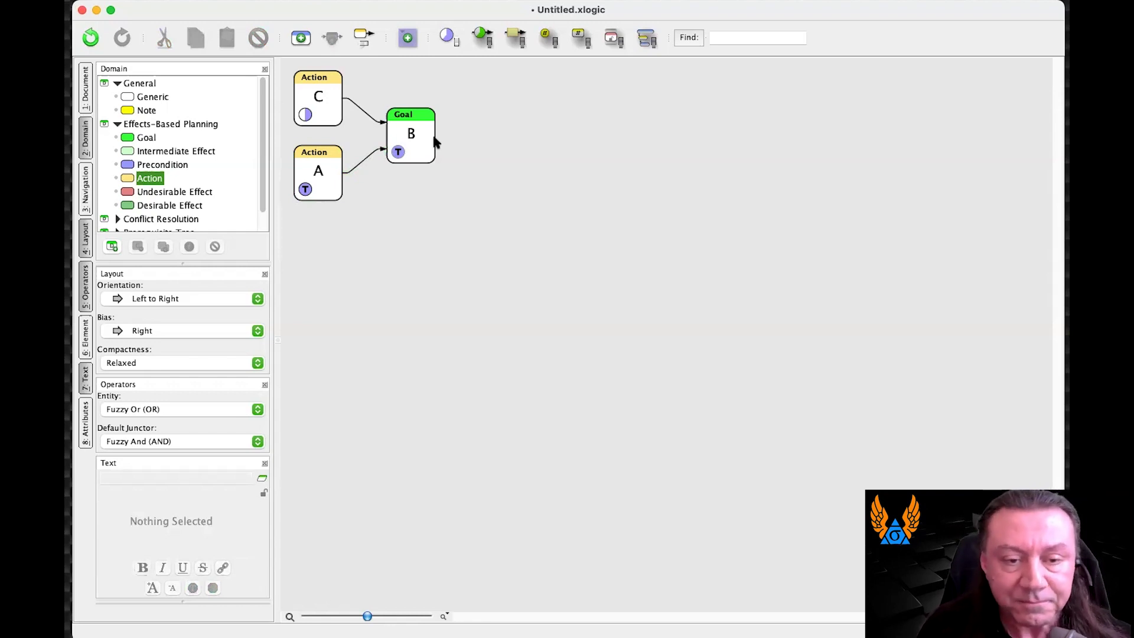
# Try different confidence values on Action A, switching it between False (F) and True (T) and back towards unknown
pyautogui.click(328, 169)
pyautogui.click(305, 189)
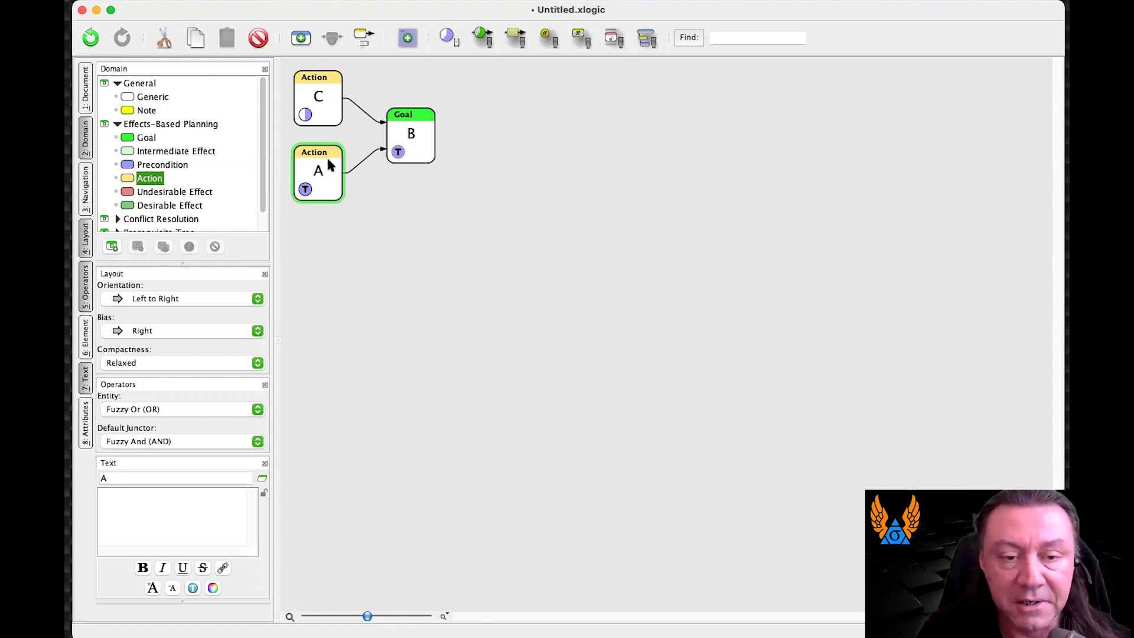
pyautogui.press('f')
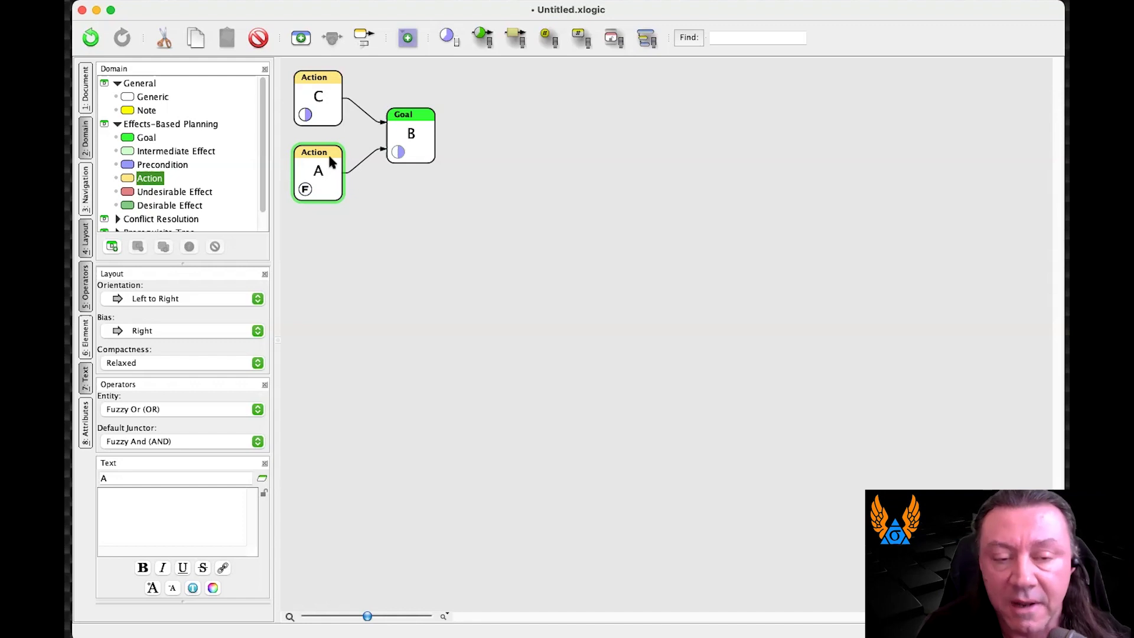
pyautogui.press('t')
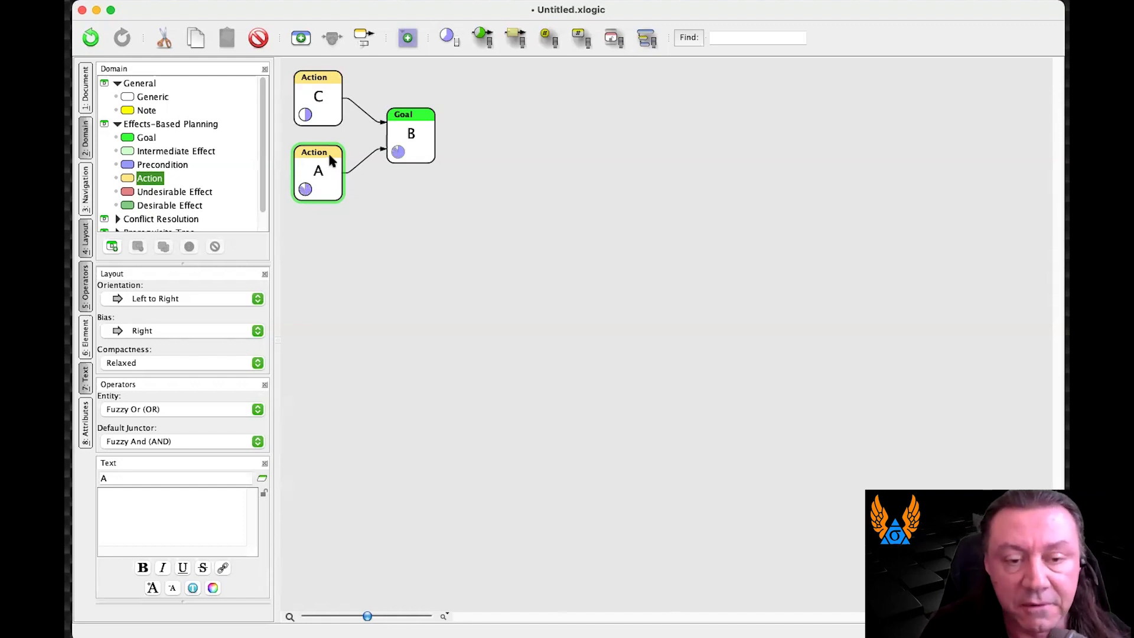
pyautogui.press('u')
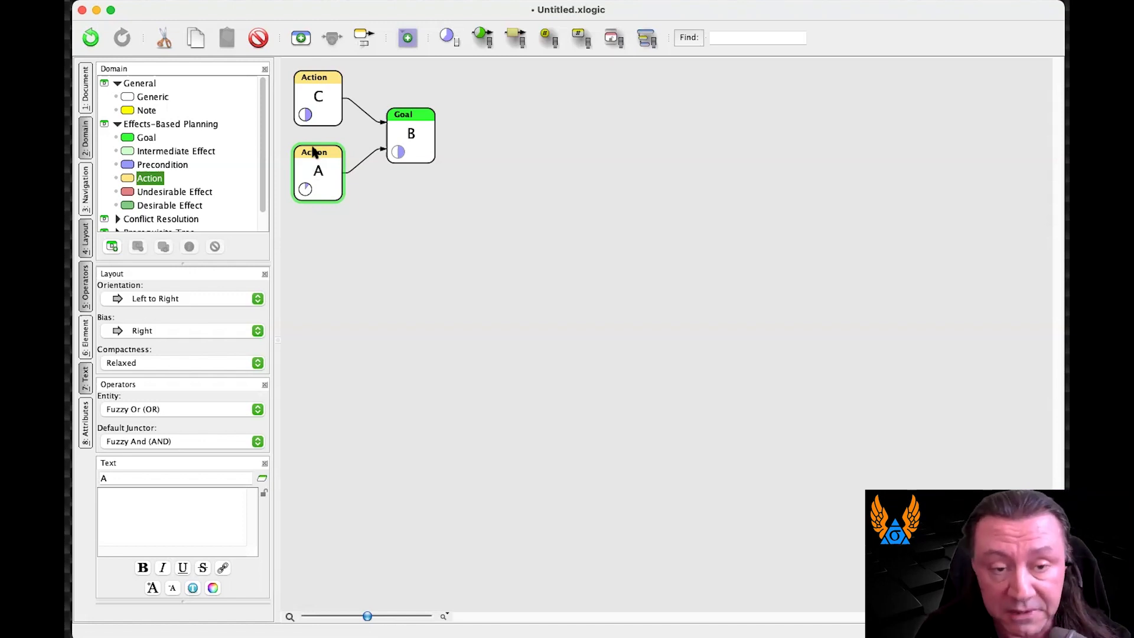
# Set the confidence of both Actions to False (F) and inspect their two edges and Goal B
pyautogui.keyDown('shift'); pyautogui.click(326, 106); pyautogui.keyUp('shift')
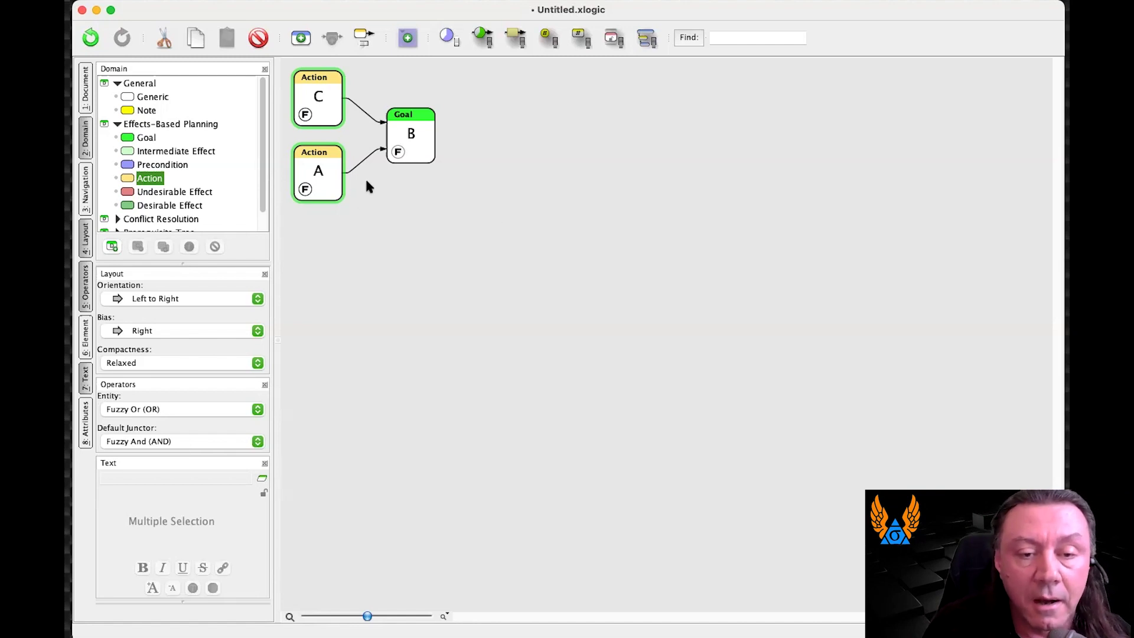
pyautogui.click(361, 161)
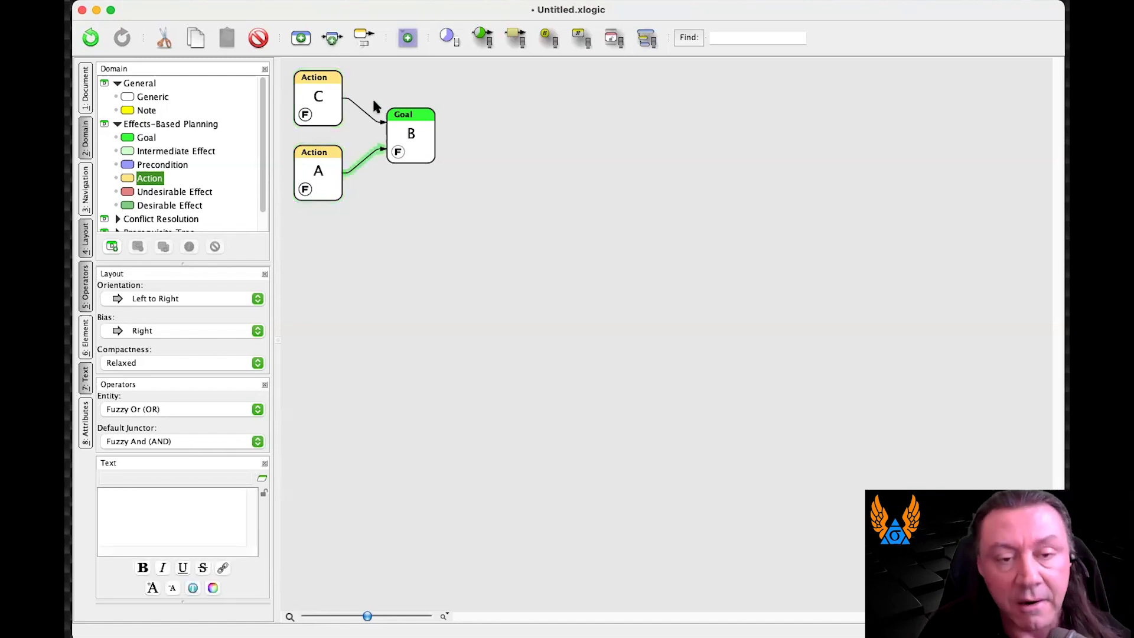
pyautogui.keyDown('shift'); pyautogui.click(364, 111); pyautogui.keyUp('shift')
pyautogui.click(406, 138)
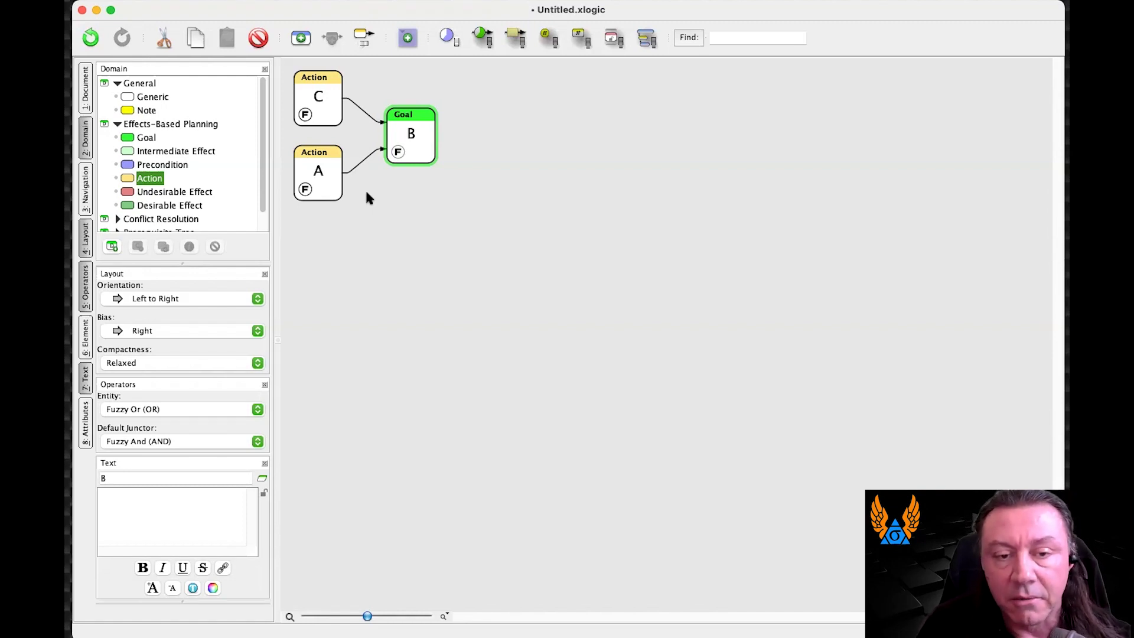
# Review the available entity operators, keep Fuzzy Or (OR), and set the confidence of Action A to True (T)
pyautogui.click(175, 412)
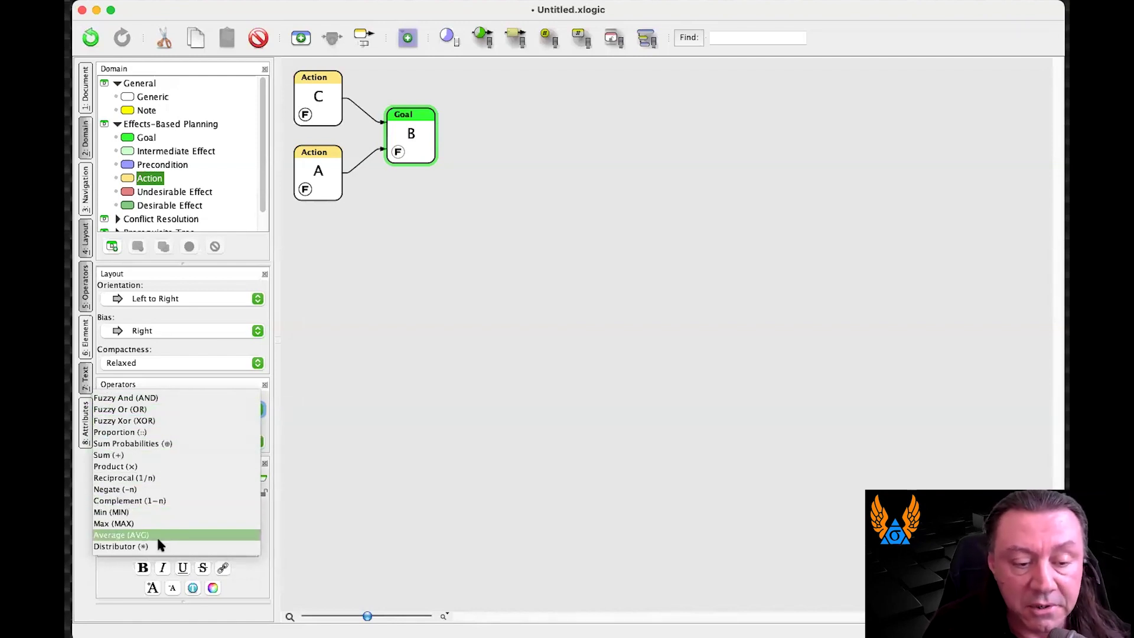
pyautogui.click(175, 409)
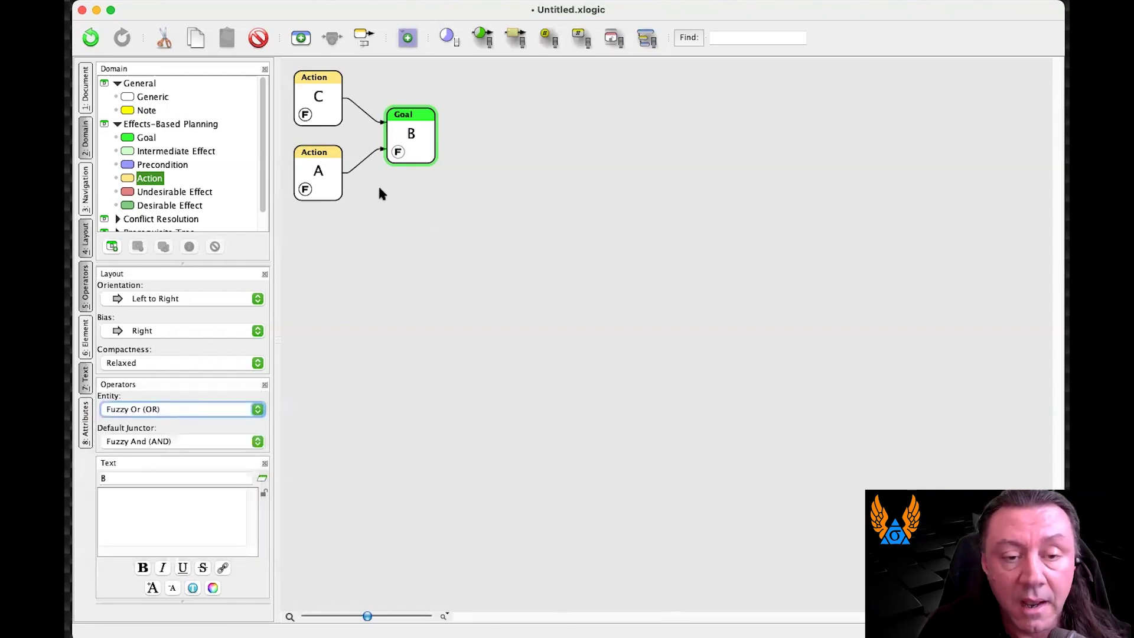
pyautogui.click(305, 189)
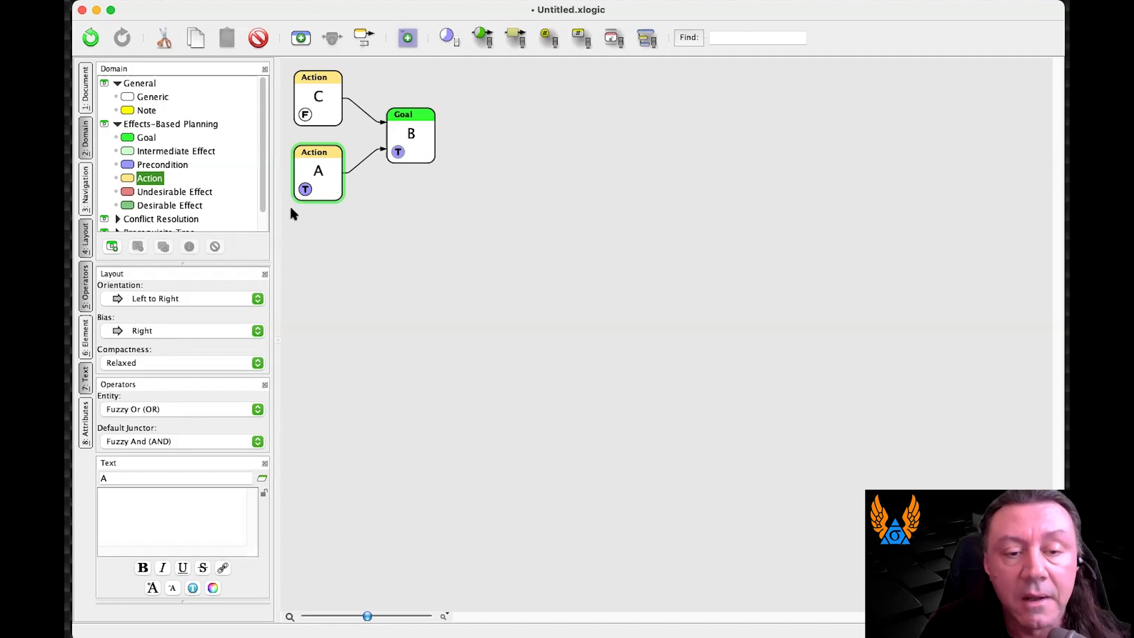
# Change the entity operator to Fuzzy And (AND) and set the confidence of Action C to True (T)
pyautogui.click(142, 409)
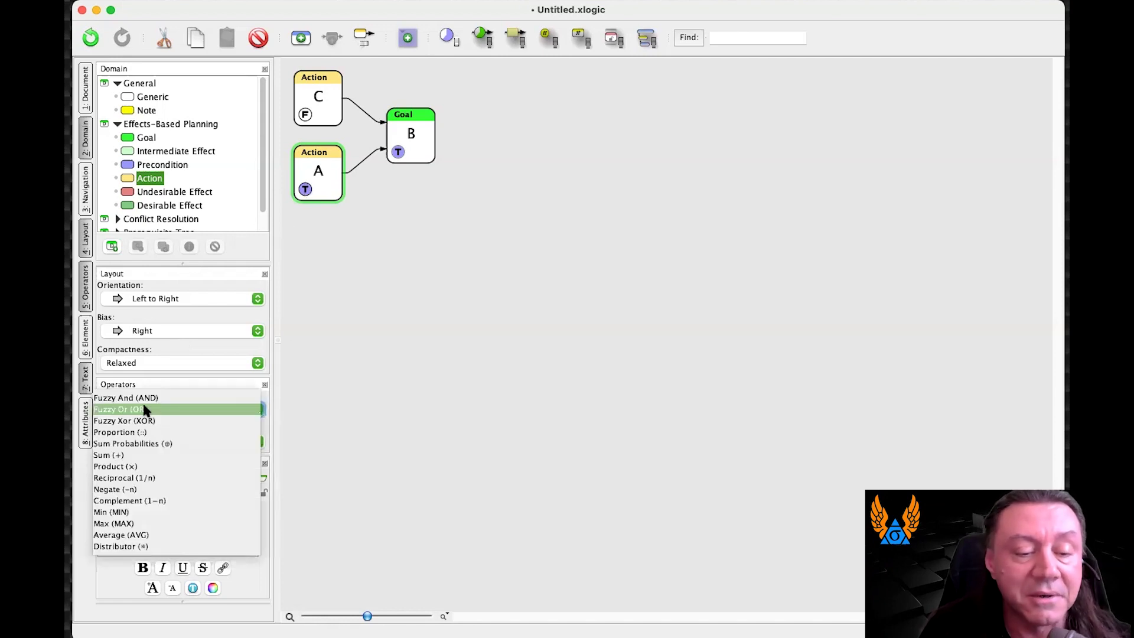
pyautogui.click(144, 397)
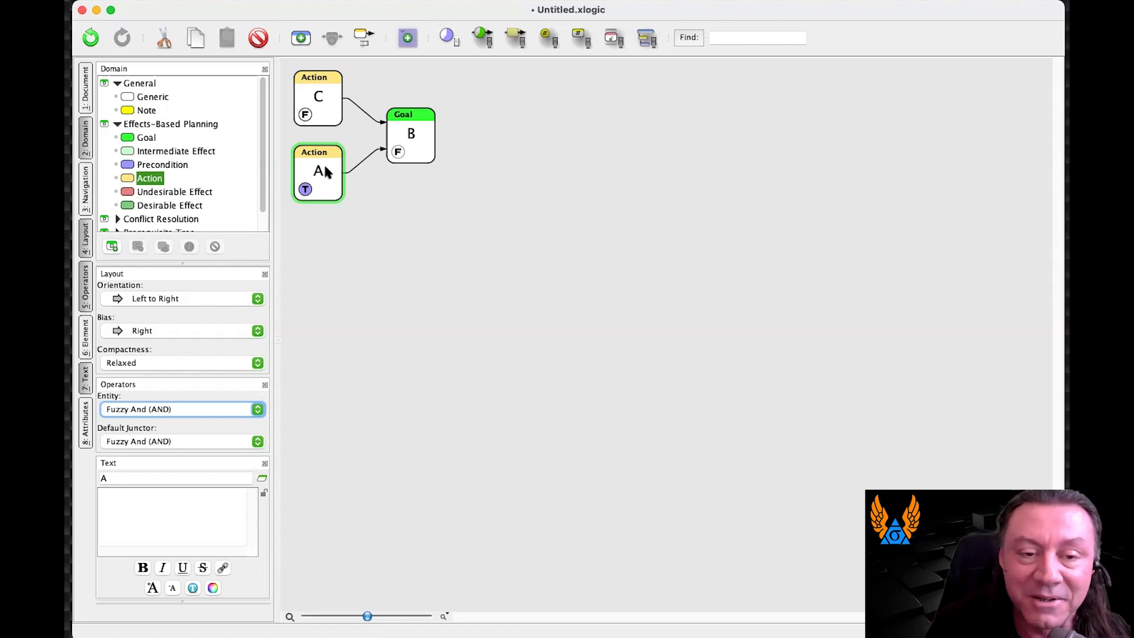
pyautogui.click(306, 114)
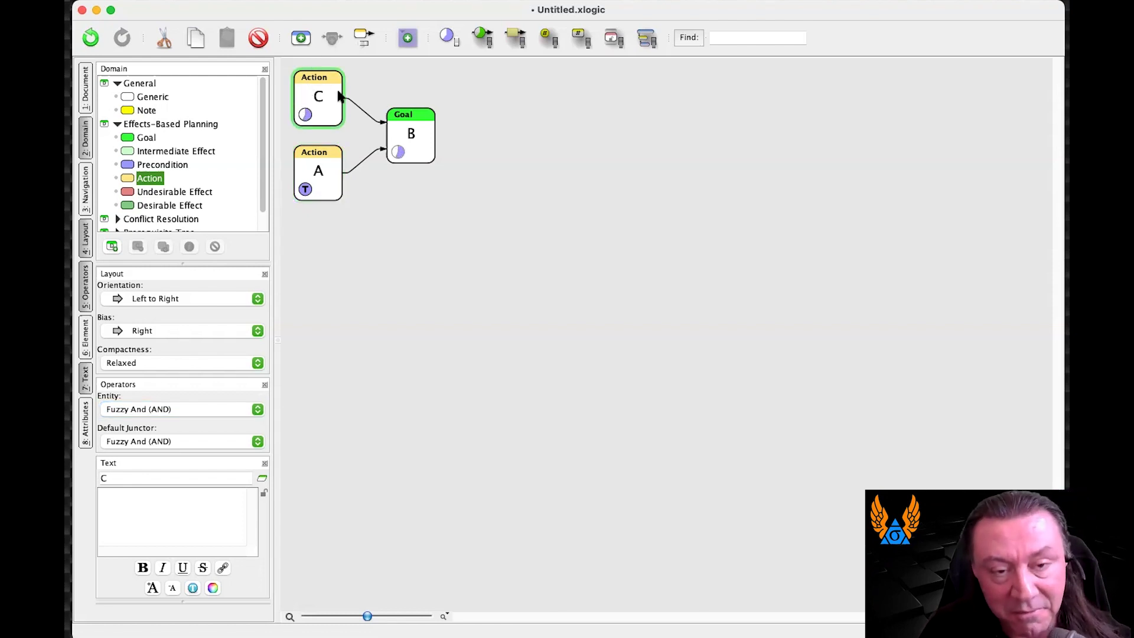
pyautogui.press('t')
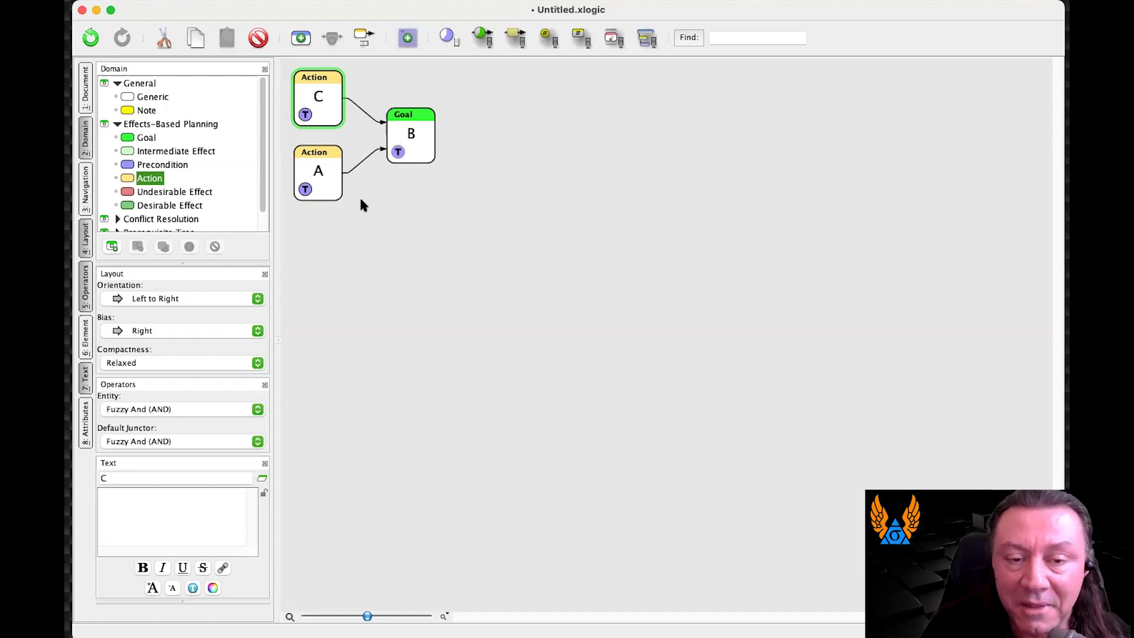
pyautogui.moveTo(124, 166); pyautogui.dragTo(392, 139)
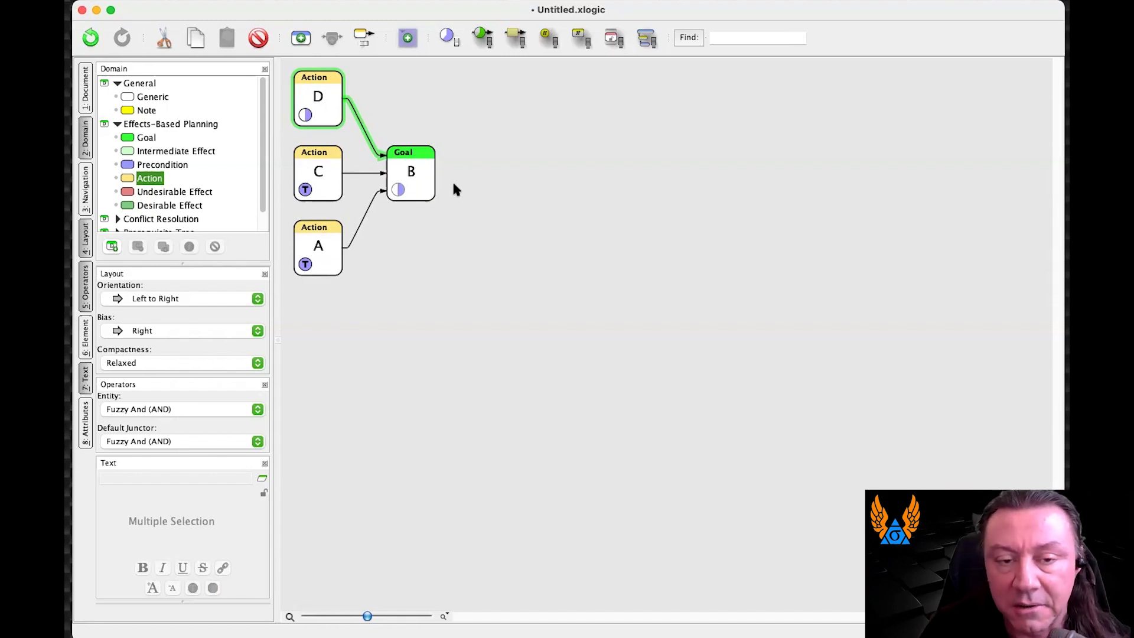
pyautogui.press('super+z')
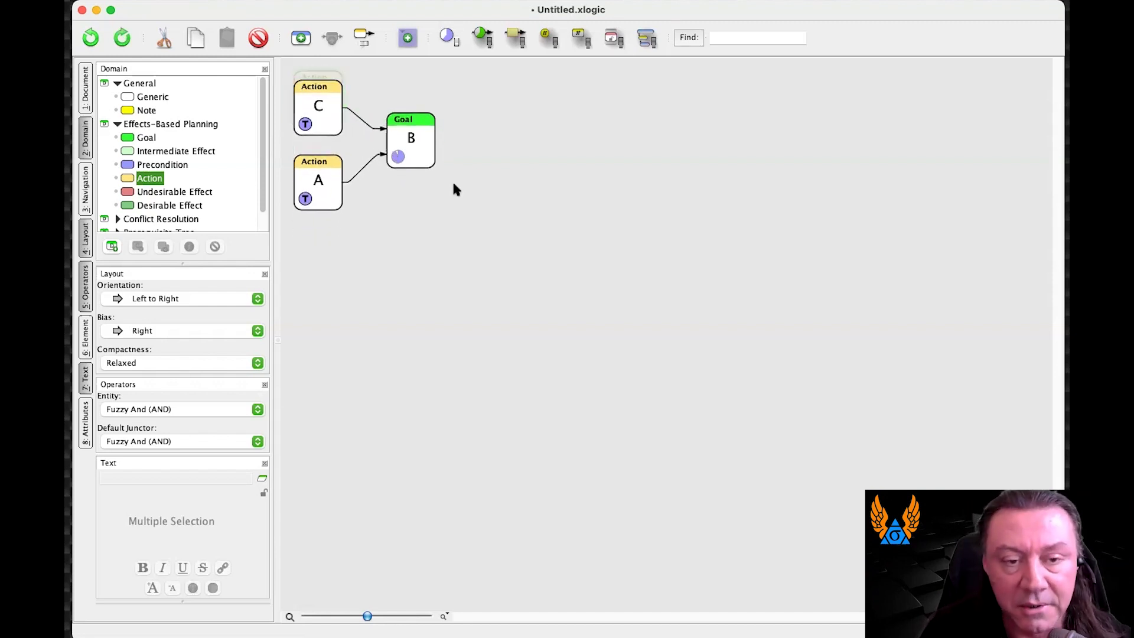
pyautogui.click(451, 189)
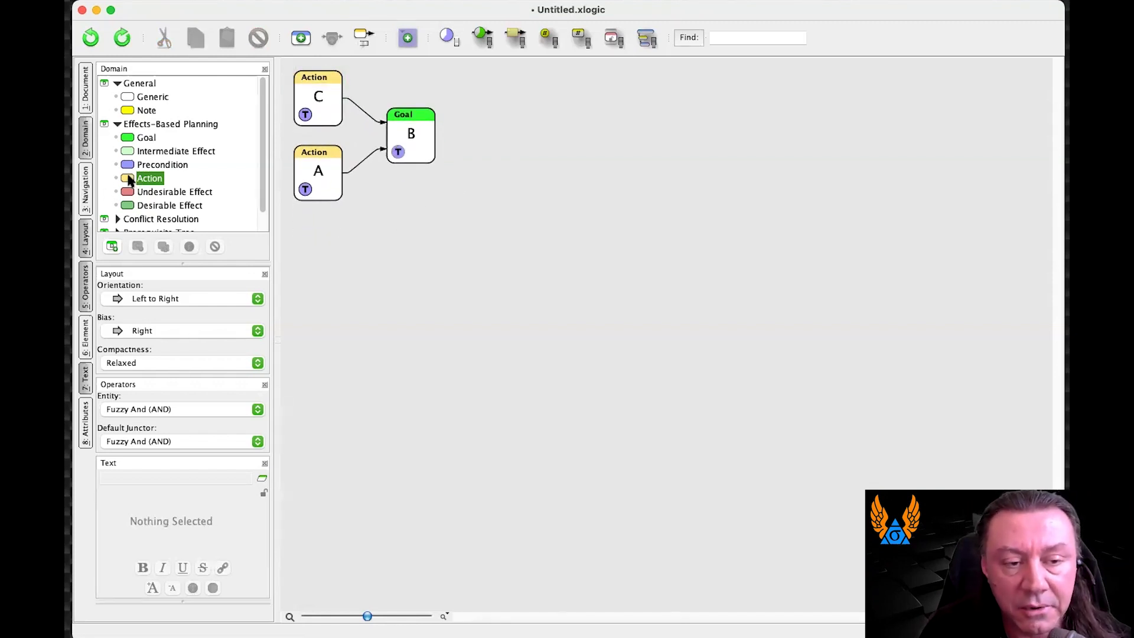
# Add a third Action entity connected to Goal B and set its confidence to False (F)
pyautogui.moveTo(129, 181); pyautogui.dragTo(291, 105)
pyautogui.moveTo(291, 101); pyautogui.dragTo(384, 137)
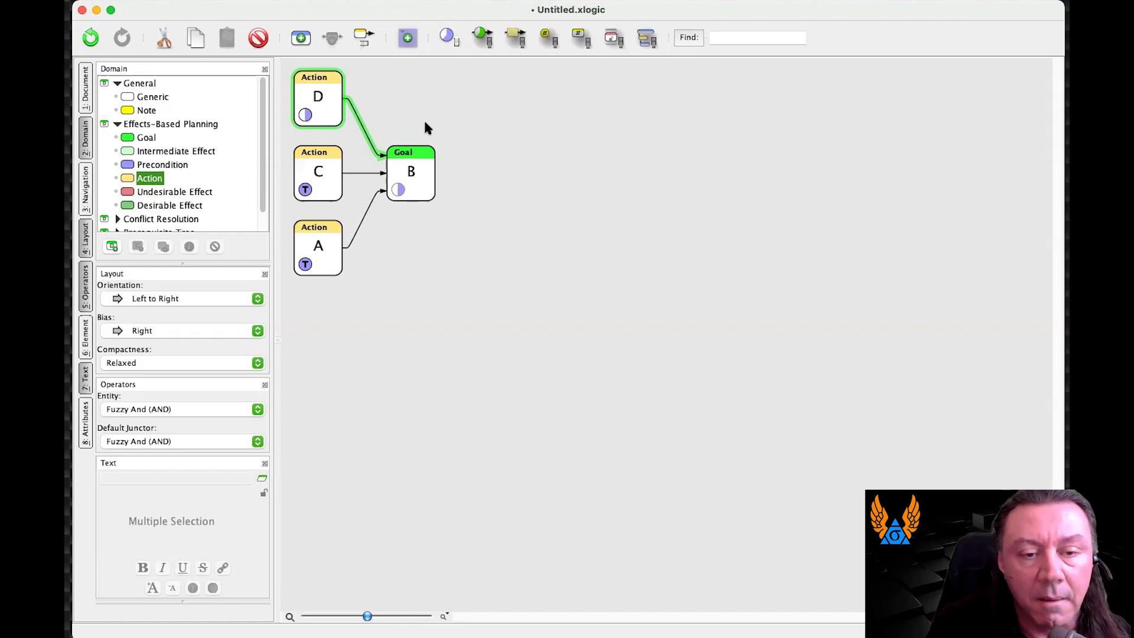
pyautogui.click(305, 114)
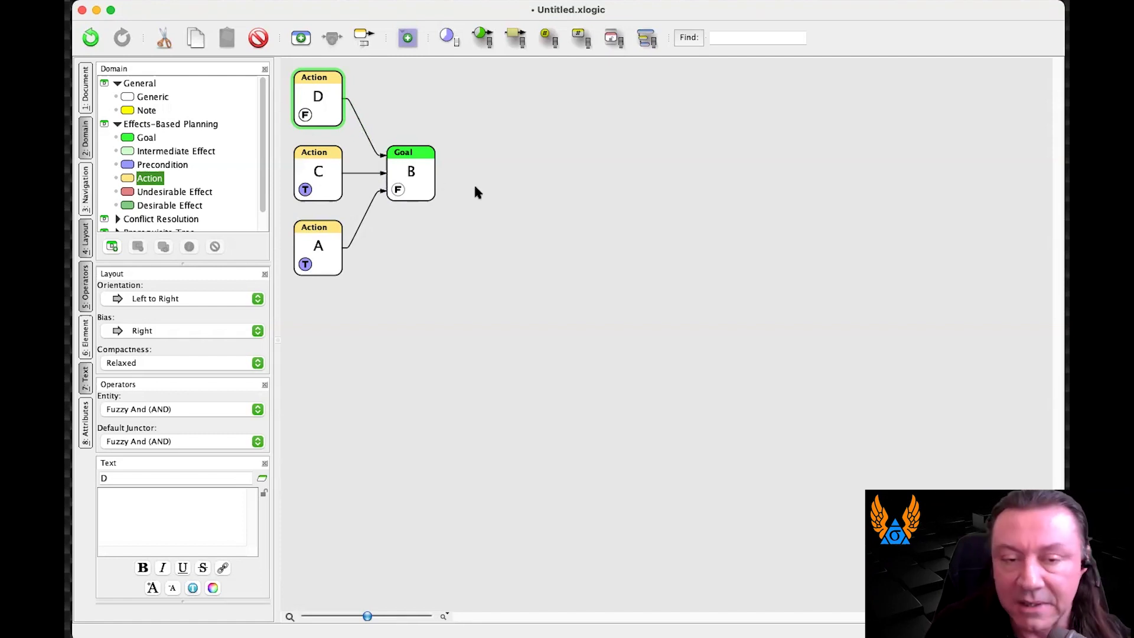
# Change the entity operator to Fuzzy Or (OR)
pyautogui.click(174, 408)
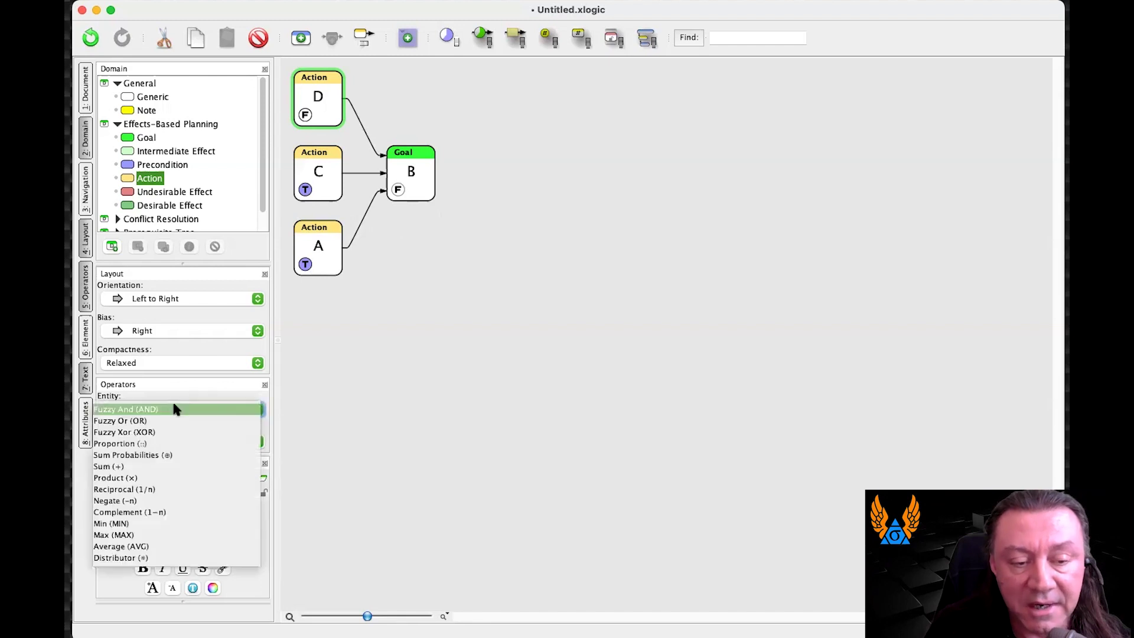
pyautogui.click(171, 420)
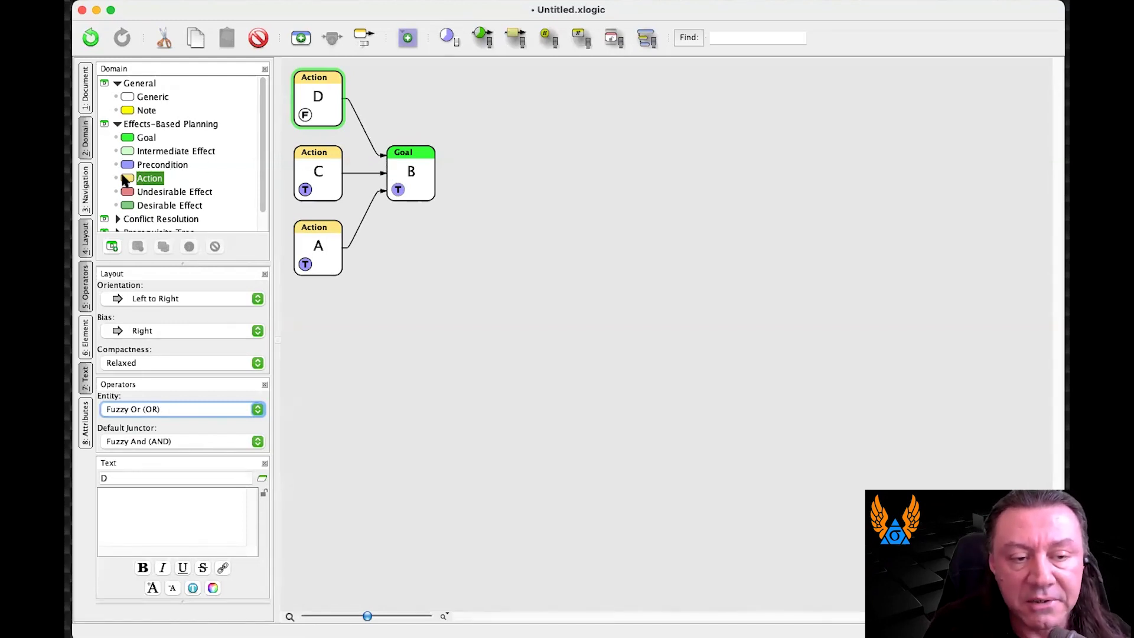
# Add a Precondition entity that joins Action D's connection to Goal B through an AND junctor, and view the junctor's operator options
pyautogui.moveTo(131, 166); pyautogui.dragTo(369, 143)
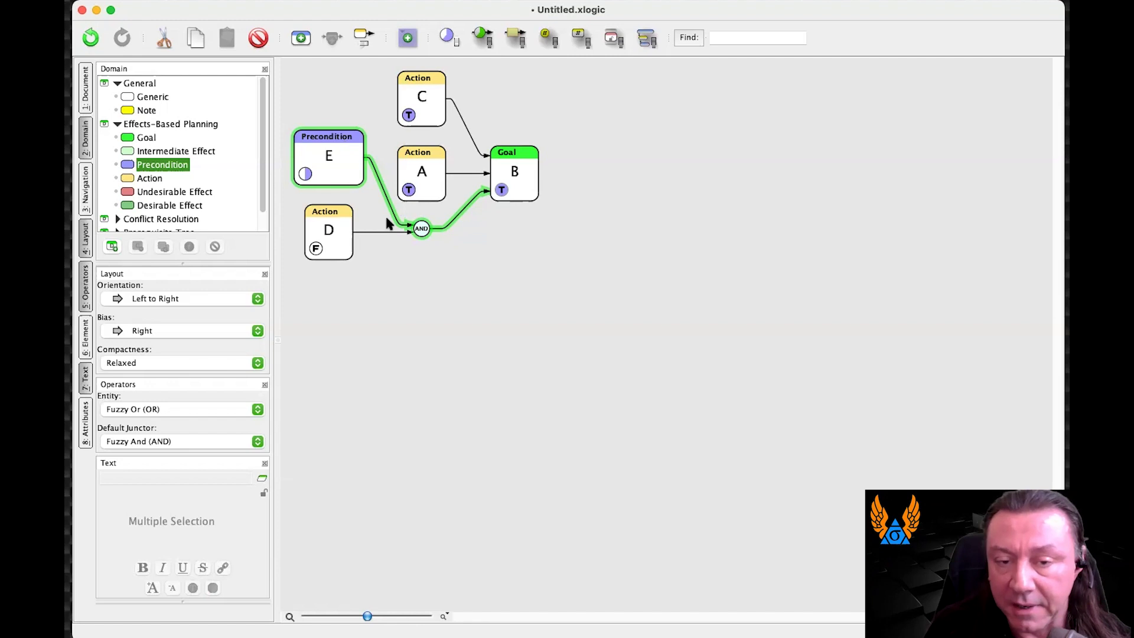
pyautogui.rightClick(420, 232)
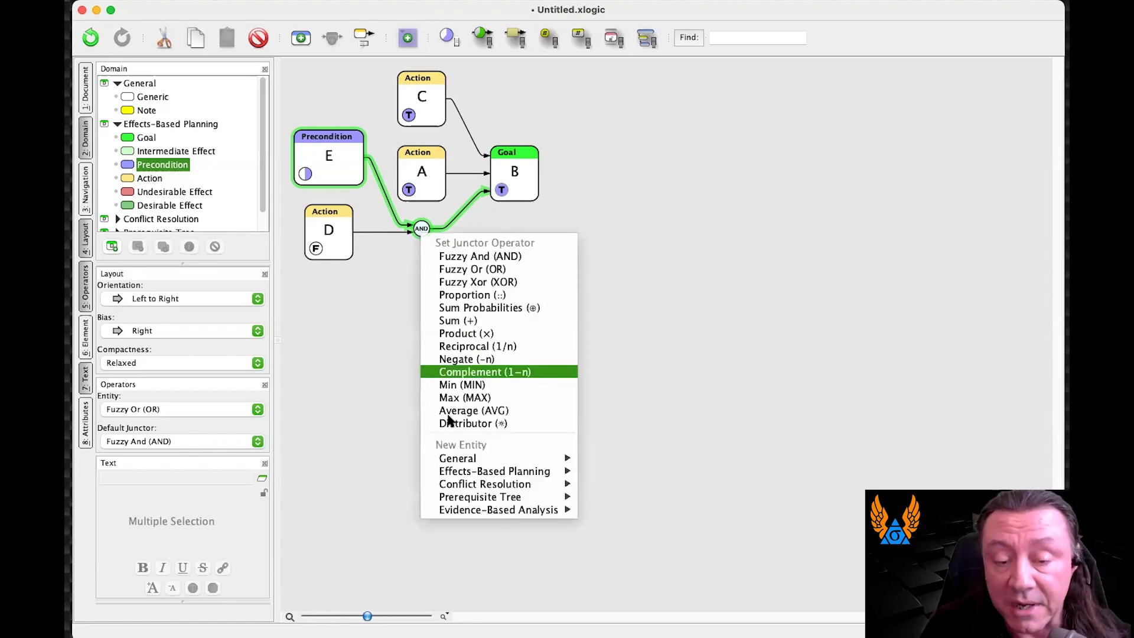
pyautogui.click(399, 313)
# Examine Precondition E and the two edges entering the AND junctor
pyautogui.click(346, 142)
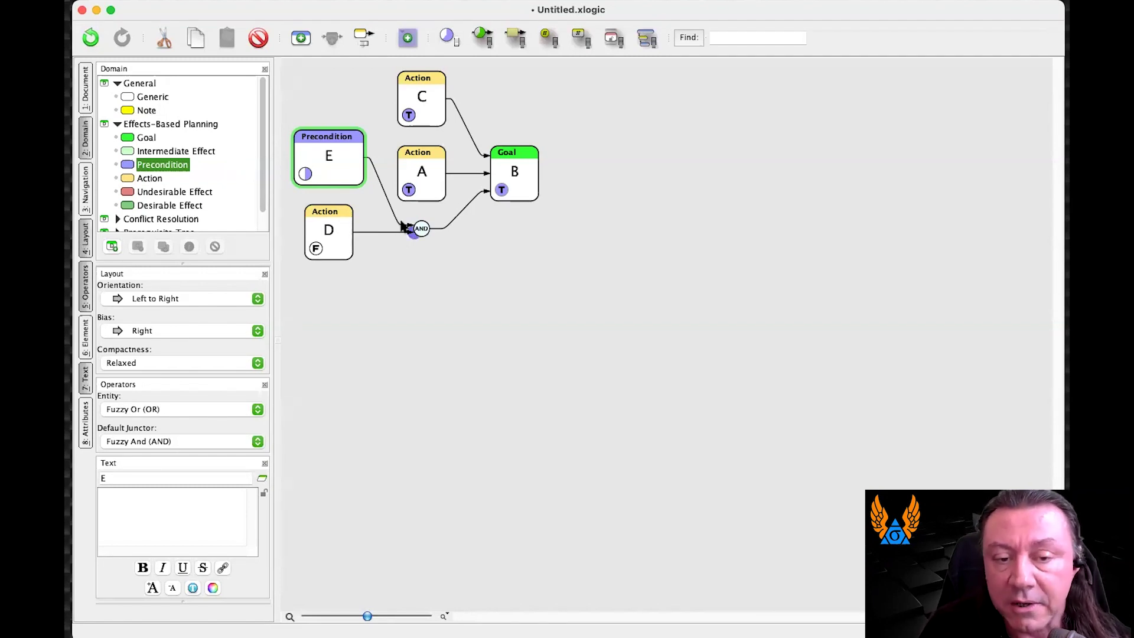
pyautogui.click(400, 225)
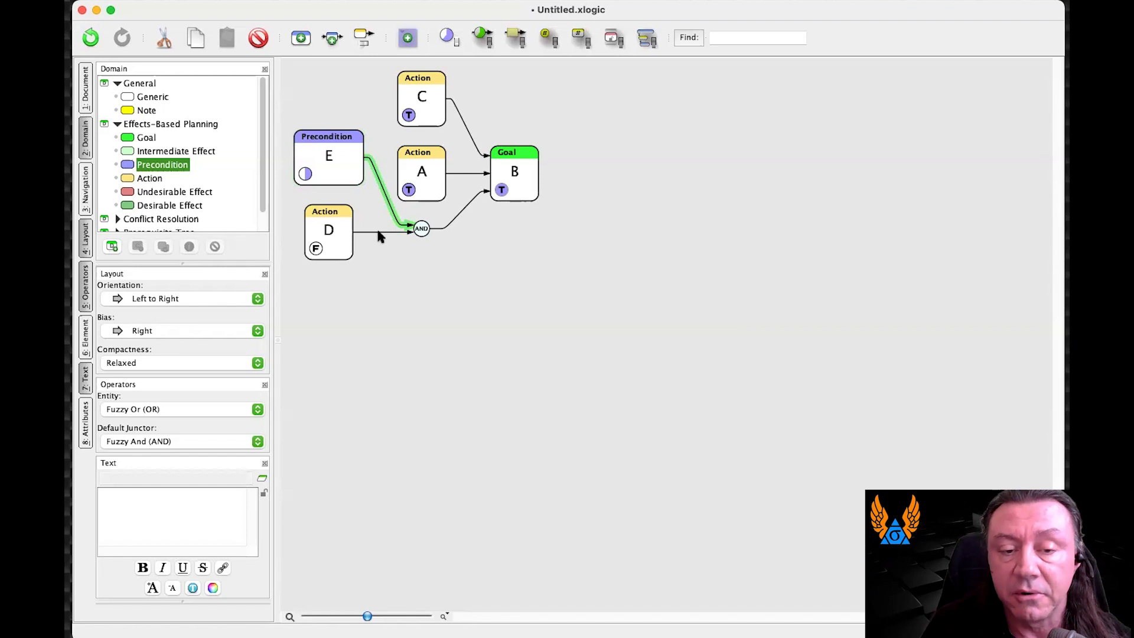
pyautogui.click(379, 232)
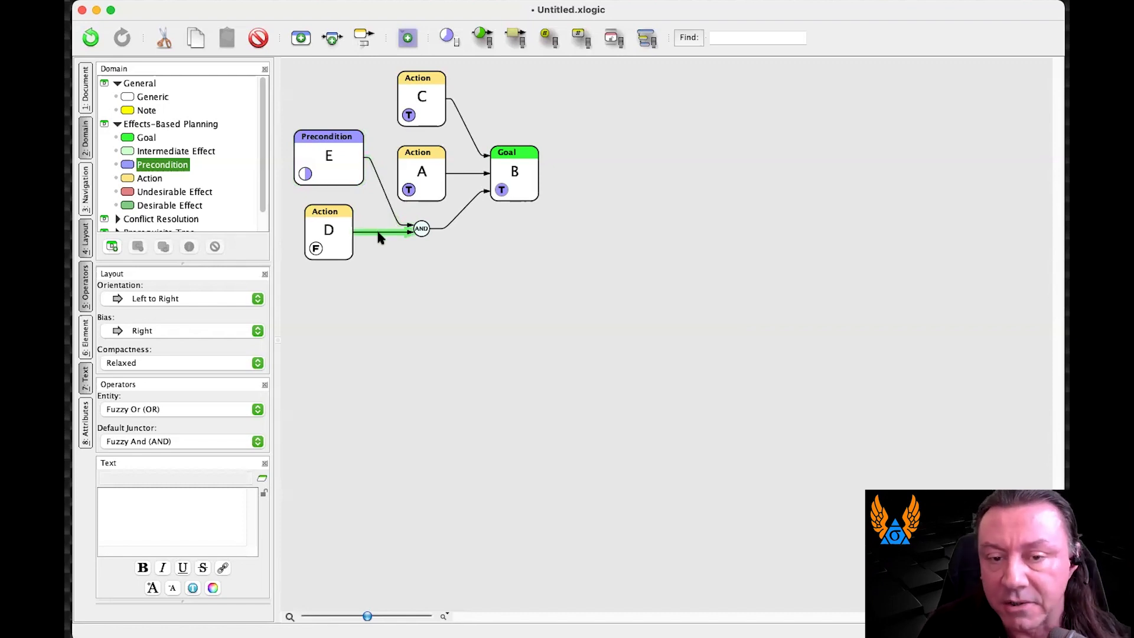
# Set the confidence of Precondition E and of Actions A and C to False (F)
pyautogui.click(305, 174)
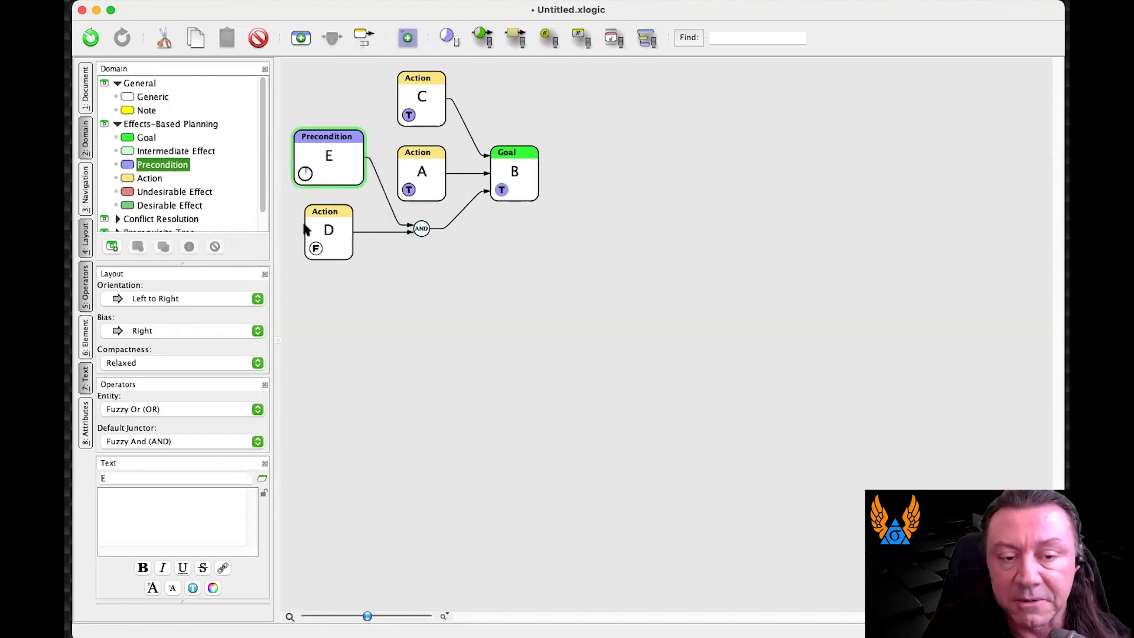
pyautogui.click(431, 190)
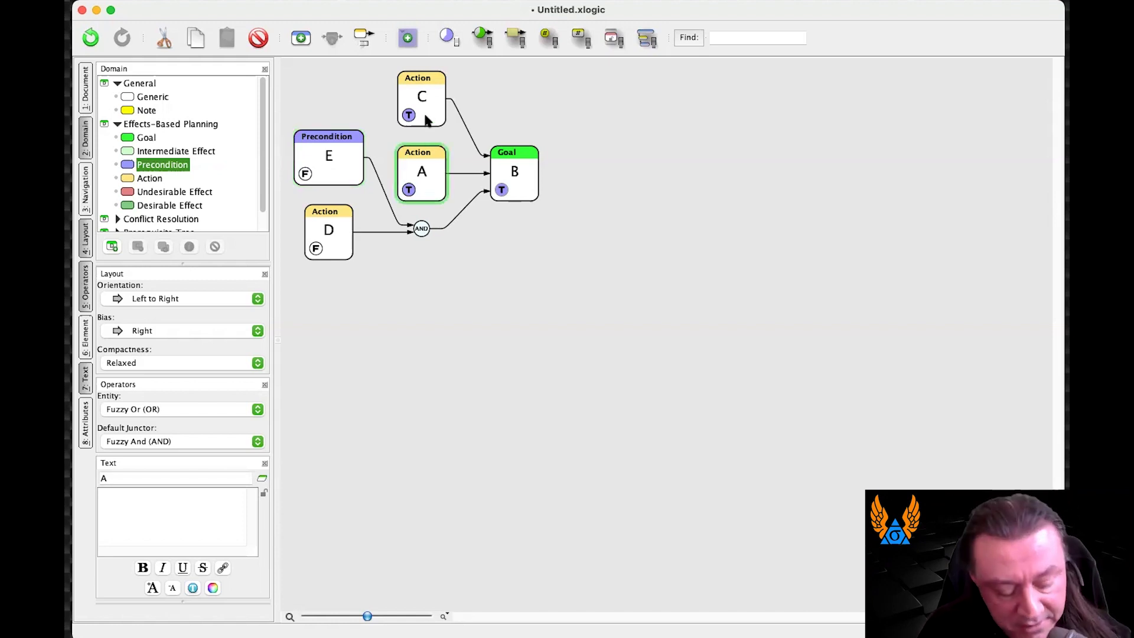
pyautogui.keyDown('shift'); pyautogui.click(431, 86); pyautogui.keyUp('shift')
pyautogui.click(420, 303)
# Try True (T) as the confidence of Action D, return it to False (F), and select Precondition E
pyautogui.click(339, 218)
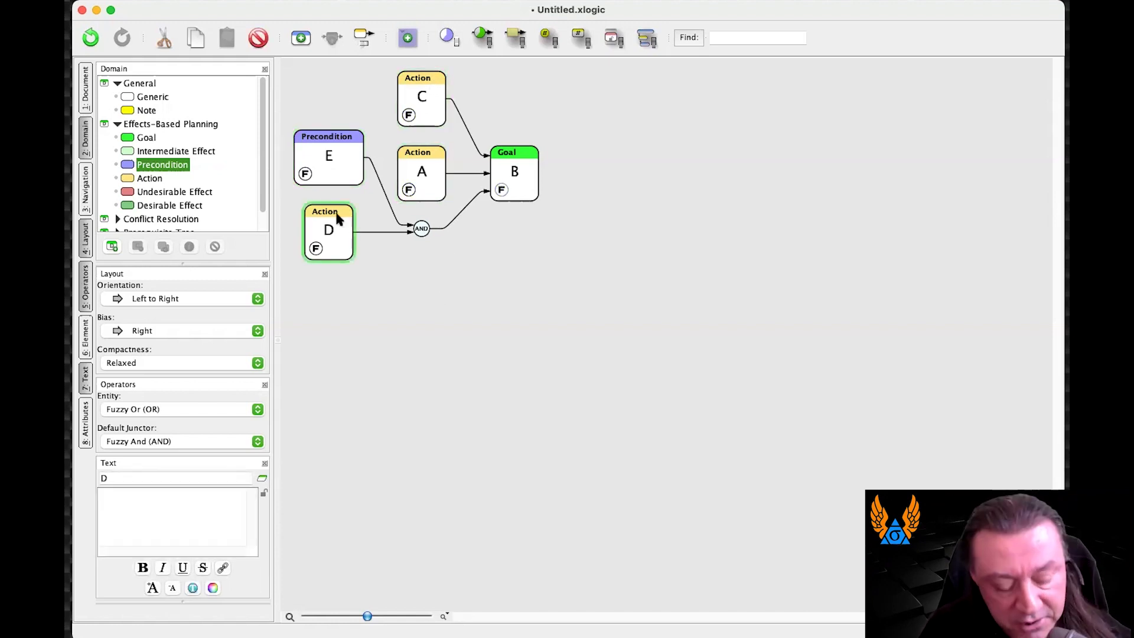
pyautogui.press('t')
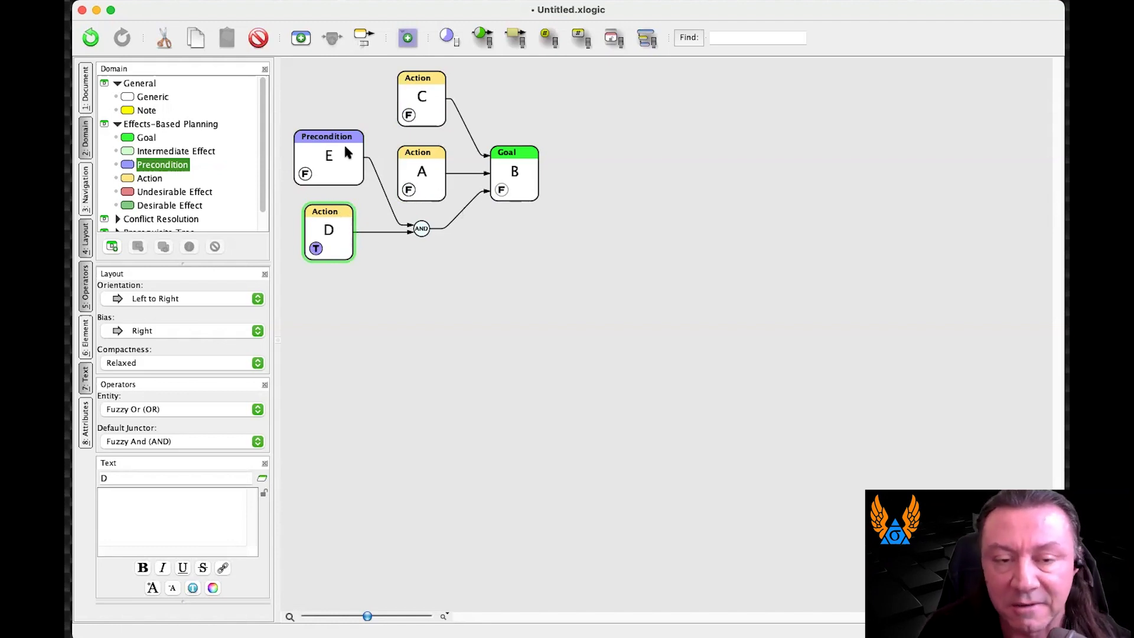
pyautogui.press('f')
pyautogui.click(335, 172)
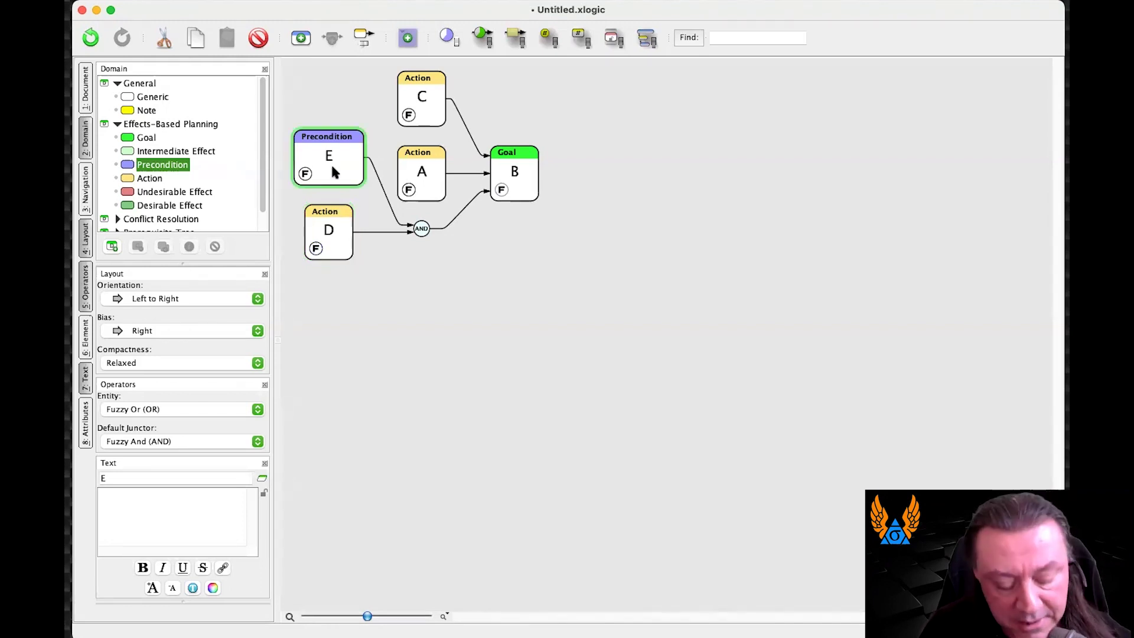
# Try True (T) as the confidence of Precondition E and Action D, and select the AND junctor joining them
pyautogui.press('t')
pyautogui.click(334, 216)
pyautogui.press('t')
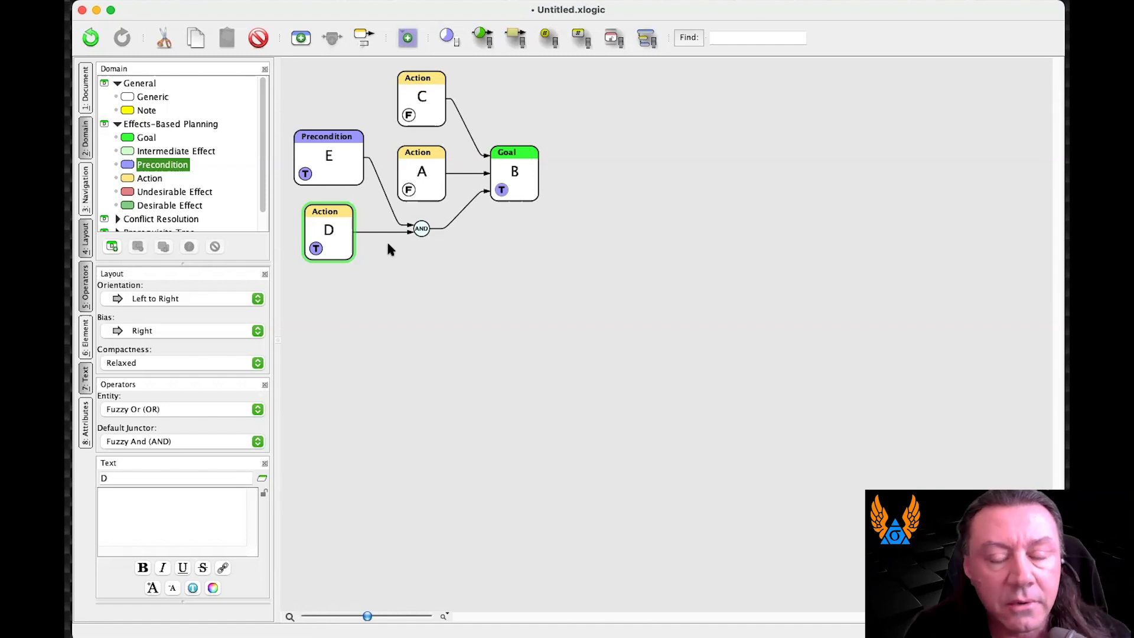
pyautogui.click(421, 230)
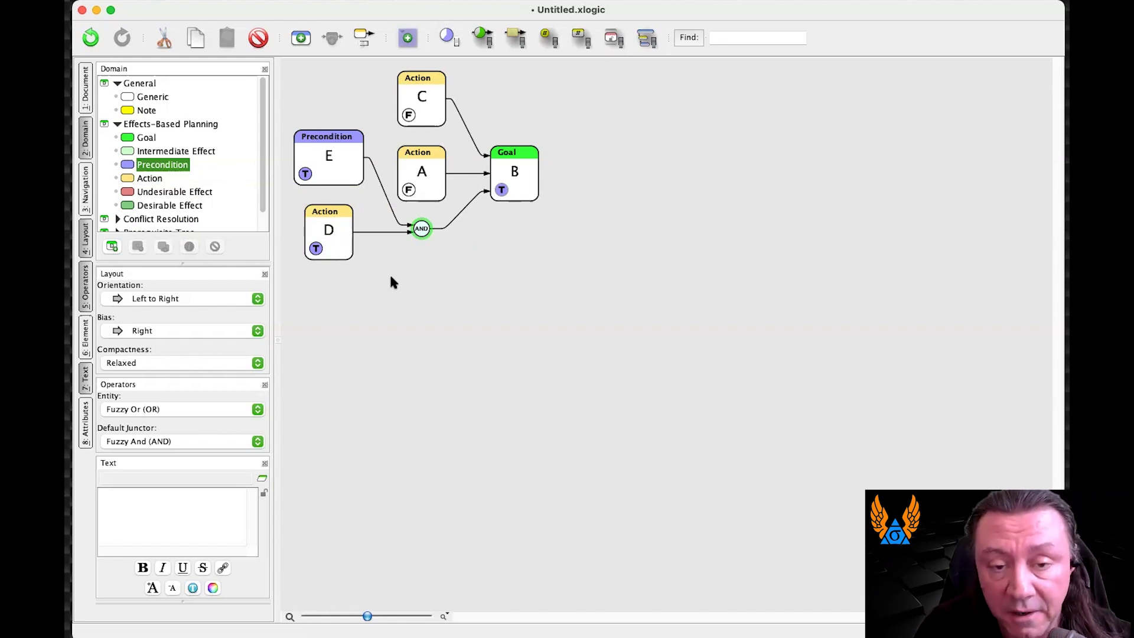
# Add a Precondition to each of the edges from Action A and Action C to Goal B, joined through AND junctors
pyautogui.moveTo(134, 165); pyautogui.dragTo(473, 184)
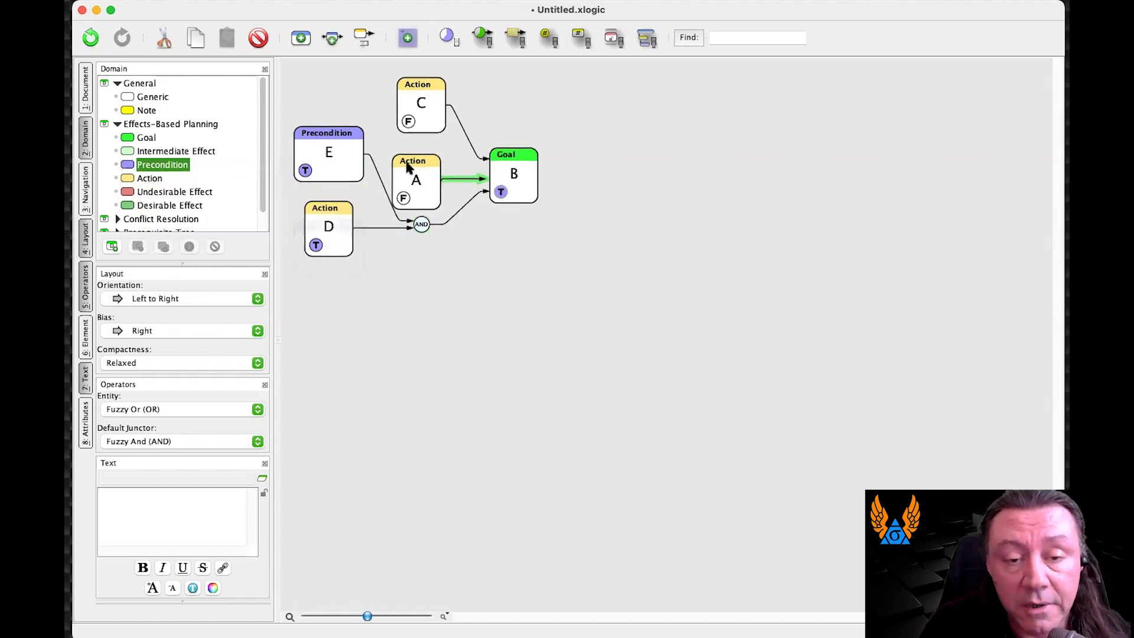
pyautogui.moveTo(127, 167); pyautogui.dragTo(464, 216)
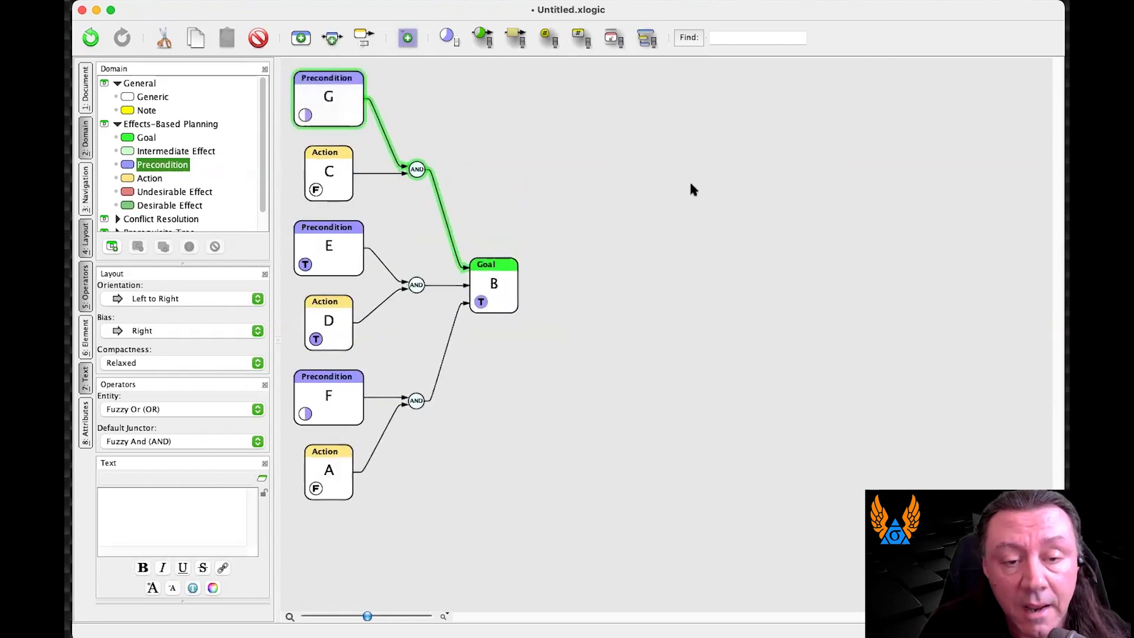
pyautogui.click(630, 216)
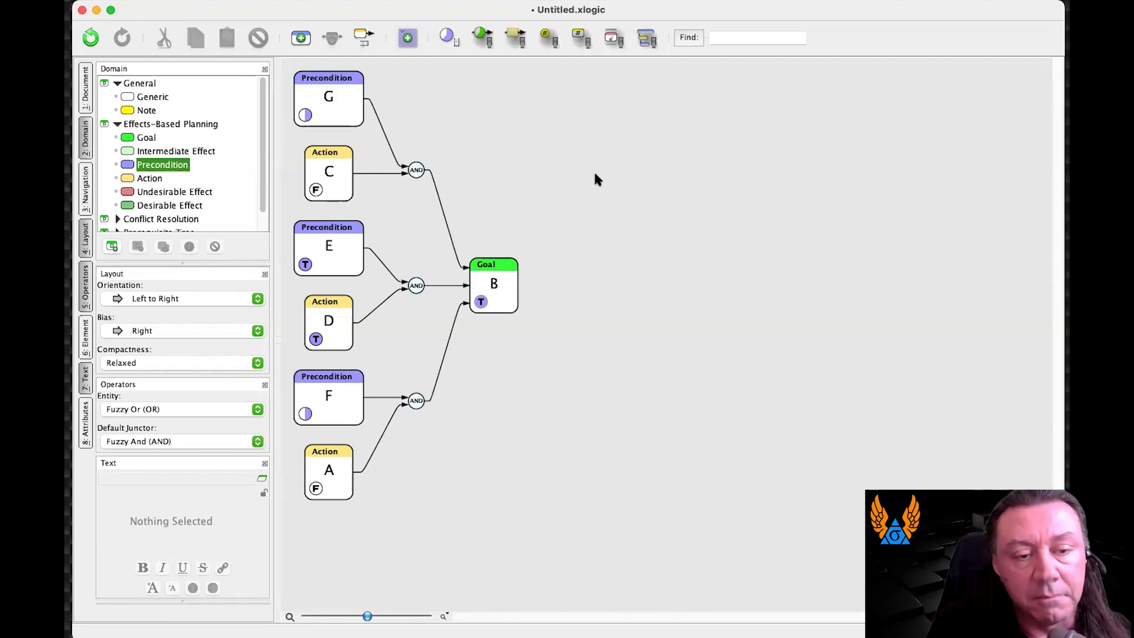
# Add an Undesirable Effect entity caused by Action C and set Action C's confidence to True (T)
pyautogui.moveTo(236, 193); pyautogui.dragTo(356, 181)
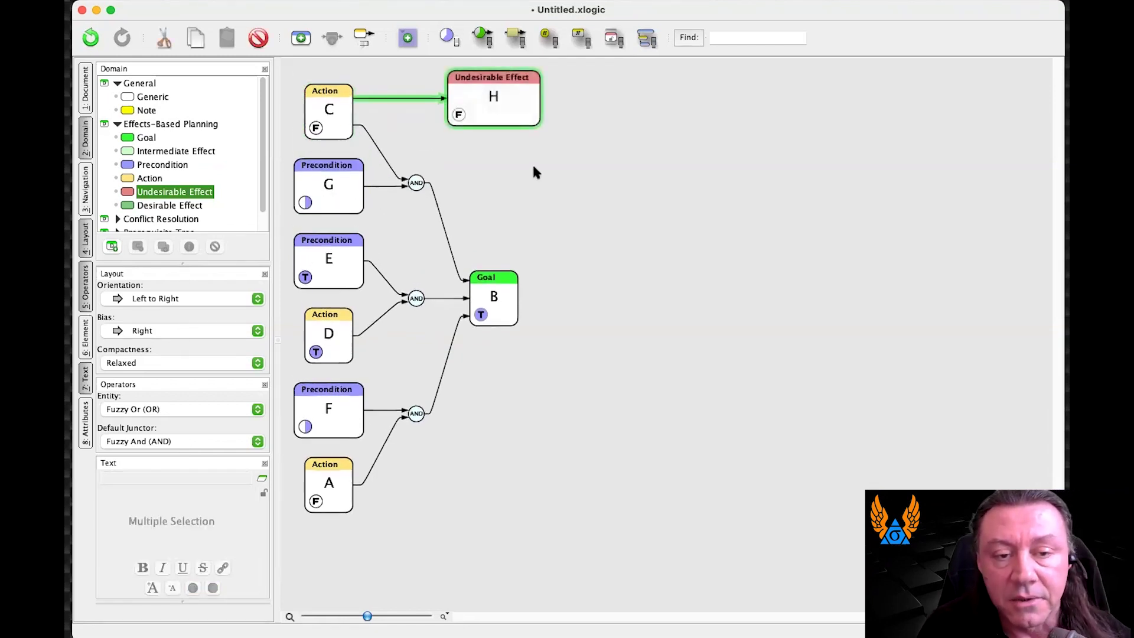
pyautogui.click(349, 116)
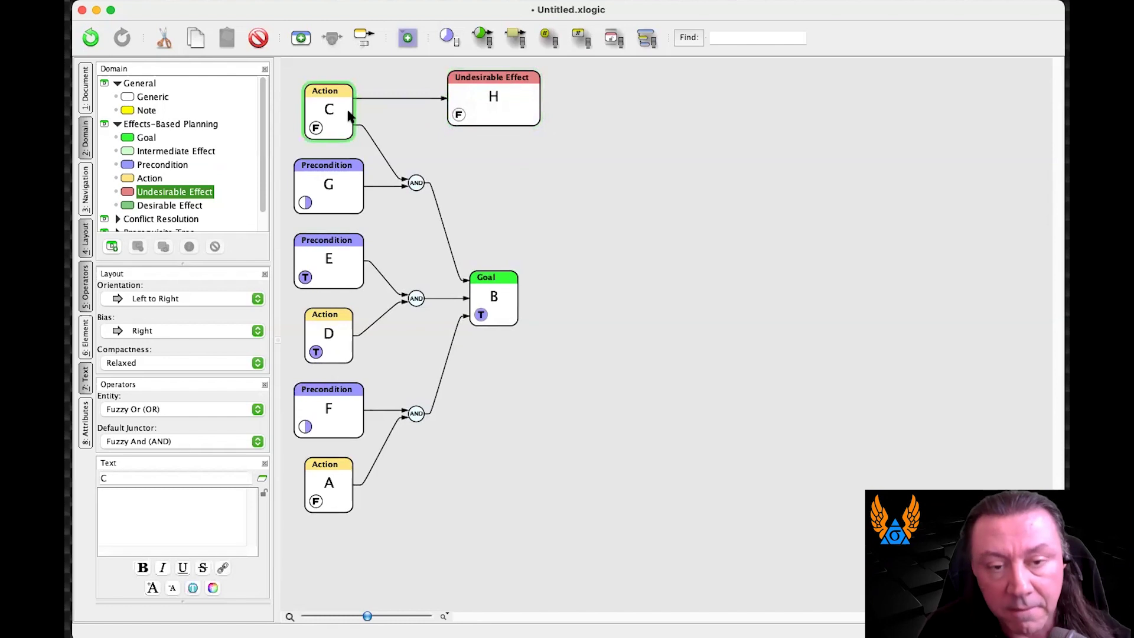
pyautogui.press('t')
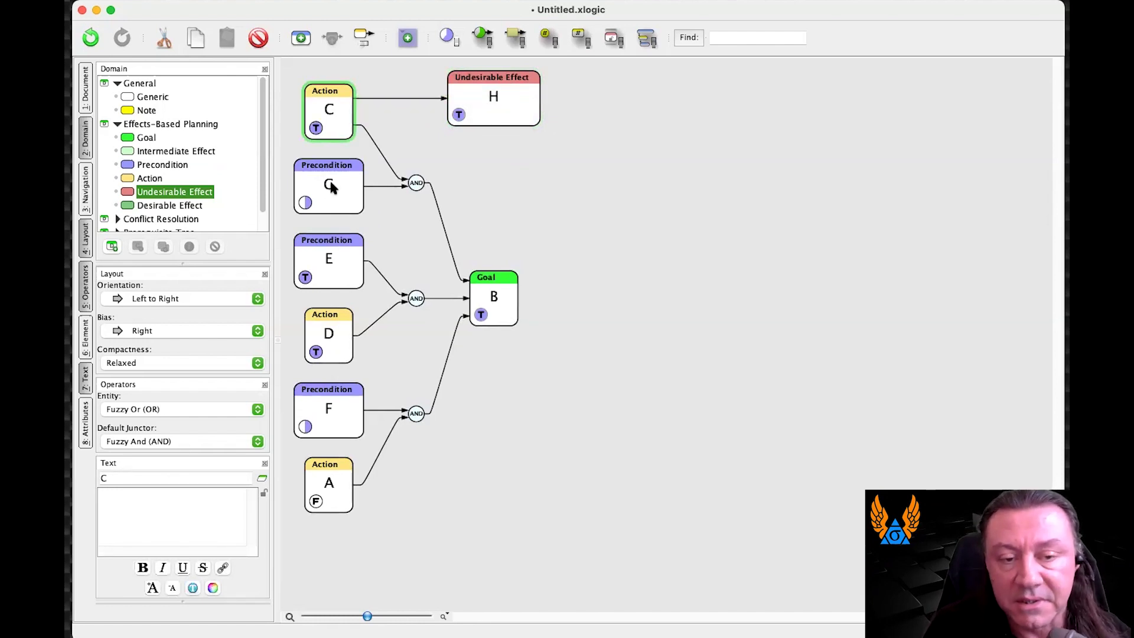
# Set the confidence of all Actions and Preconditions to False (F), and return Precondition G and Action C to True (T)
pyautogui.click(336, 399)
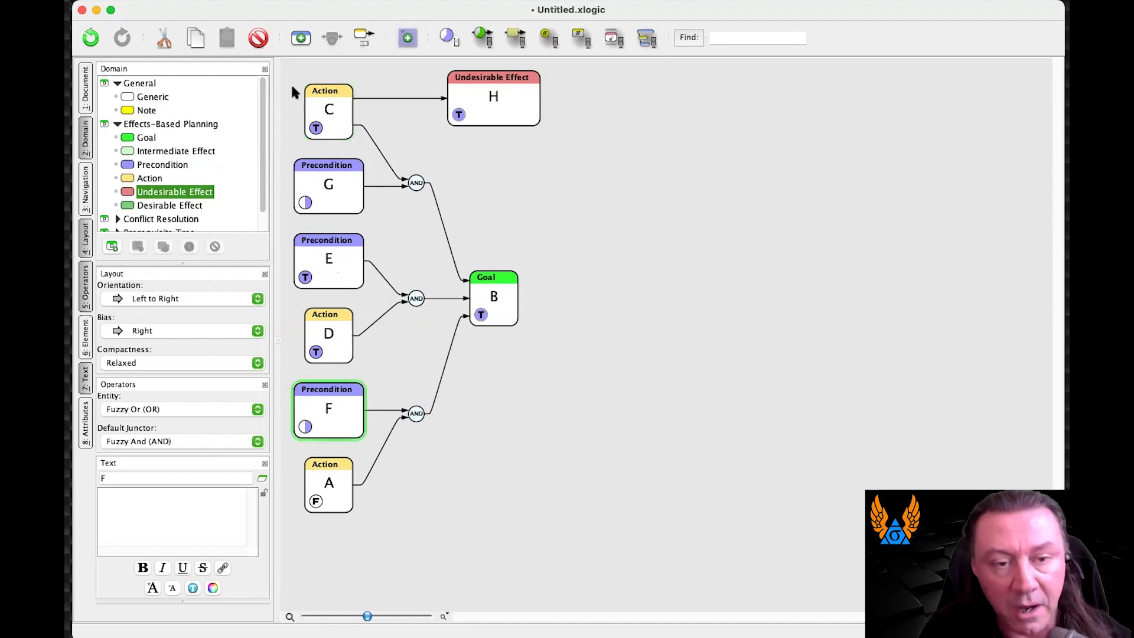
pyautogui.moveTo(291, 97); pyautogui.dragTo(341, 488)
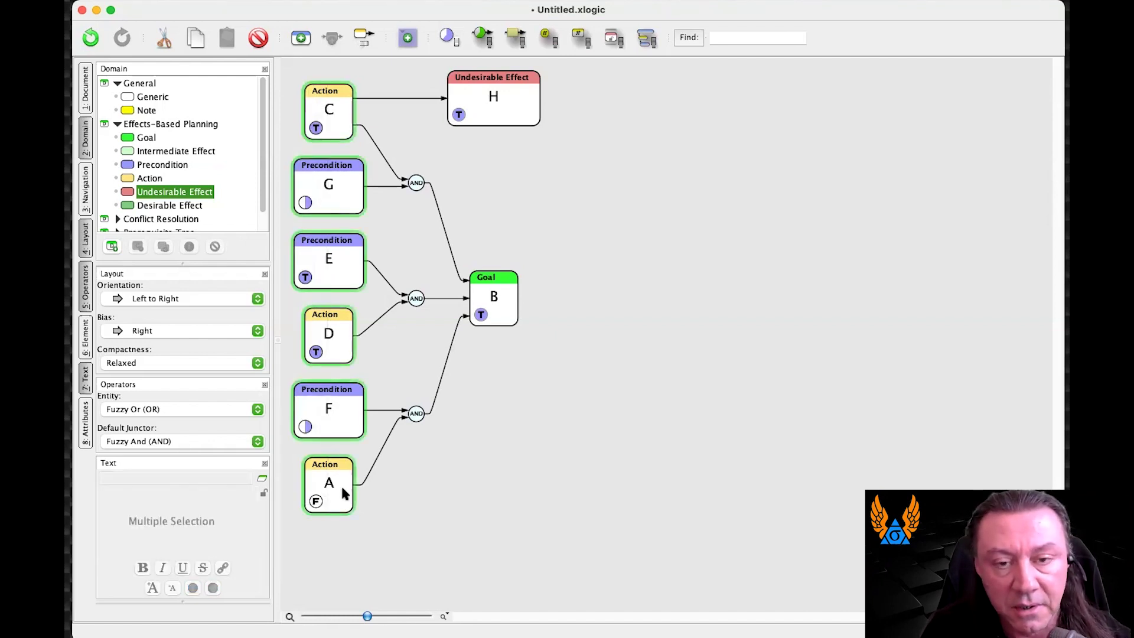
pyautogui.press('f')
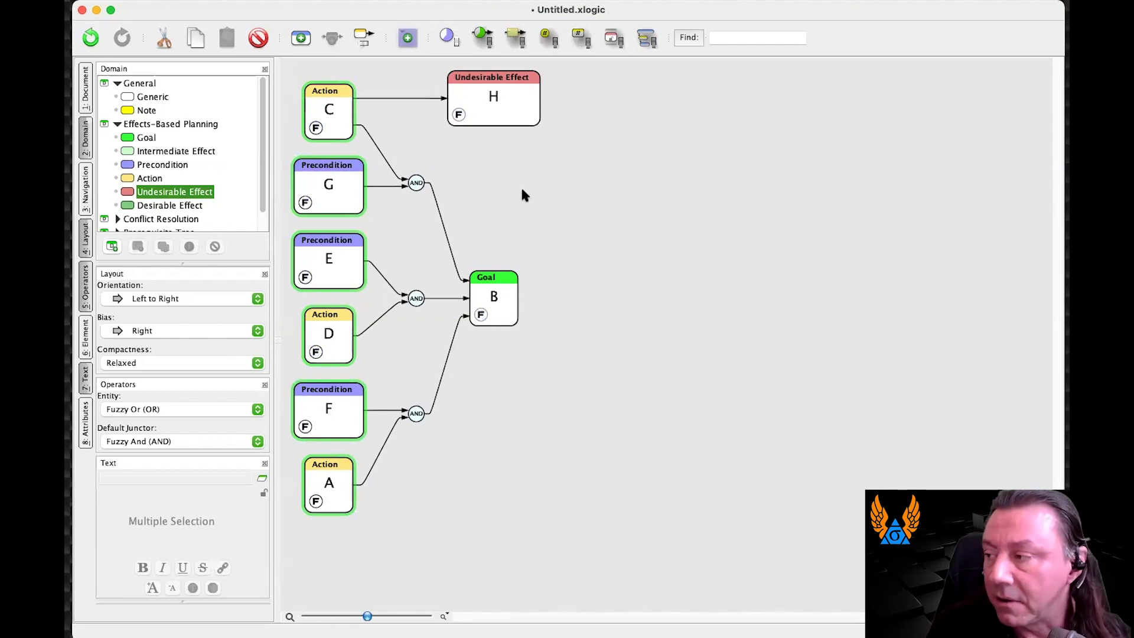
pyautogui.click(522, 195)
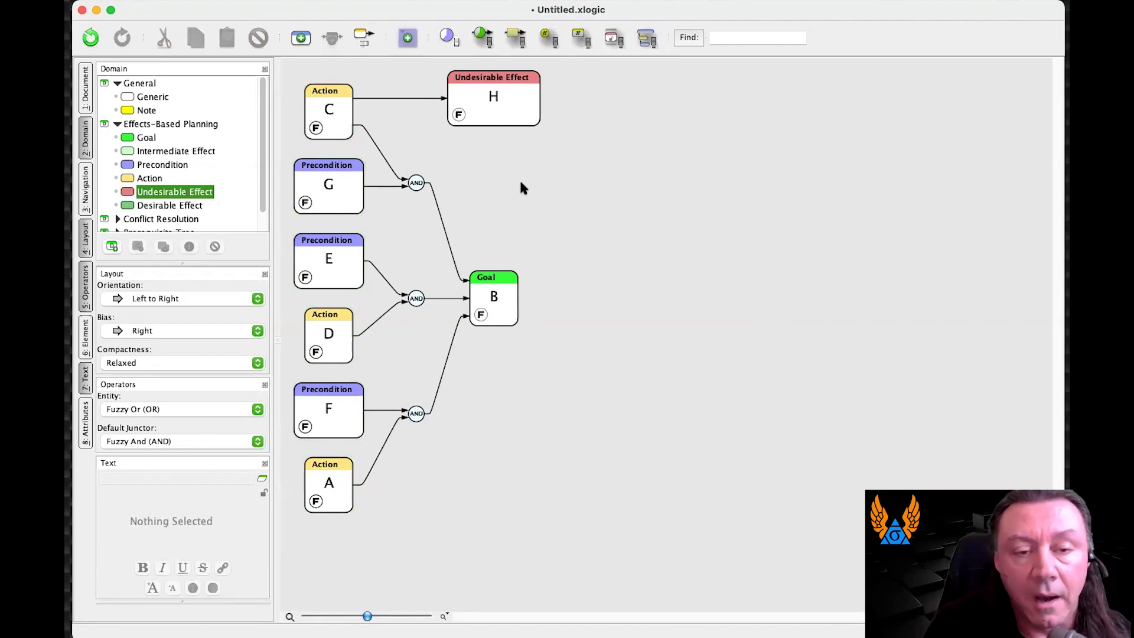
pyautogui.click(334, 171)
pyautogui.click(338, 104)
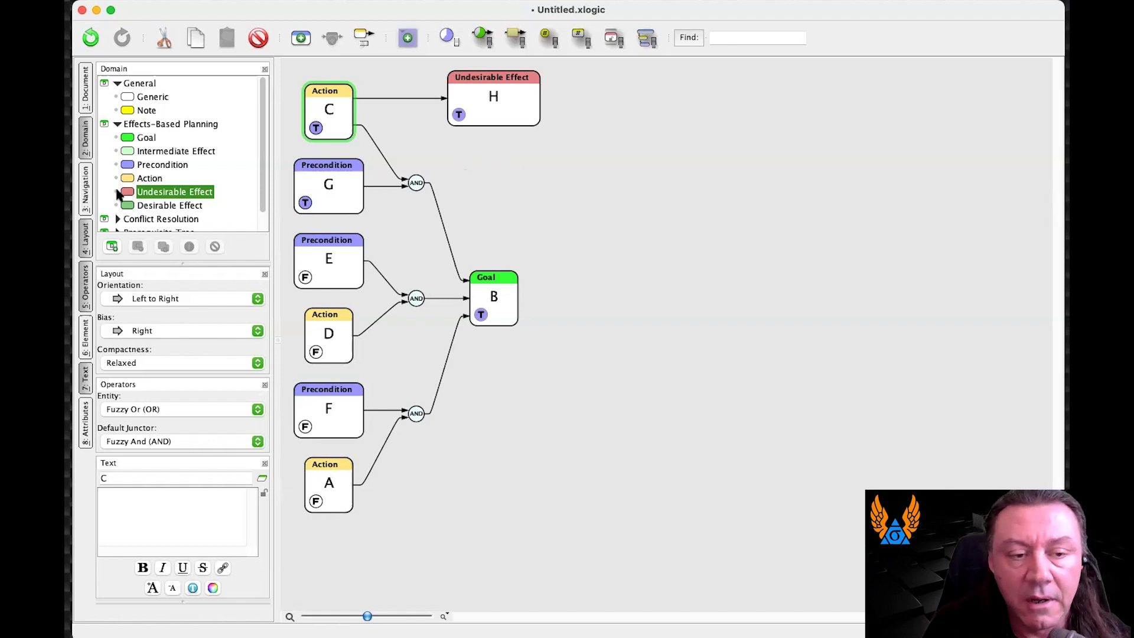
# Add a Desirable Effect following Undesirable Effect H, and join a new Action to their connection through an AND junctor
pyautogui.moveTo(127, 206); pyautogui.dragTo(520, 124)
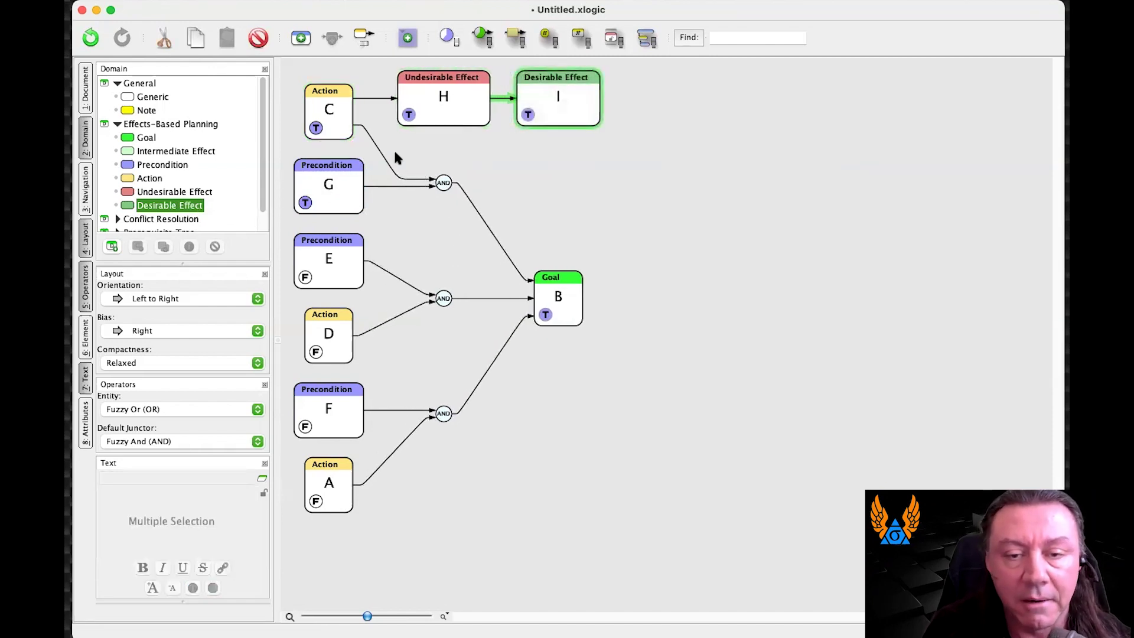
pyautogui.moveTo(133, 174); pyautogui.dragTo(505, 101)
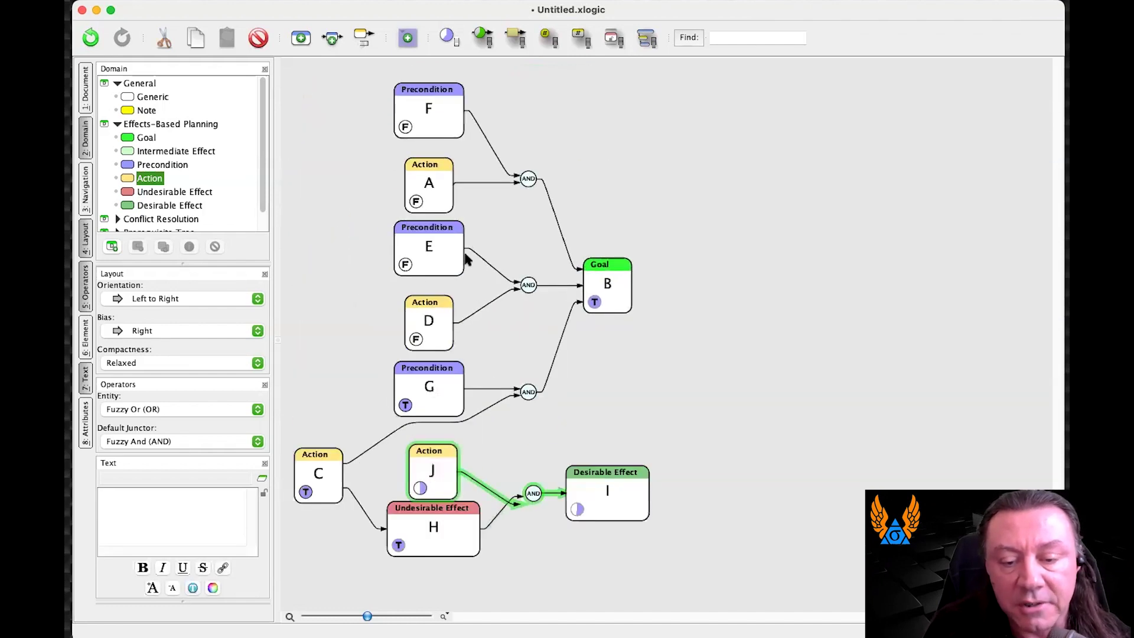
# Compare adding an AND-joined Precondition to Action J's edge with and without incremental layout, undoing the first attempt and keeping the second
pyautogui.moveTo(133, 165); pyautogui.dragTo(495, 490)
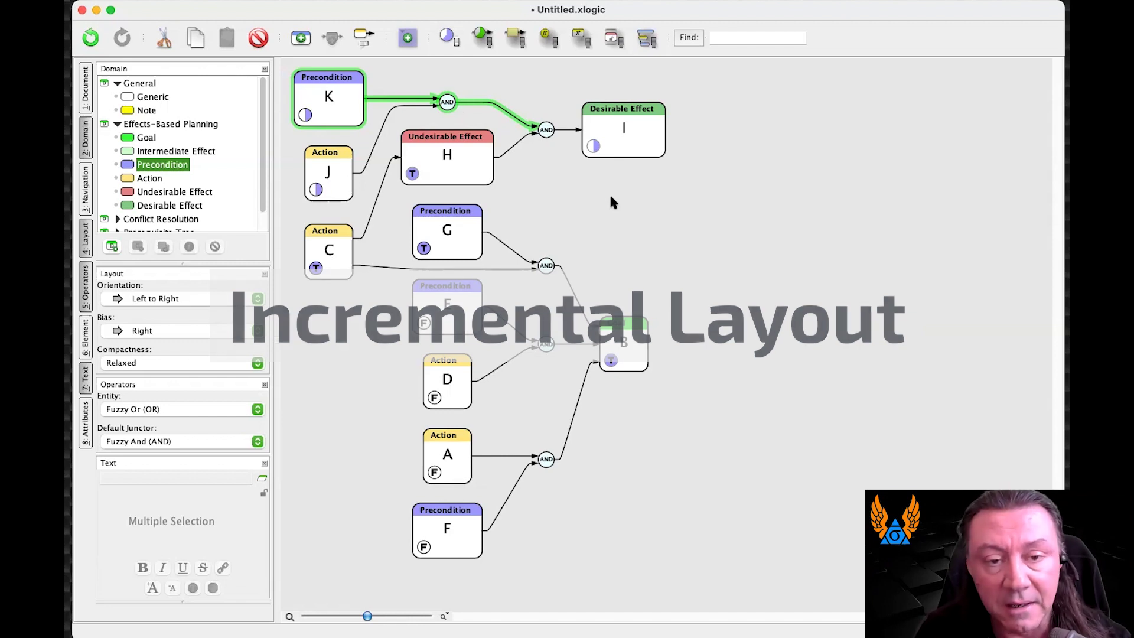
pyautogui.press('super+z')
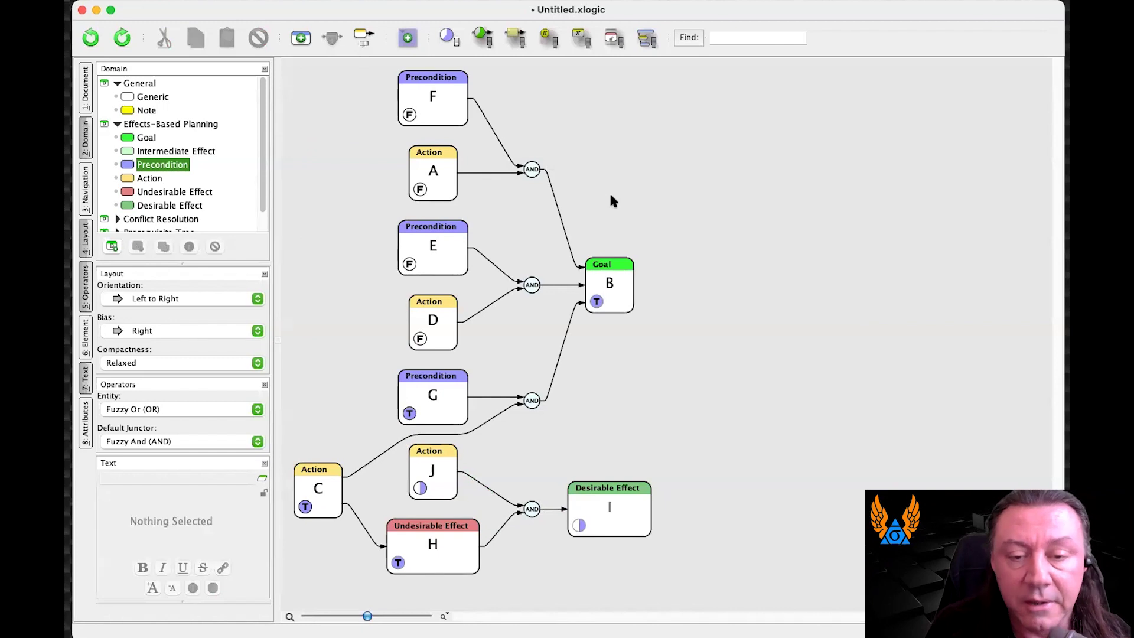
pyautogui.click(611, 43)
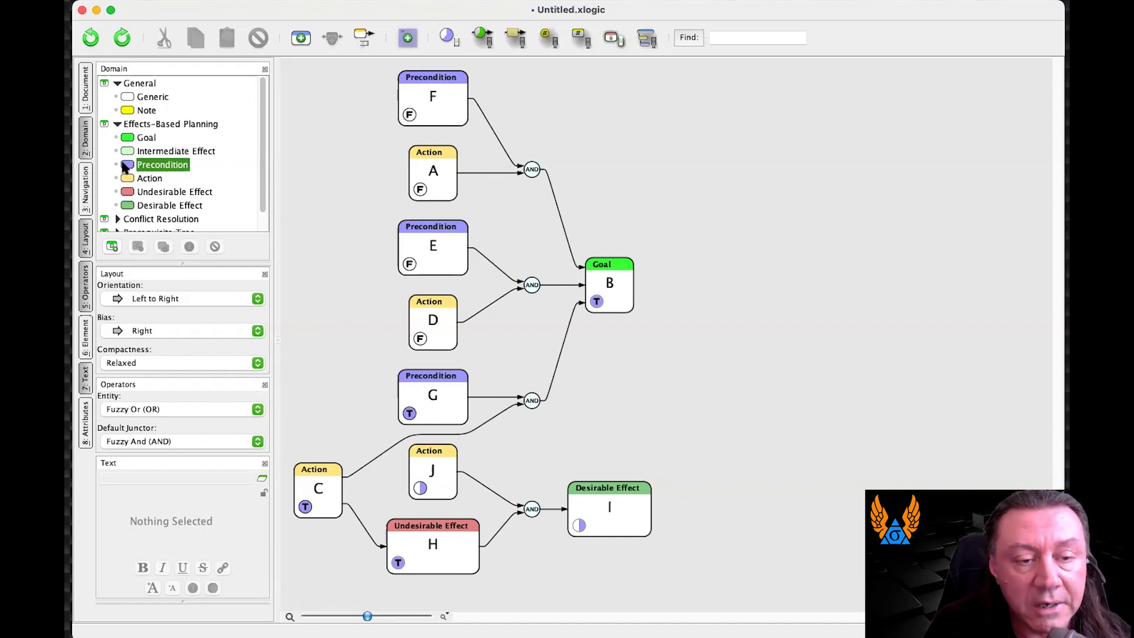
pyautogui.moveTo(128, 167); pyautogui.dragTo(493, 491)
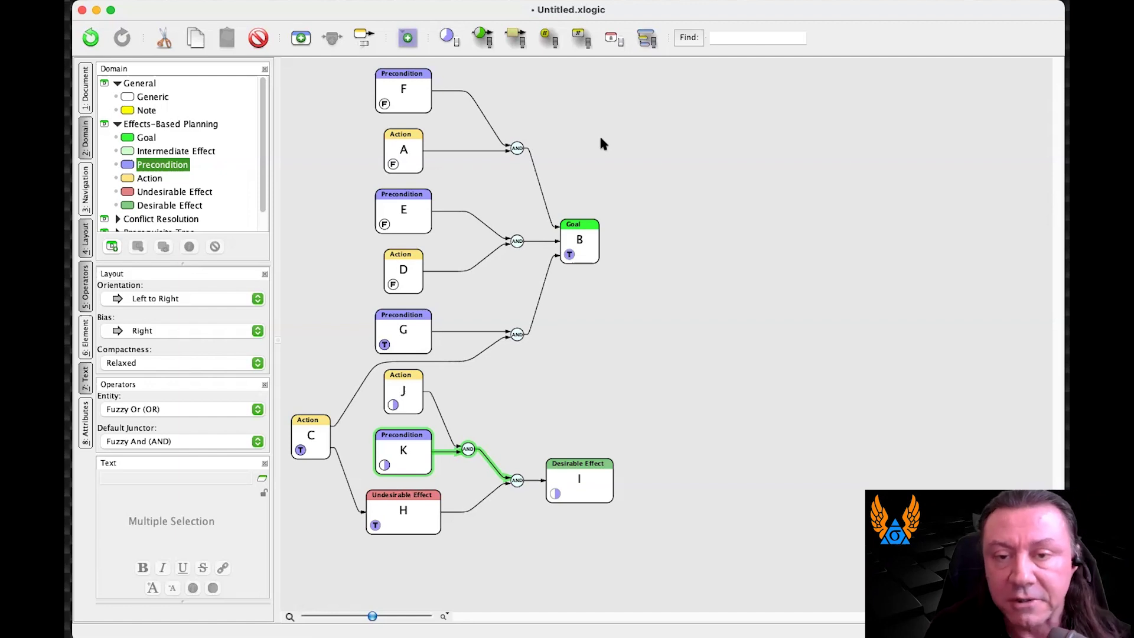
pyautogui.click(614, 37)
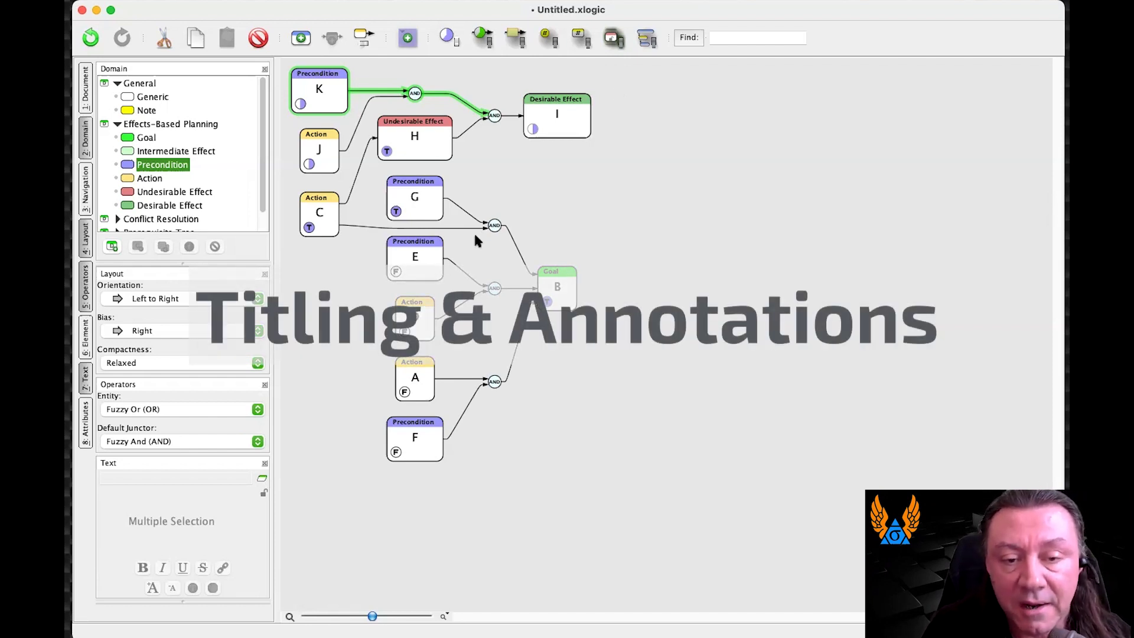
pyautogui.click(636, 178)
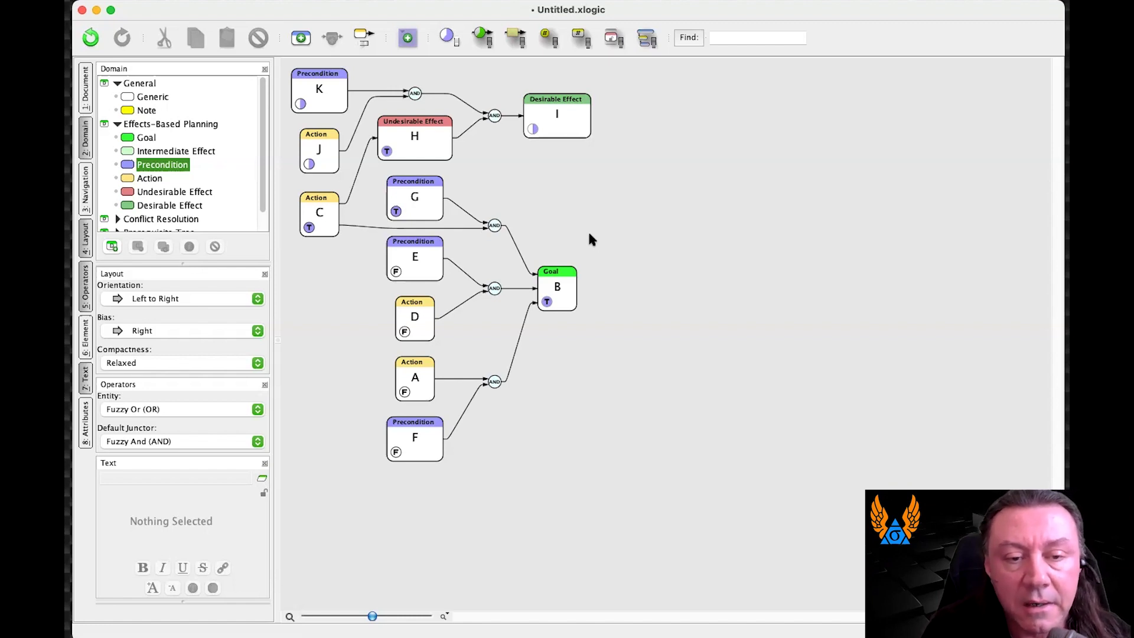
# Highlight the path from Precondition K through its edge, the AND junctor and the following edge, and clear the selection
pyautogui.click(308, 109)
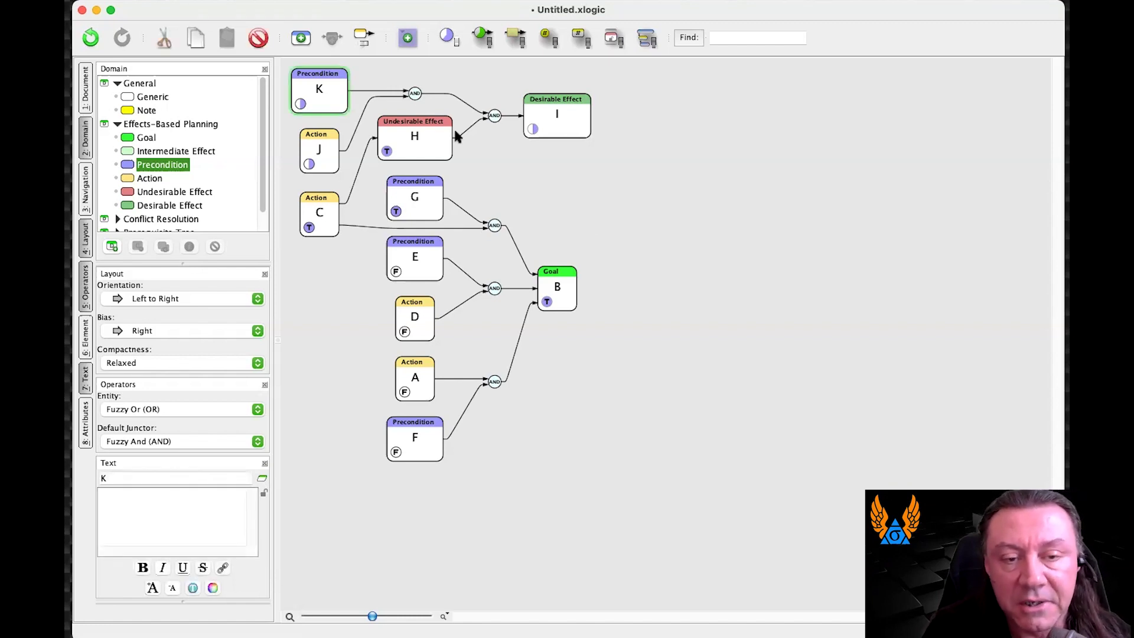
pyautogui.keyDown('shift'); pyautogui.click(403, 91); pyautogui.keyUp('shift')
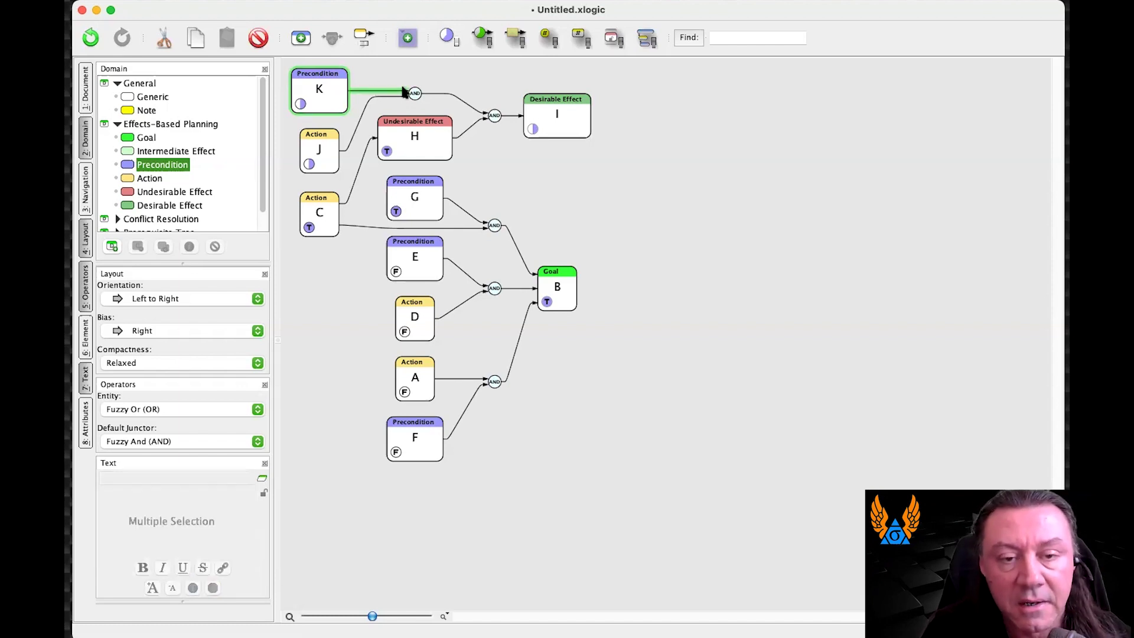
pyautogui.keyDown('shift'); pyautogui.click(414, 93); pyautogui.keyUp('shift')
pyautogui.keyDown('shift'); pyautogui.click(475, 107); pyautogui.keyUp('shift')
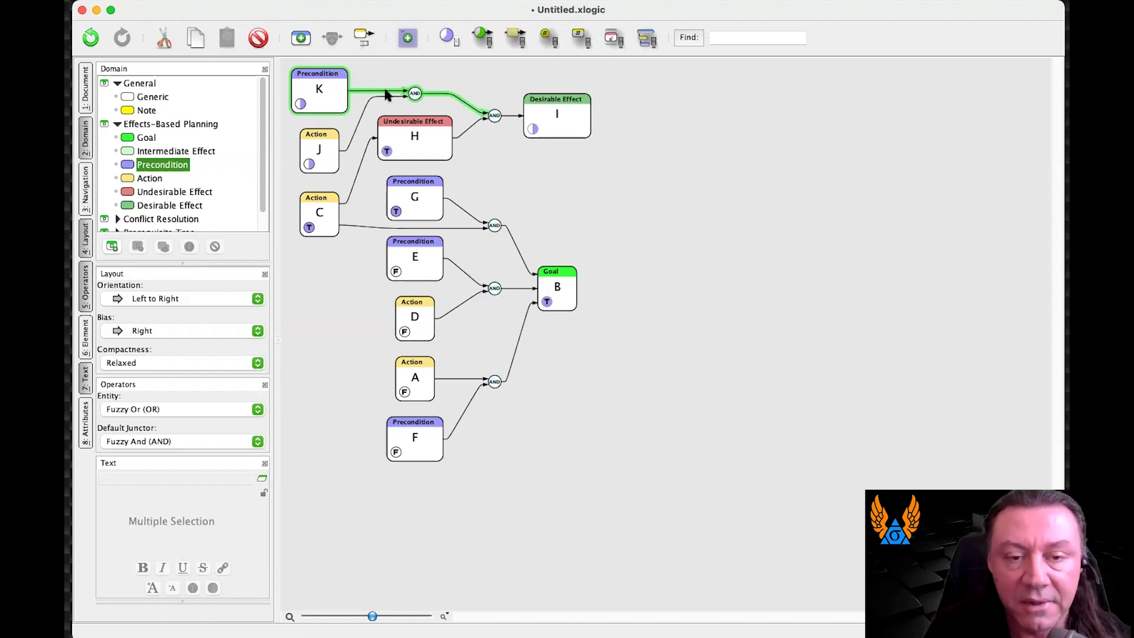
pyautogui.click(642, 218)
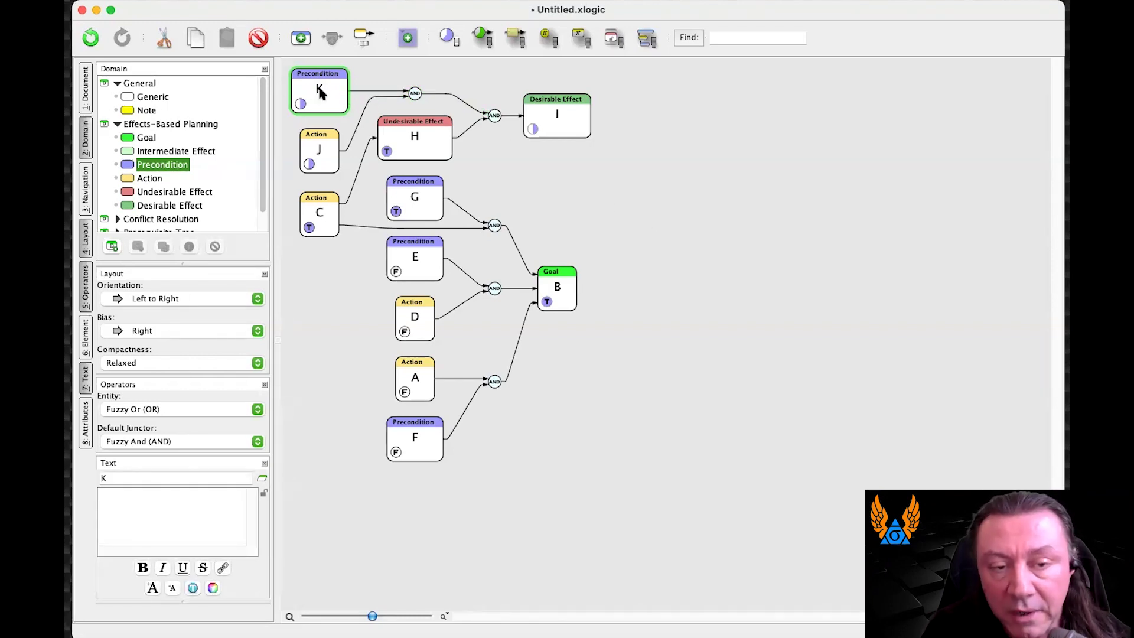
# Retitle Precondition K as "djksja kjs aj"
pyautogui.press('Return')
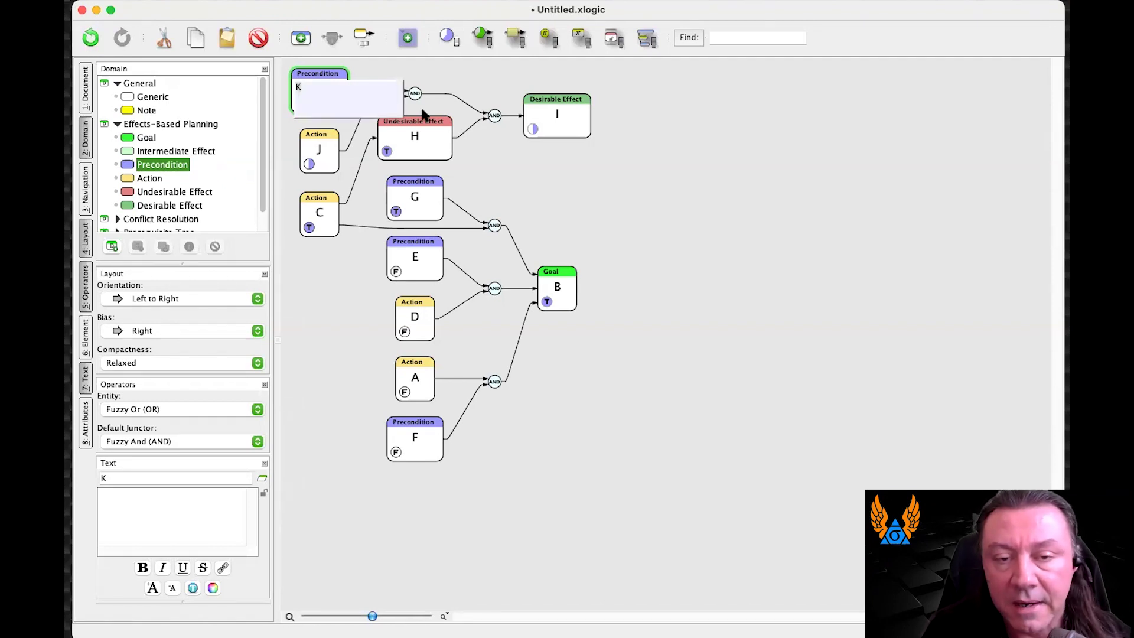
pyautogui.write('djksja kjs aj')
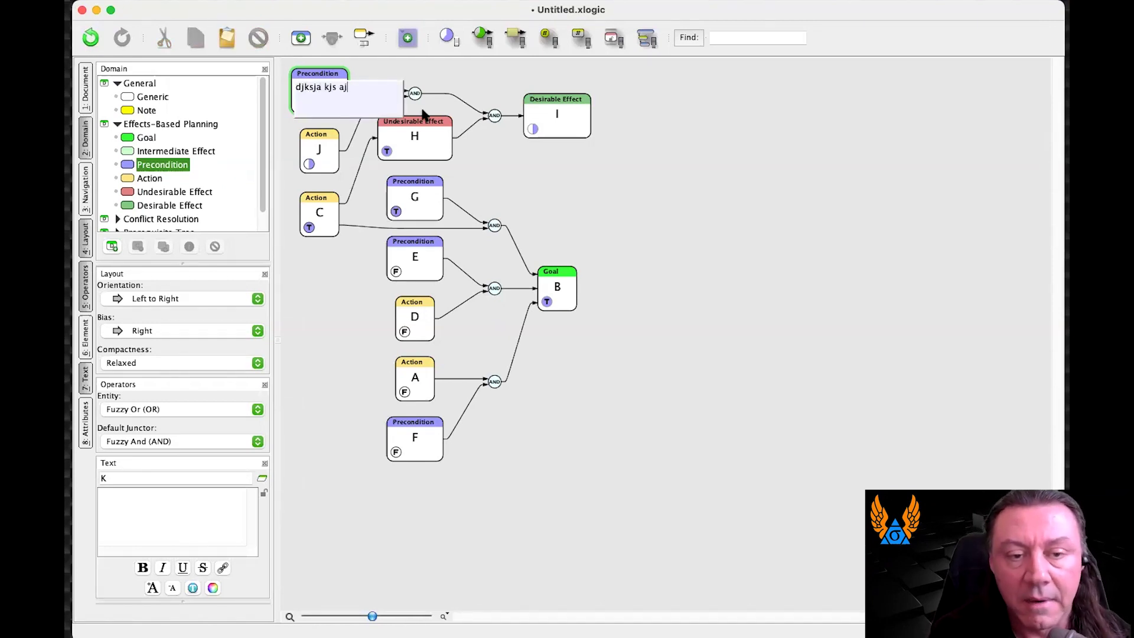
pyautogui.press('Escape')
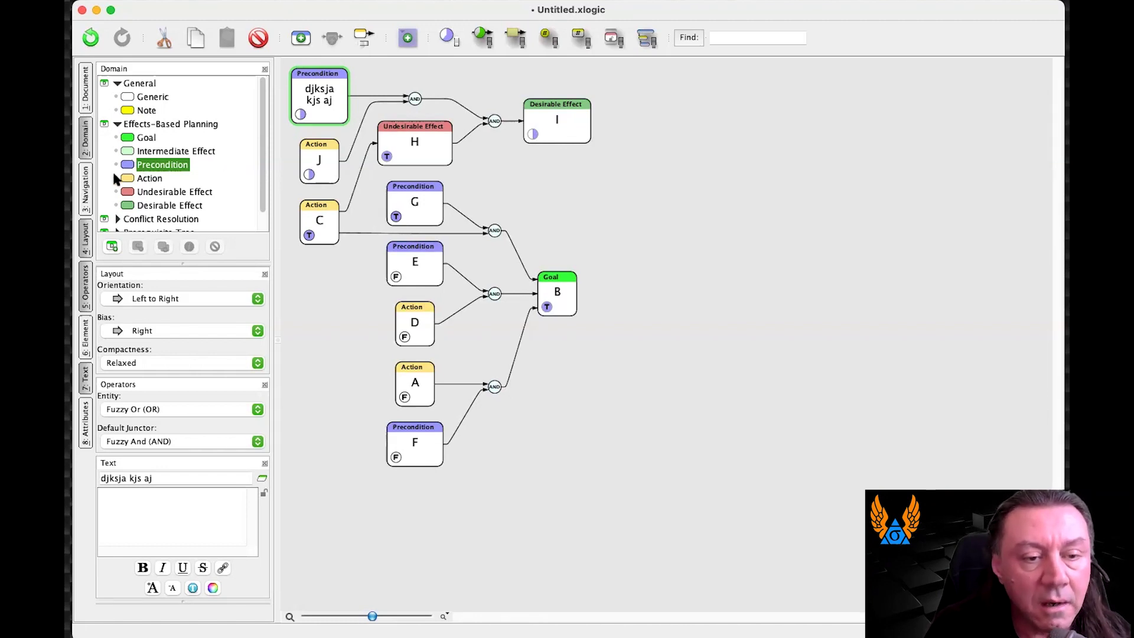
# Add an Action leading directly to Goal B and title it "dj aslkdajlsk"
pyautogui.moveTo(120, 177); pyautogui.dragTo(534, 294)
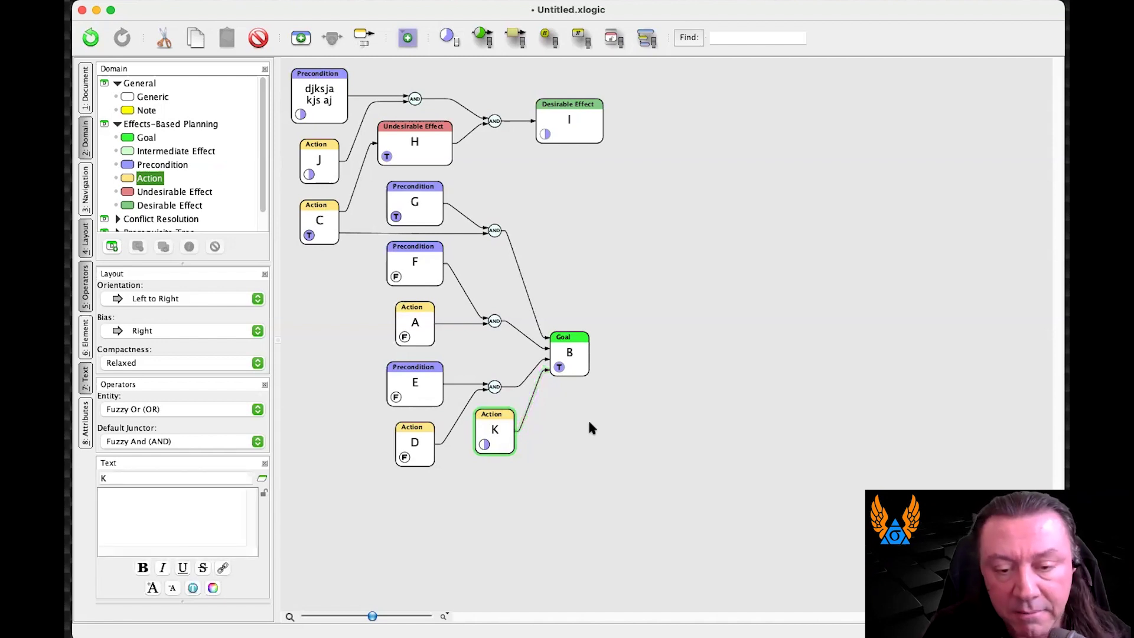
pyautogui.press('Return')
pyautogui.write('dj aslkdajlsk')
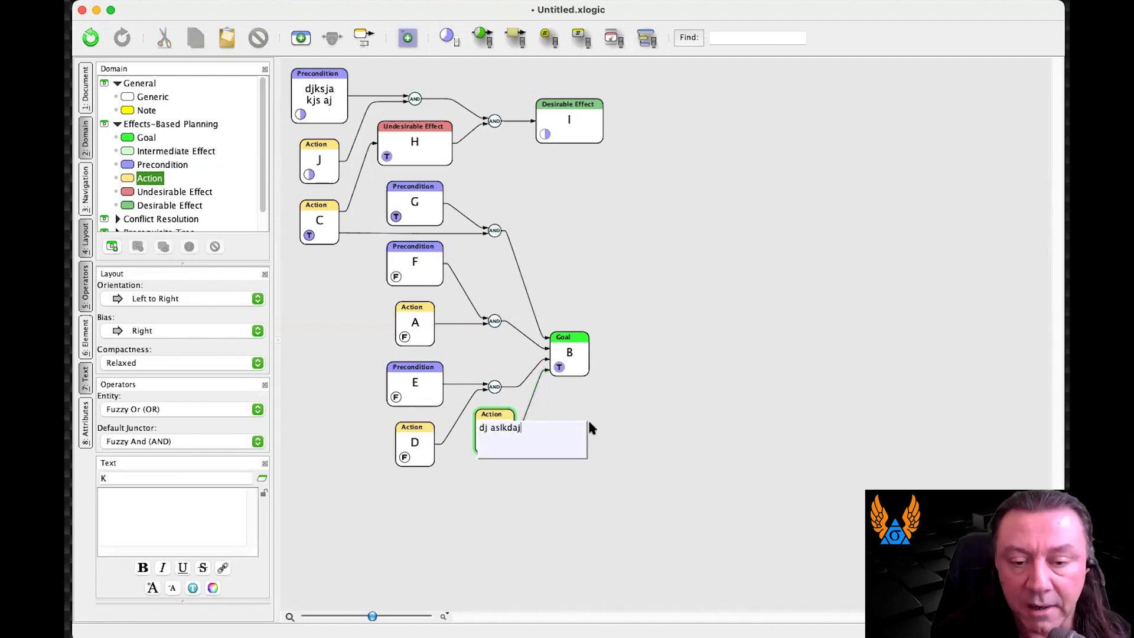
pyautogui.press('Return')
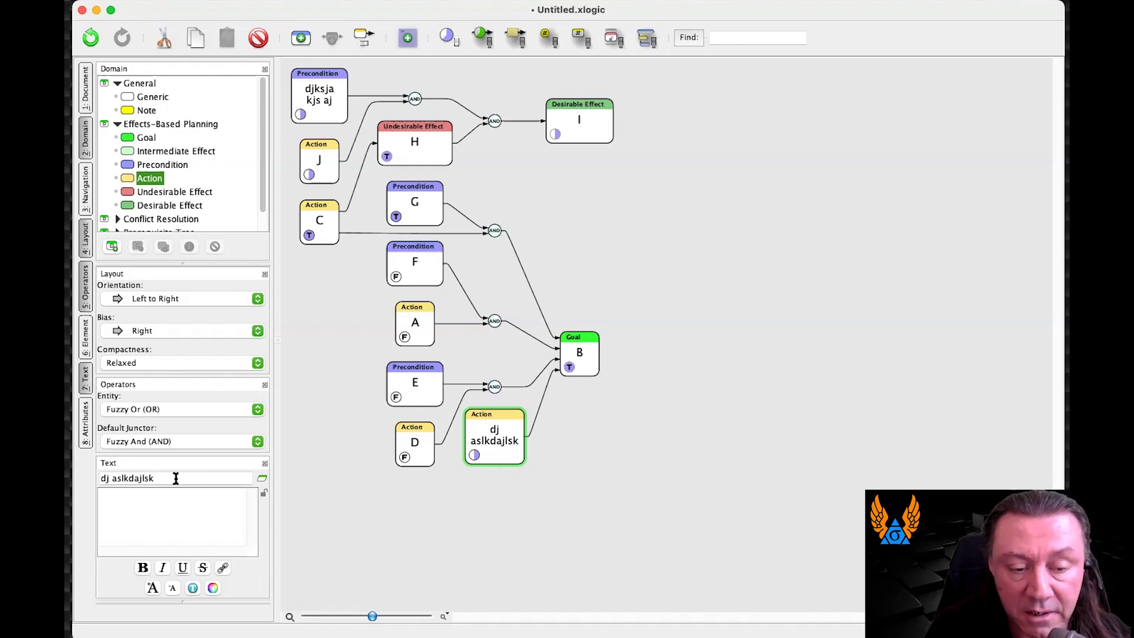
# Annotate the new Action with "jd alskd ald kajksldjalk jdlkld al kdaljsdkadalksj lkadjlkdj" and check its annotation marker
pyautogui.click(190, 516)
pyautogui.write('jd alskd ald kajksldjalk jdlkld al kdaljsdkadalksj lkadjlkdj')
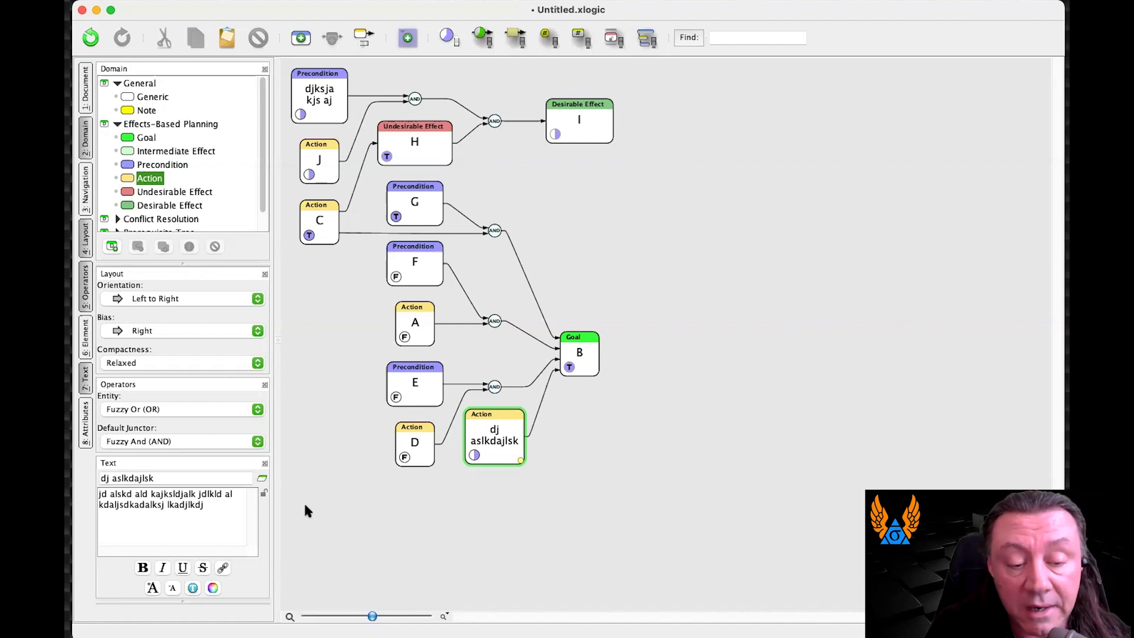
pyautogui.moveTo(520, 462)
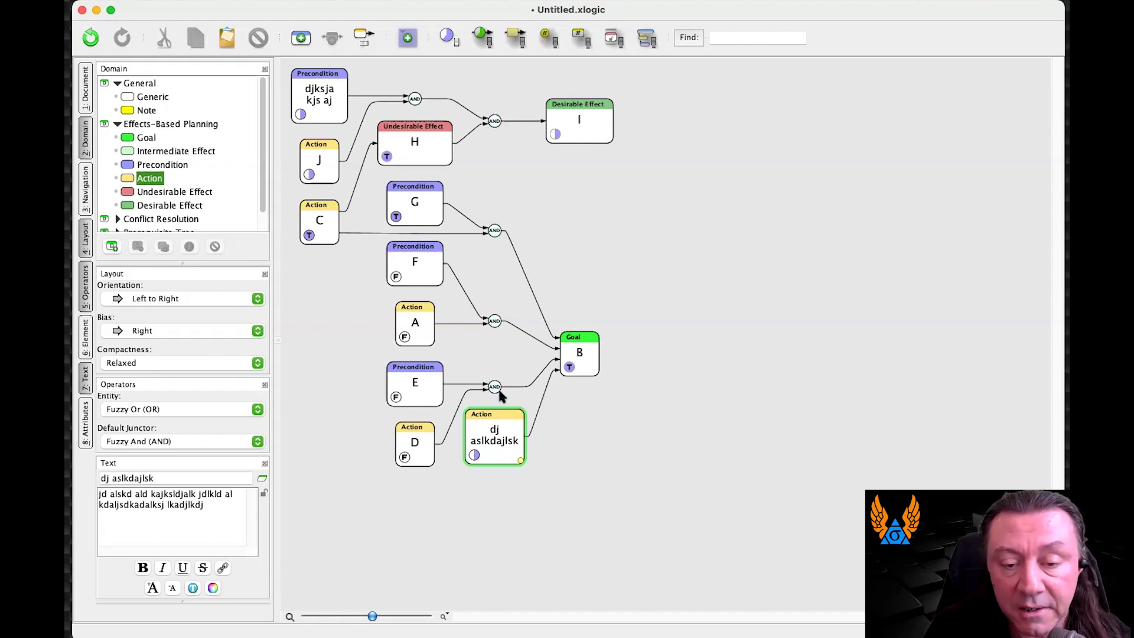
# Annotate the edge from the Action "dj aslkdajlsk" to Goal B with "d jsaldk alkdj lkasljadladsd jakl djlask" and check its annotation marker
pyautogui.click(546, 389)
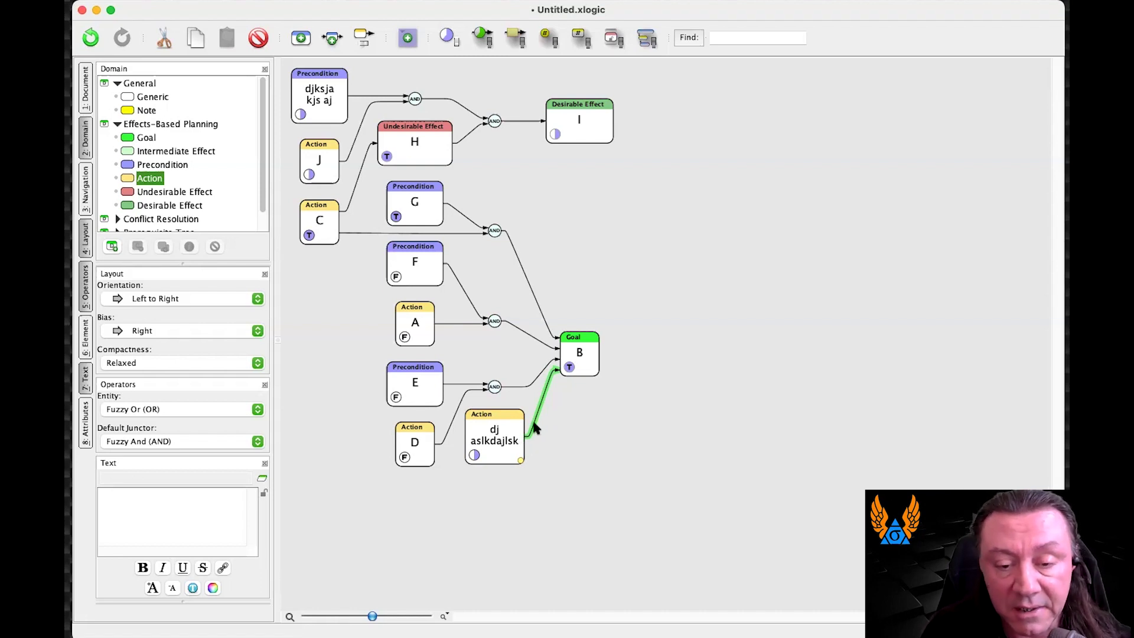
pyautogui.press('super+c')
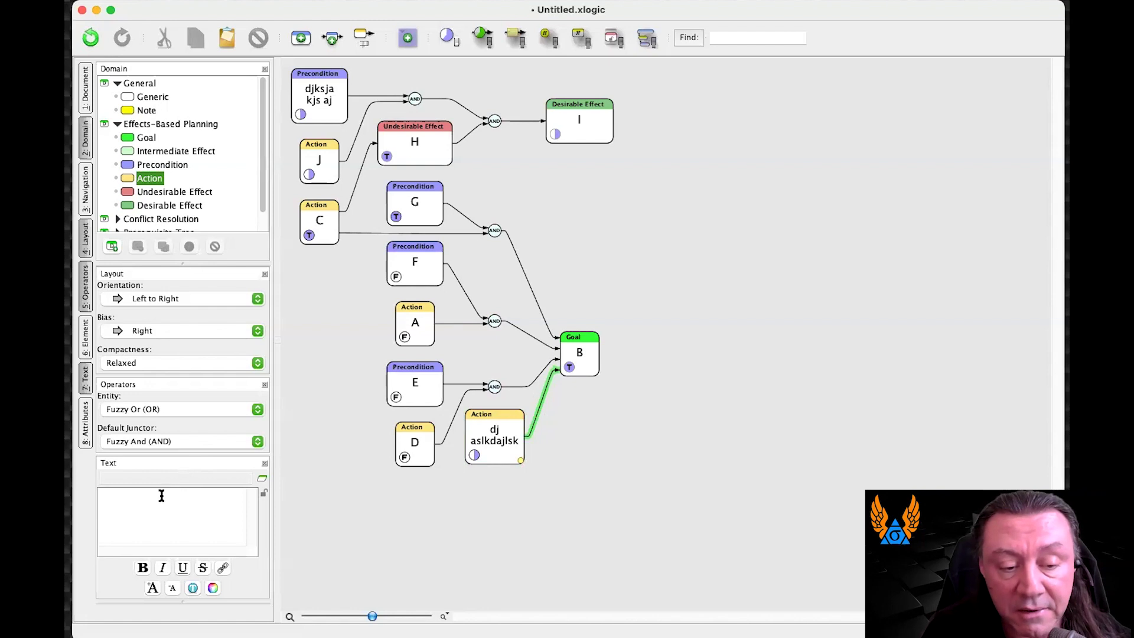
pyautogui.write('d jsaldk alkdj lkasljadladsd jakl djlask')
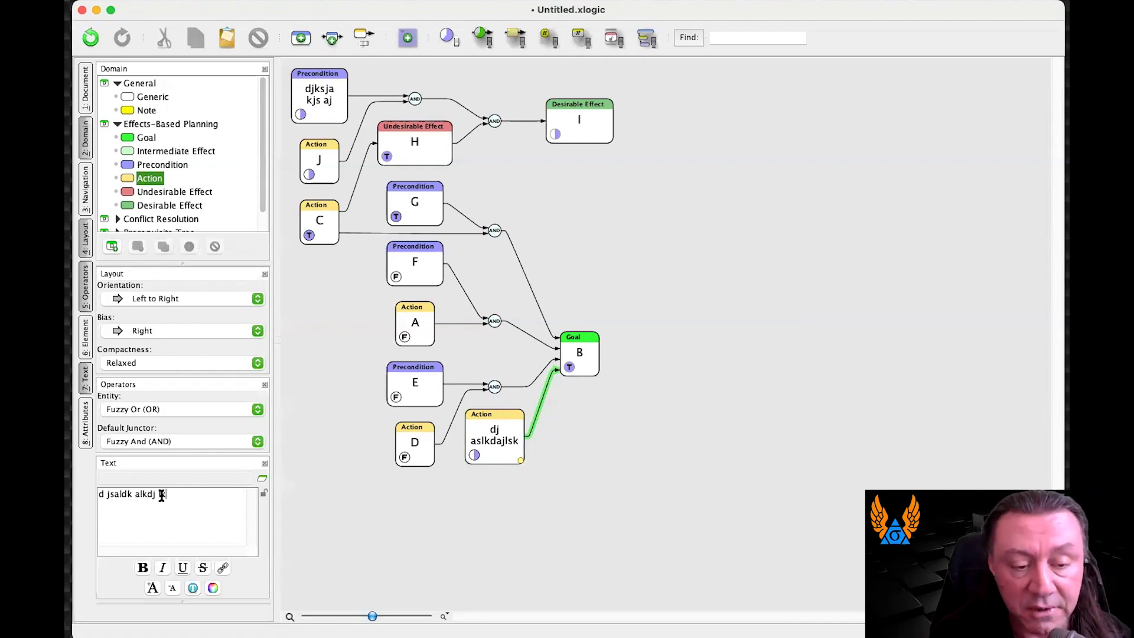
pyautogui.click(519, 502)
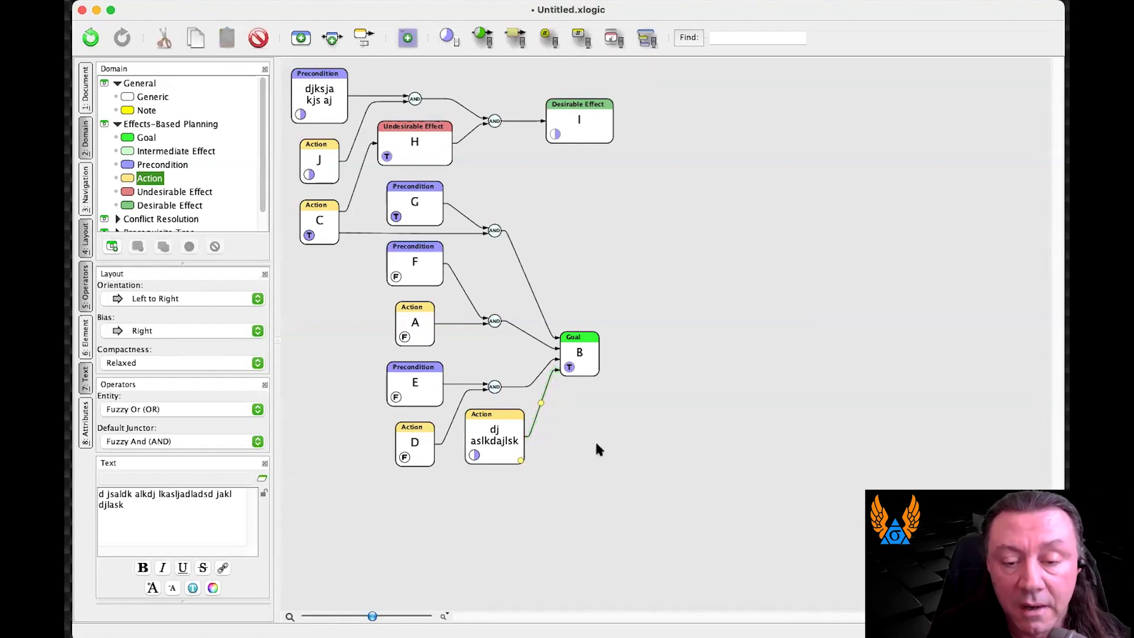
pyautogui.moveTo(542, 404)
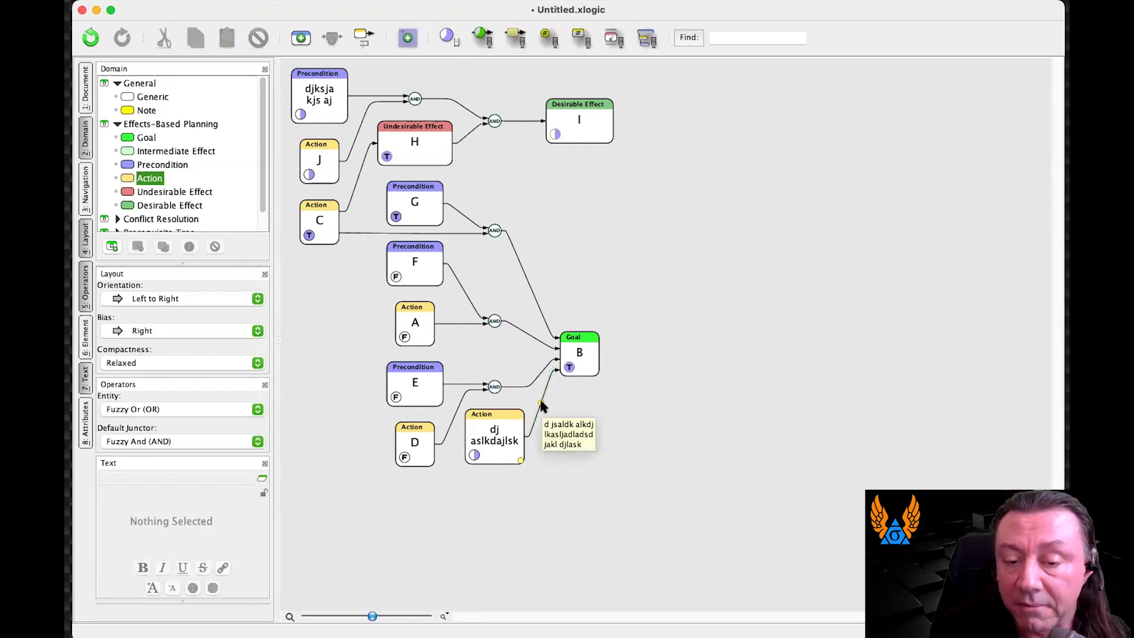
# Annotate the edge from the AND junctor of G and C to Goal B with "sdkj alkaslkjladkalsdjald"
pyautogui.click(522, 332)
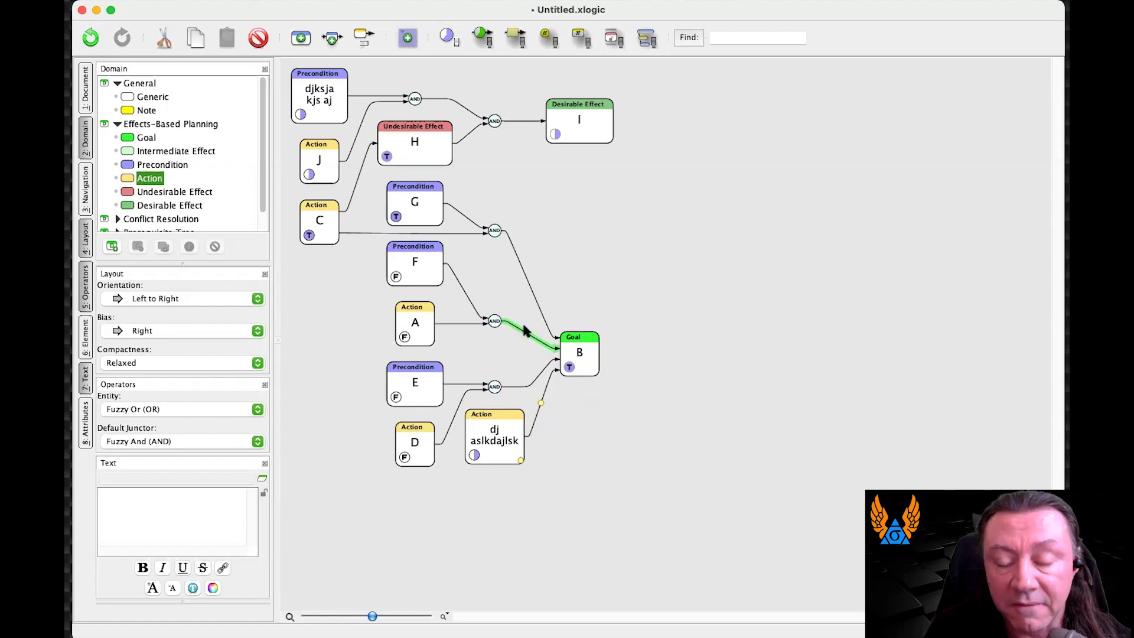
pyautogui.click(523, 270)
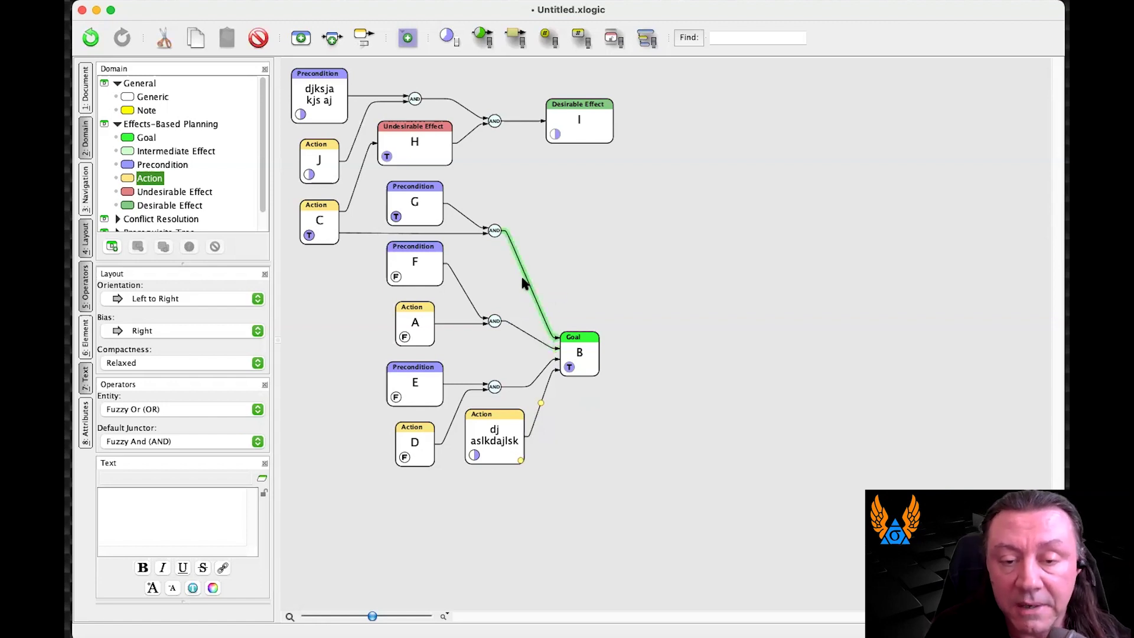
pyautogui.click(150, 520)
pyautogui.write('sdkj alkaslkjladkalsdjald')
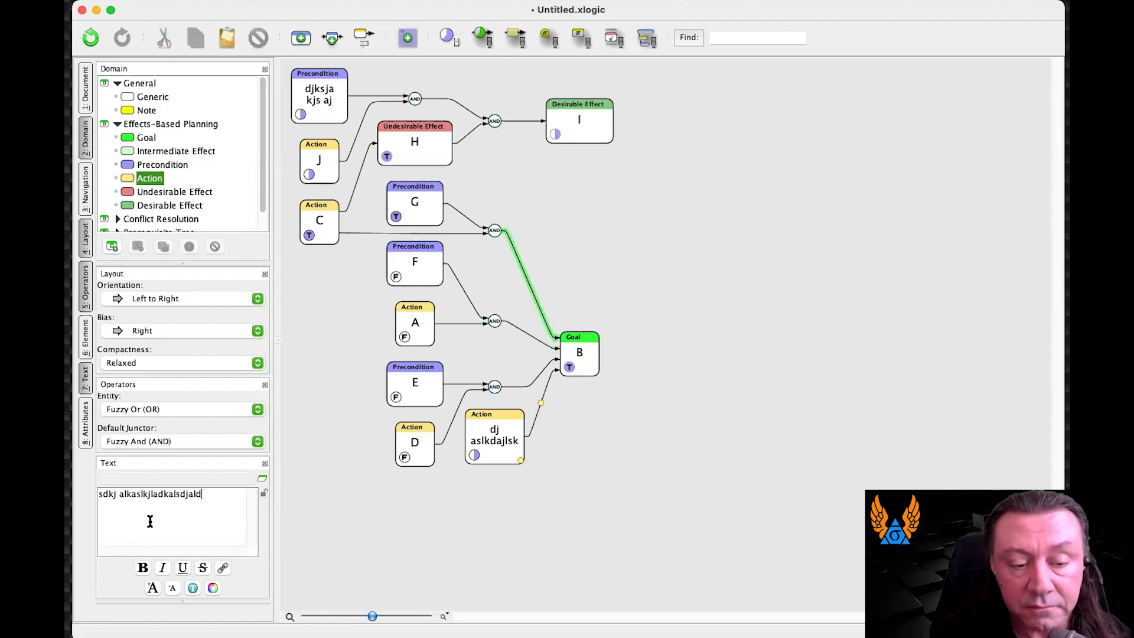
pyautogui.click(346, 502)
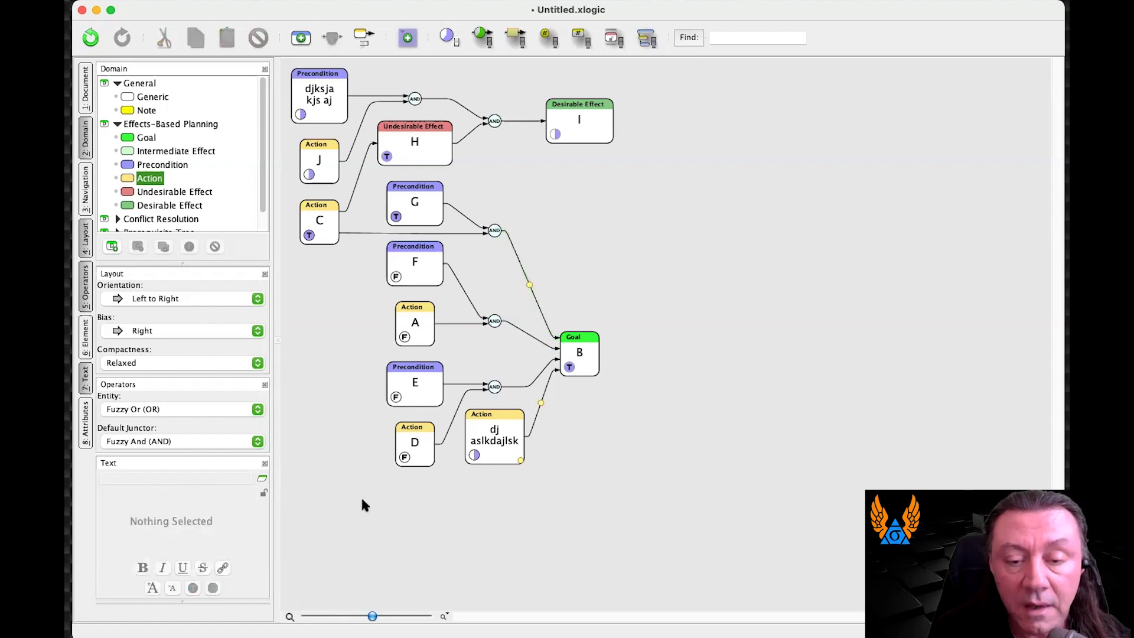
# Show the annotation on the edge from the G and C junctor and rewrite it as "sald asl dasljlajlasklkjadlasjldajldka jsd"
pyautogui.rightClick(529, 284)
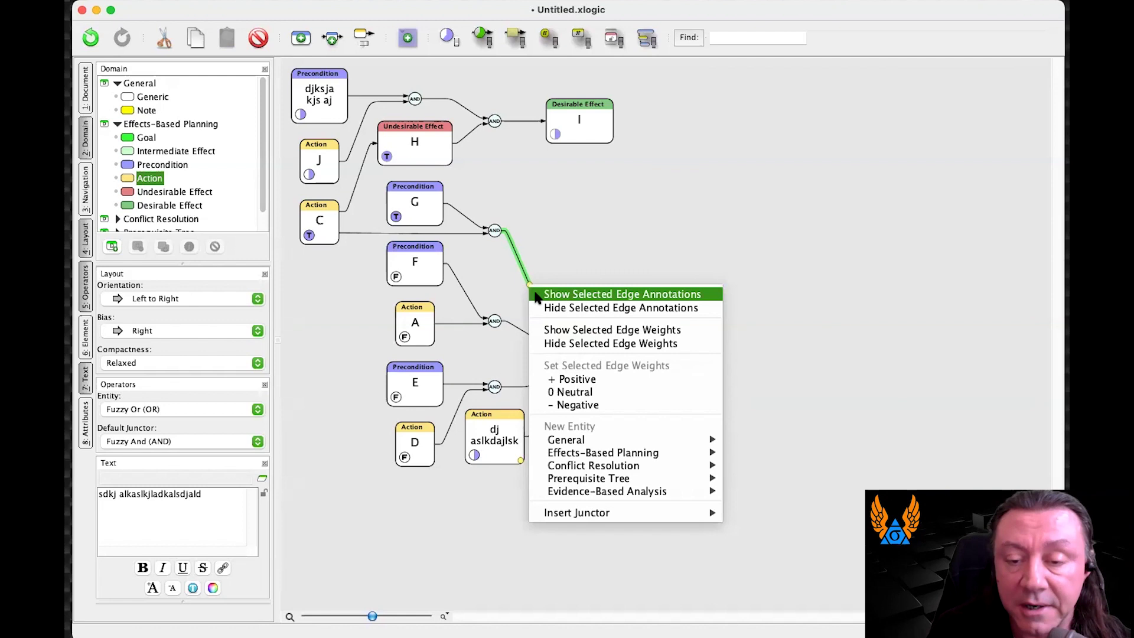
pyautogui.click(537, 294)
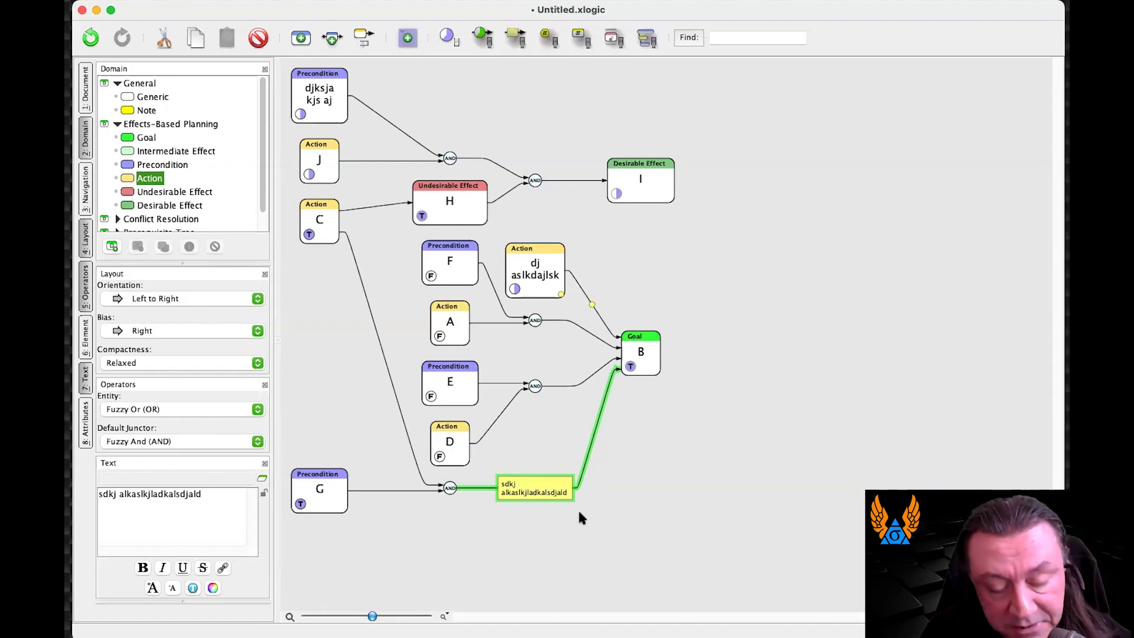
pyautogui.press('Return')
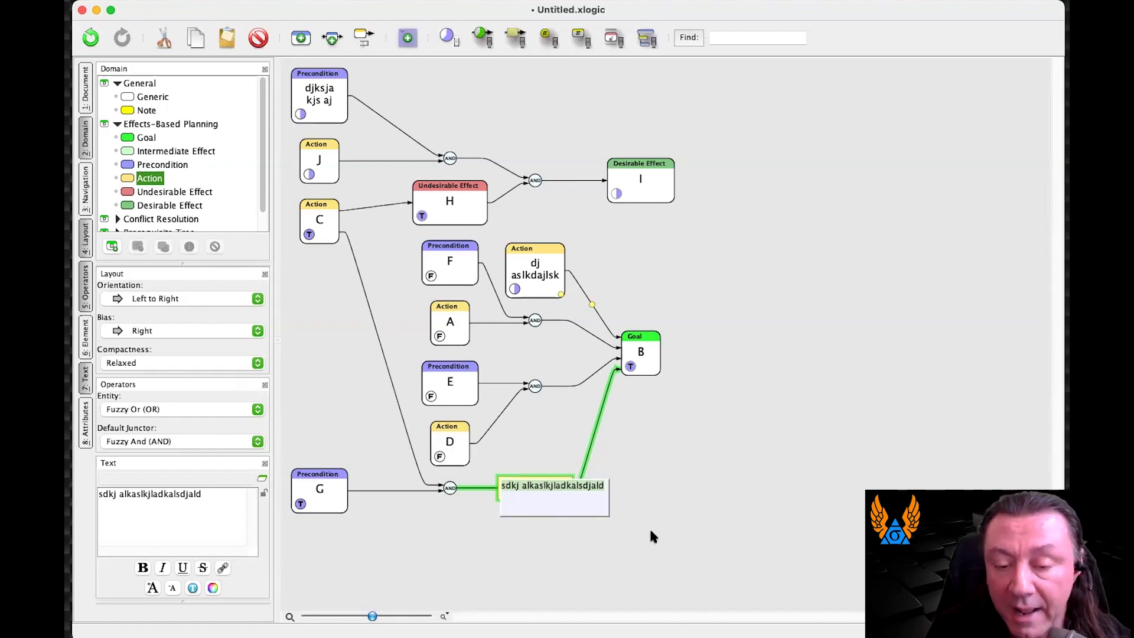
pyautogui.write('sald asl d')
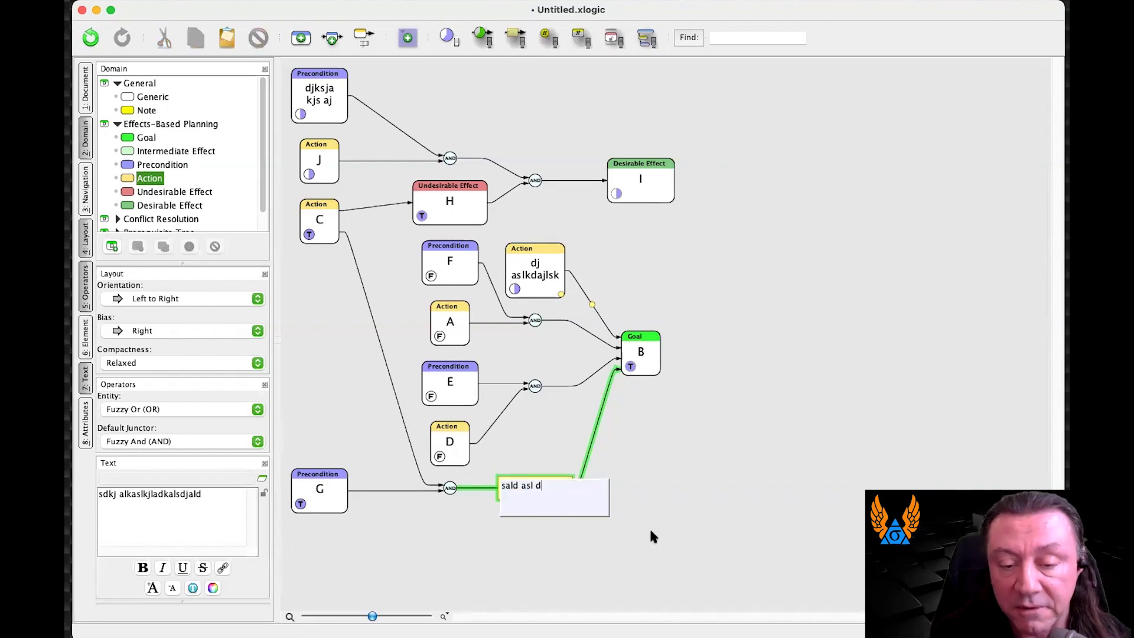
pyautogui.write('asljlajlasklkjadlasjldajldka jsd')
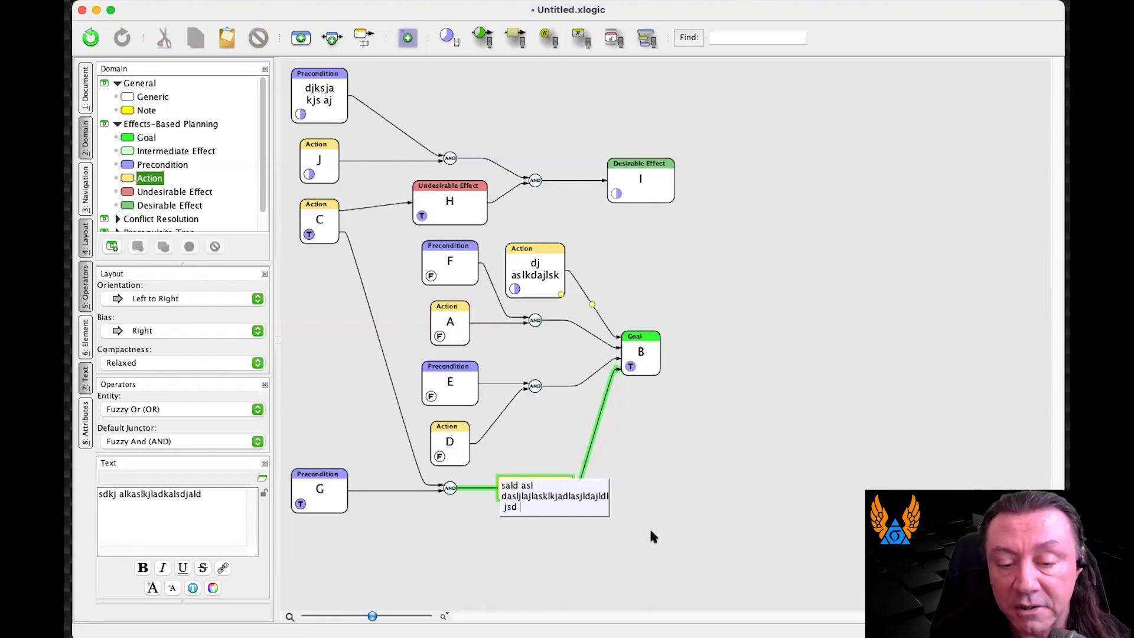
pyautogui.press('Return')
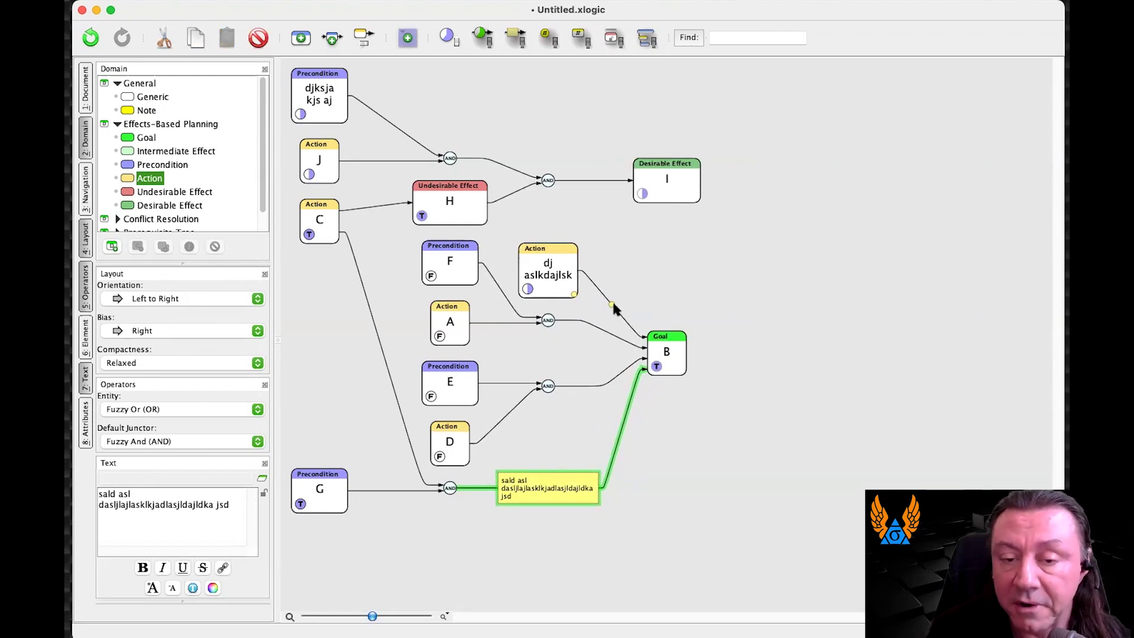
pyautogui.moveTo(610, 301)
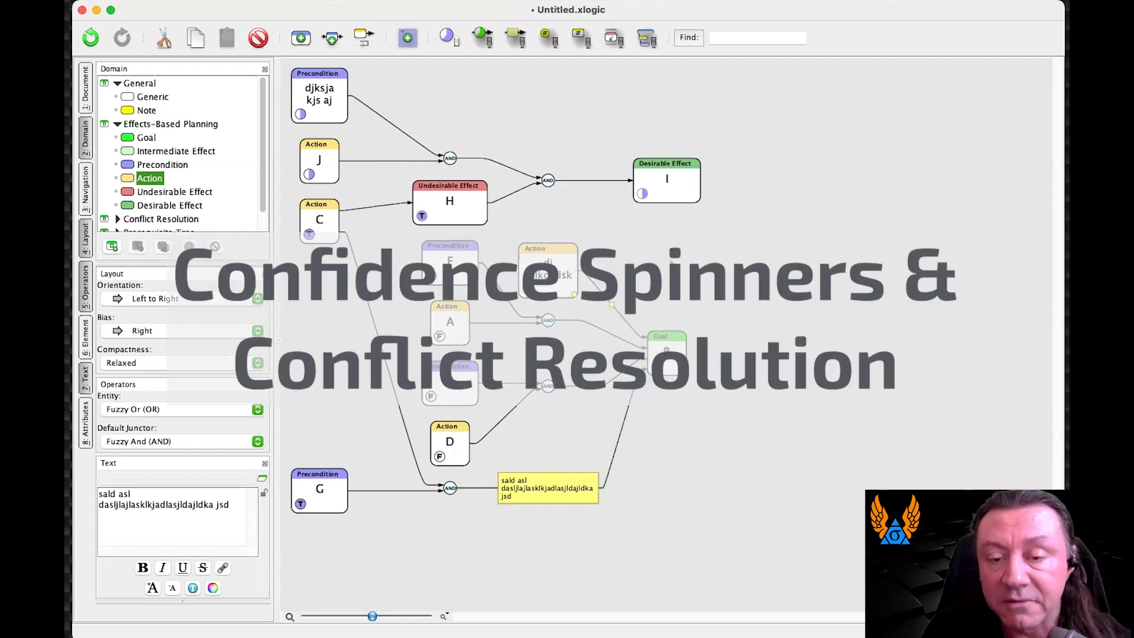
pyautogui.press('Escape')
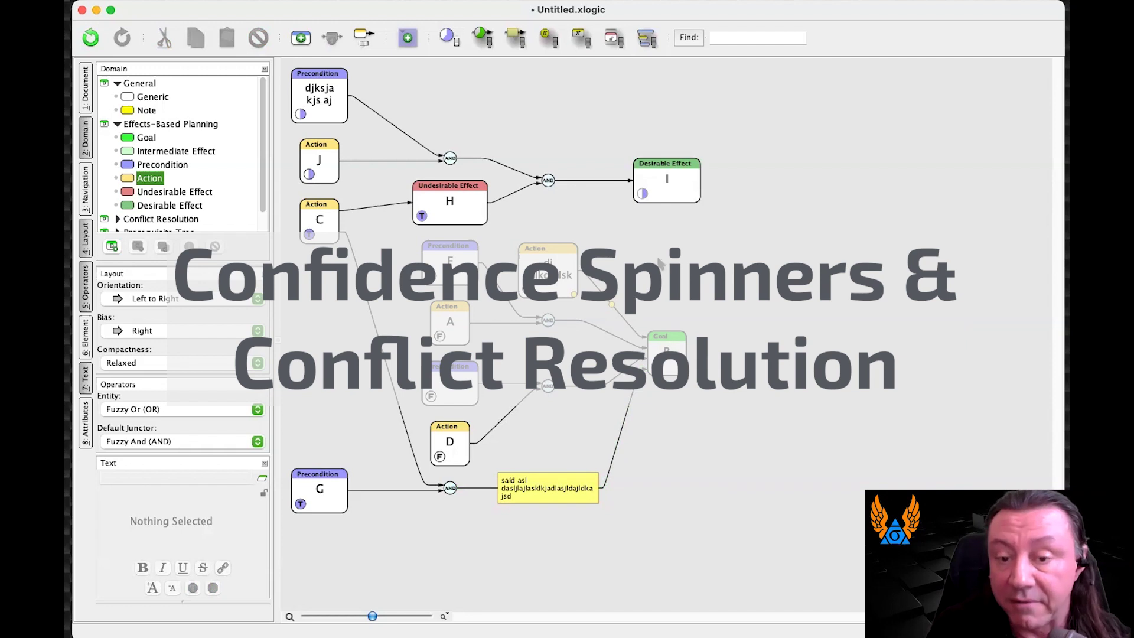
# Browse the built-in document and domain examples and open the Conflict Resolution document template Cloud.xlogict
pyautogui.rightClick(608, 230)
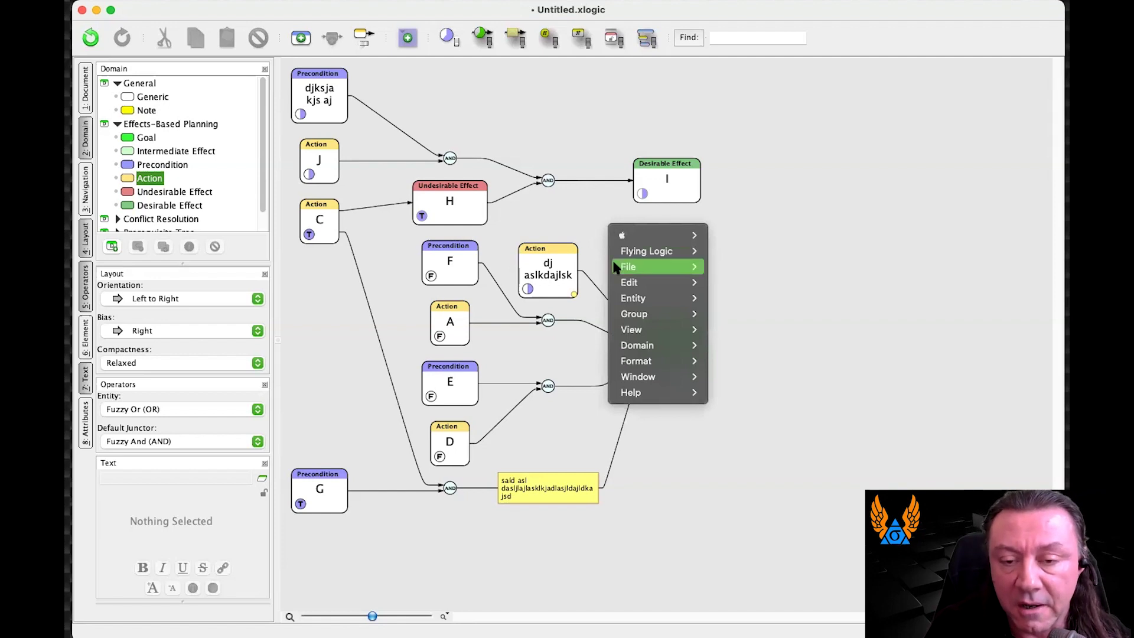
pyautogui.moveTo(615, 267)
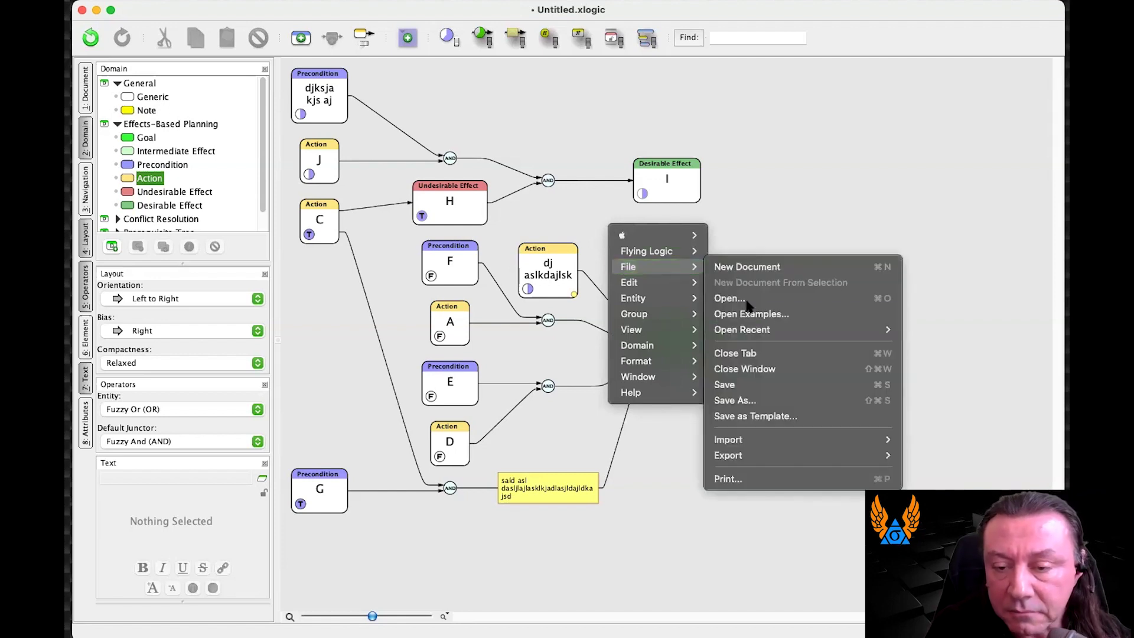
pyautogui.click(759, 315)
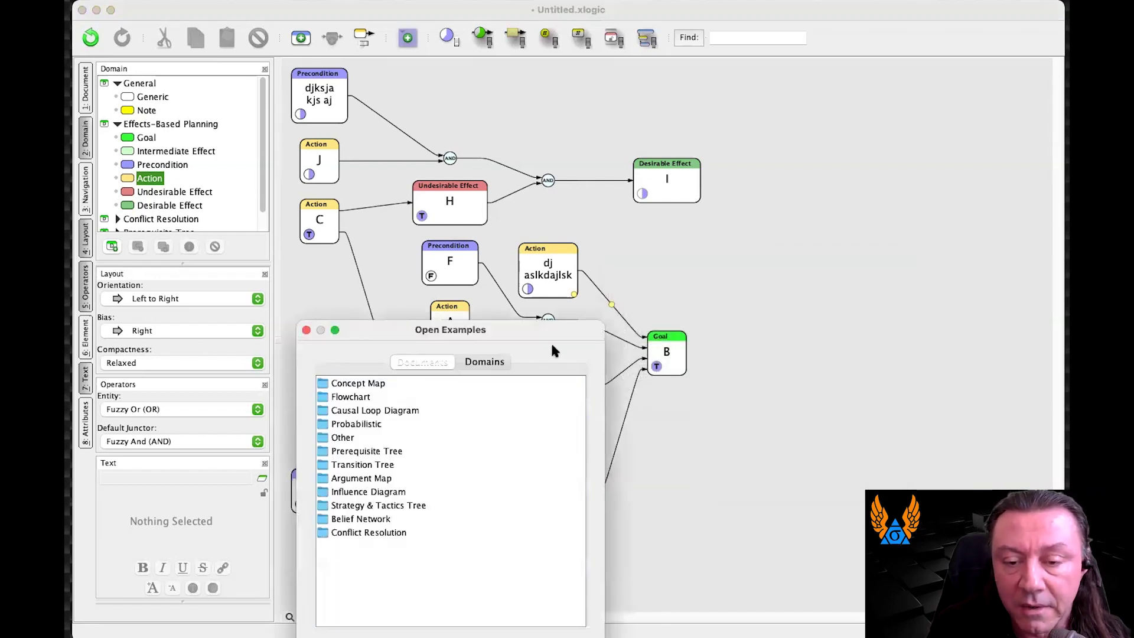
pyautogui.moveTo(501, 324); pyautogui.dragTo(635, 151)
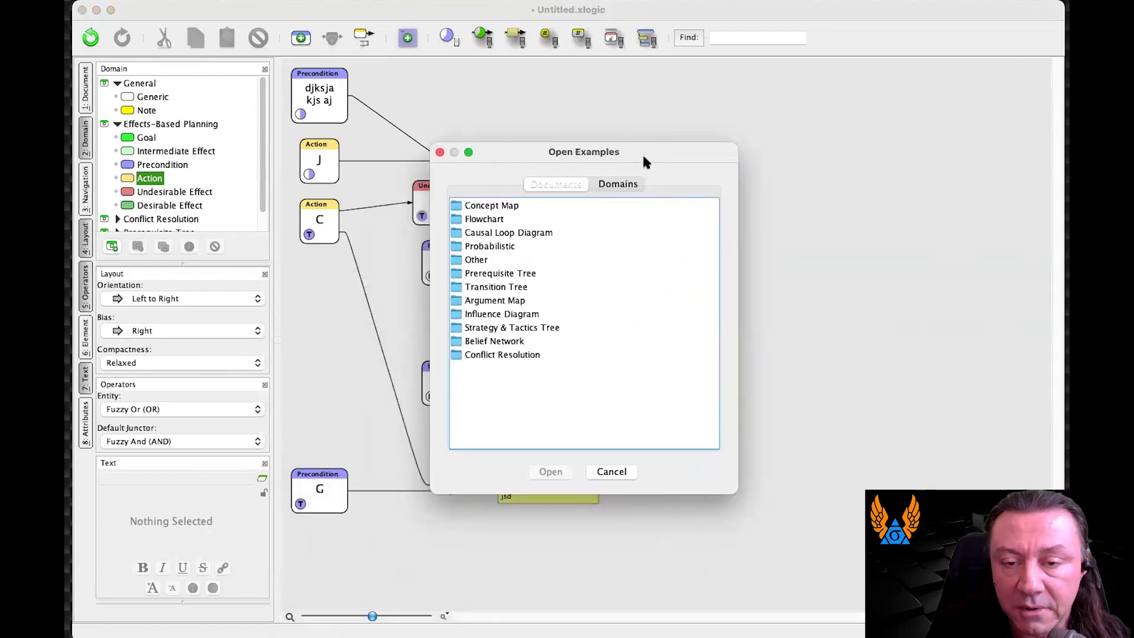
pyautogui.click(614, 184)
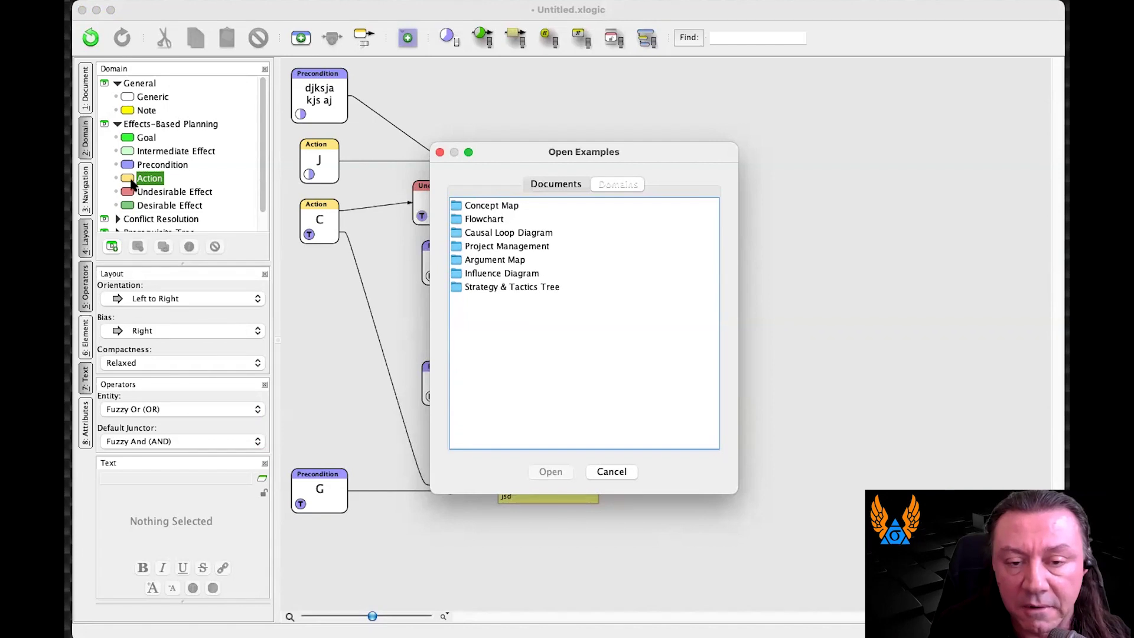
pyautogui.click(573, 188)
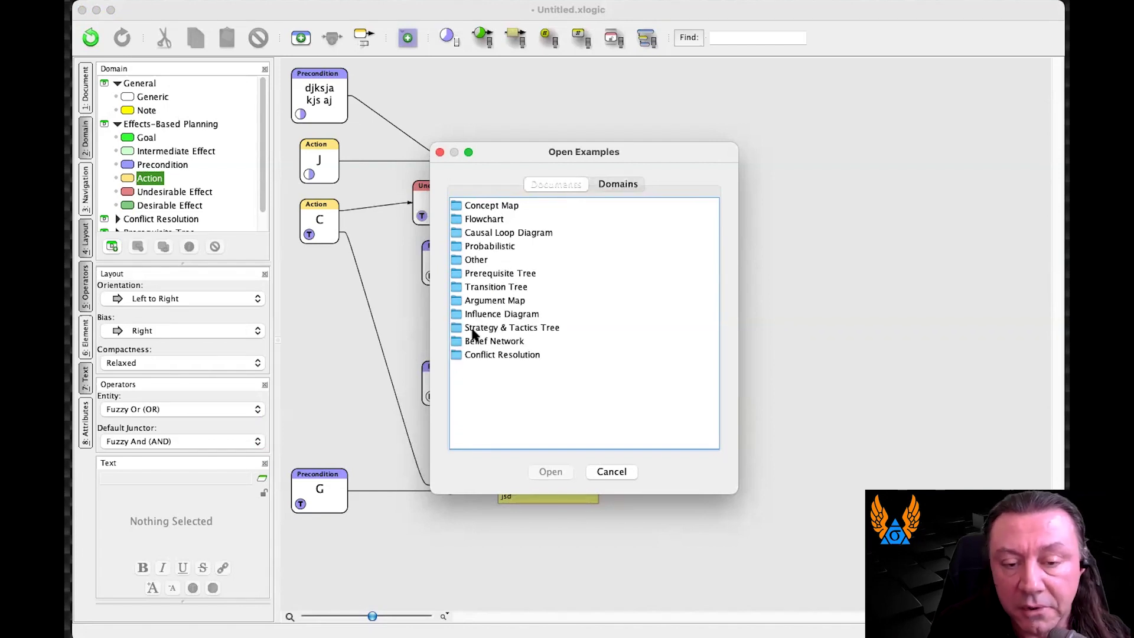
pyautogui.doubleClick(459, 356)
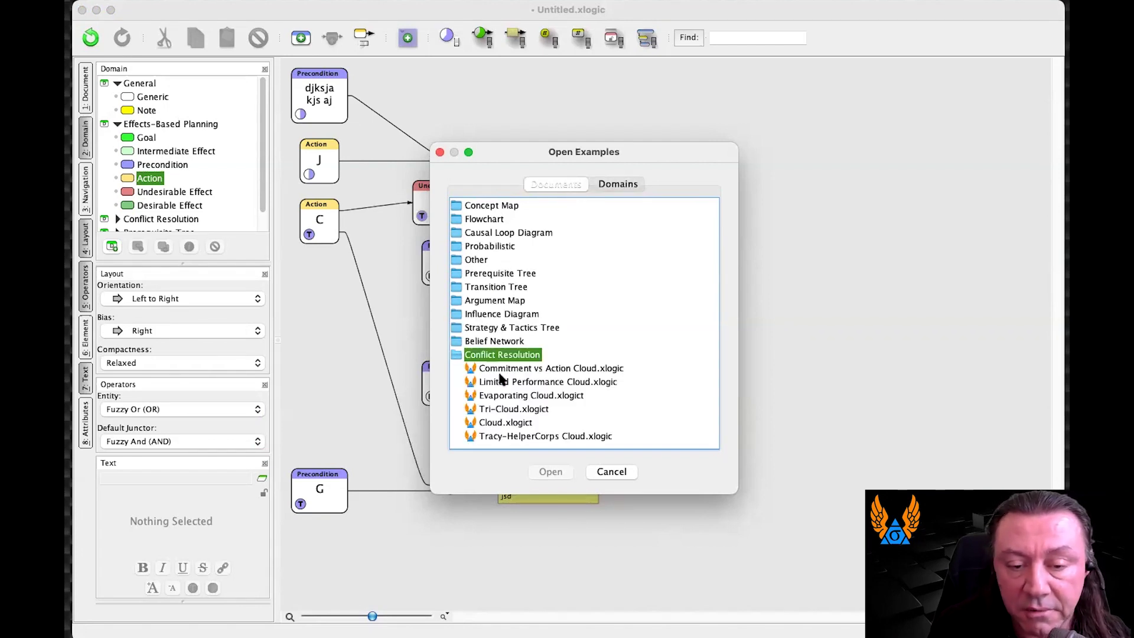
pyautogui.click(466, 422)
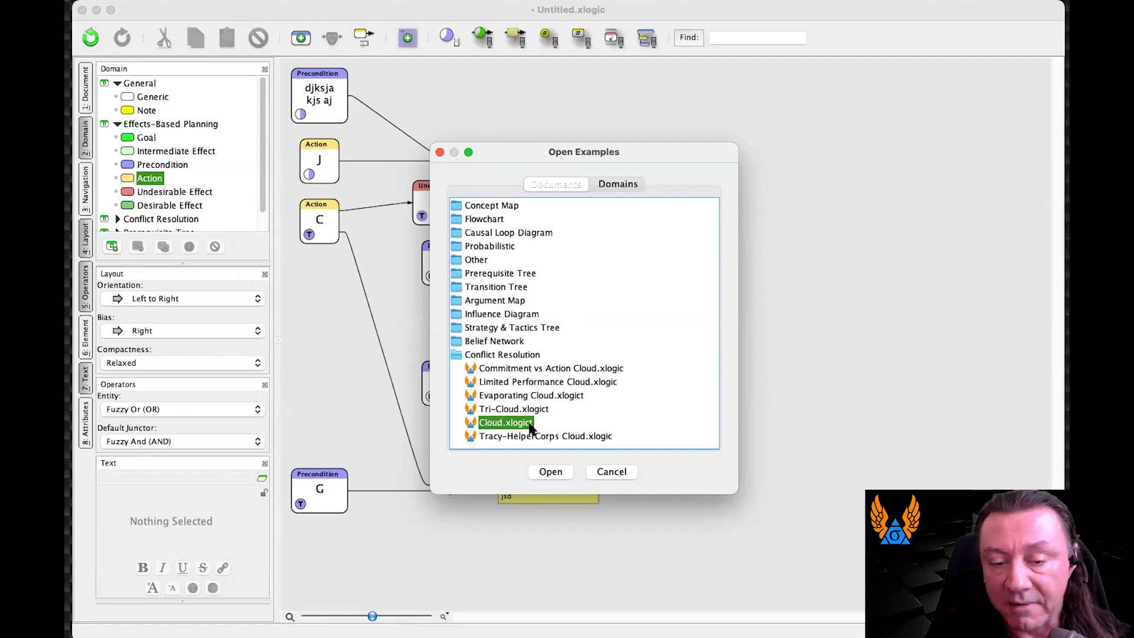
pyautogui.click(547, 470)
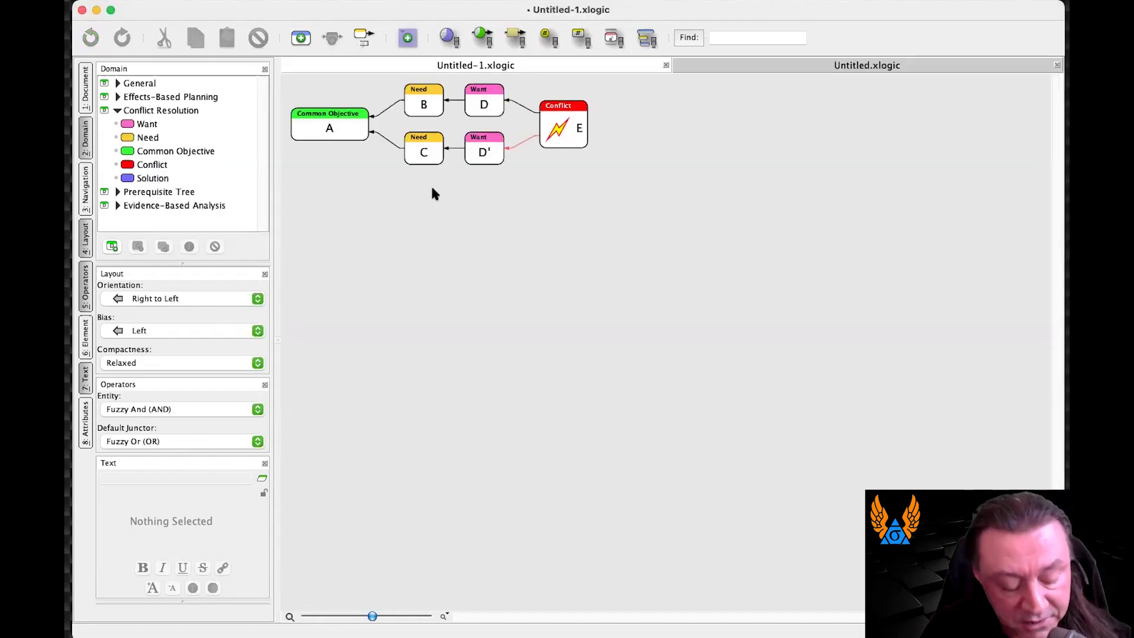
# Enlarge the conflict cloud diagram and check its layout orientation setting
pyautogui.press('super+equal')
pyautogui.press('super+equal')
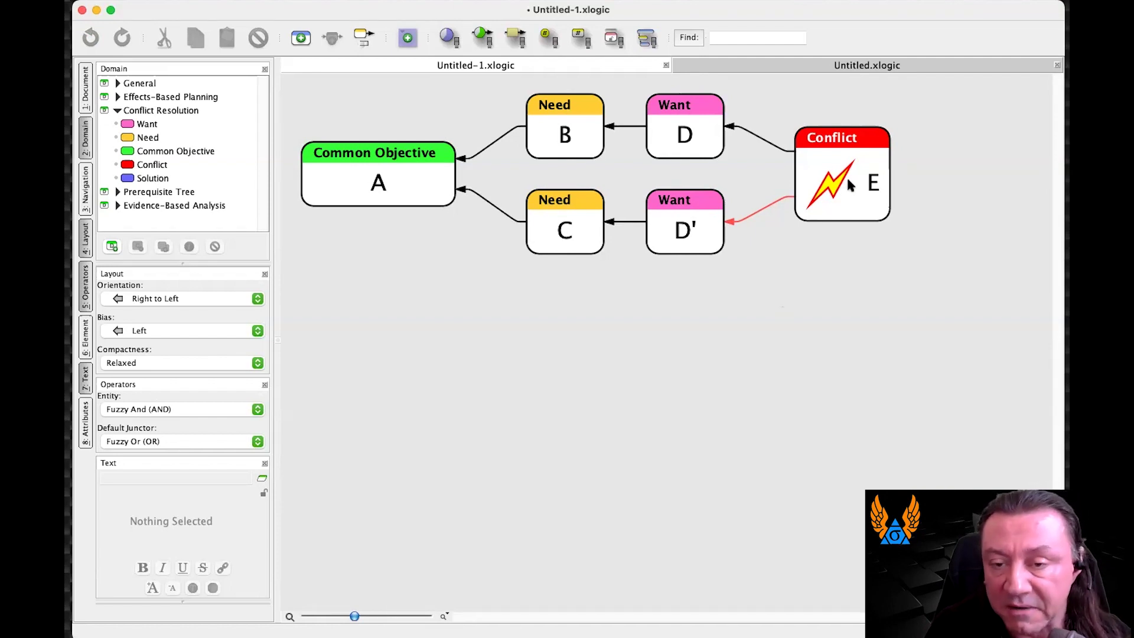
pyautogui.click(157, 298)
pyautogui.click(341, 279)
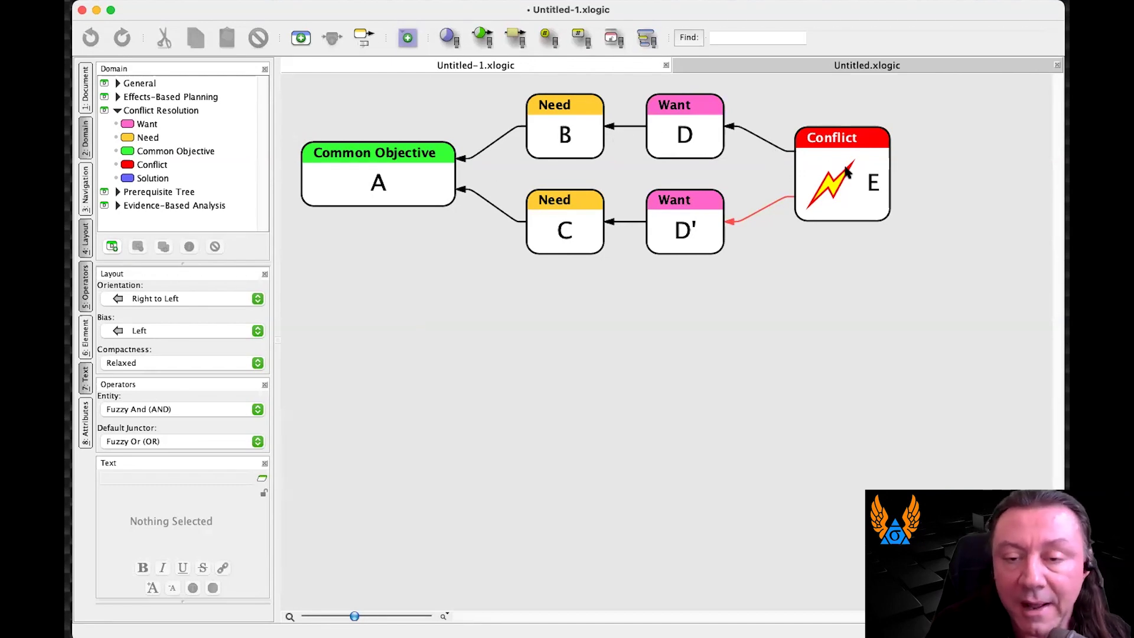
# Highlight Common Objective A and Needs B and C in turn, and check the available entity operators
pyautogui.click(420, 159)
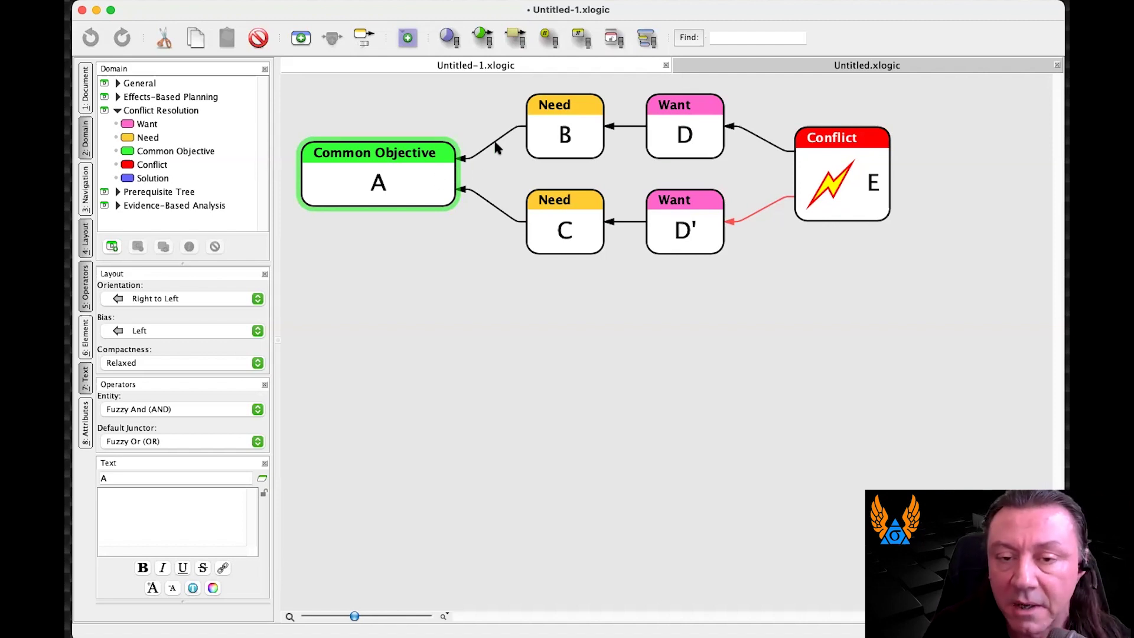
pyautogui.click(586, 112)
pyautogui.click(584, 197)
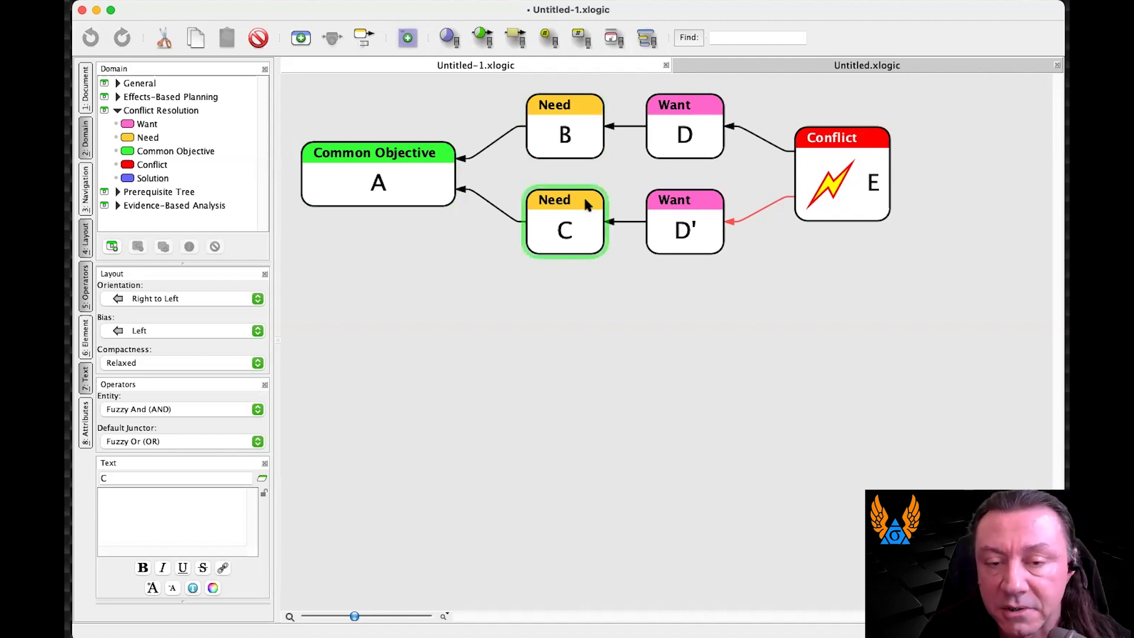
pyautogui.click(568, 140)
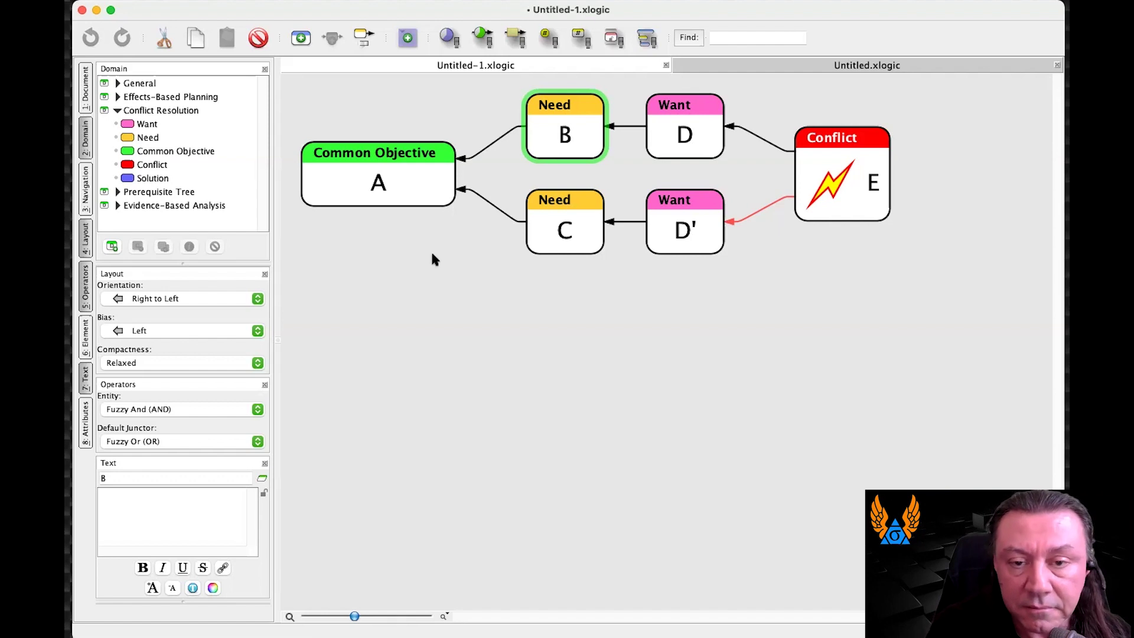
pyautogui.click(168, 412)
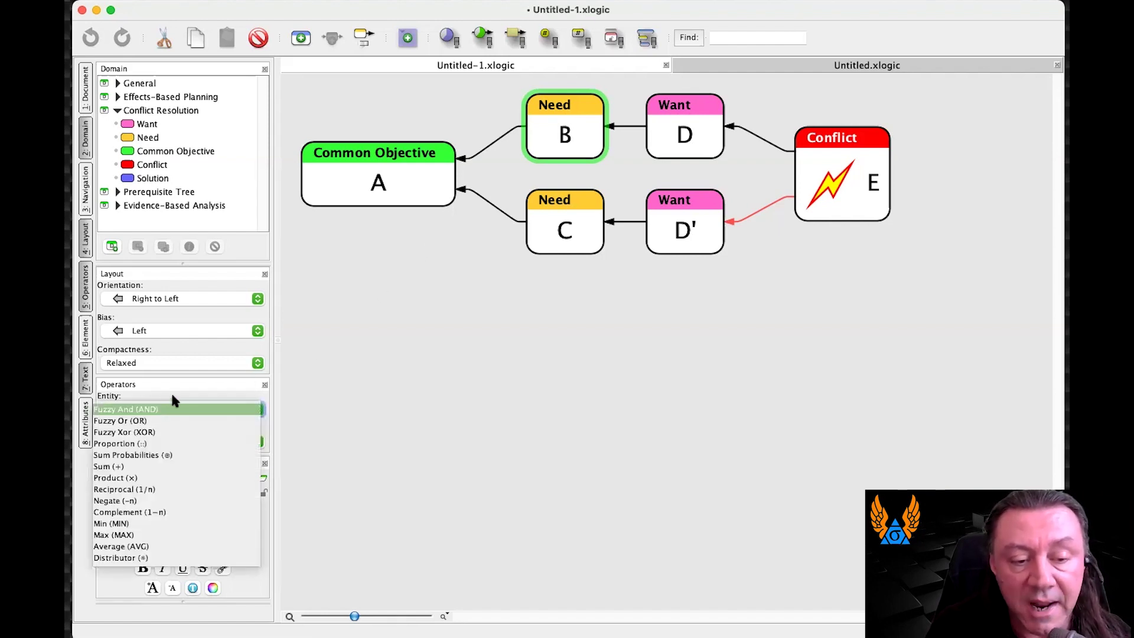
pyautogui.click(424, 331)
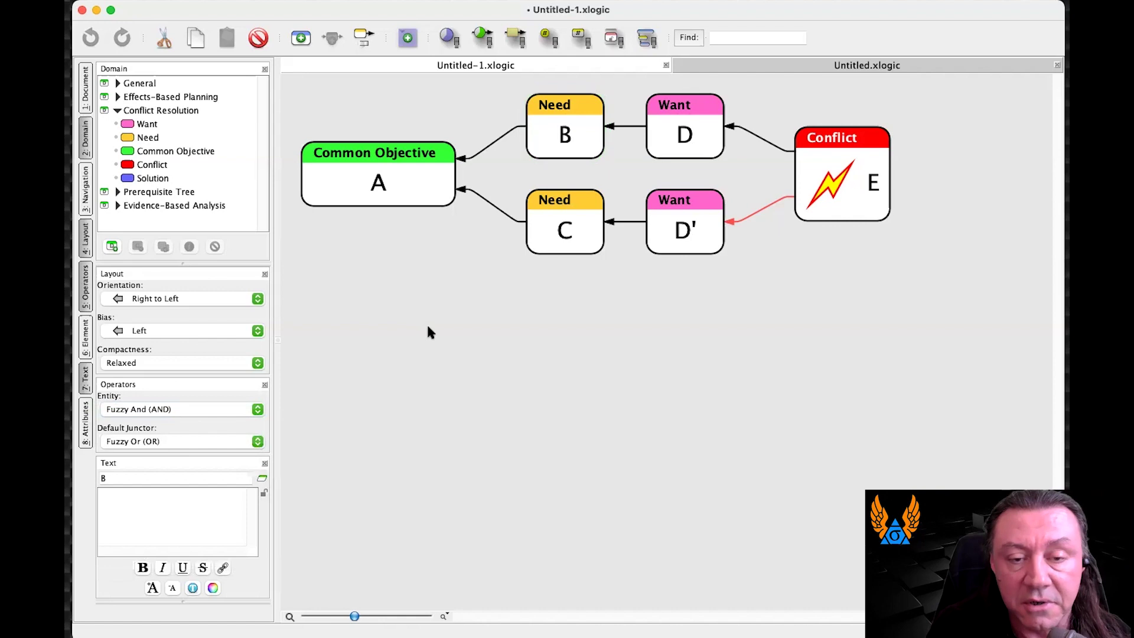
# Highlight the edges into Common Objective A, and the opposing Wants D and D', in turn
pyautogui.click(469, 192)
pyautogui.click(478, 148)
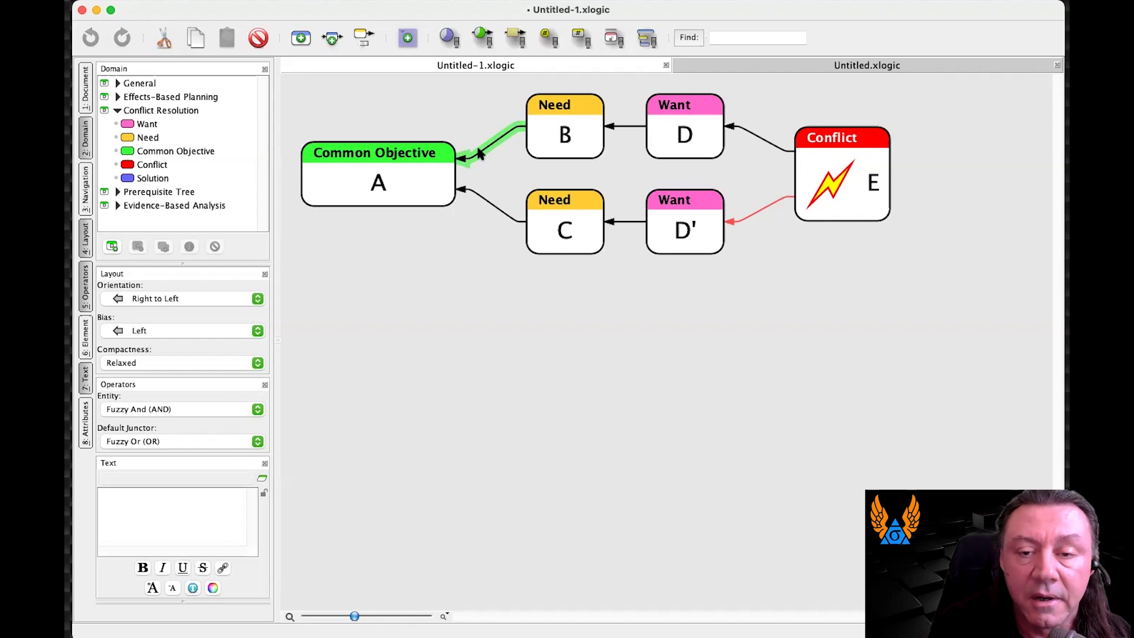
pyautogui.click(686, 134)
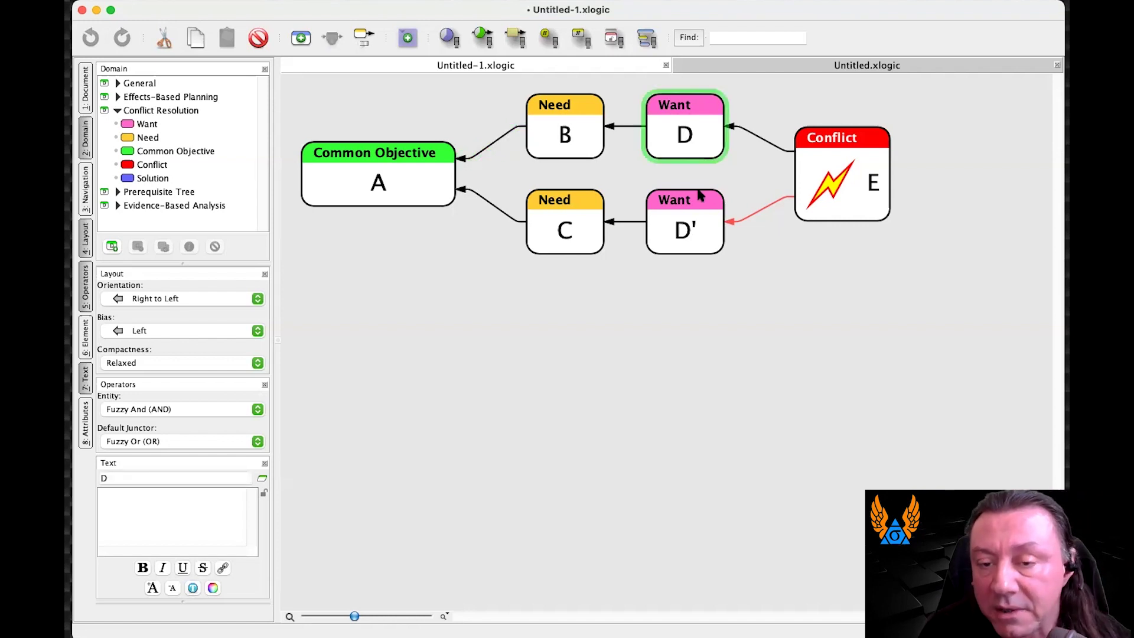
pyautogui.click(686, 218)
pyautogui.click(685, 138)
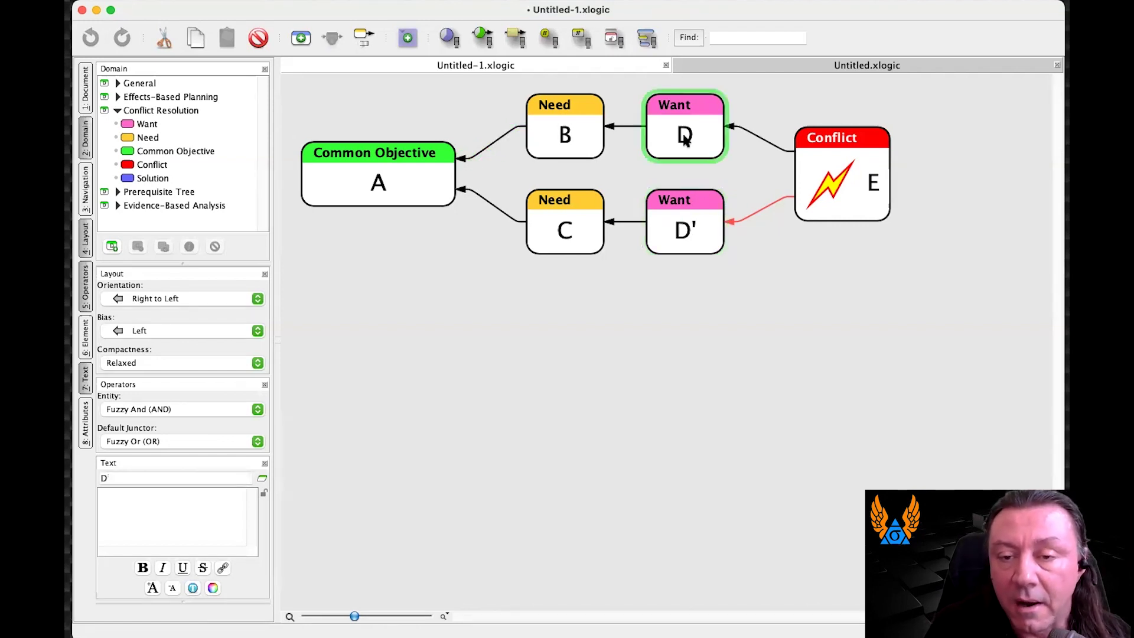
pyautogui.click(695, 225)
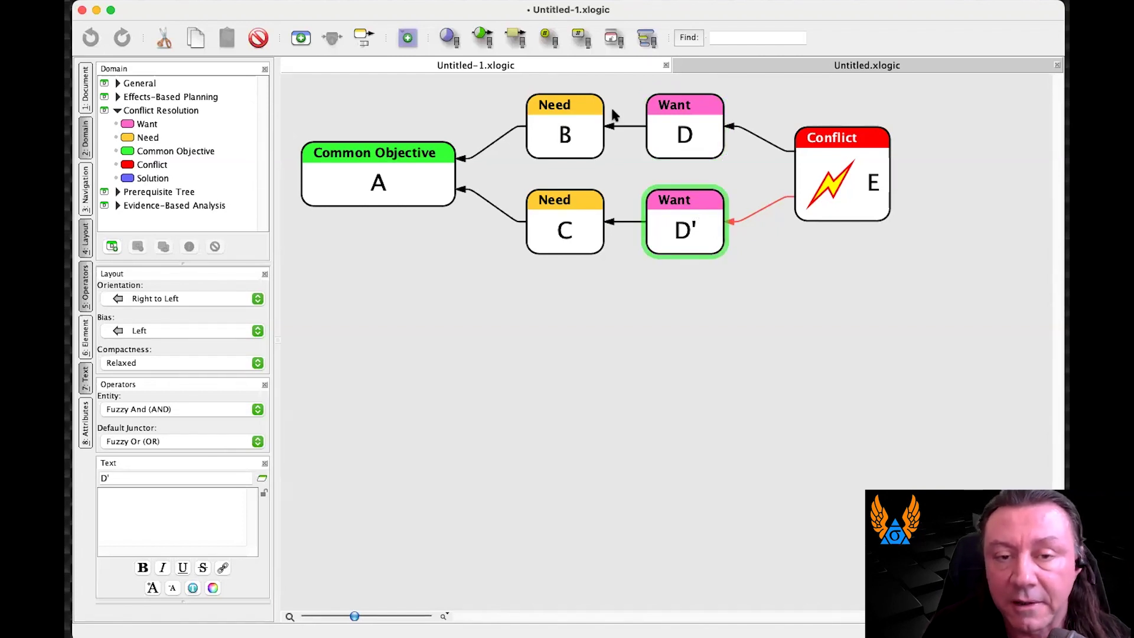
# Show the confidence spinners on all entities and trace the branch from Conflict E through Want D and Need B to Common Objective A
pyautogui.click(453, 40)
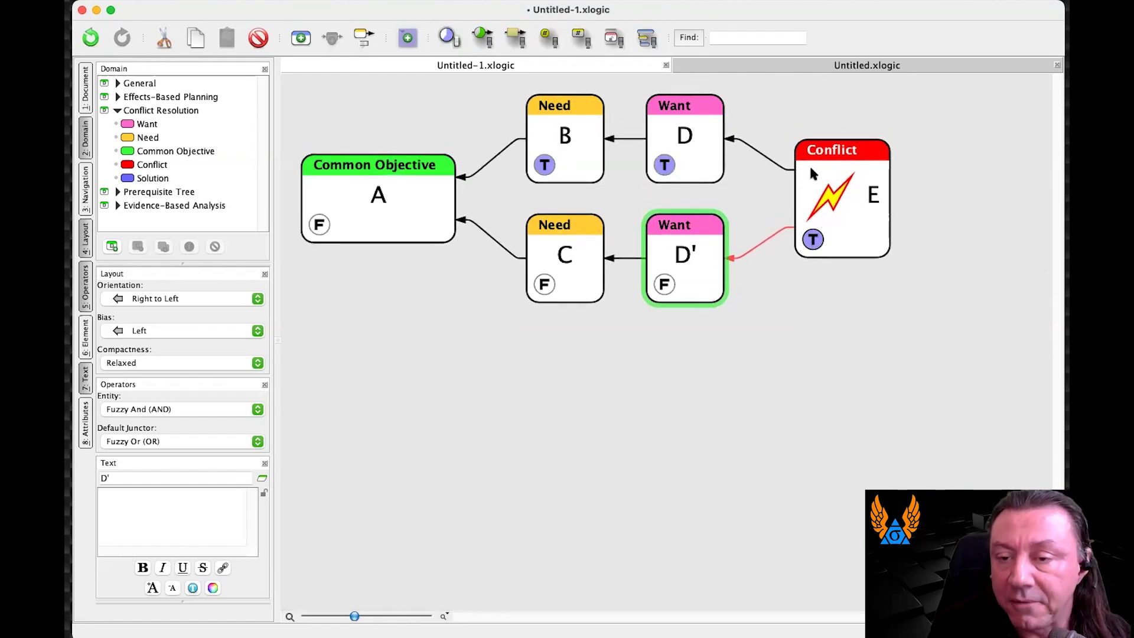
pyautogui.click(764, 160)
pyautogui.click(685, 147)
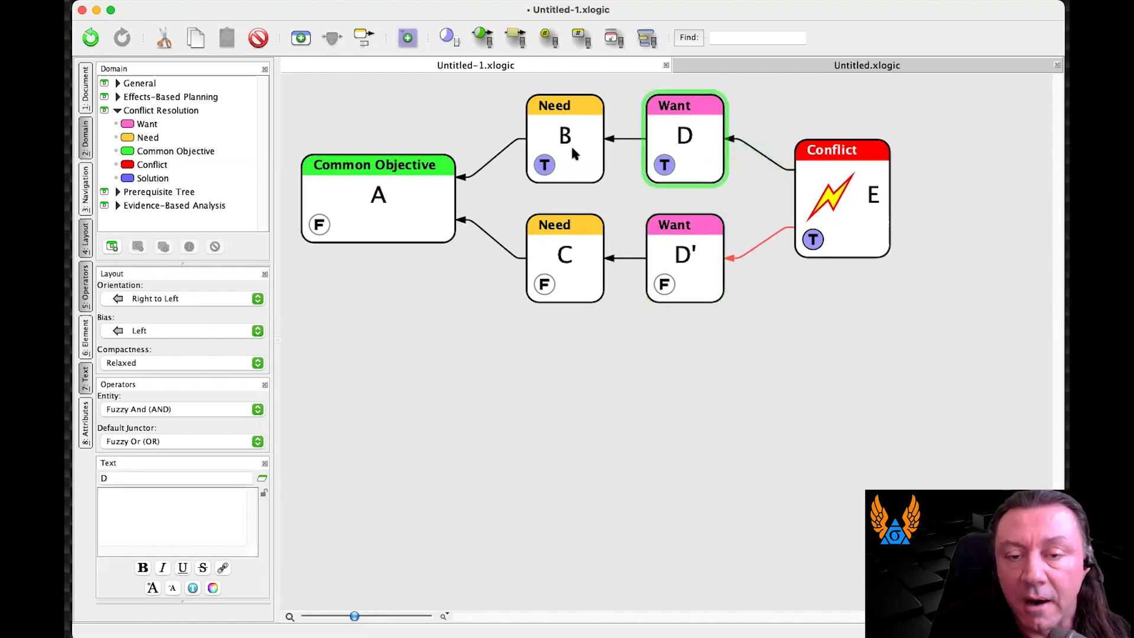
pyautogui.click(570, 144)
pyautogui.click(413, 202)
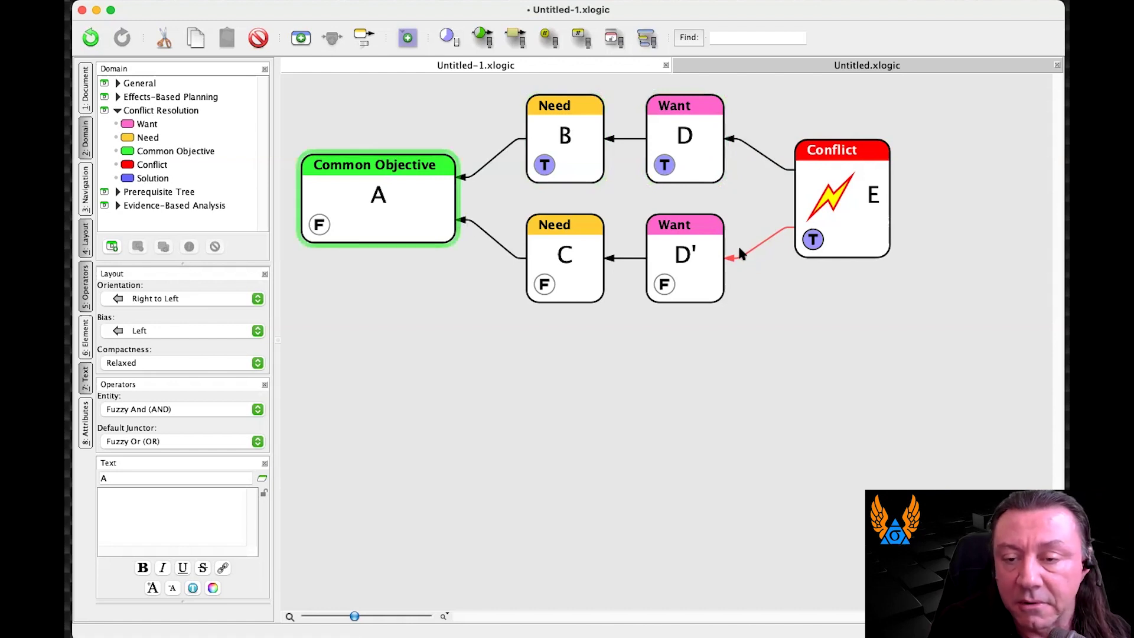
# Set the weight of the edge from Conflict E to Want D' to Positive
pyautogui.click(753, 243)
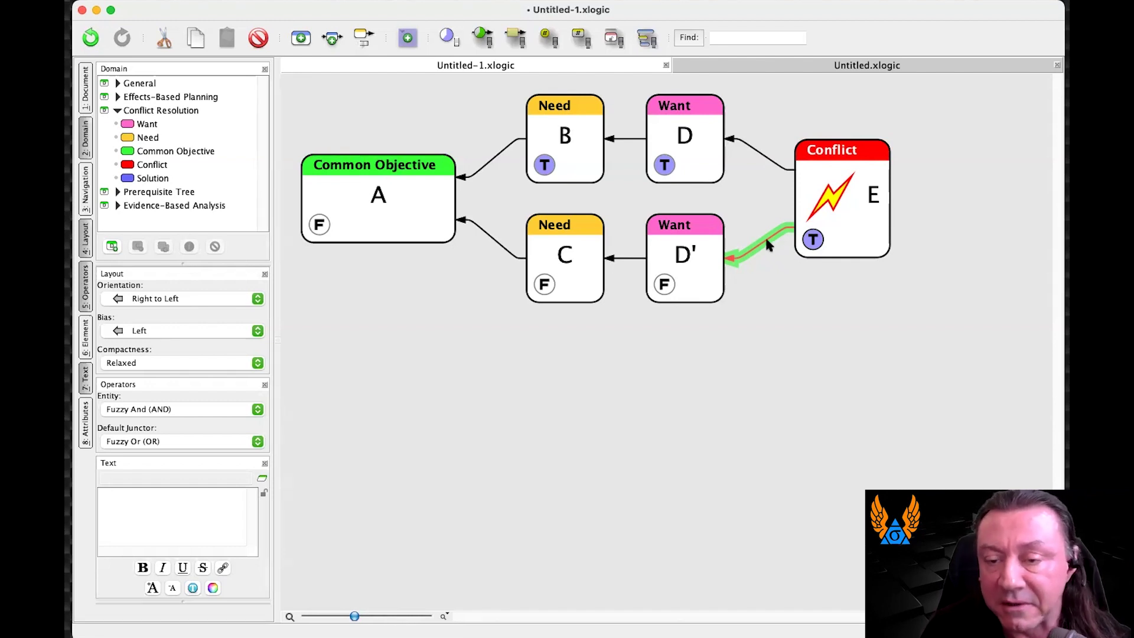
pyautogui.rightClick(766, 242)
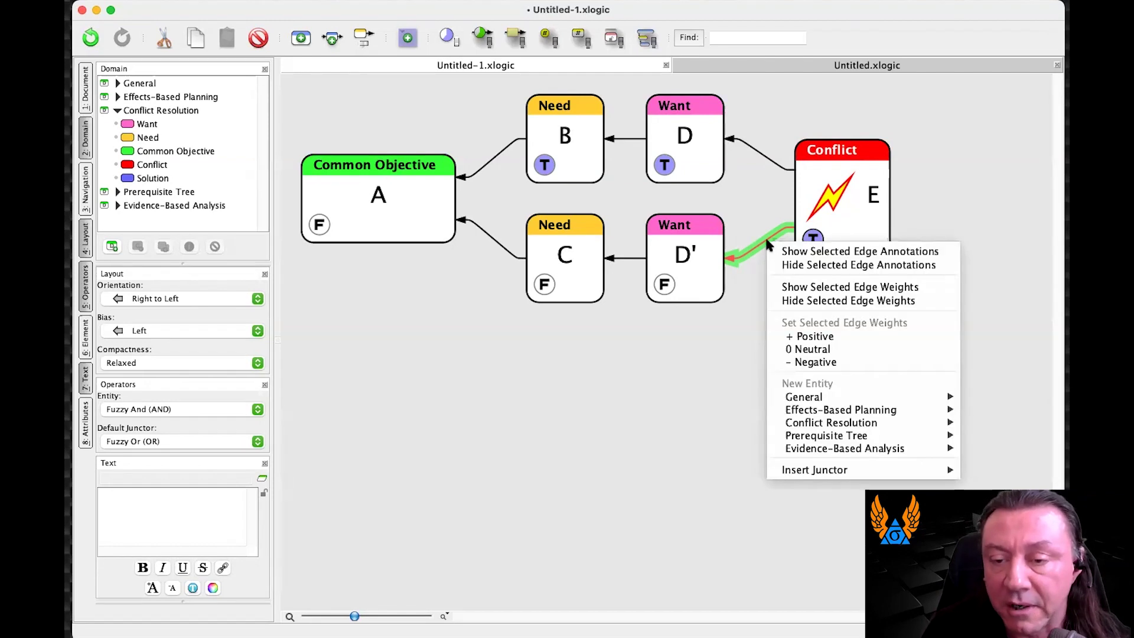
pyautogui.click(790, 335)
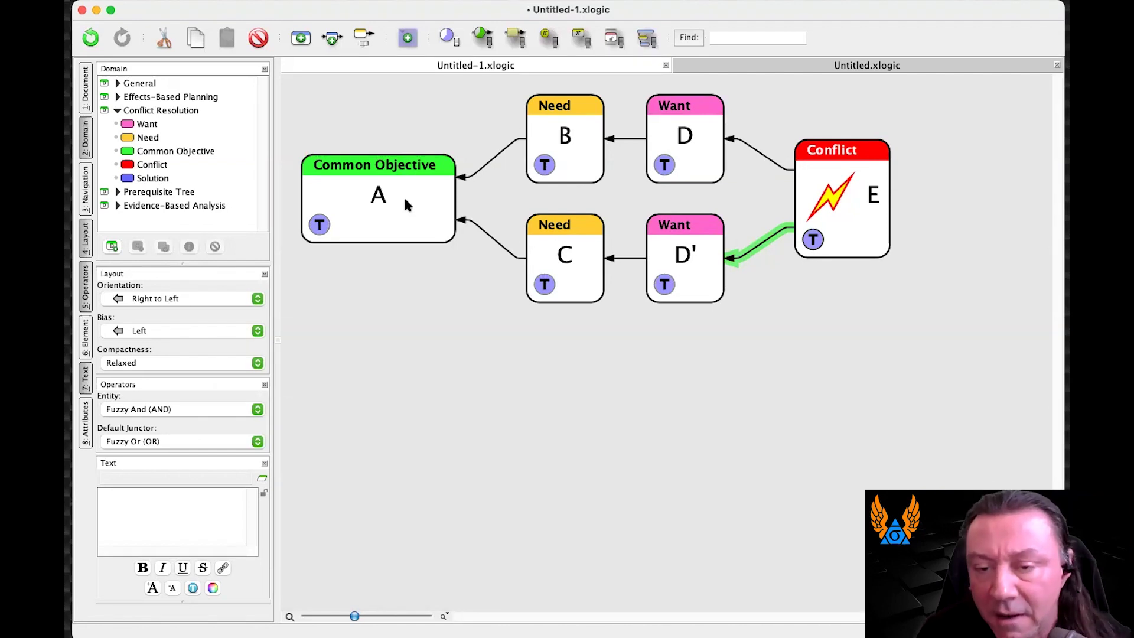
pyautogui.click(703, 178)
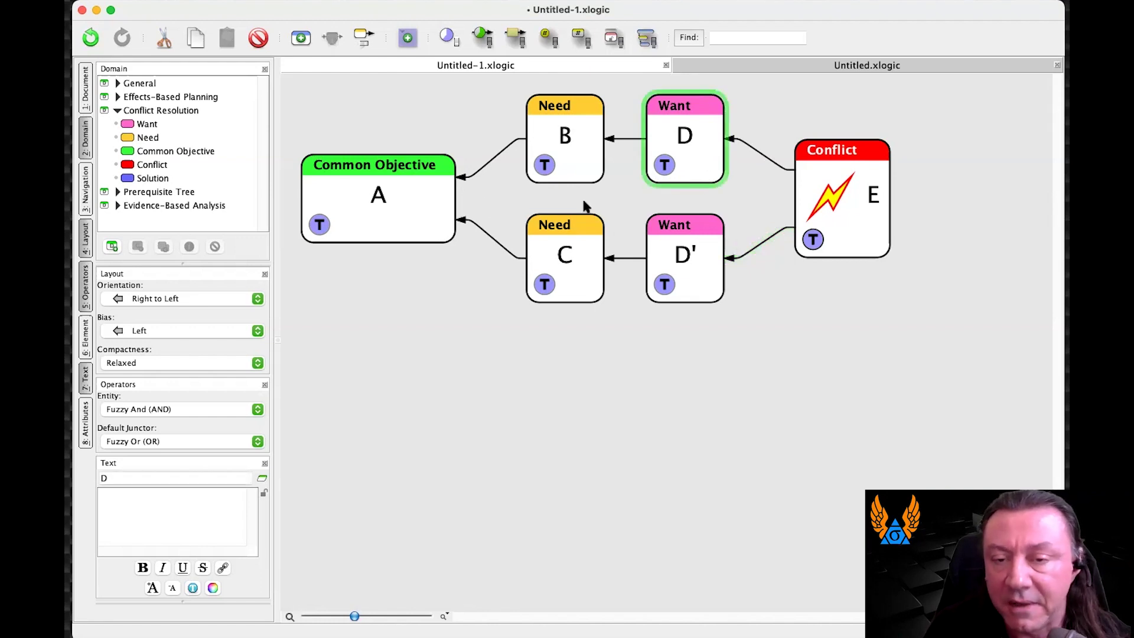
# Set the weight of the edge from Conflict E to Want D' back to Negative
pyautogui.rightClick(765, 245)
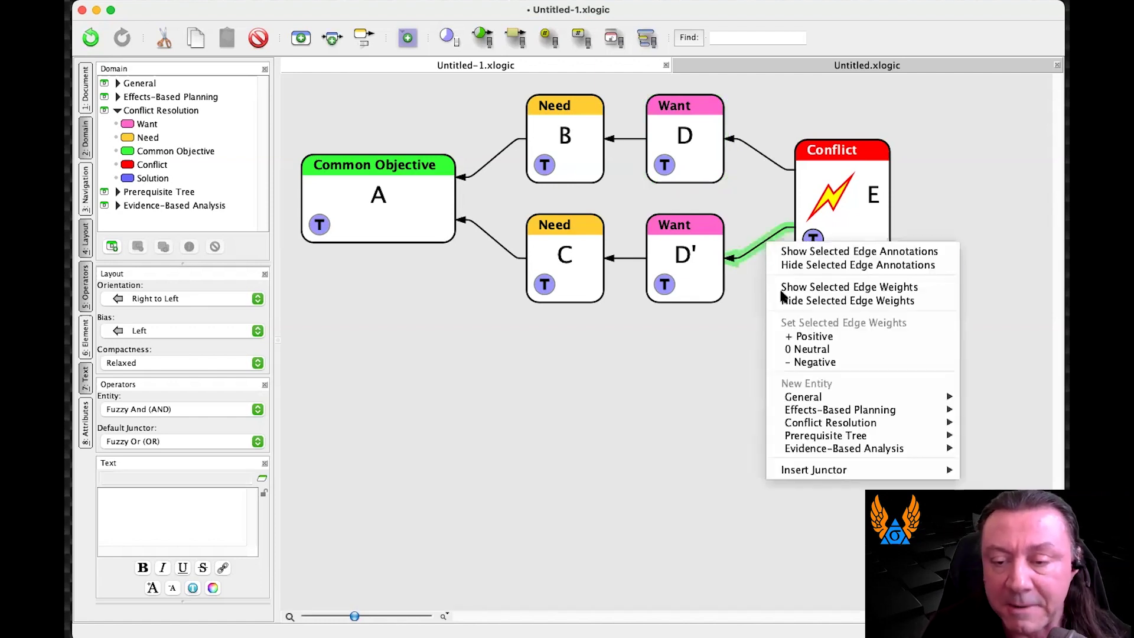
pyautogui.click(780, 361)
pyautogui.click(753, 357)
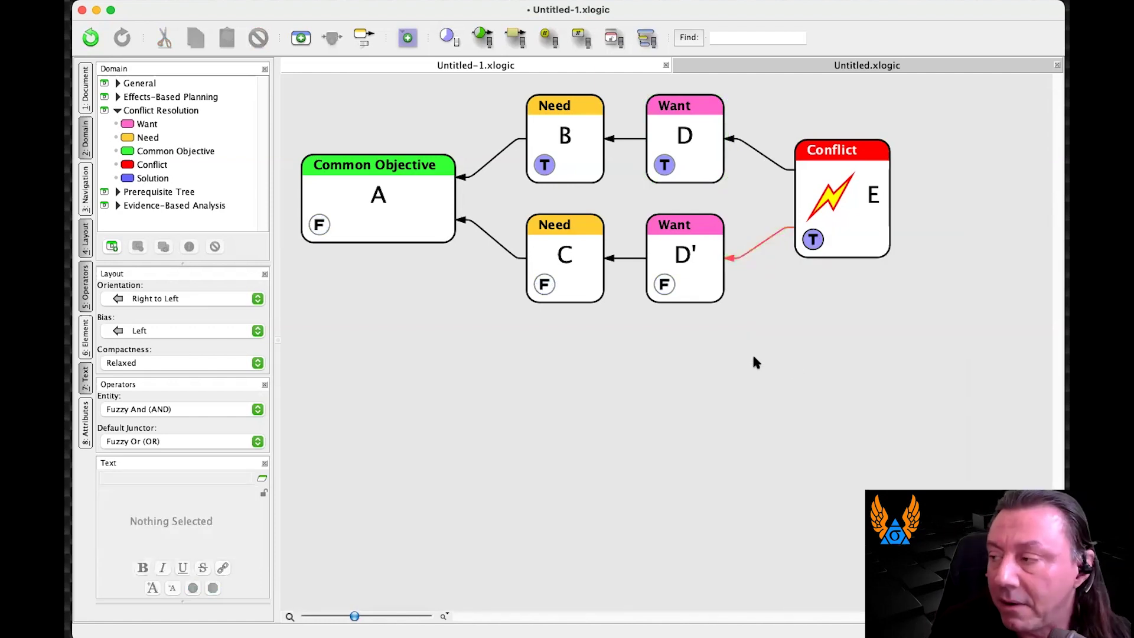
# Switch Conflict E's confidence spinner to False and trace the effect through Wants D' and D to the edges into Common Objective A
pyautogui.click(817, 248)
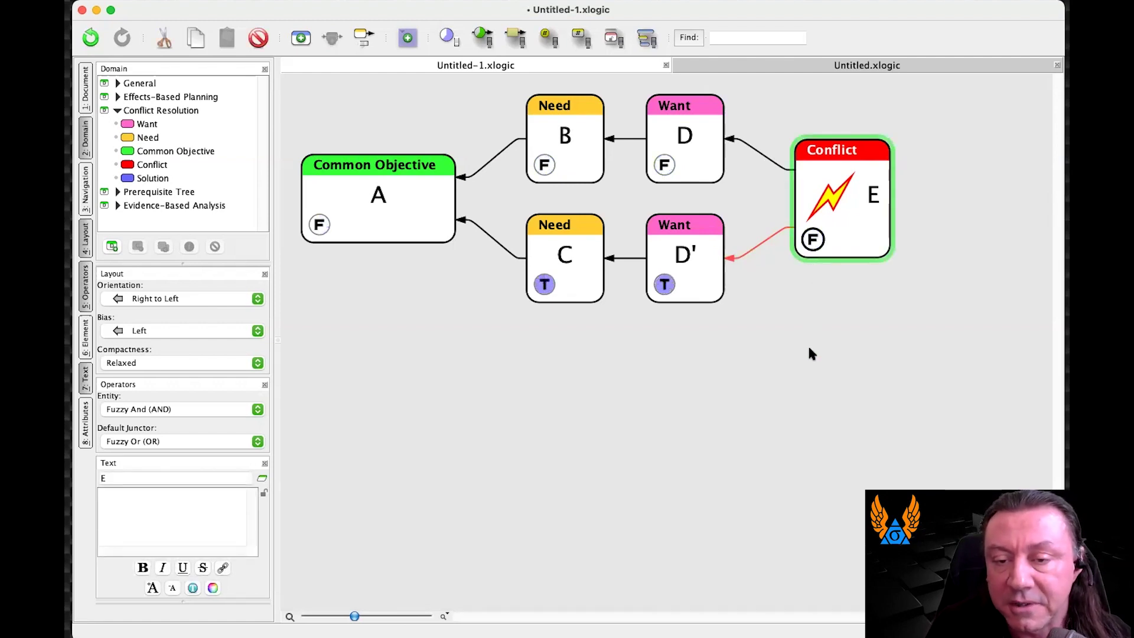
pyautogui.click(703, 286)
pyautogui.click(687, 158)
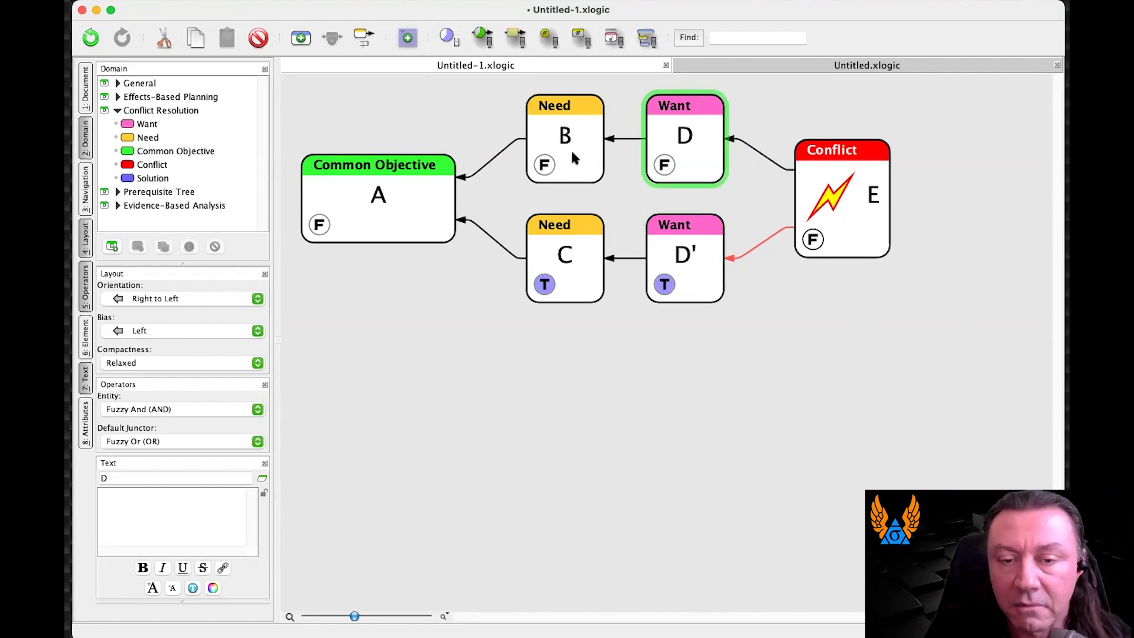
pyautogui.click(481, 171)
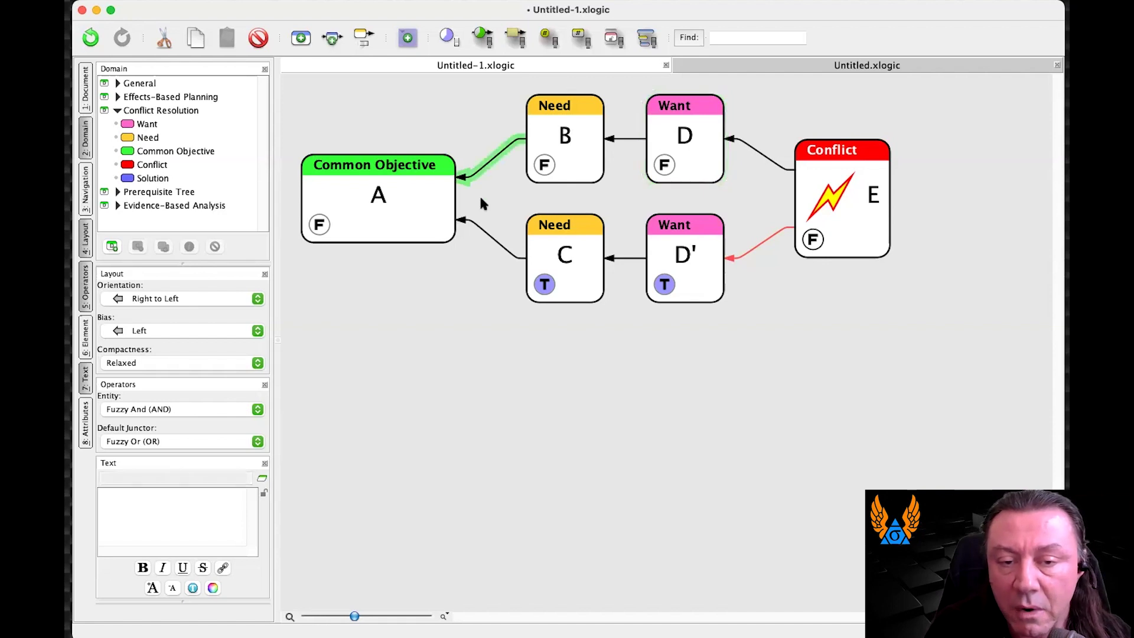
pyautogui.click(480, 230)
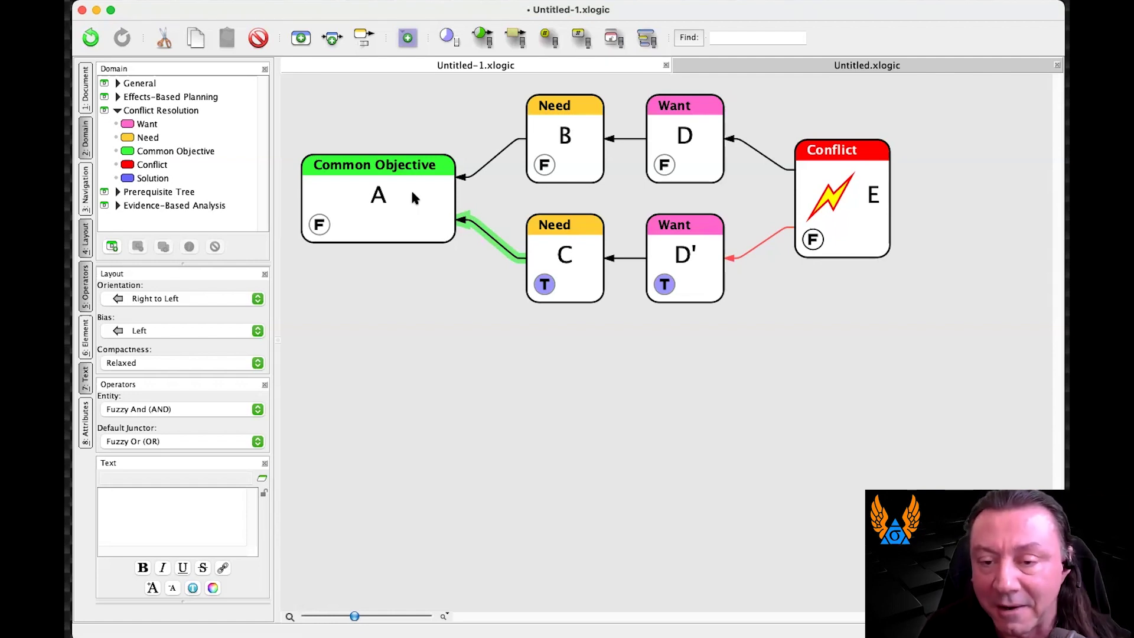
# Highlight Wants D and D', Need B and Common Objective A in turn to examine how the Wants and Needs support the objective
pyautogui.click(695, 157)
pyautogui.click(688, 295)
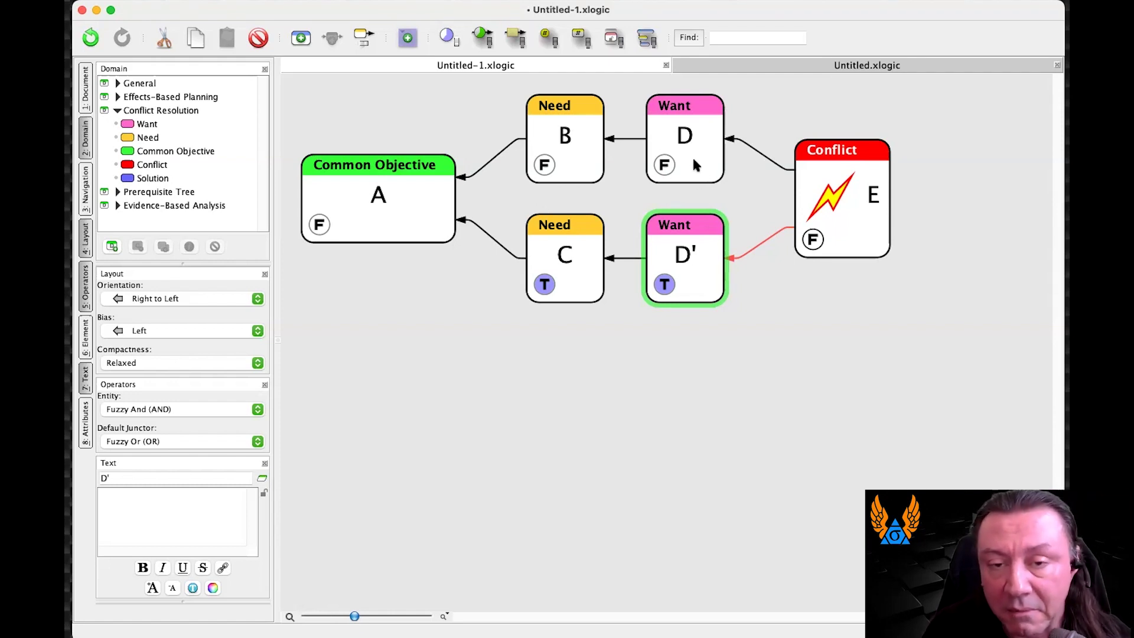
pyautogui.click(577, 117)
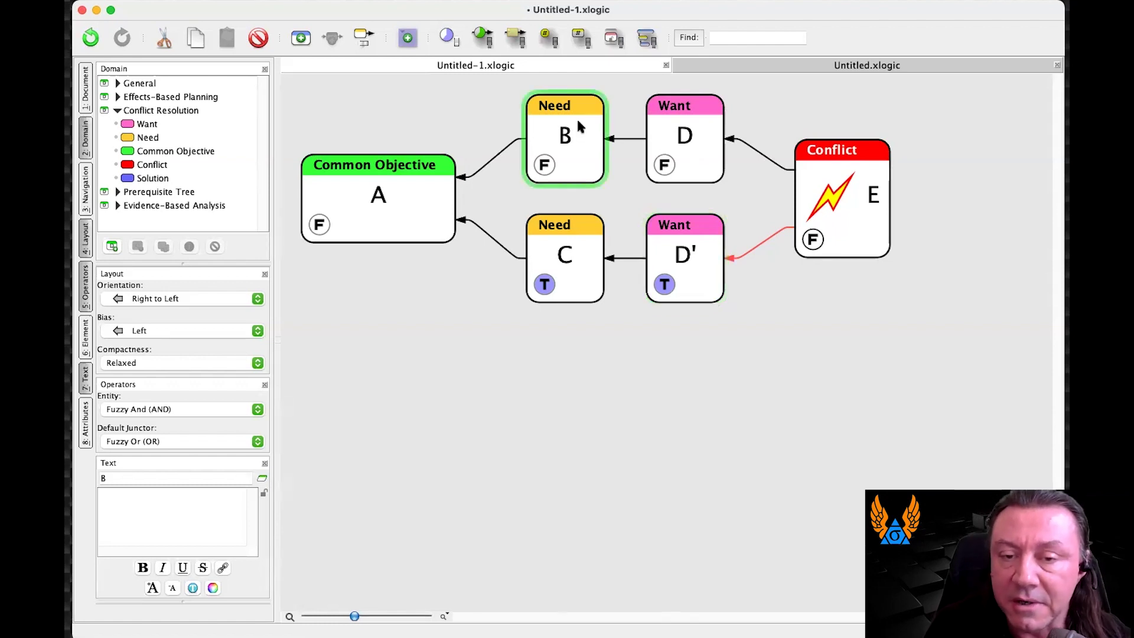
pyautogui.click(430, 180)
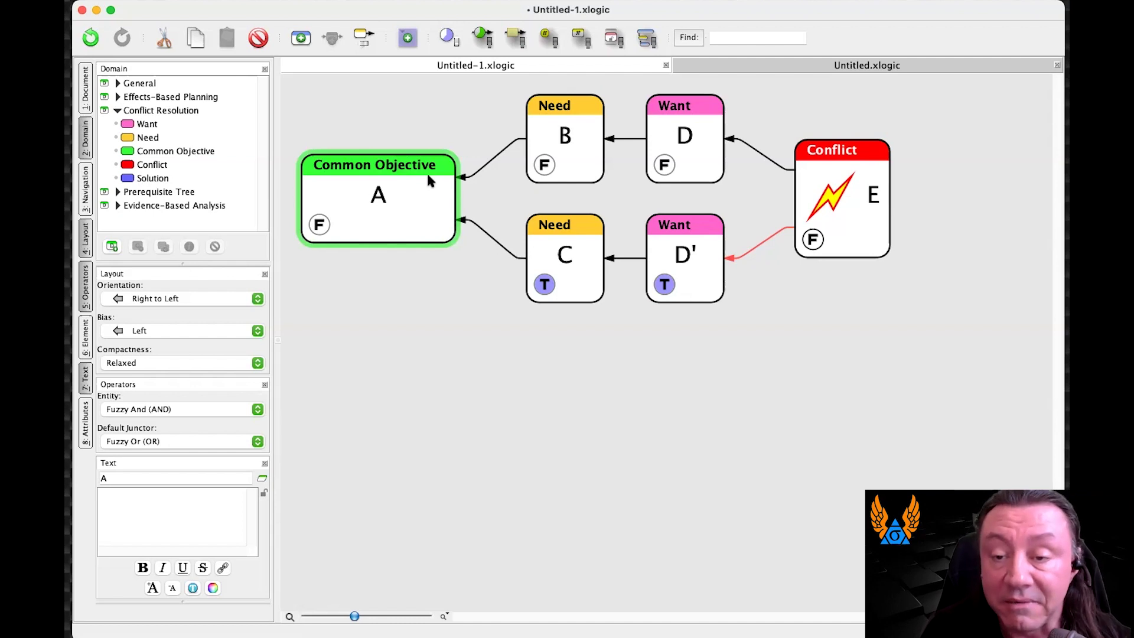
pyautogui.click(662, 135)
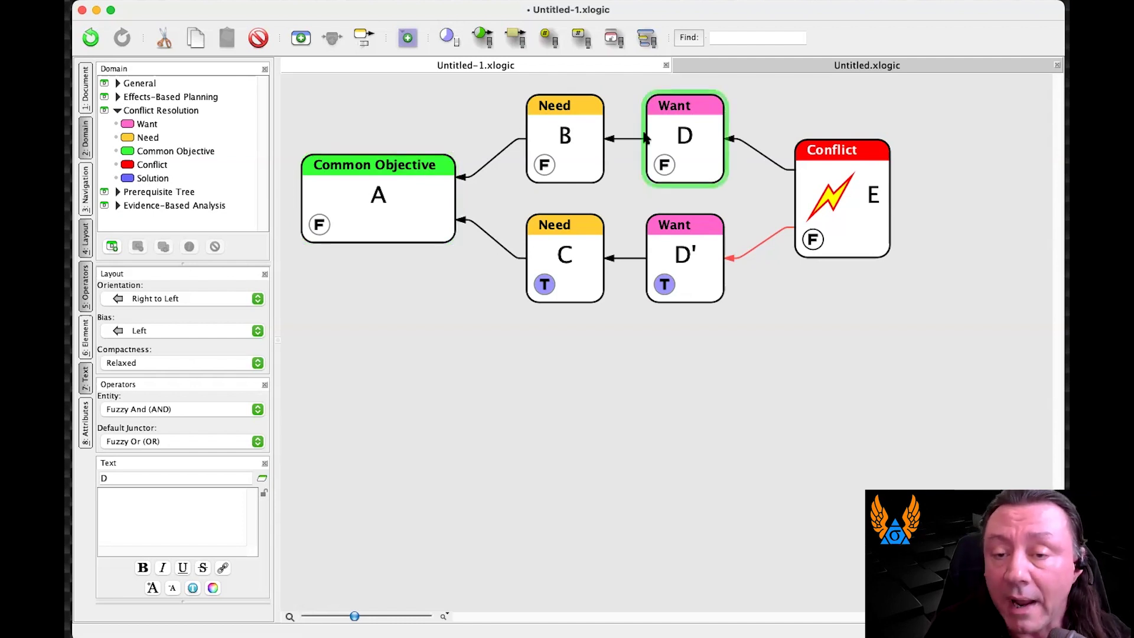
pyautogui.click(628, 139)
pyautogui.click(586, 137)
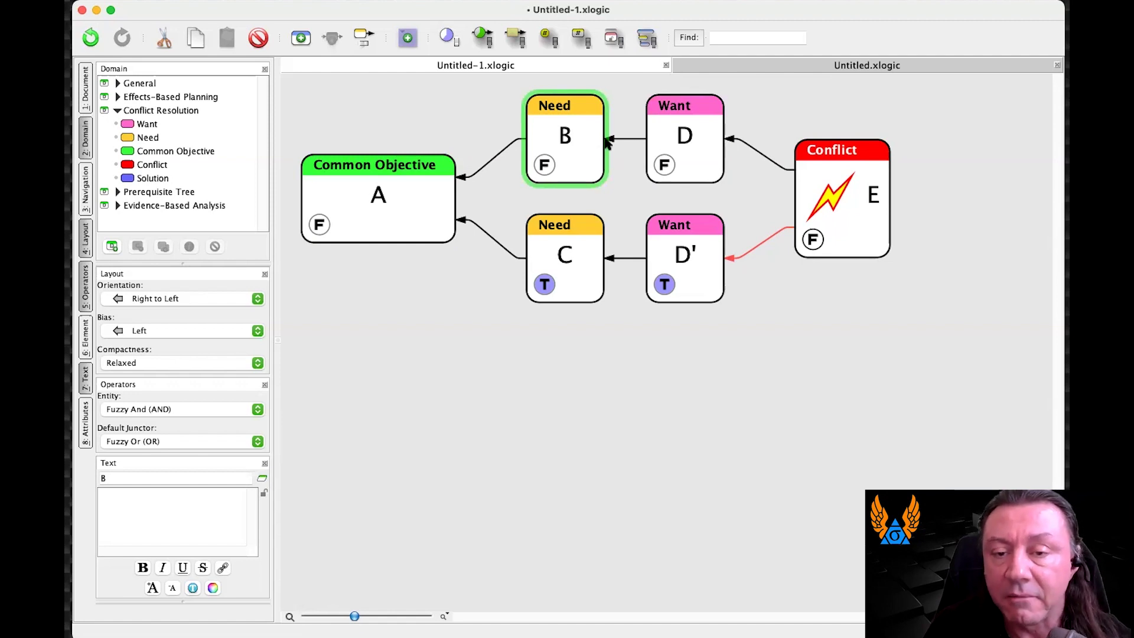
# Annotate the edge from Want D to Need B with "dajlk dlaksjdlakdsajdjkads" and show its annotation
pyautogui.click(629, 142)
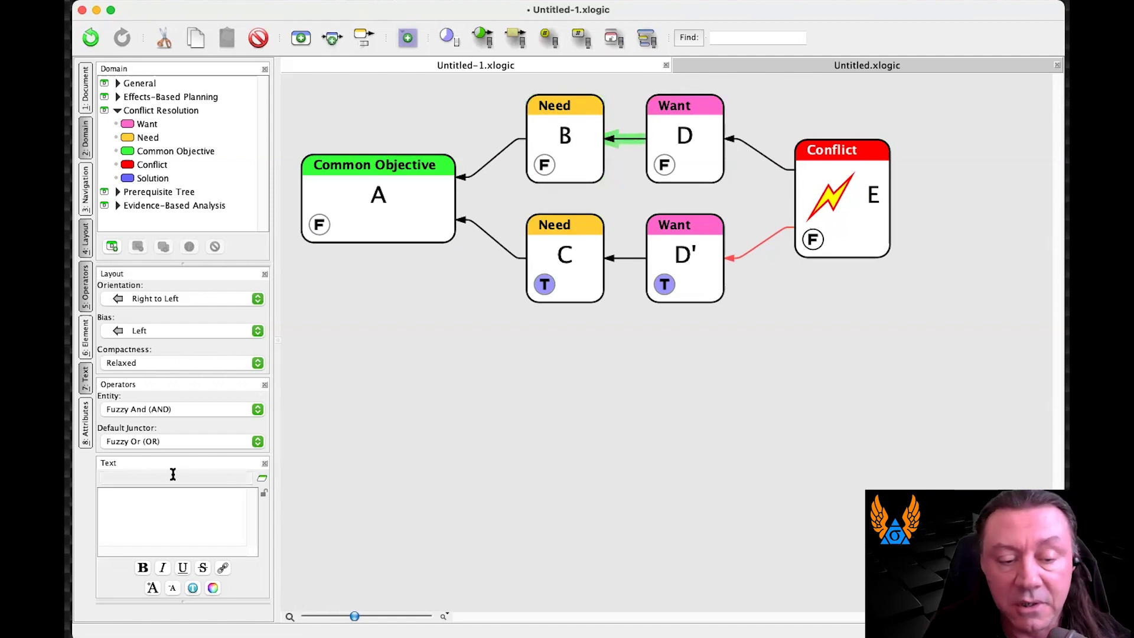
pyautogui.click(154, 503)
pyautogui.write('dajlk dlaksjdlakdsajdjkads')
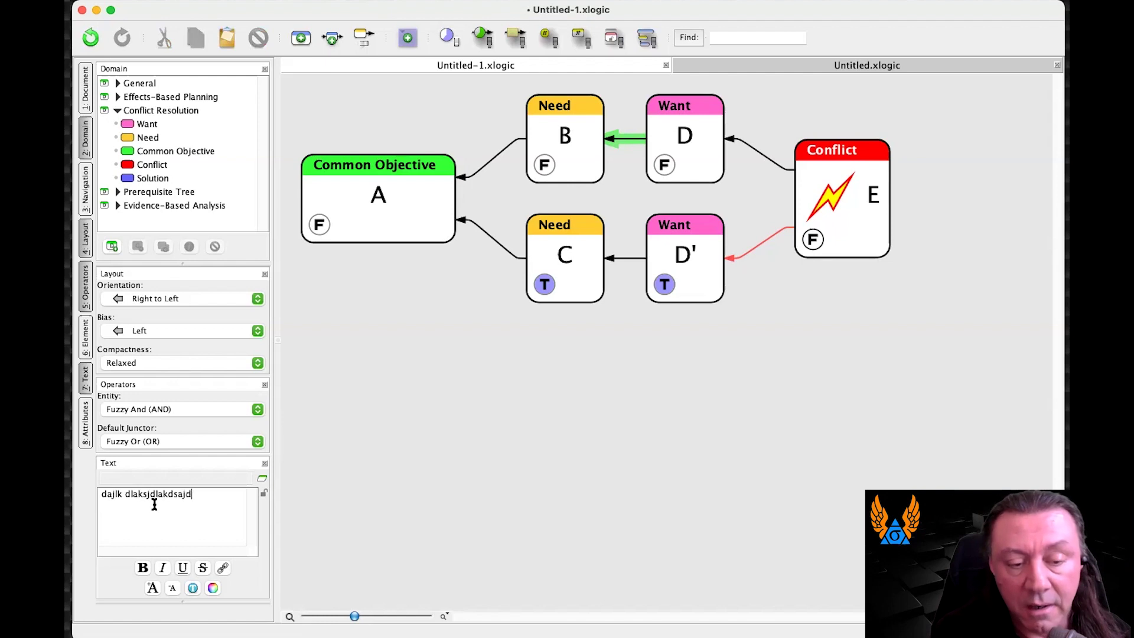
pyautogui.click(615, 381)
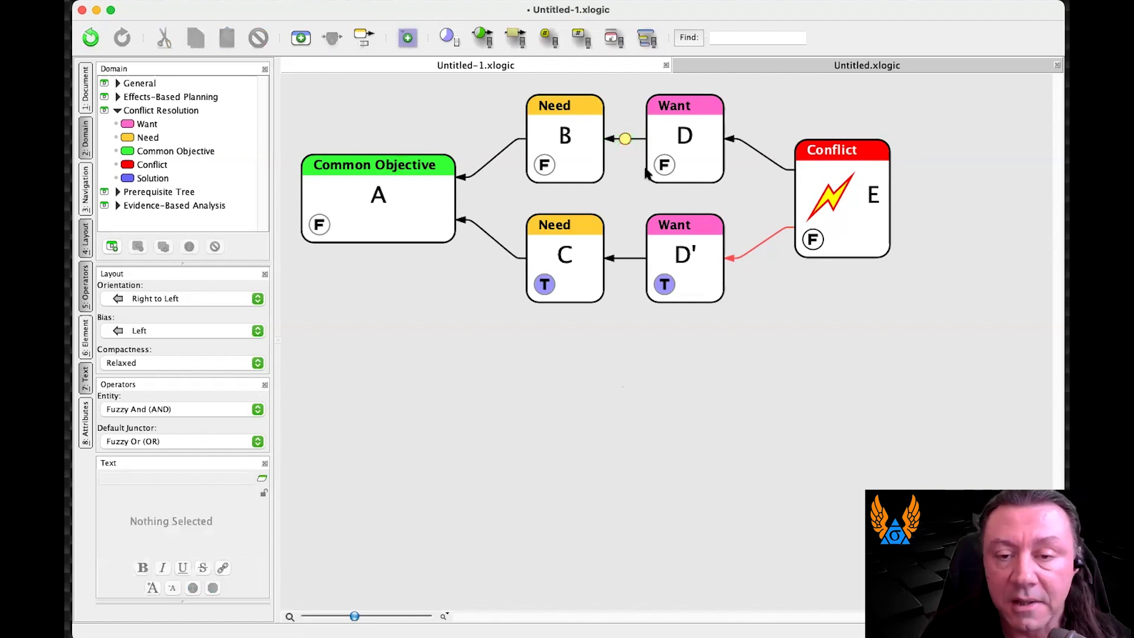
pyautogui.rightClick(623, 143)
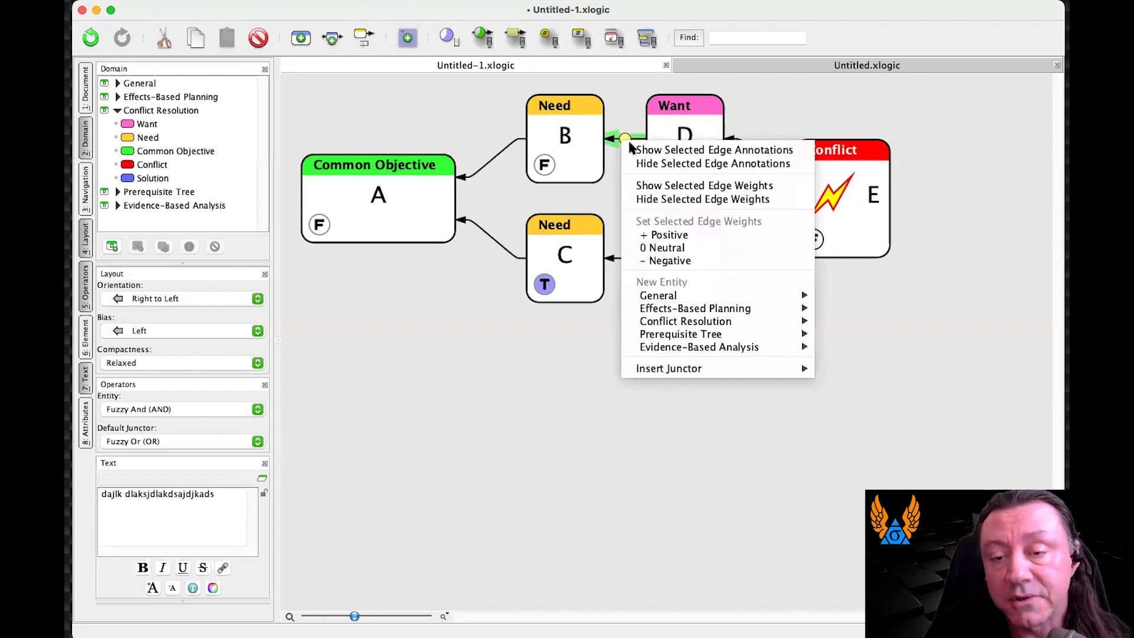
pyautogui.click(636, 148)
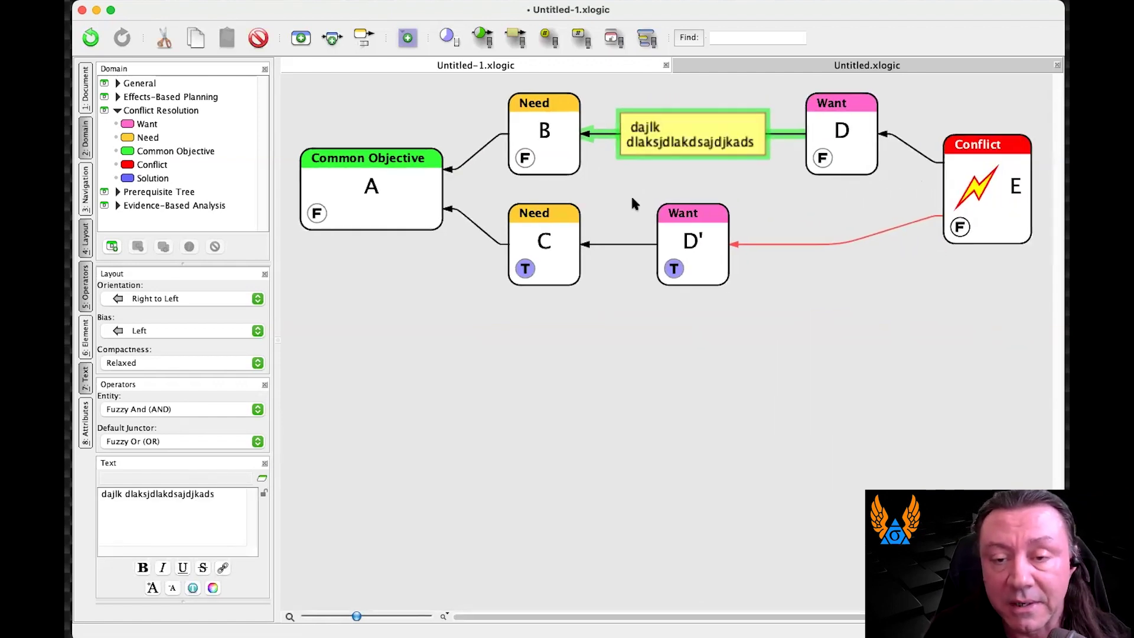
pyautogui.click(632, 198)
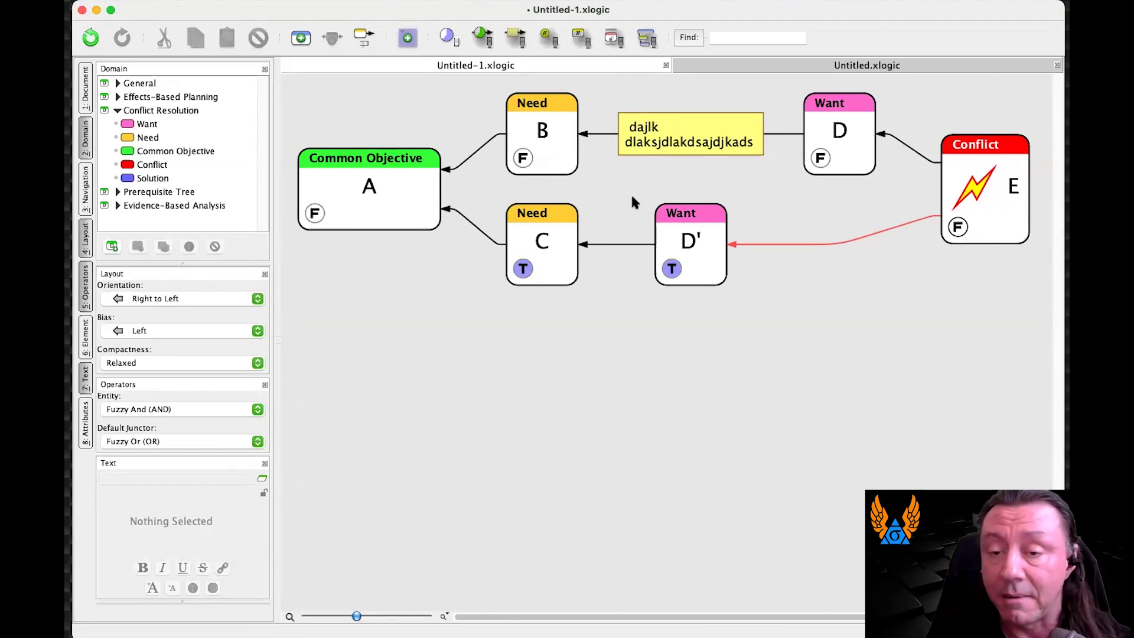
# Show the annotations on all edges and enter "dasld aslkdj alsjd" on the edge from Need B to Common Objective A
pyautogui.click(514, 41)
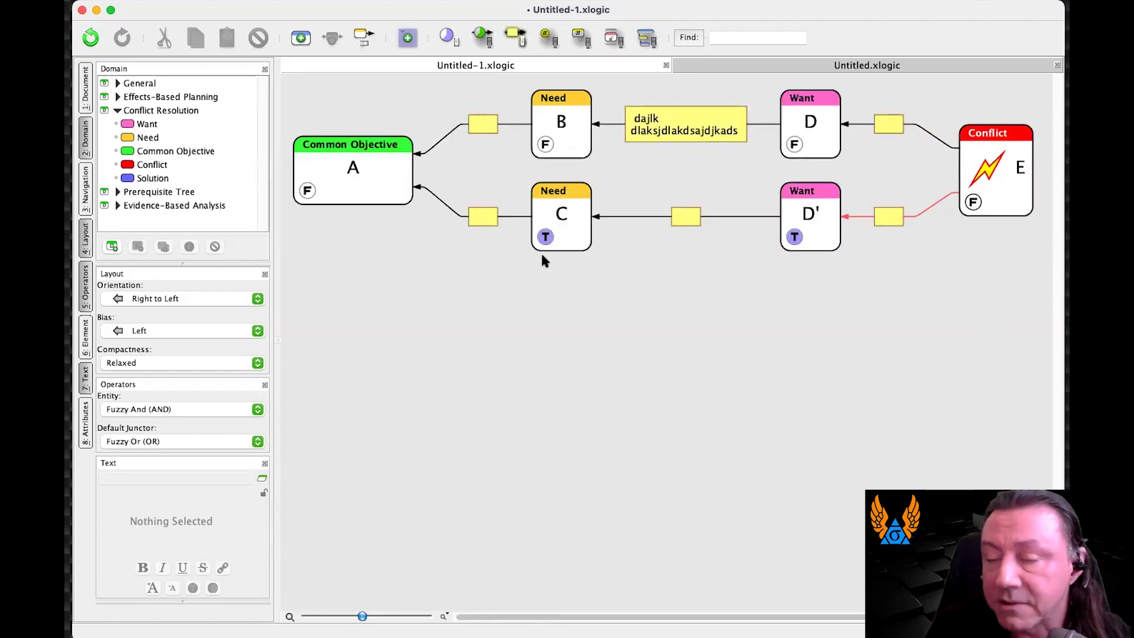
pyautogui.doubleClick(482, 122)
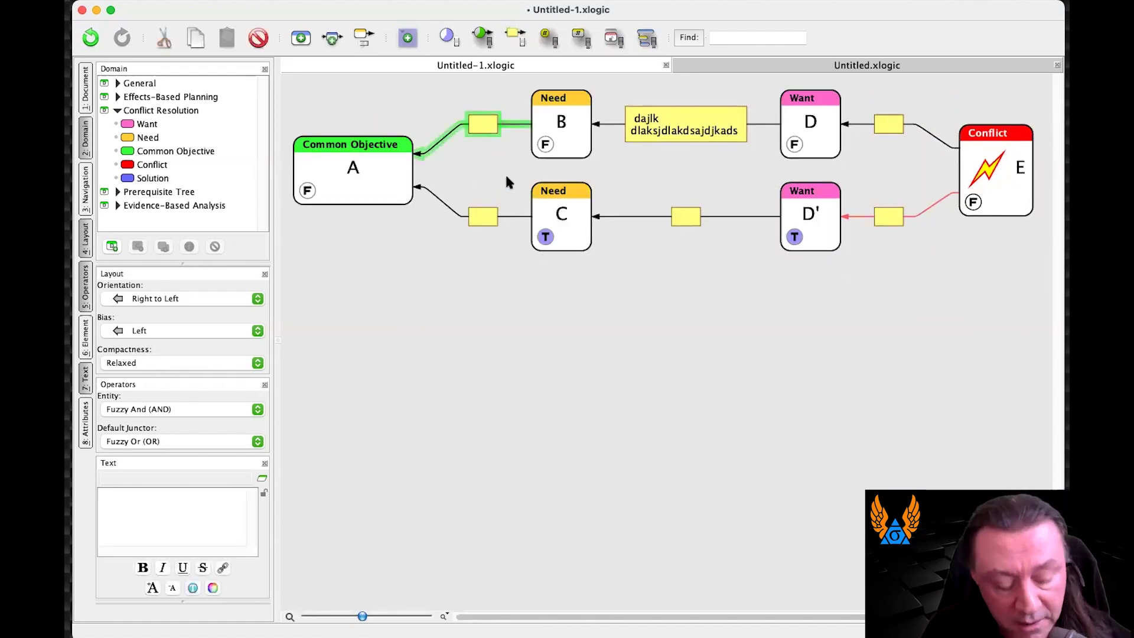
pyautogui.write('asld aslkd sid')
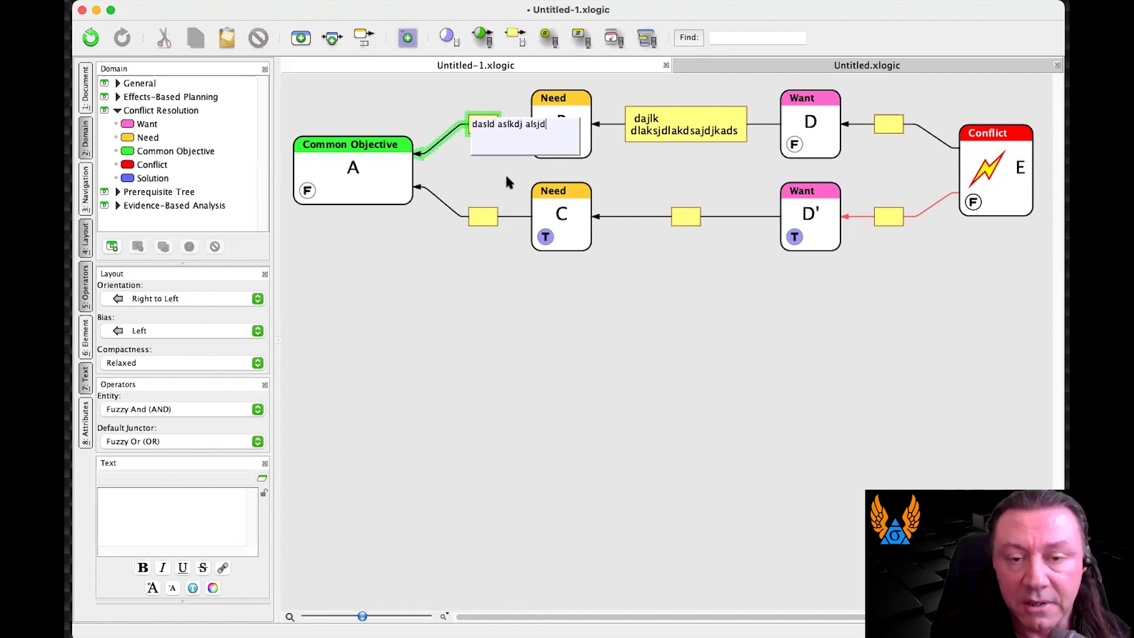
pyautogui.press('Return')
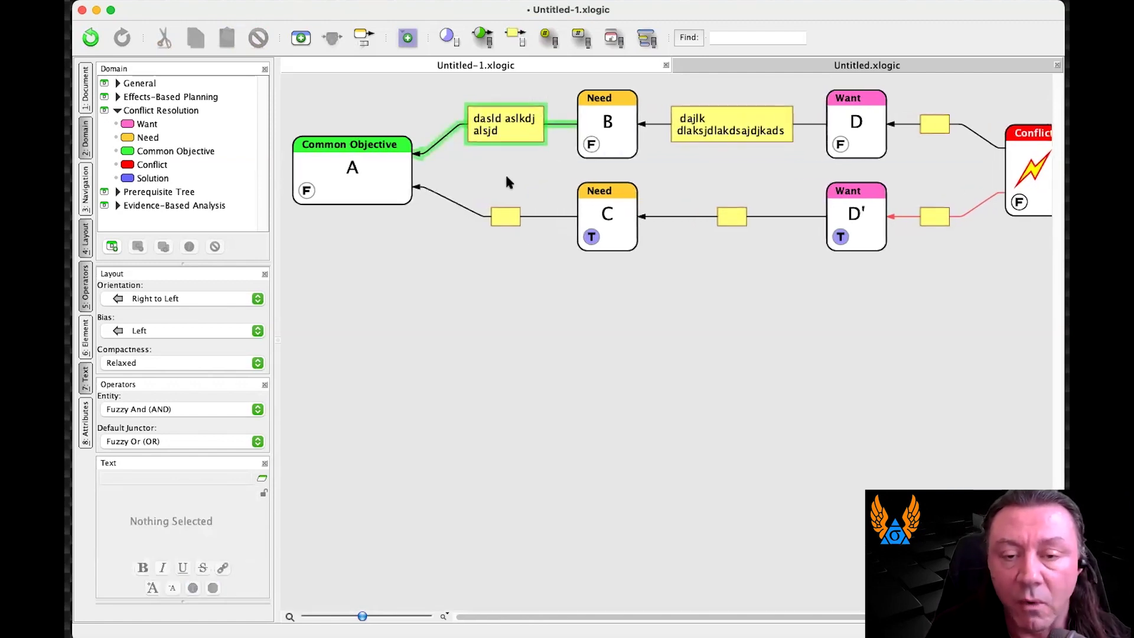
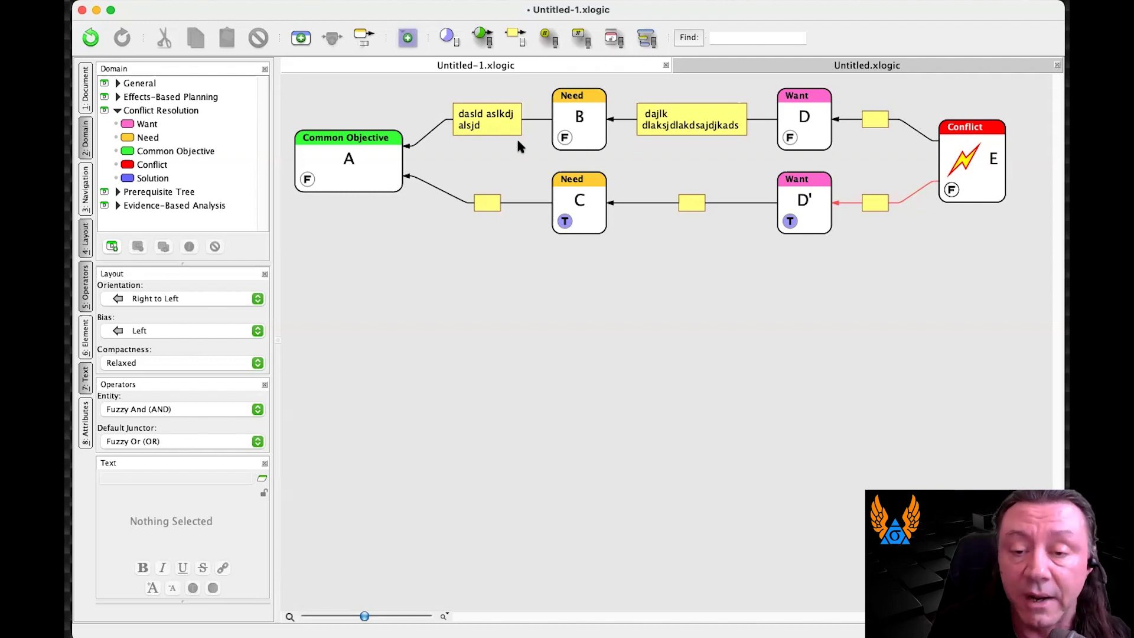
# Add a Solution entity from the Conflict Resolution domain and connect it so that it feeds Need B
pyautogui.click(577, 135)
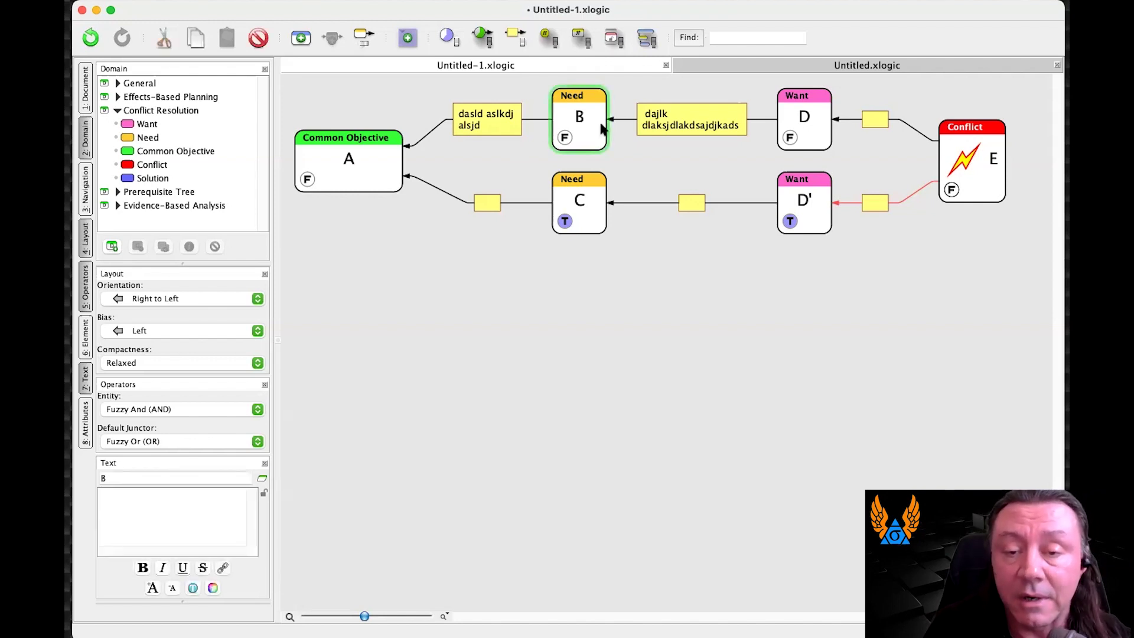
pyautogui.click(810, 127)
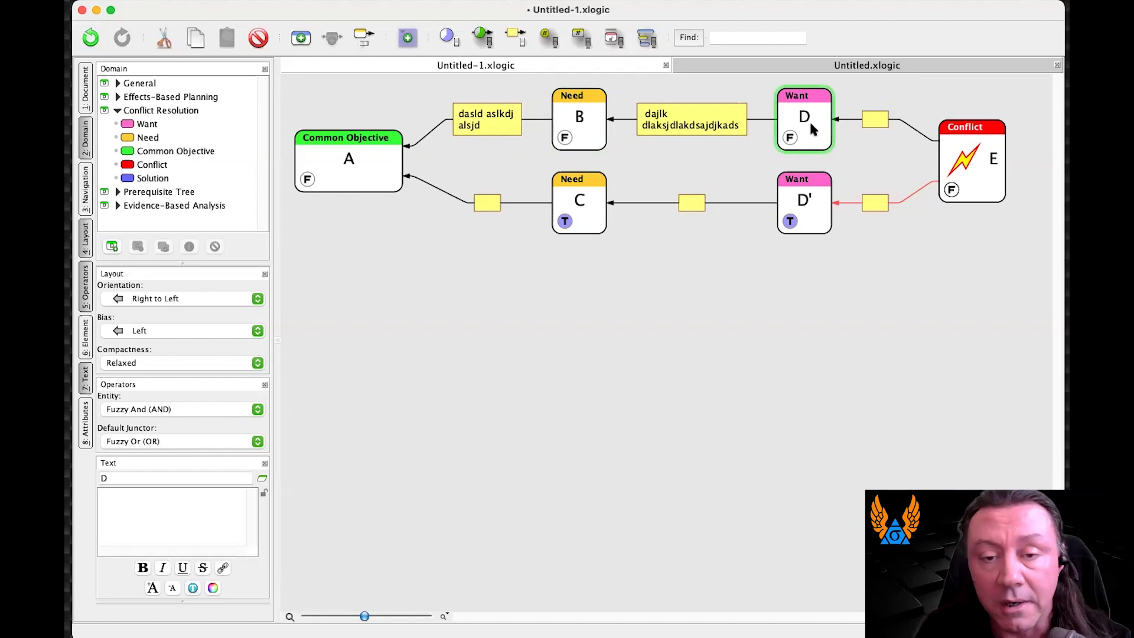
pyautogui.click(123, 178)
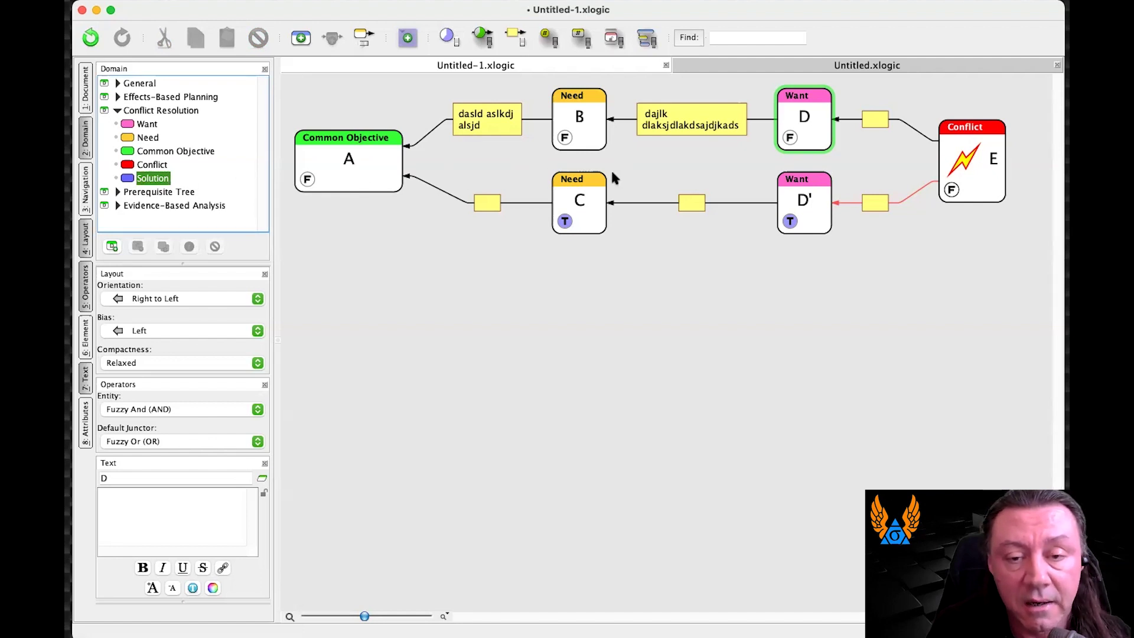
pyautogui.moveTo(131, 180); pyautogui.dragTo(373, 236)
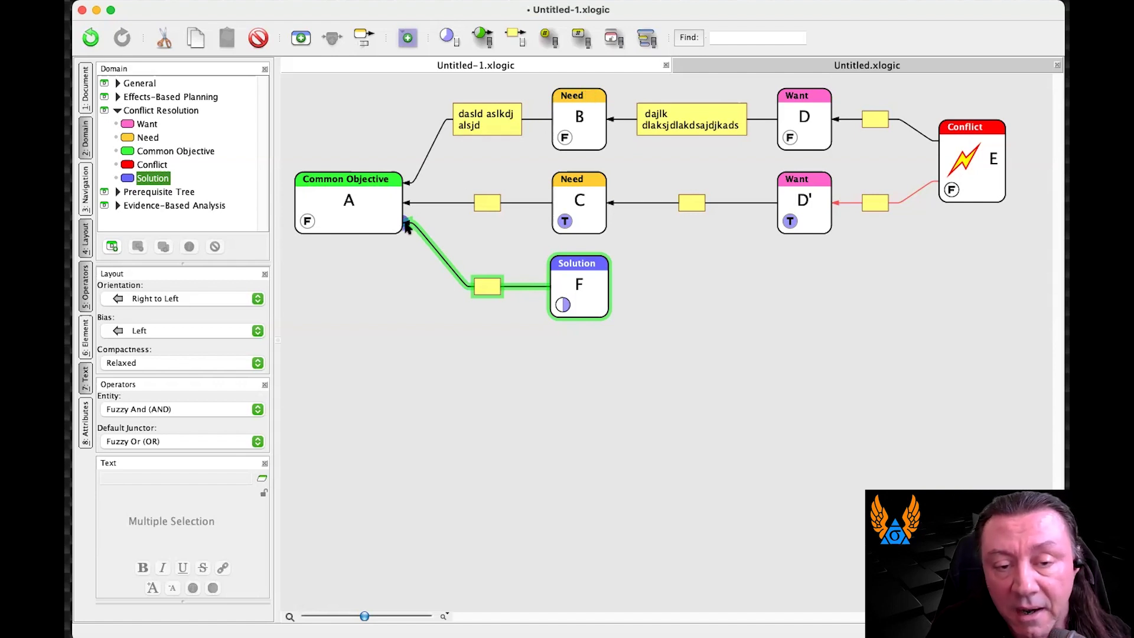
pyautogui.moveTo(405, 222); pyautogui.dragTo(584, 118)
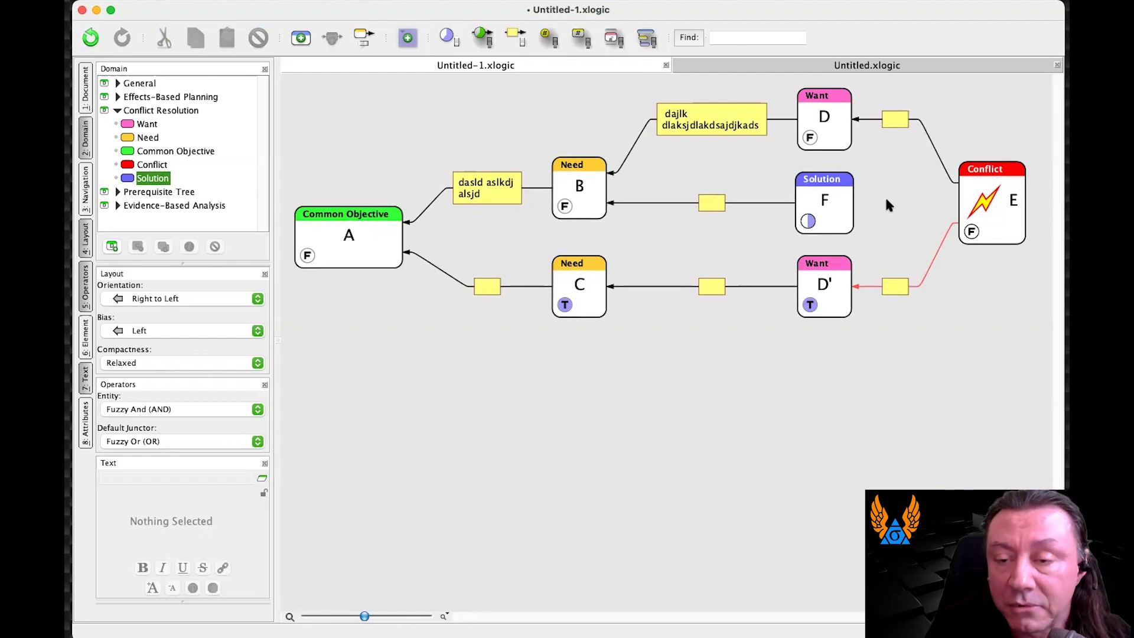
# Trace the path from Solution F through Need B to Common Objective A and set Solution F's confidence spinner to True
pyautogui.click(837, 200)
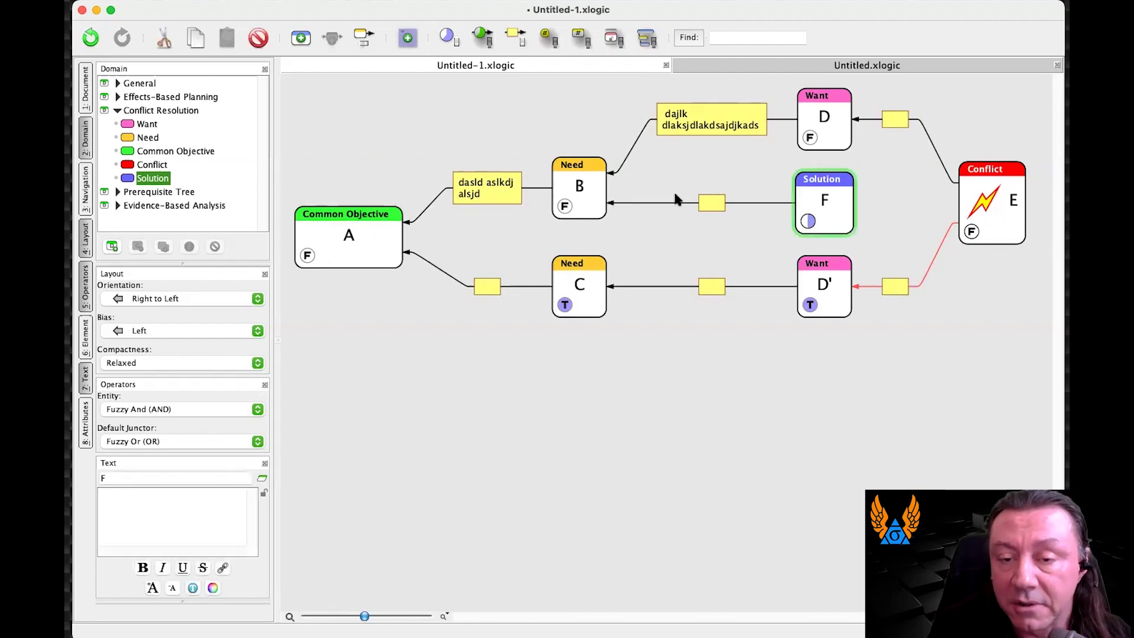
pyautogui.click(590, 188)
pyautogui.click(364, 219)
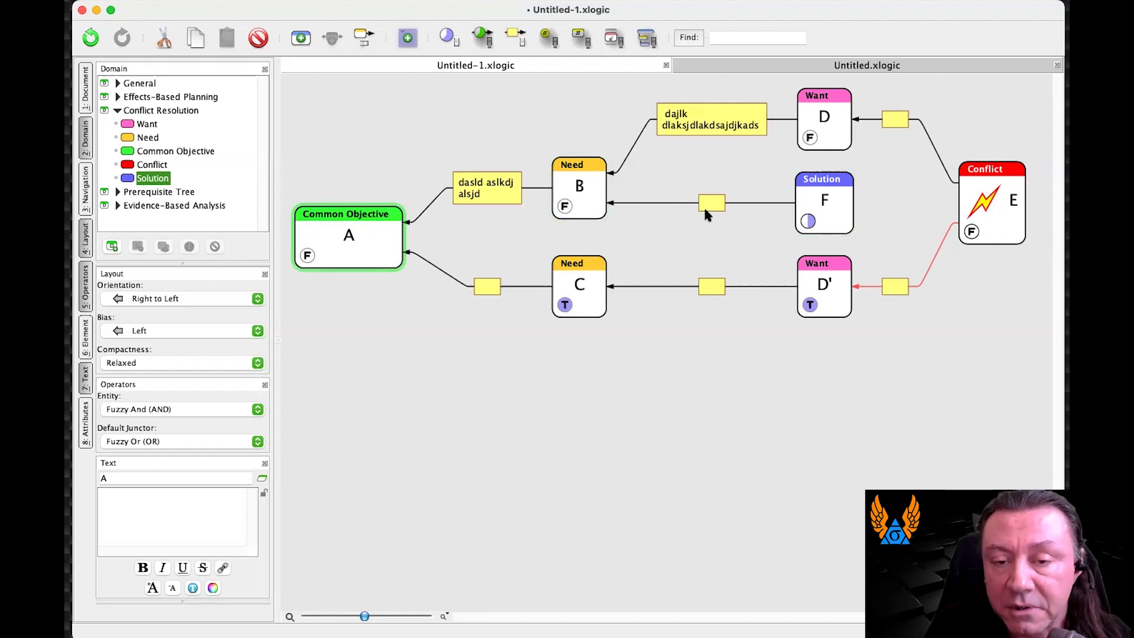
pyautogui.click(807, 171)
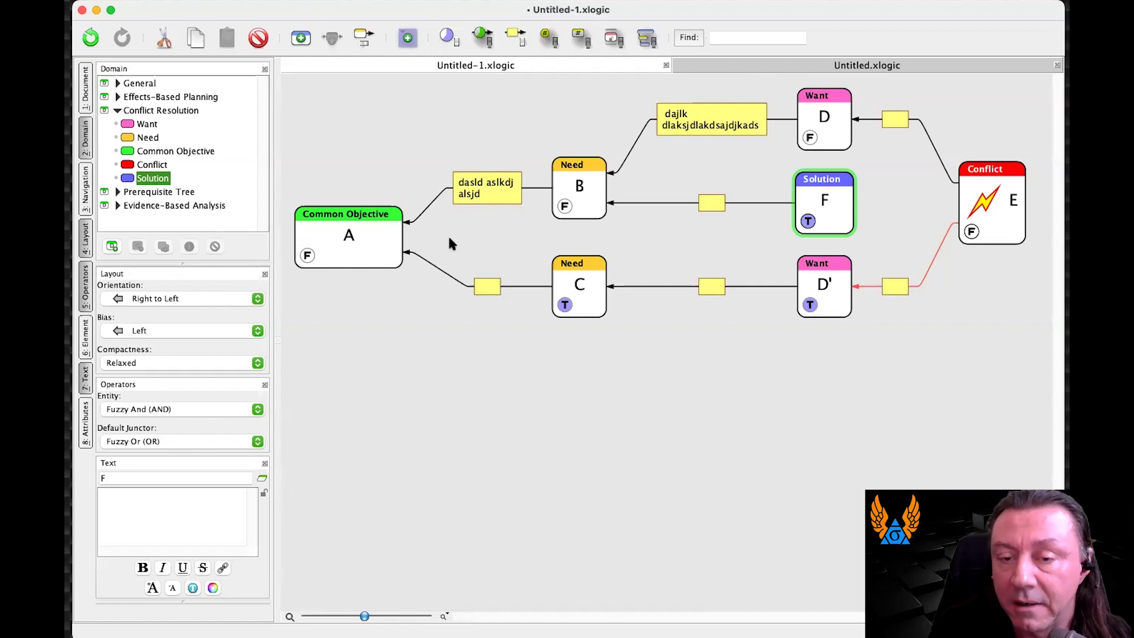
# Examine Need B and highlight both edges entering it, from Want D and from Solution F
pyautogui.click(627, 158)
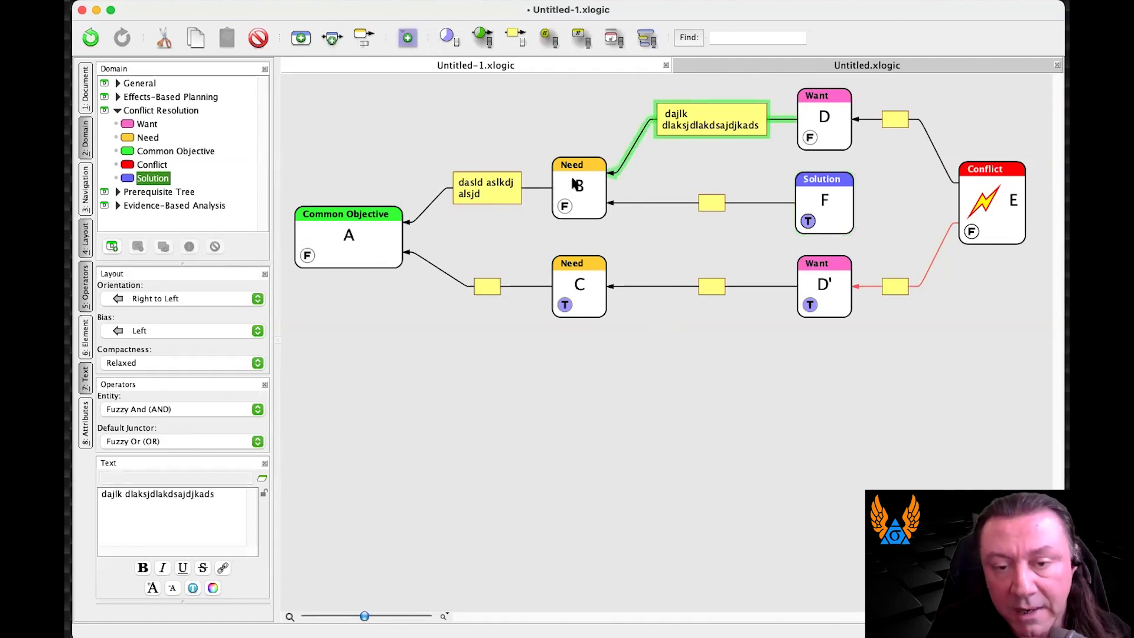
pyautogui.click(576, 185)
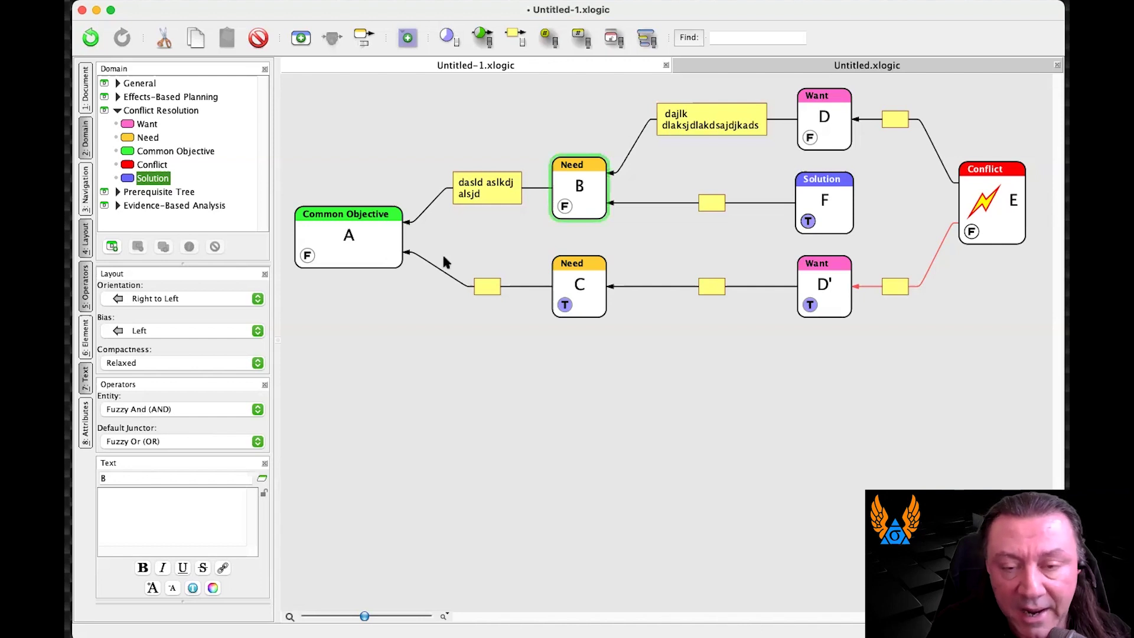
pyautogui.click(624, 148)
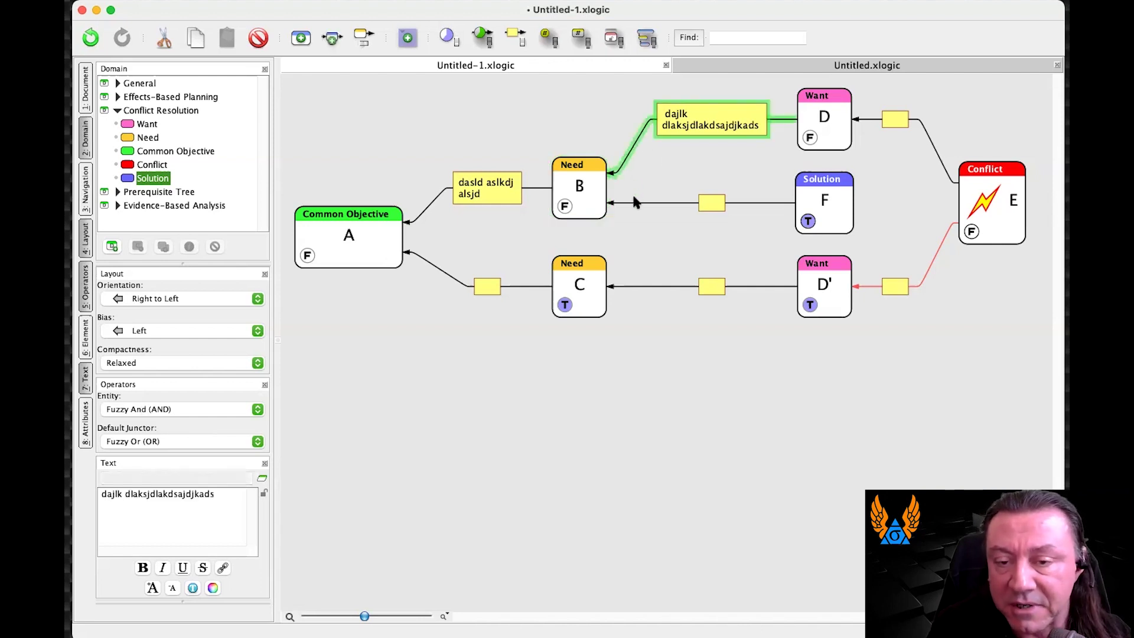
pyautogui.keyDown('shift'); pyautogui.click(635, 203); pyautogui.keyUp('shift')
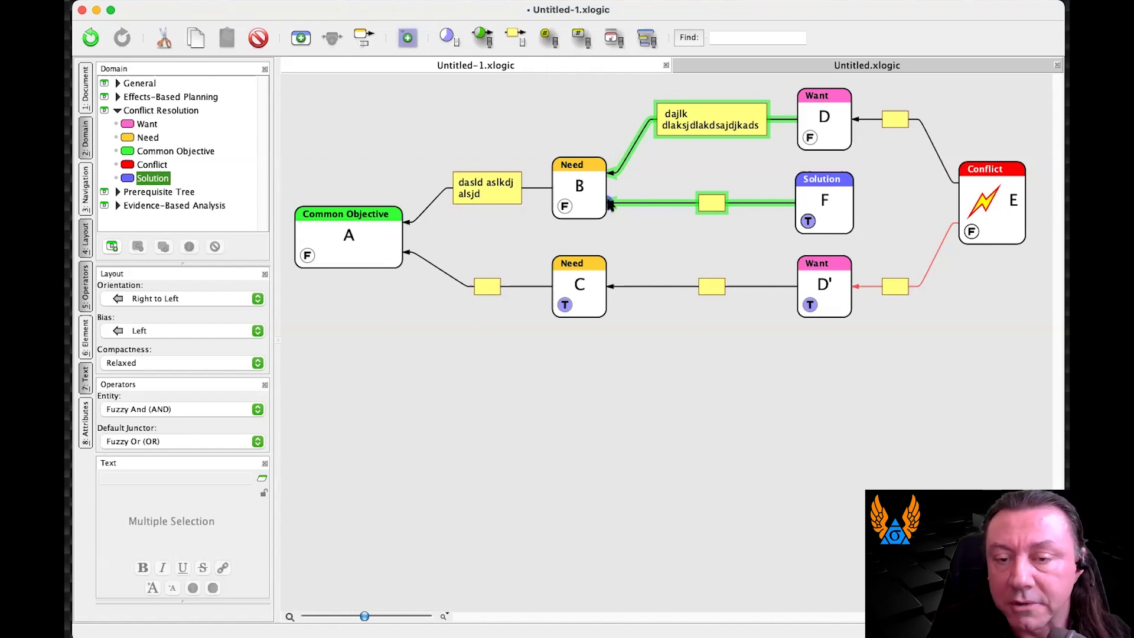
# Combine the edges from Want D and Solution F through an OR junctor that feeds Need B
pyautogui.click(841, 106)
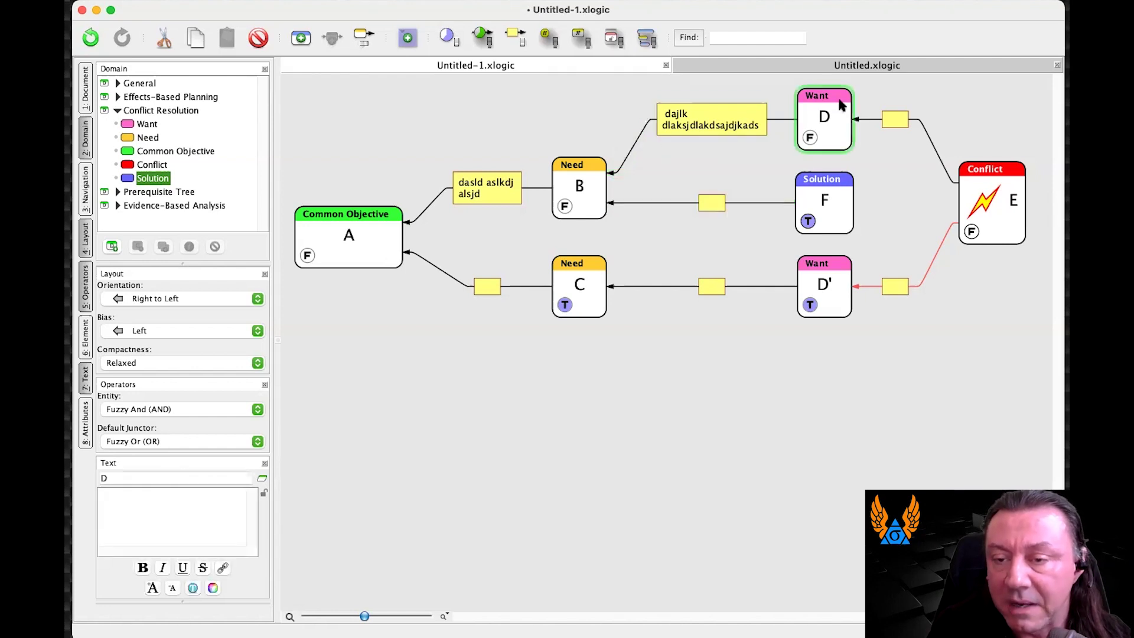
pyautogui.click(833, 184)
pyautogui.click(835, 121)
pyautogui.click(829, 186)
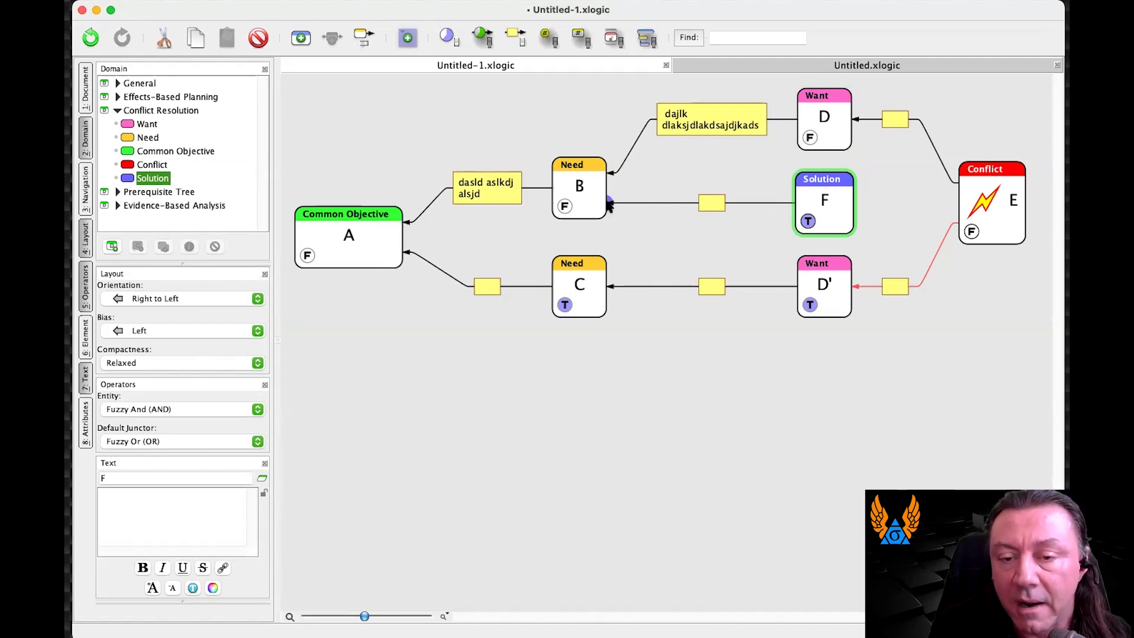
pyautogui.moveTo(609, 201); pyautogui.dragTo(671, 119)
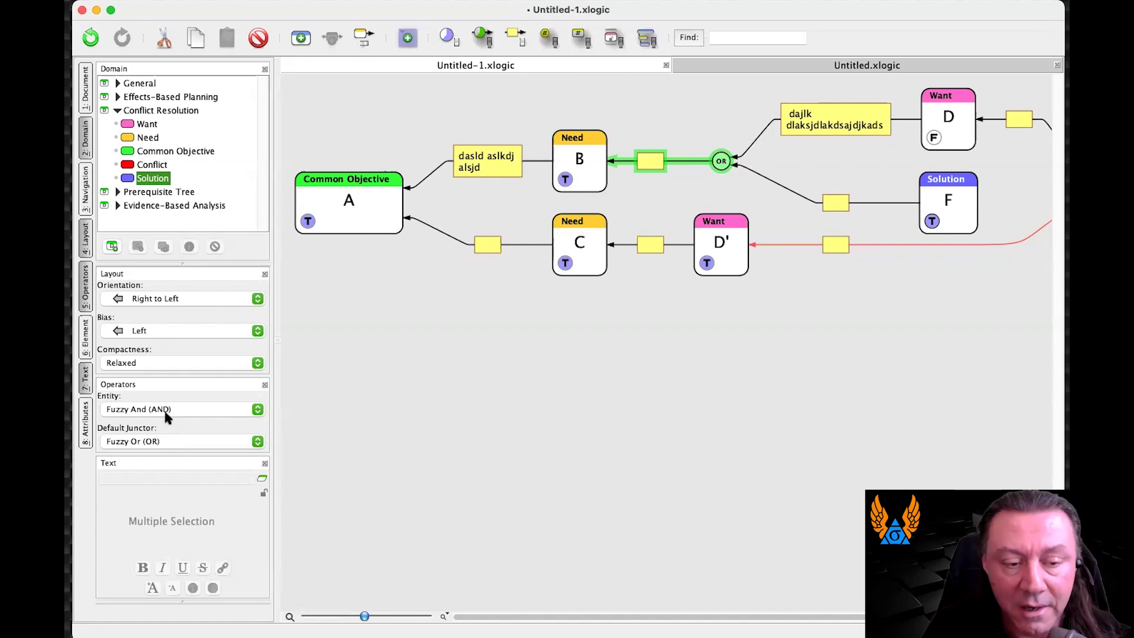
# Examine the edges into Common Objective A and trace its support from Solution F through Need B and Want D' through Need C
pyautogui.click(439, 173)
pyautogui.click(431, 228)
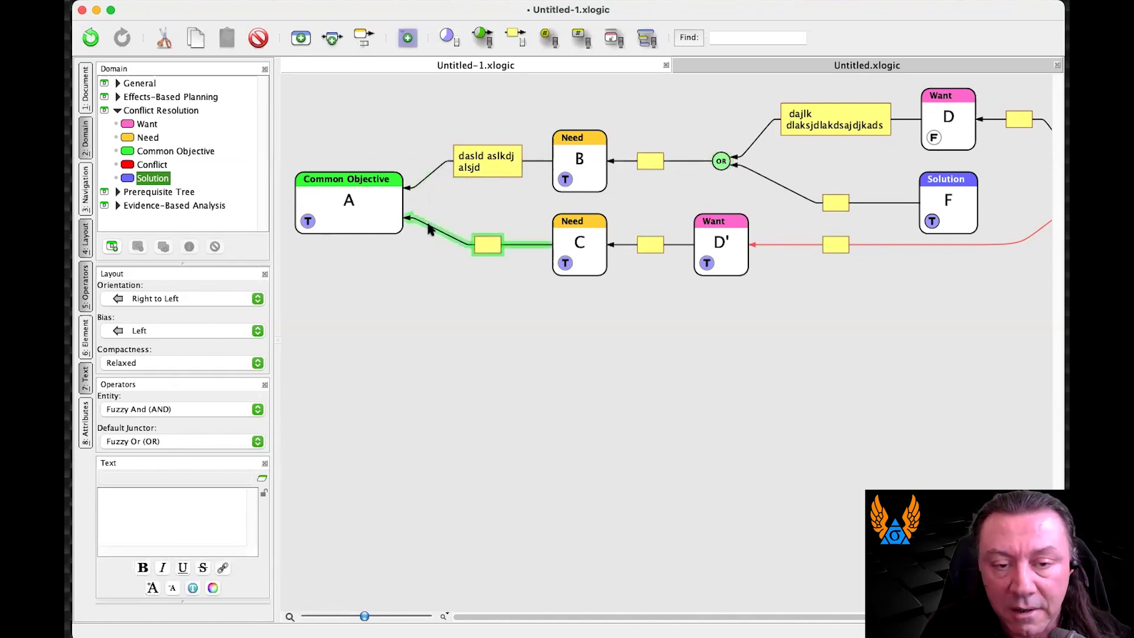
pyautogui.click(420, 184)
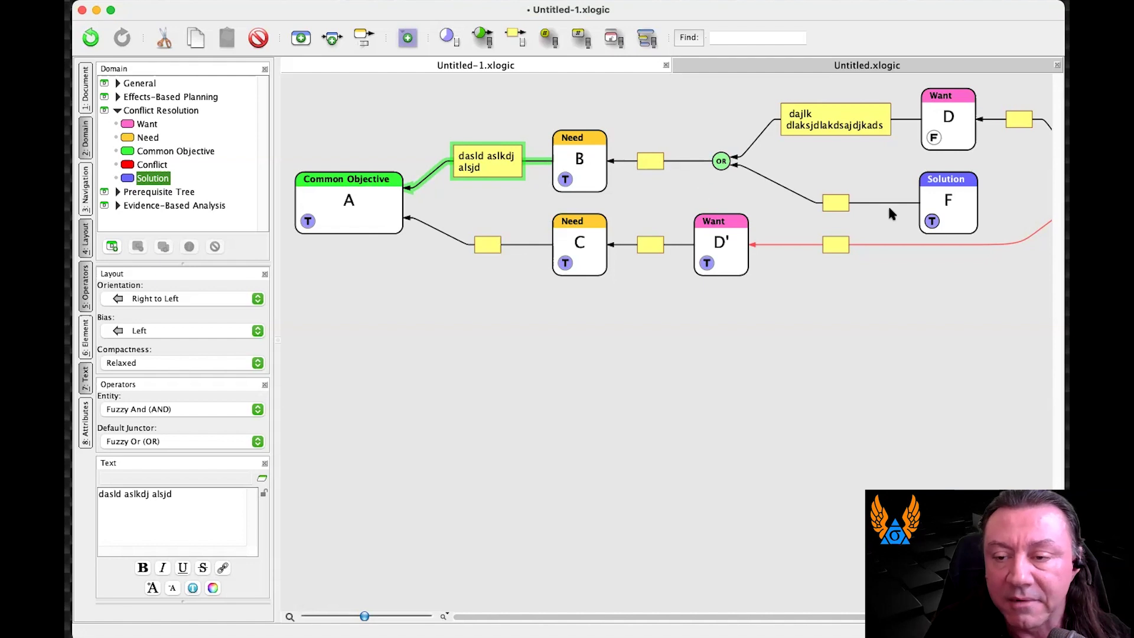
pyautogui.click(940, 198)
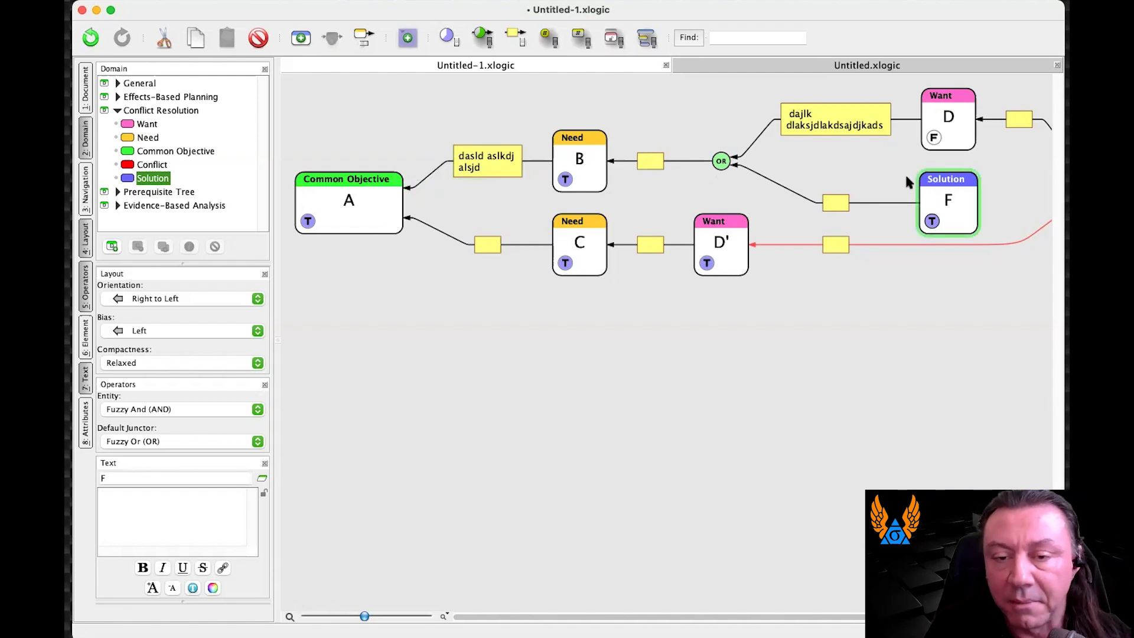
pyautogui.click(582, 157)
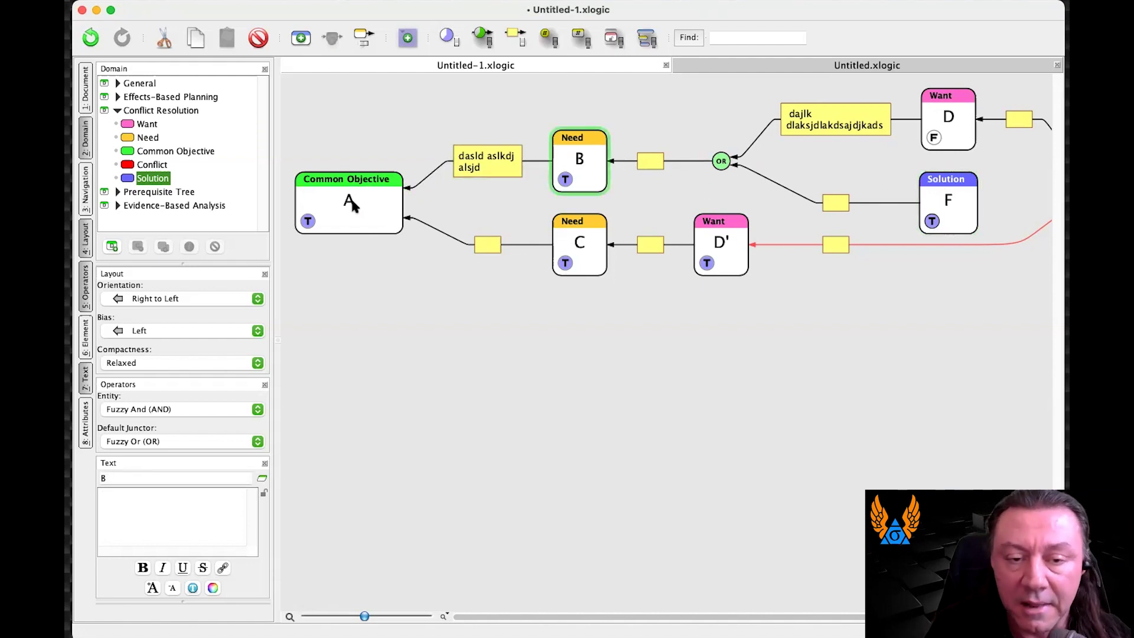
pyautogui.click(425, 177)
pyautogui.click(731, 223)
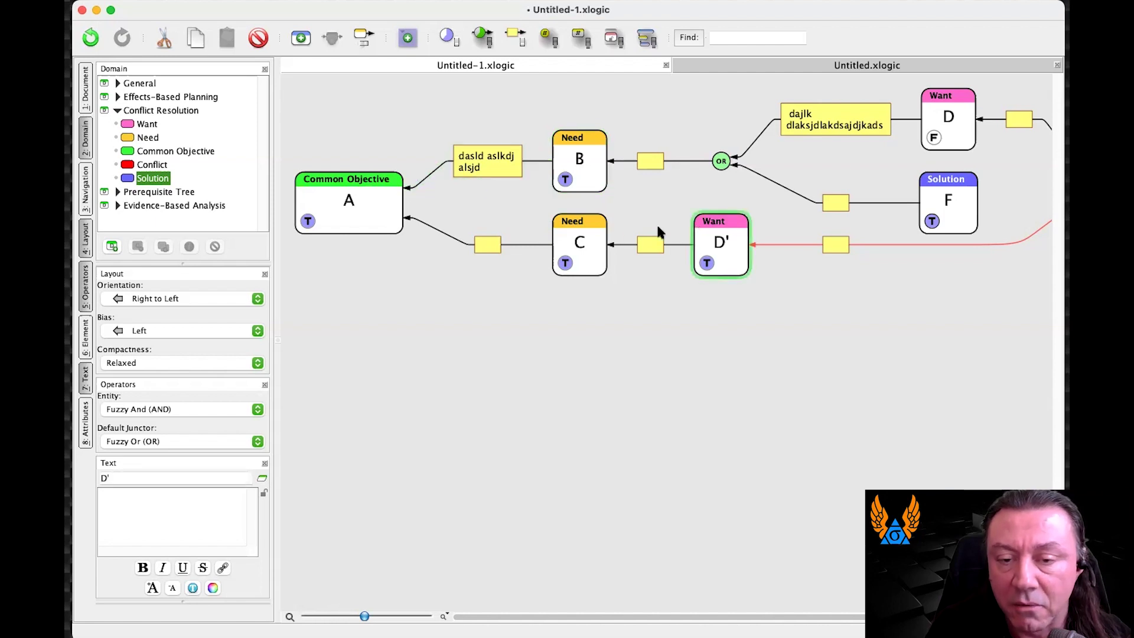
pyautogui.click(586, 218)
pyautogui.click(390, 208)
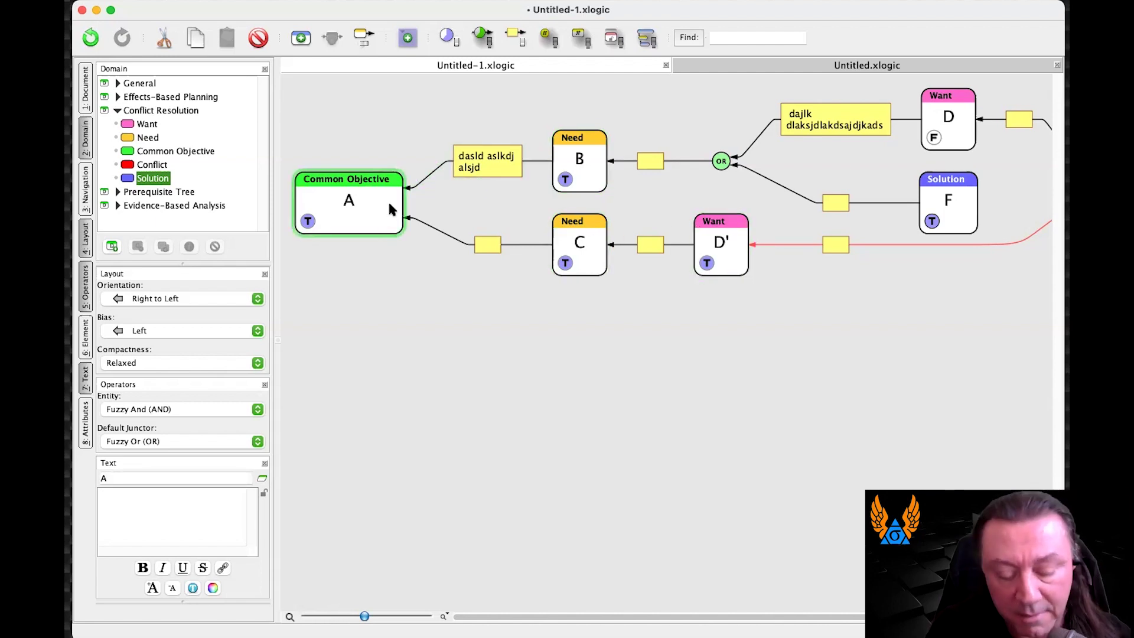
pyautogui.hotkey('ctrl', '-')
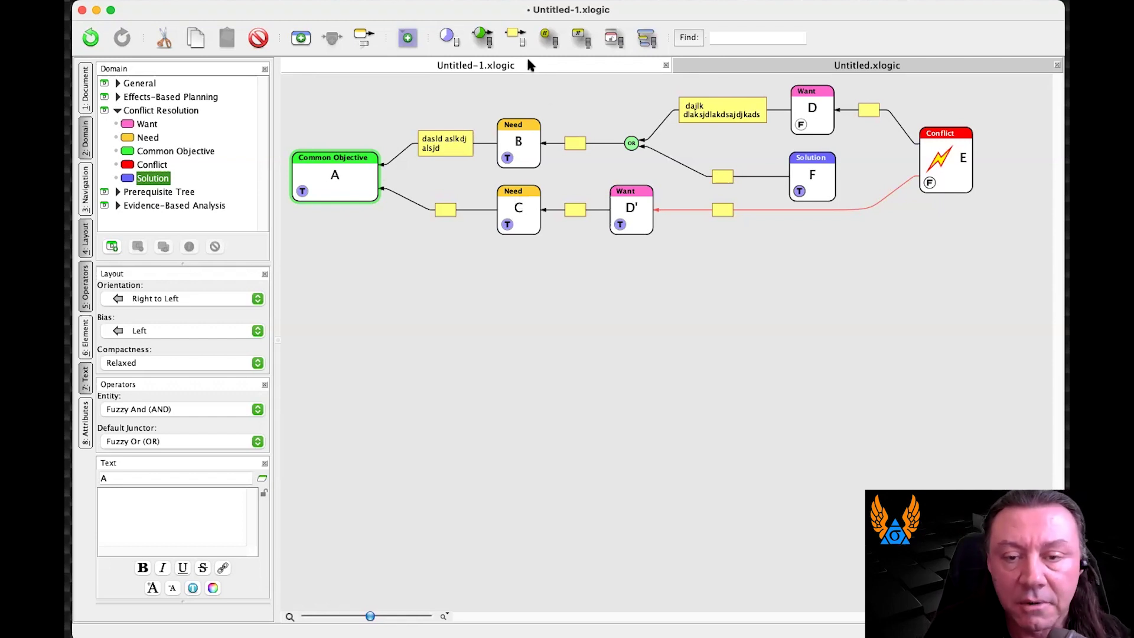
# In the Untitled.xlogic document, group Actions C and J, their Precondition, Undesirable Effect H and Desirable Effect I with their junctors
pyautogui.click(685, 65)
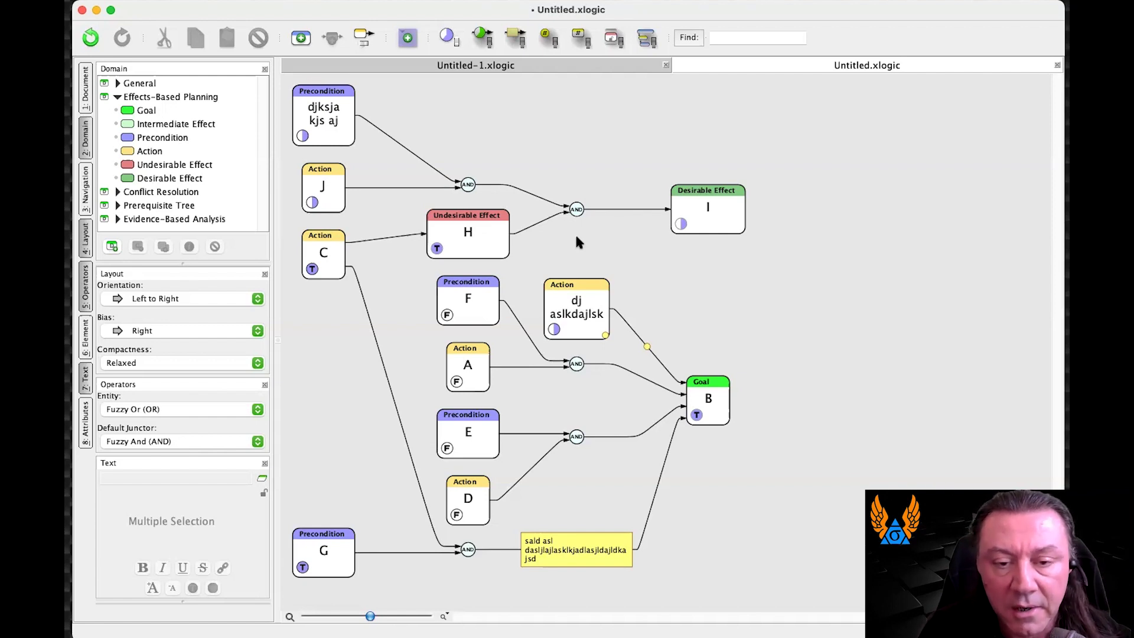
pyautogui.click(331, 251)
pyautogui.click(476, 233)
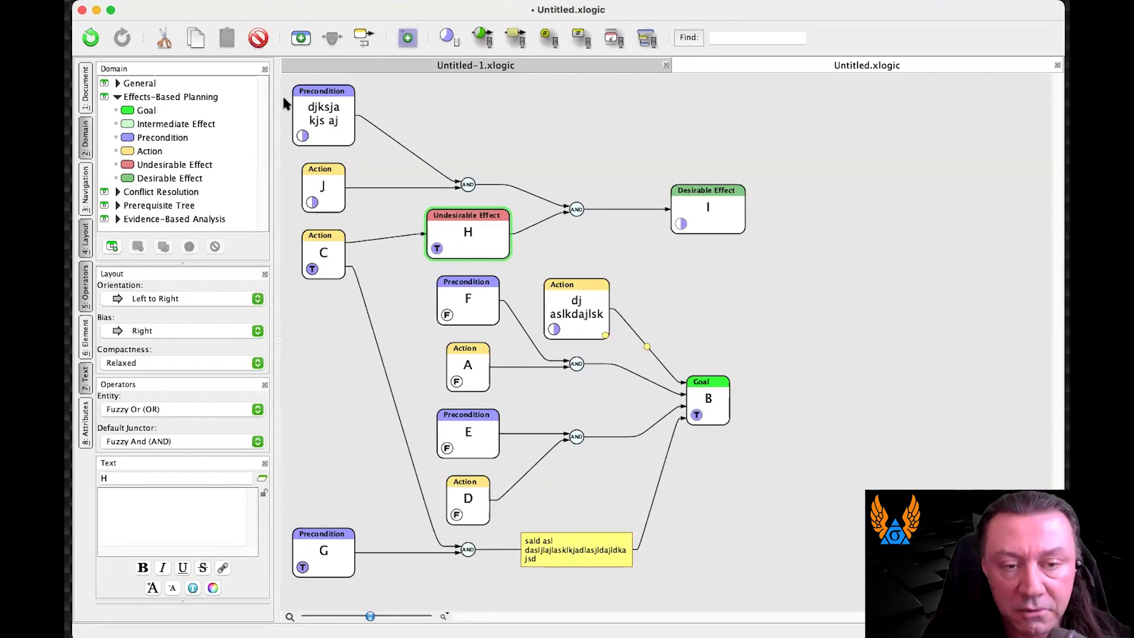
pyautogui.moveTo(285, 101); pyautogui.dragTo(758, 252)
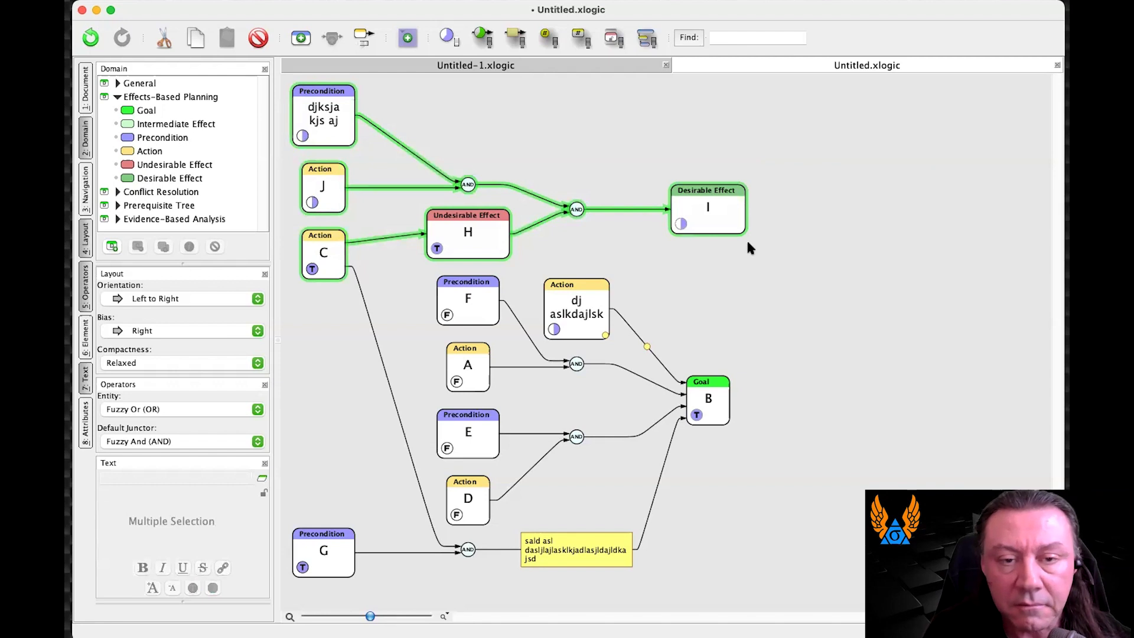
pyautogui.click(408, 38)
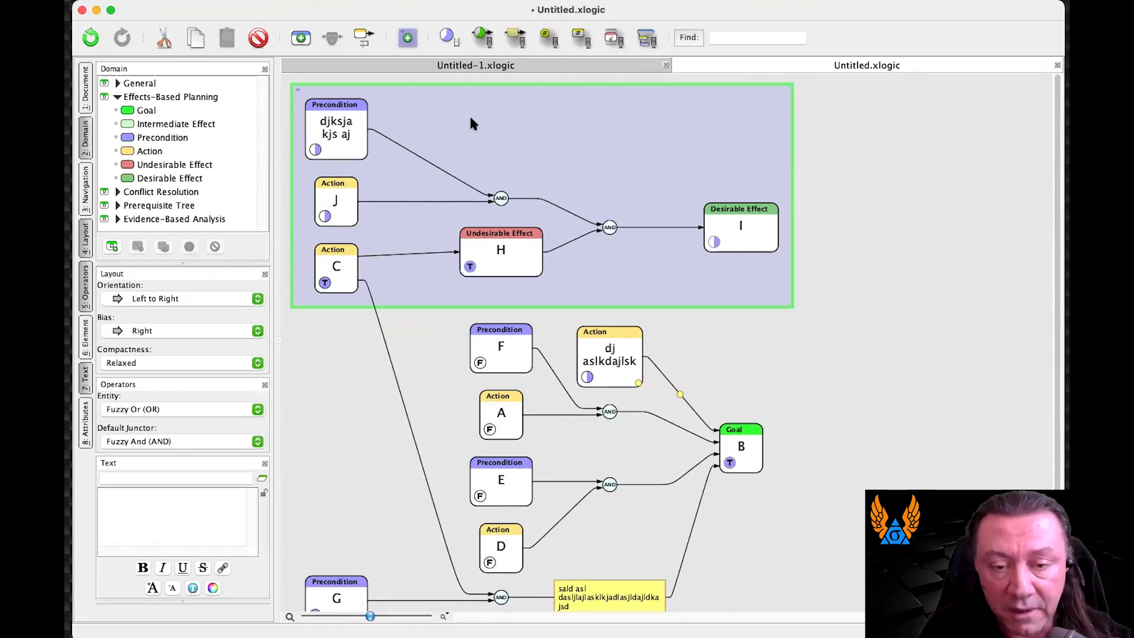
# Title the new group "Mitigation Plan", then collapse it and expand it again
pyautogui.doubleClick(602, 105)
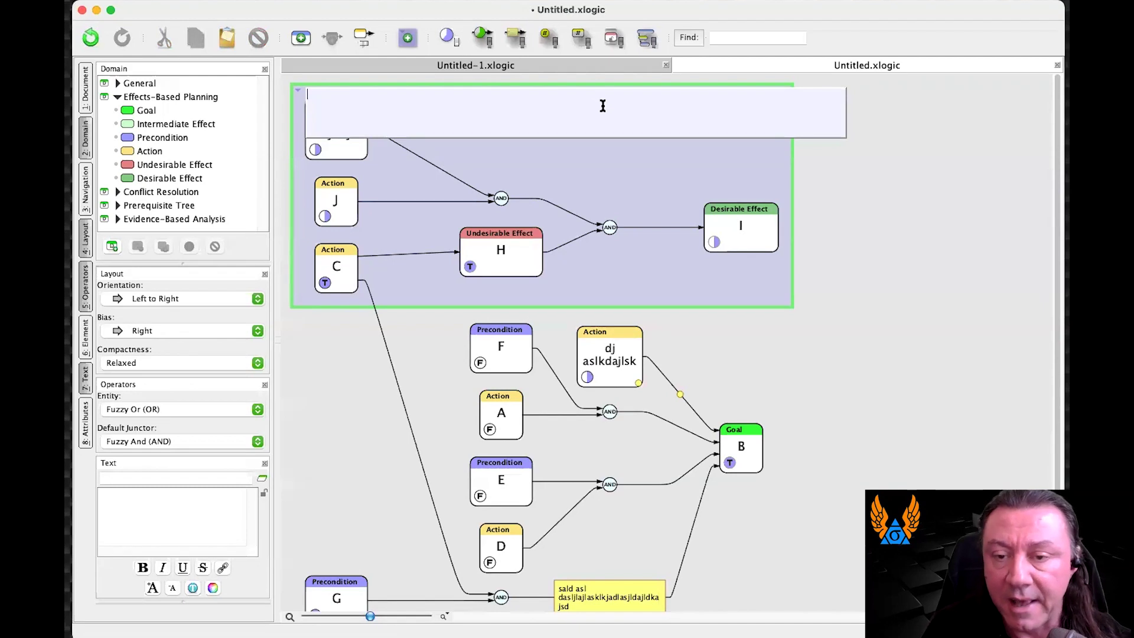
pyautogui.write('Mitigation Plan')
pyautogui.press('Return')
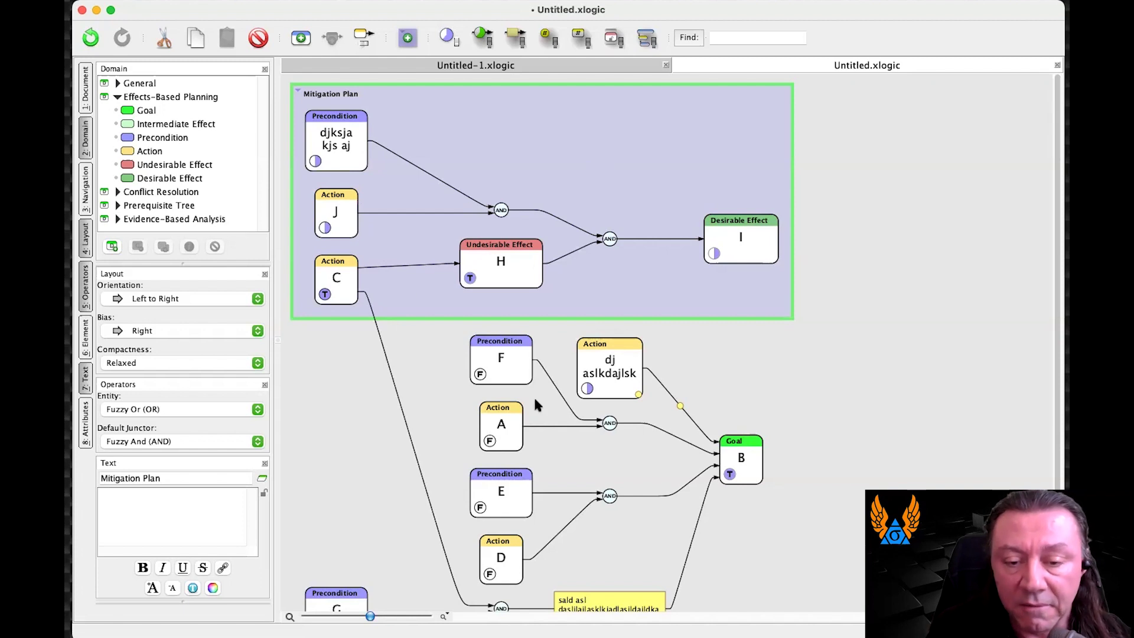
pyautogui.click(297, 89)
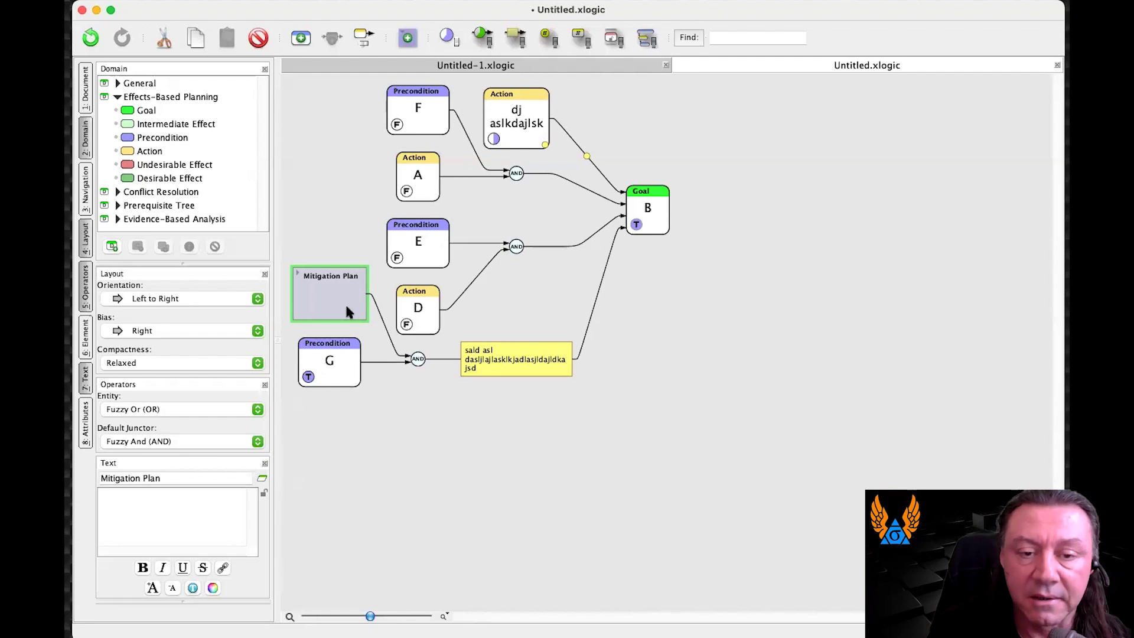
pyautogui.click(297, 273)
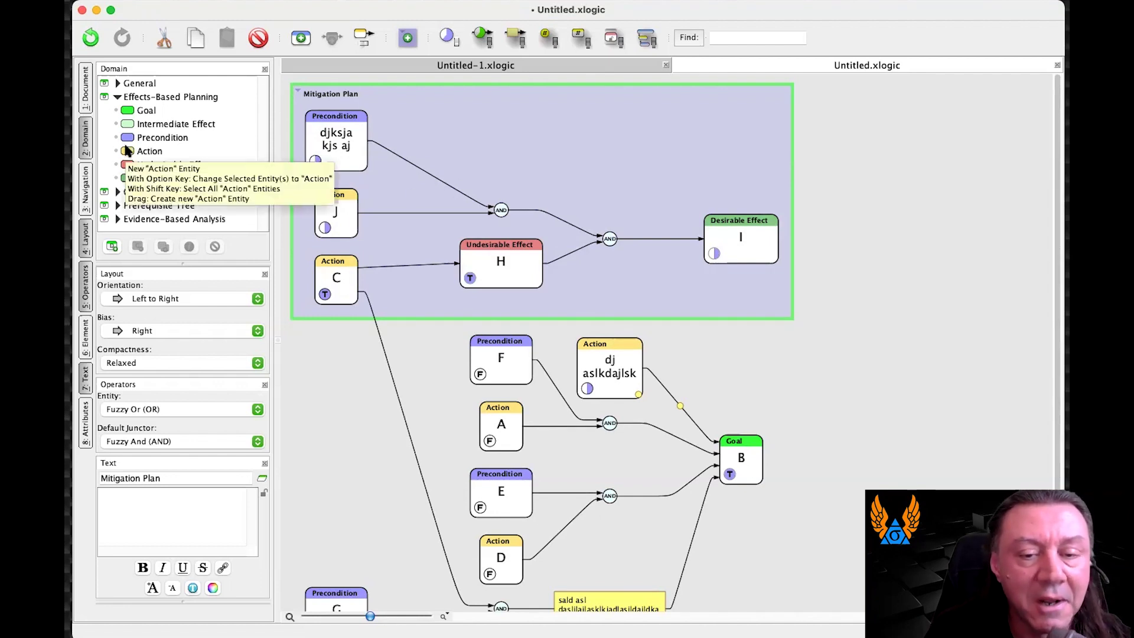
# Group Undesirable Effect H, both AND junctors and Desirable Effect I inside Mitigation Plan, and title the nested group "sdl aks;l kdsa"
pyautogui.click(502, 261)
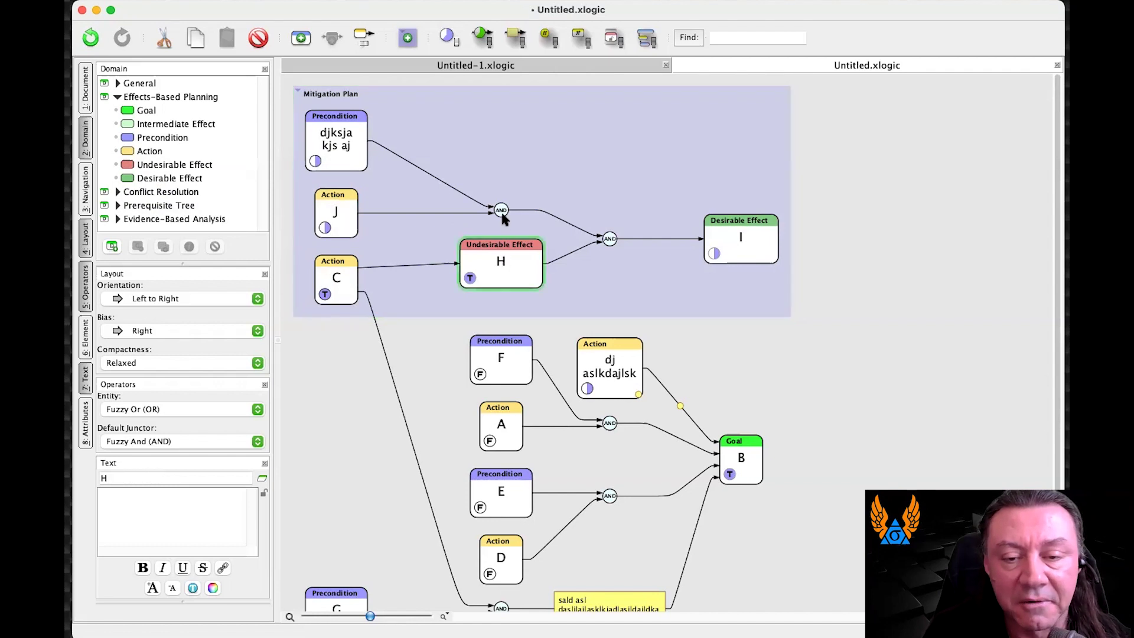
pyautogui.keyDown('shift'); pyautogui.click(500, 210); pyautogui.keyUp('shift')
pyautogui.keyDown('shift'); pyautogui.click(609, 238); pyautogui.keyUp('shift')
pyautogui.keyDown('shift'); pyautogui.click(736, 240); pyautogui.keyUp('shift')
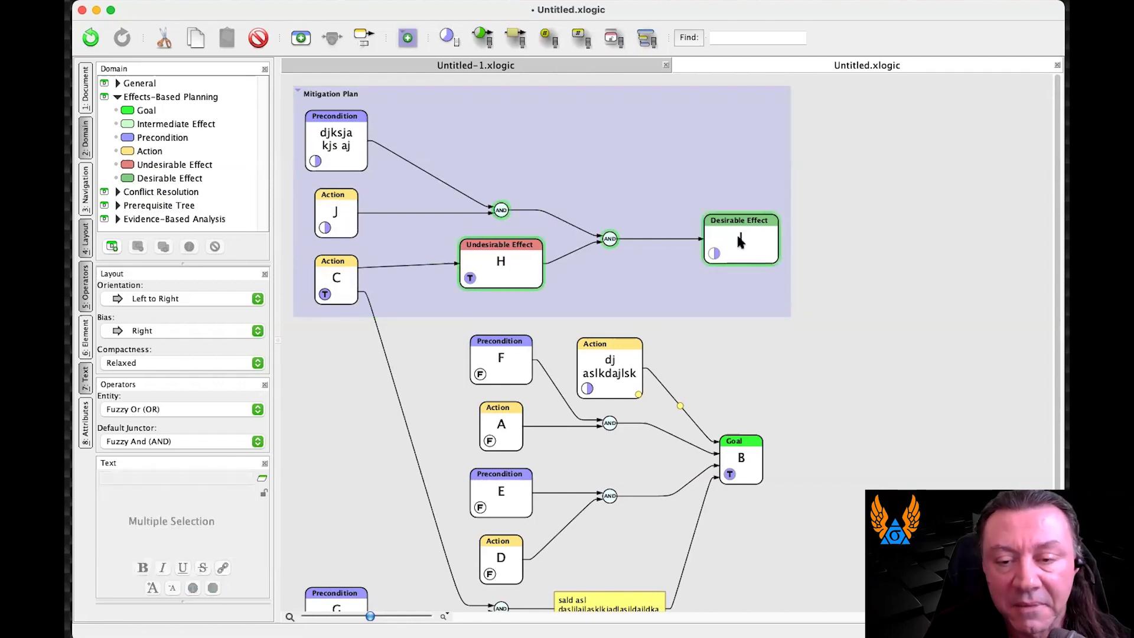
pyautogui.press('super+g')
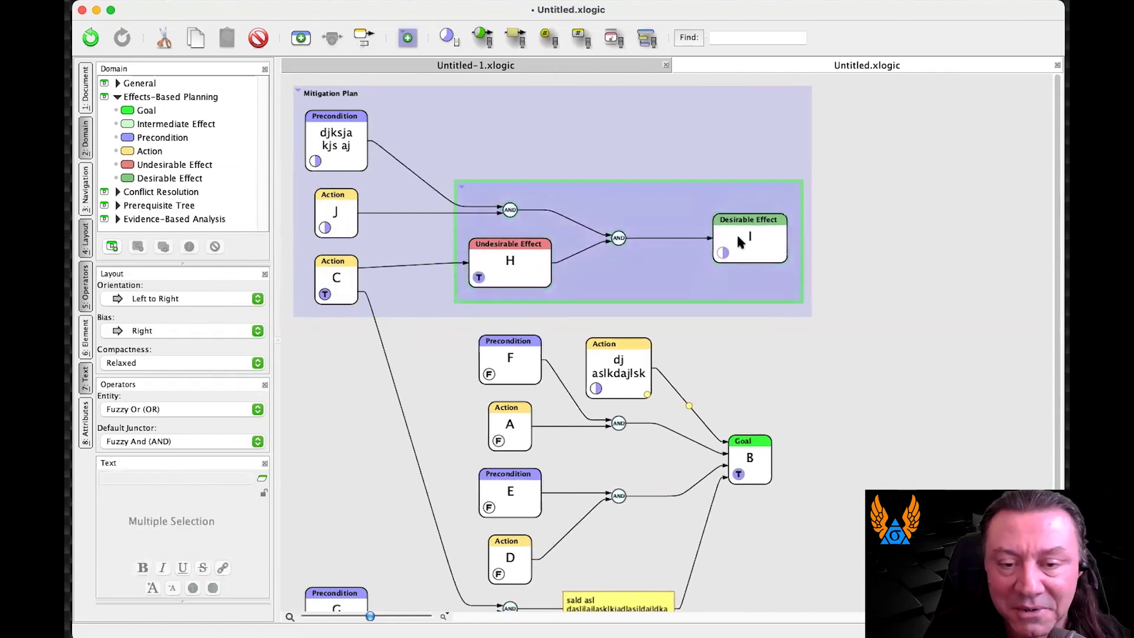
pyautogui.write('sdl aks;l kdsa')
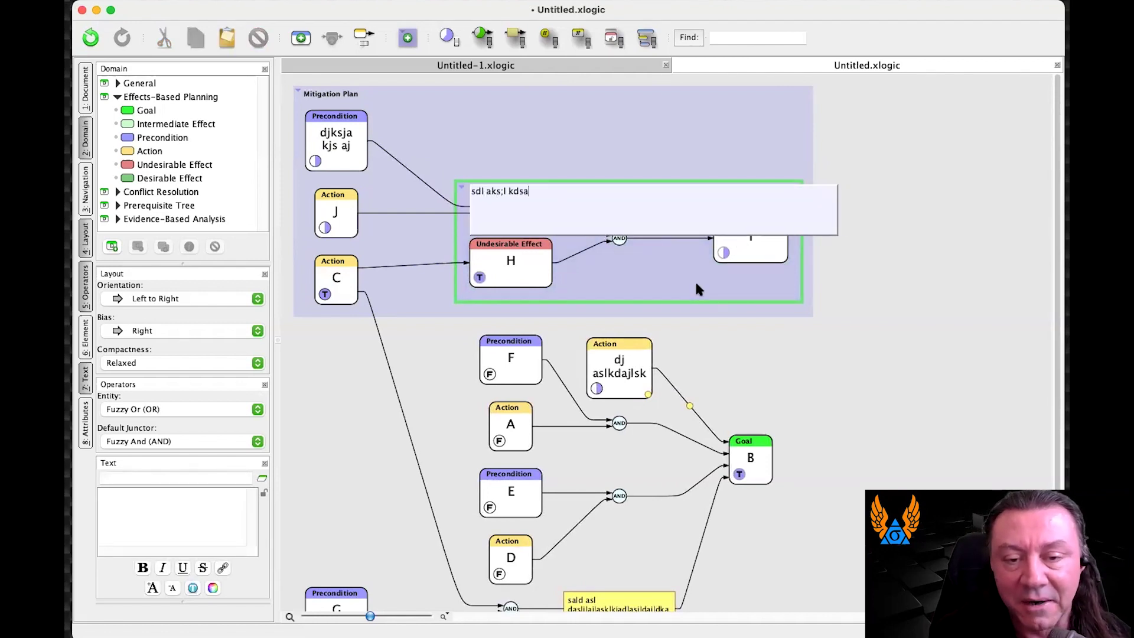
pyautogui.press('Return')
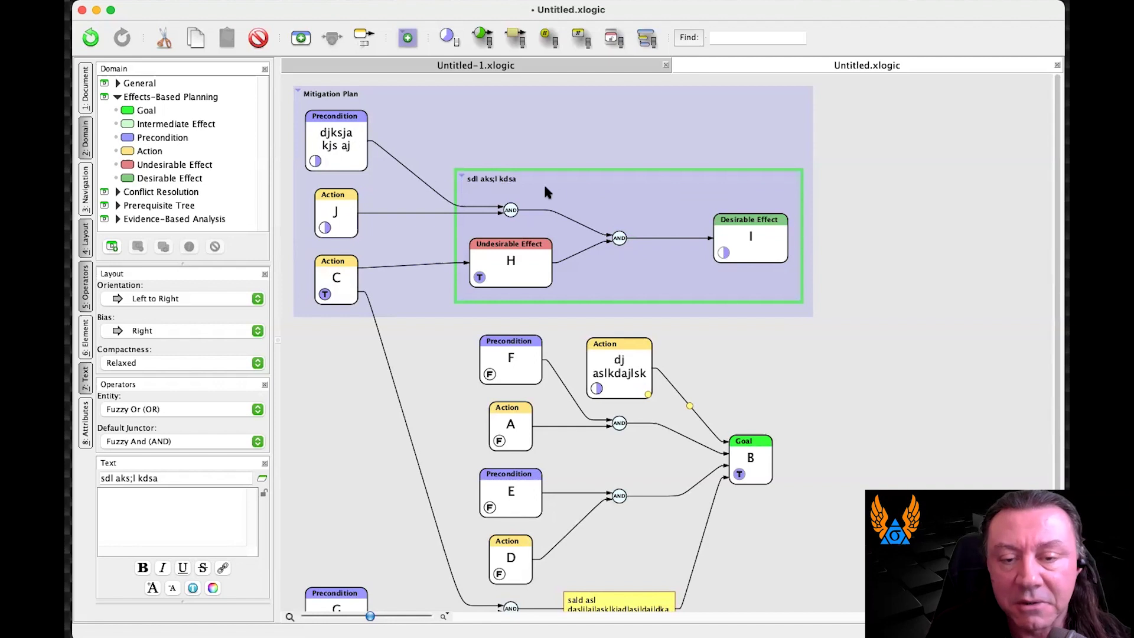
# Move the Precondition "djksja kjs aj" and Action C from Mitigation Plan into the nested group "sdl aks;l kdsa"
pyautogui.click(354, 147)
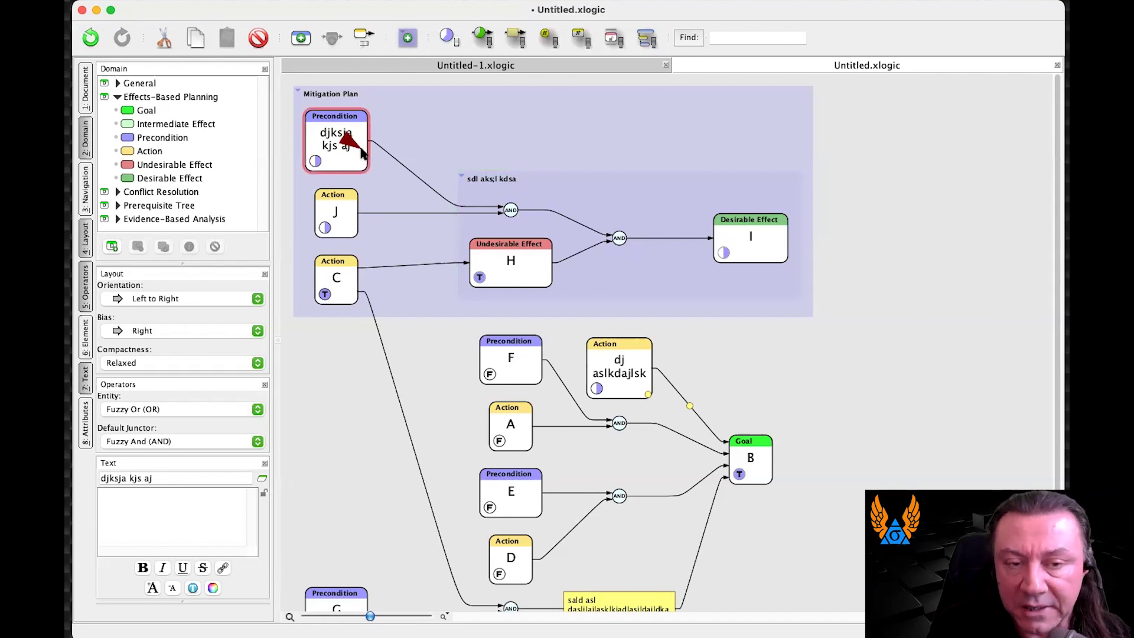
pyautogui.moveTo(361, 149); pyautogui.dragTo(563, 199)
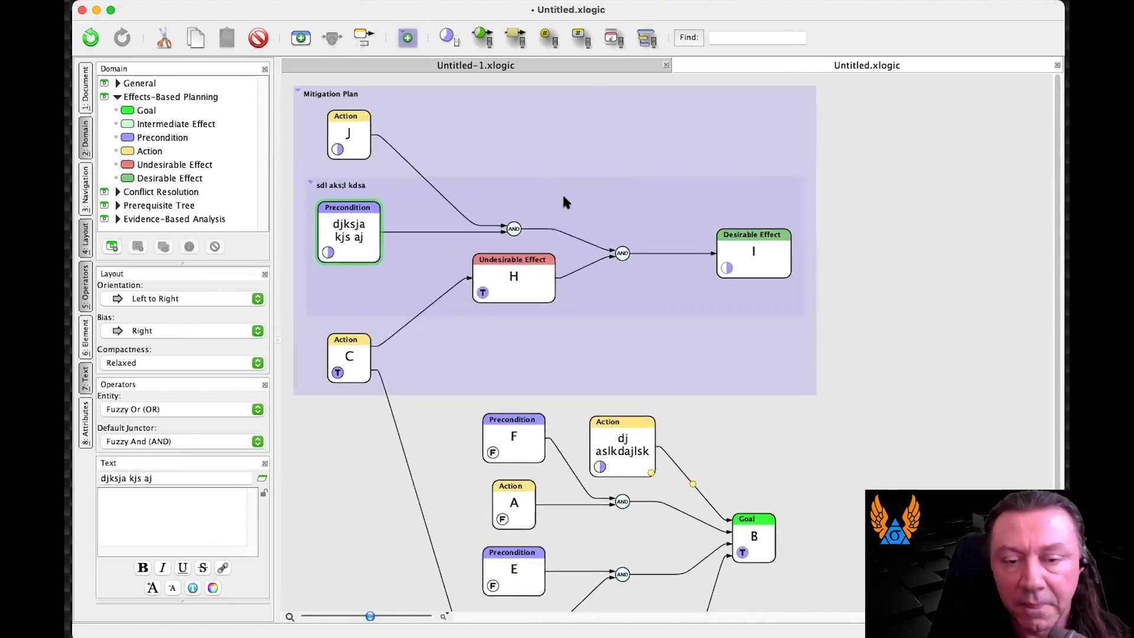
pyautogui.click(514, 229)
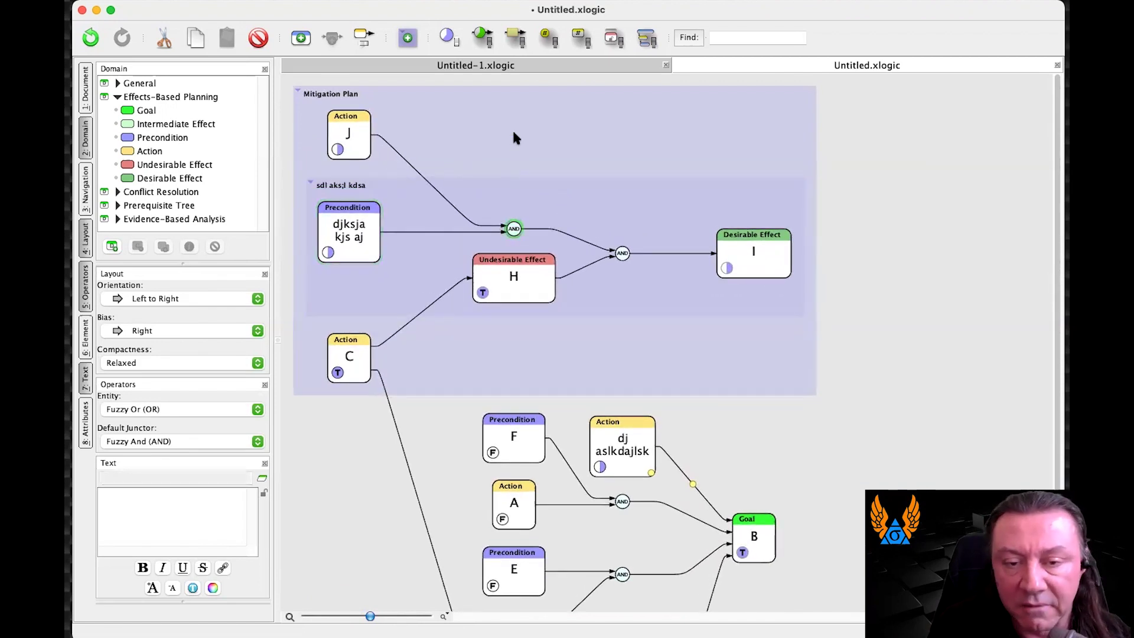
pyautogui.moveTo(515, 144); pyautogui.dragTo(543, 175)
pyautogui.moveTo(352, 372); pyautogui.dragTo(412, 268)
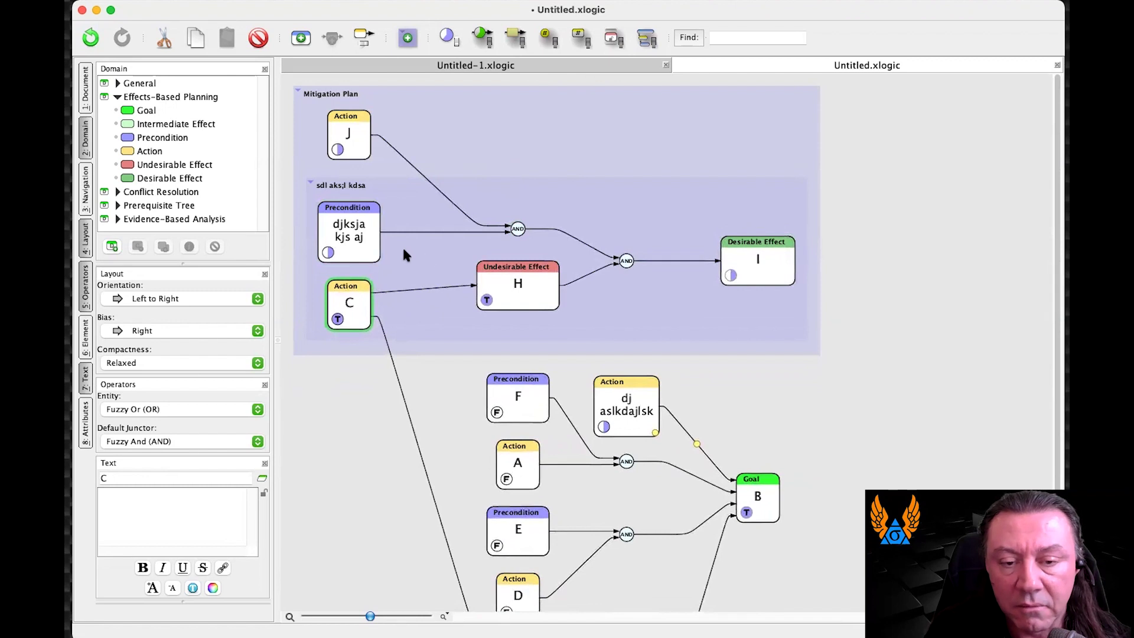
# Move the Precondition "djksja kjs aj" and Action C together out of the nested group and outside Mitigation Plan
pyautogui.click(367, 235)
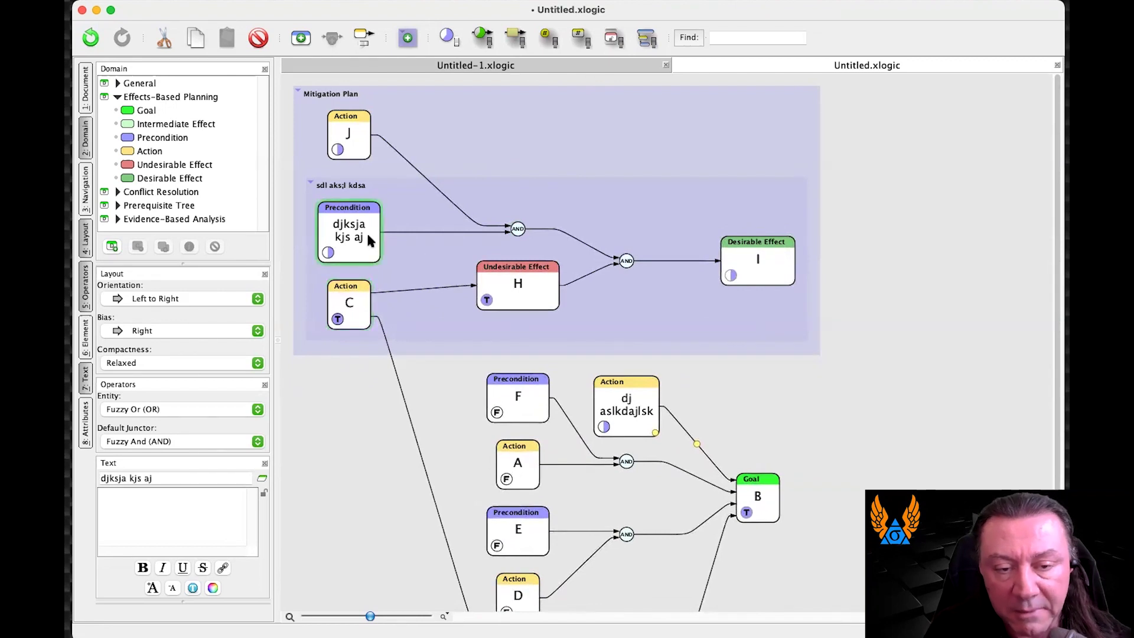
pyautogui.keyDown('shift'); pyautogui.click(352, 305); pyautogui.keyUp('shift')
pyautogui.moveTo(372, 228); pyautogui.dragTo(519, 114)
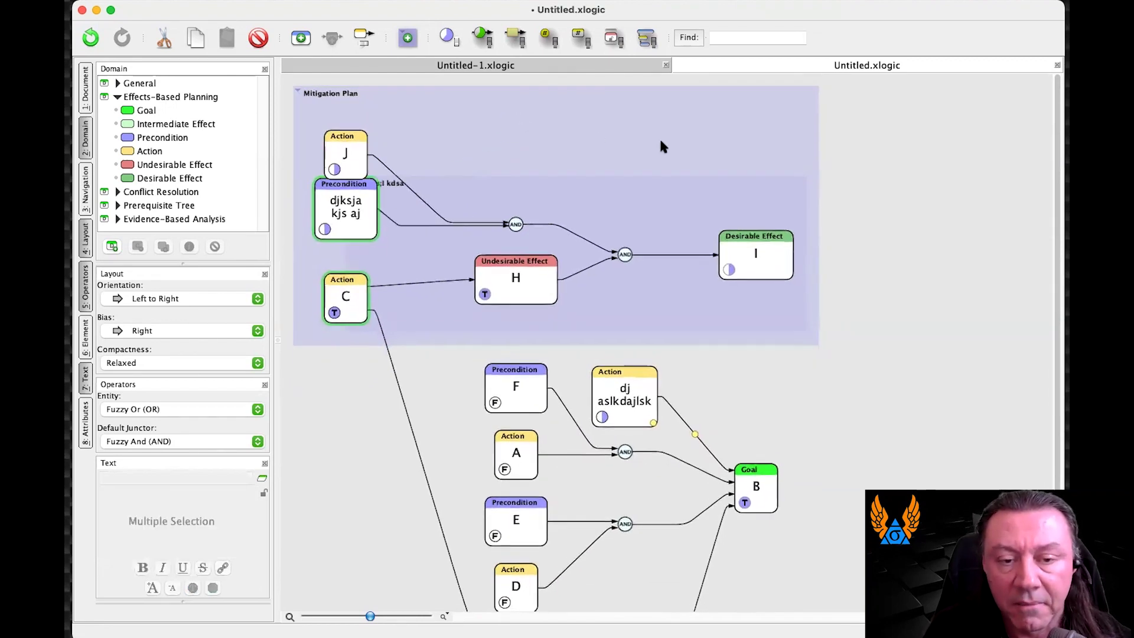
pyautogui.moveTo(345, 132); pyautogui.dragTo(885, 117)
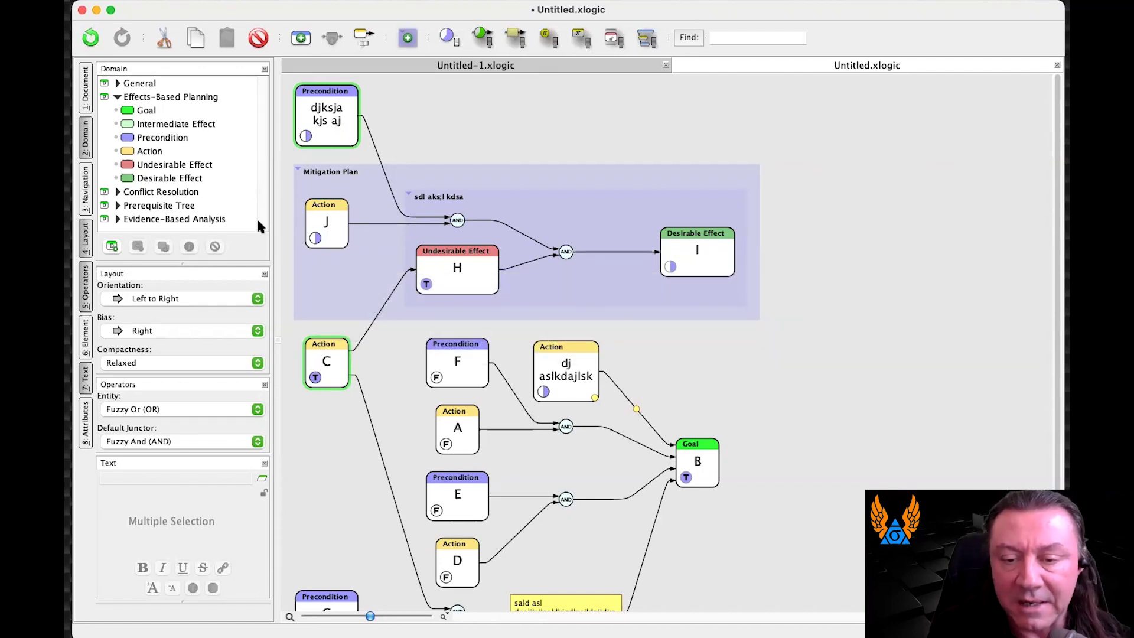
# Look briefly at the Untitled-1.xlogic diagram, and set the layout orientation of Untitled.xlogic to Bottom to Top
pyautogui.click(702, 458)
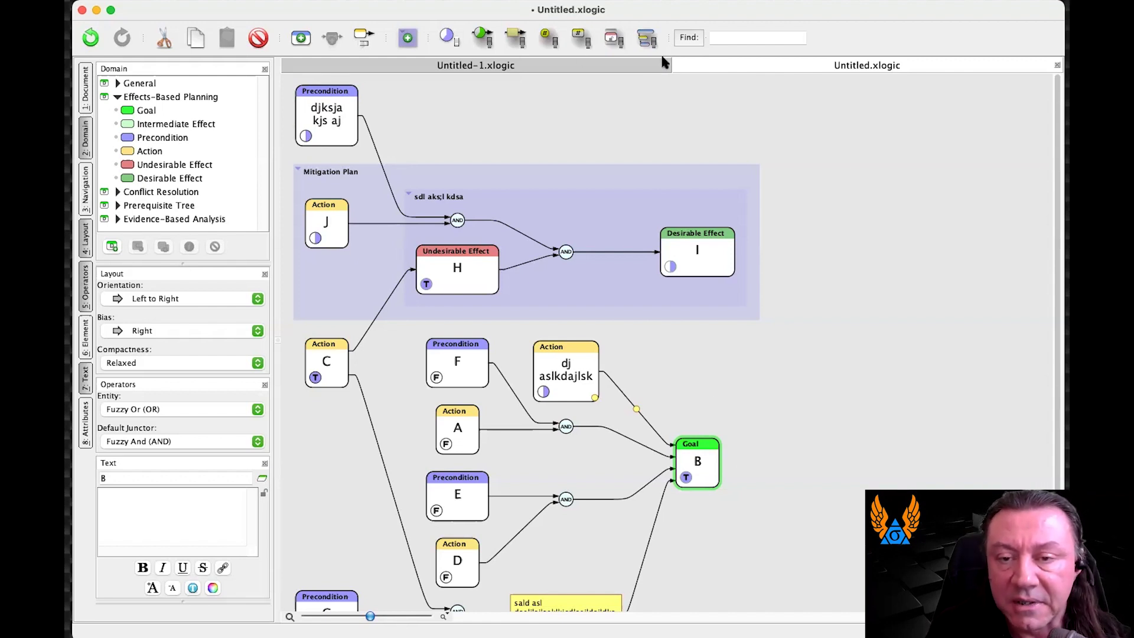
pyautogui.click(637, 62)
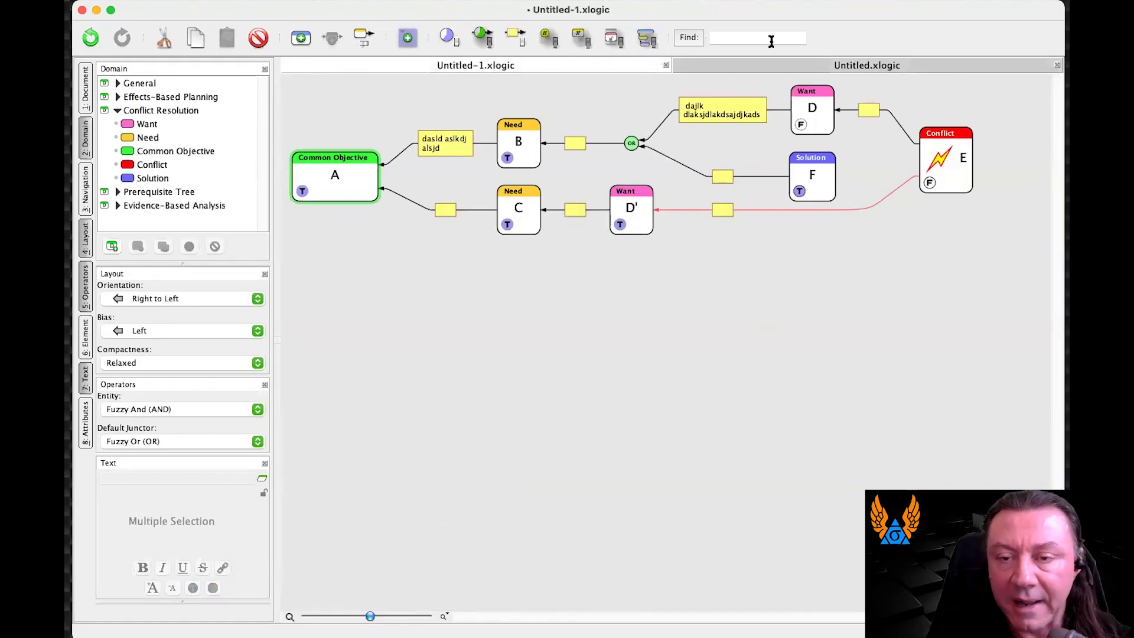
pyautogui.click(761, 62)
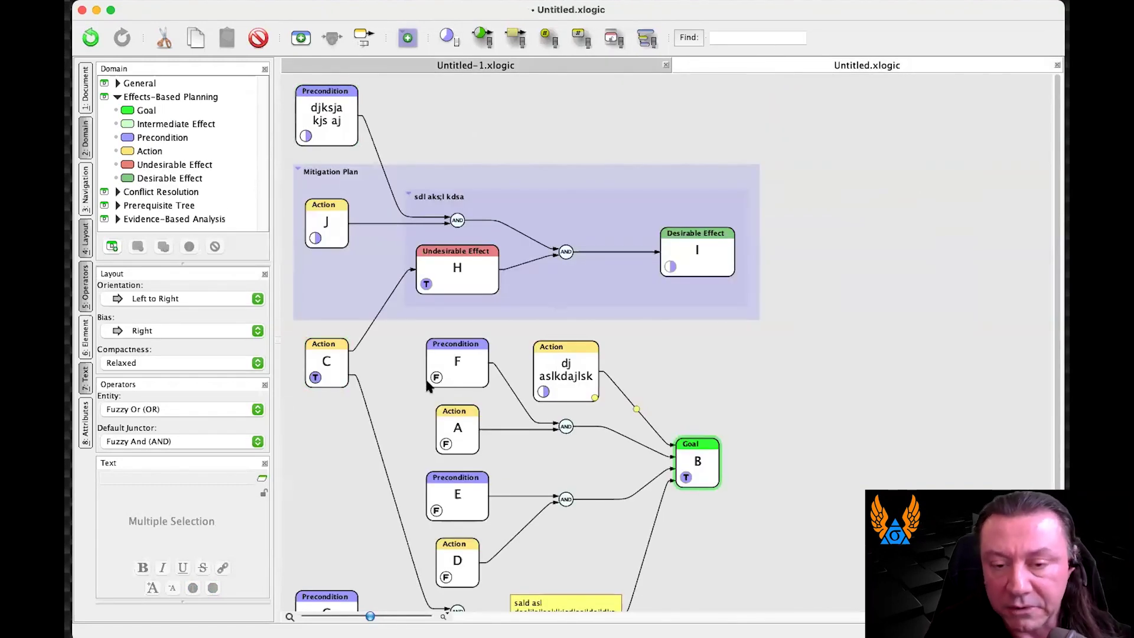
pyautogui.click(124, 294)
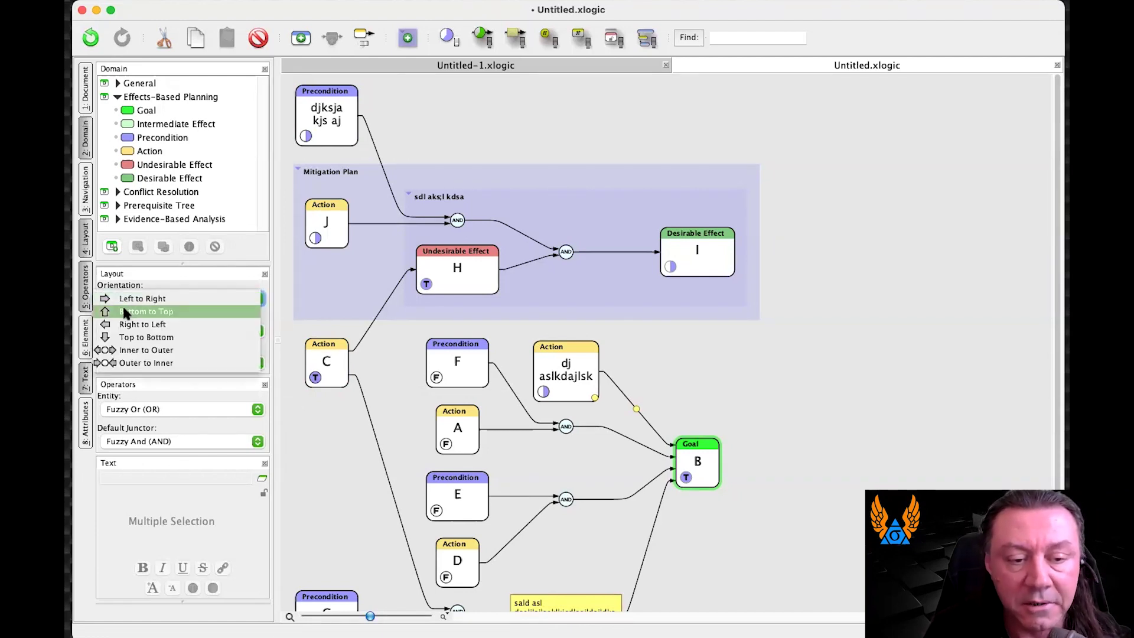
pyautogui.click(126, 312)
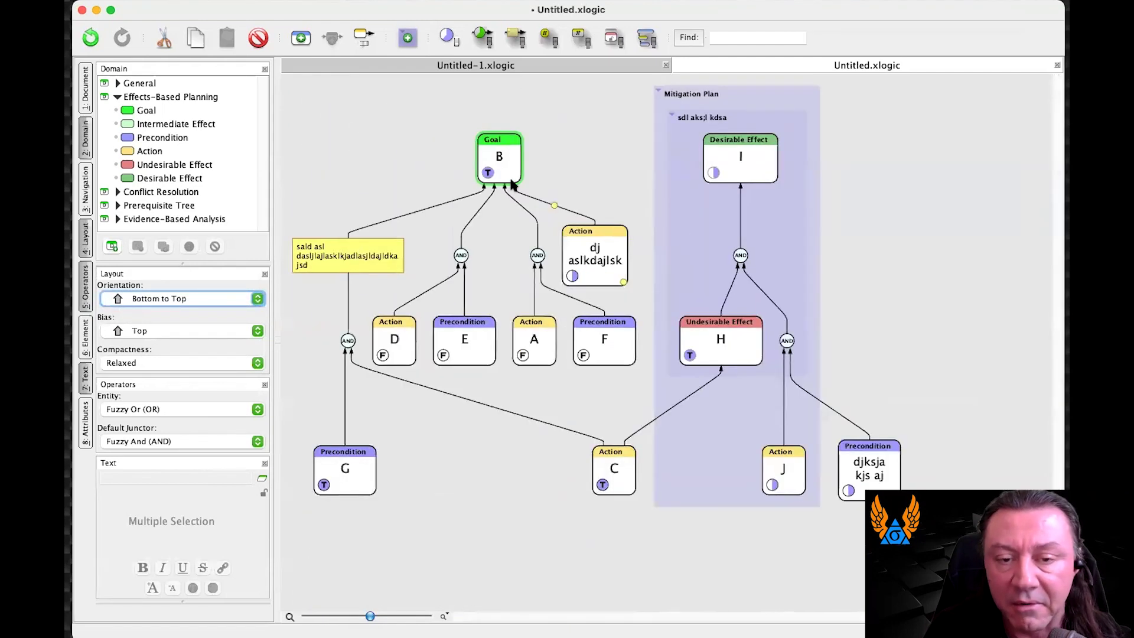
# Try the Top to Bottom layout orientation and return the diagram to Bottom to Top
pyautogui.click(203, 297)
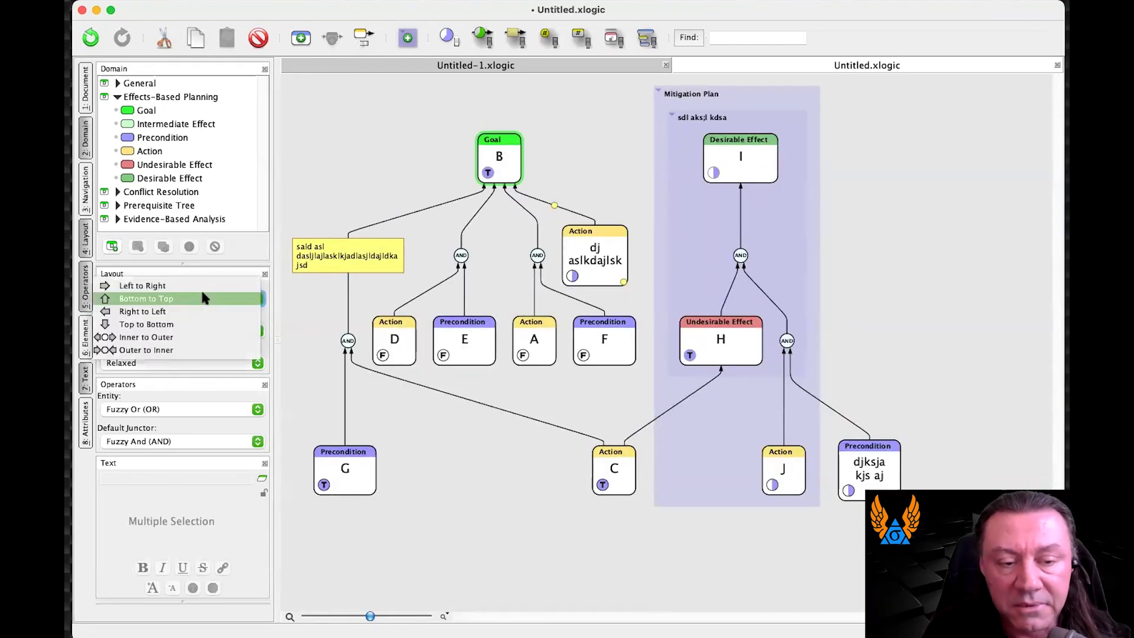
pyautogui.click(199, 324)
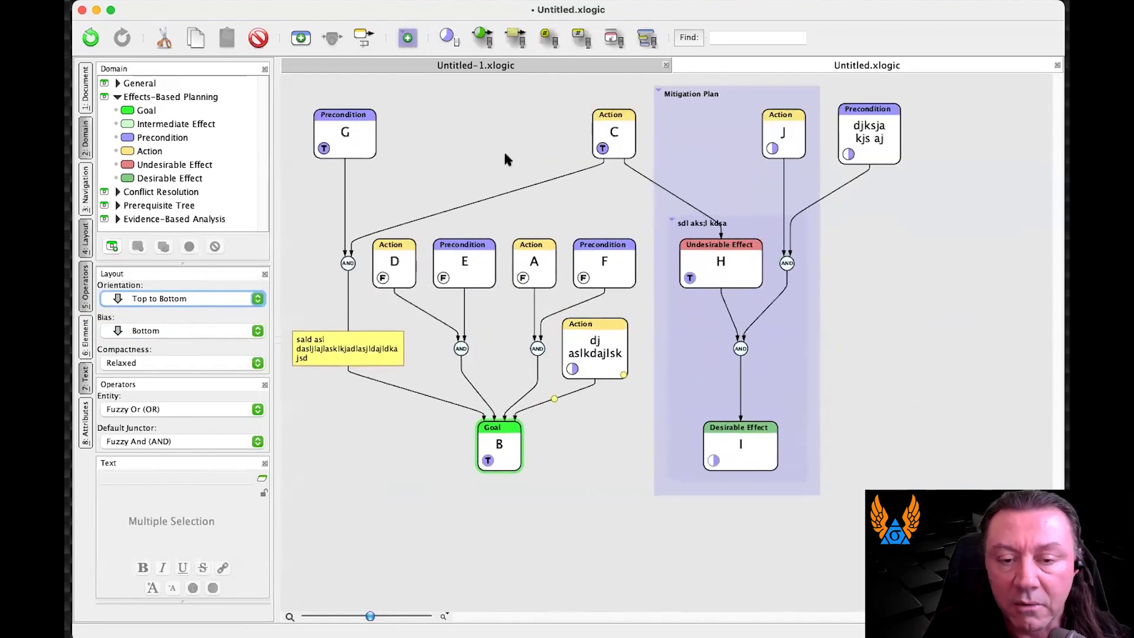
pyautogui.click(499, 149)
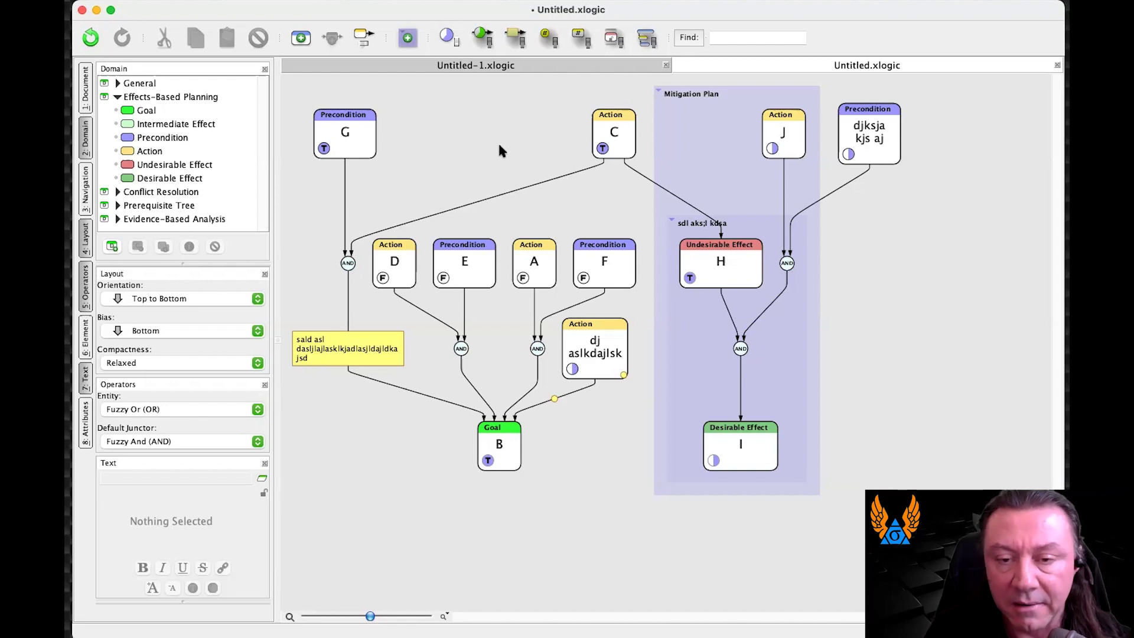
pyautogui.click(197, 300)
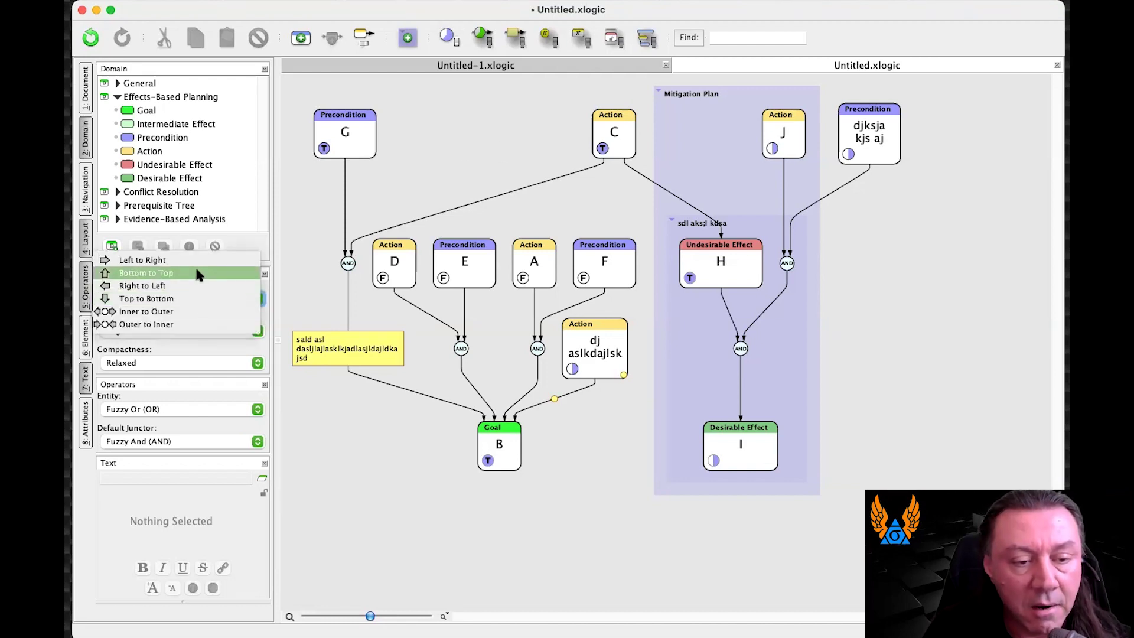
pyautogui.click(146, 273)
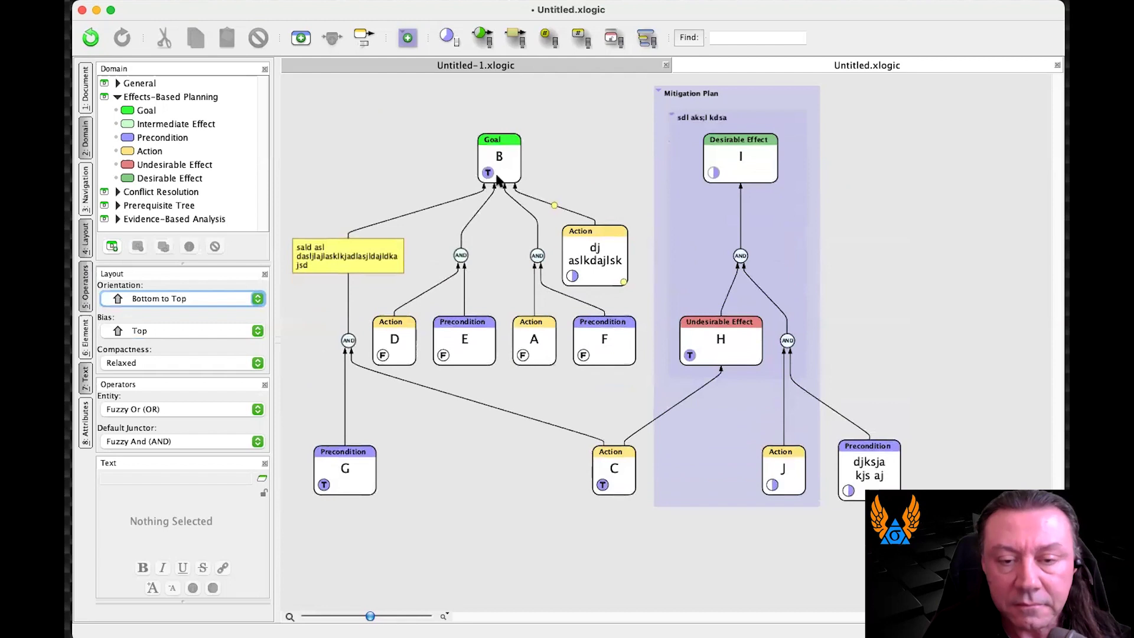
# Examine Action C's links to Undesirable Effect H and through the AND junctor to Goal B, plus Action "dj aslkdajlsk"
pyautogui.click(616, 469)
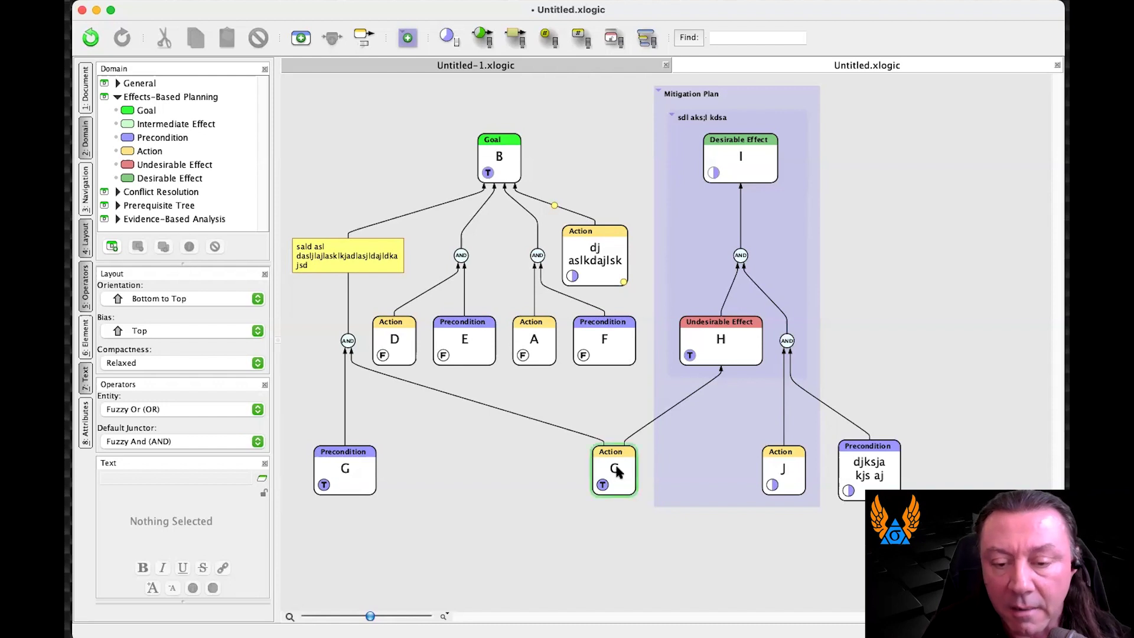
pyautogui.click(710, 347)
pyautogui.click(348, 341)
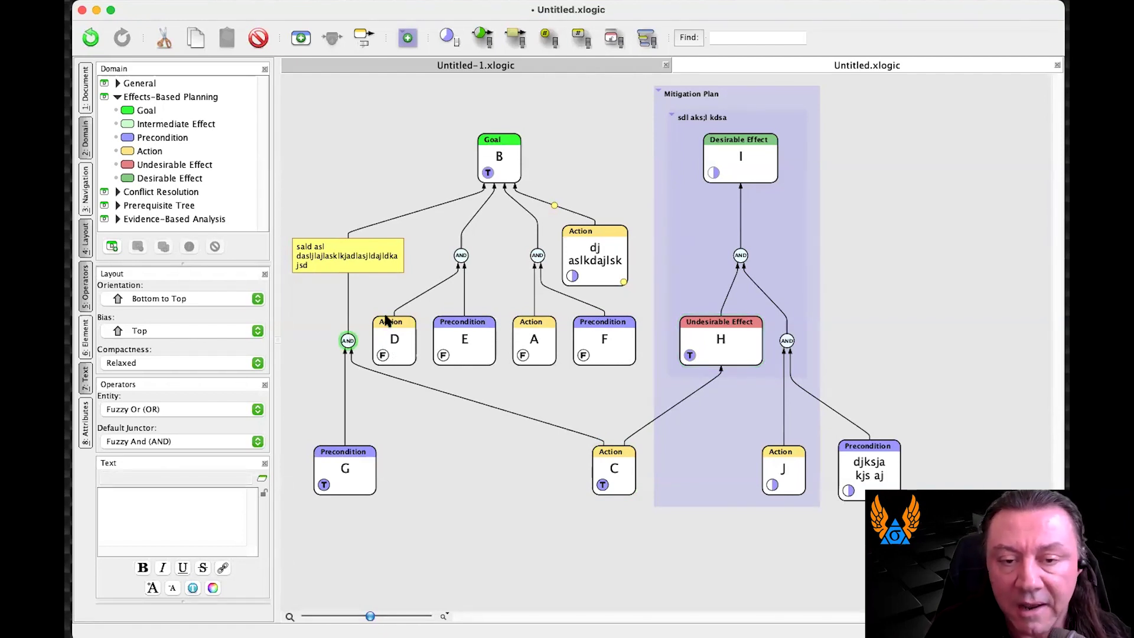
pyautogui.click(513, 162)
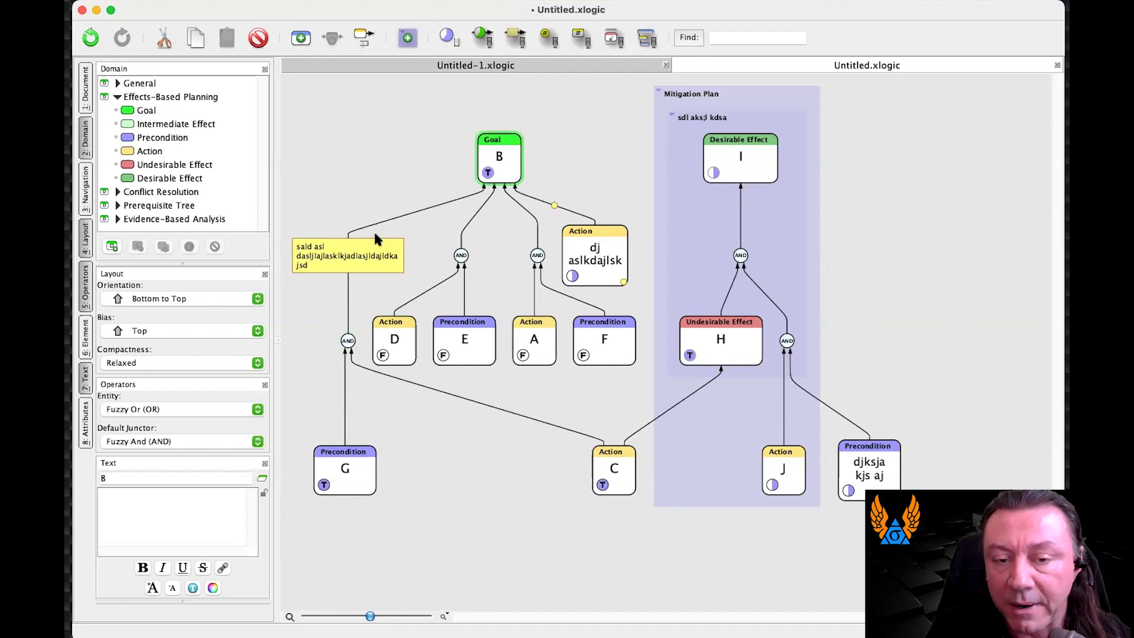
pyautogui.click(347, 341)
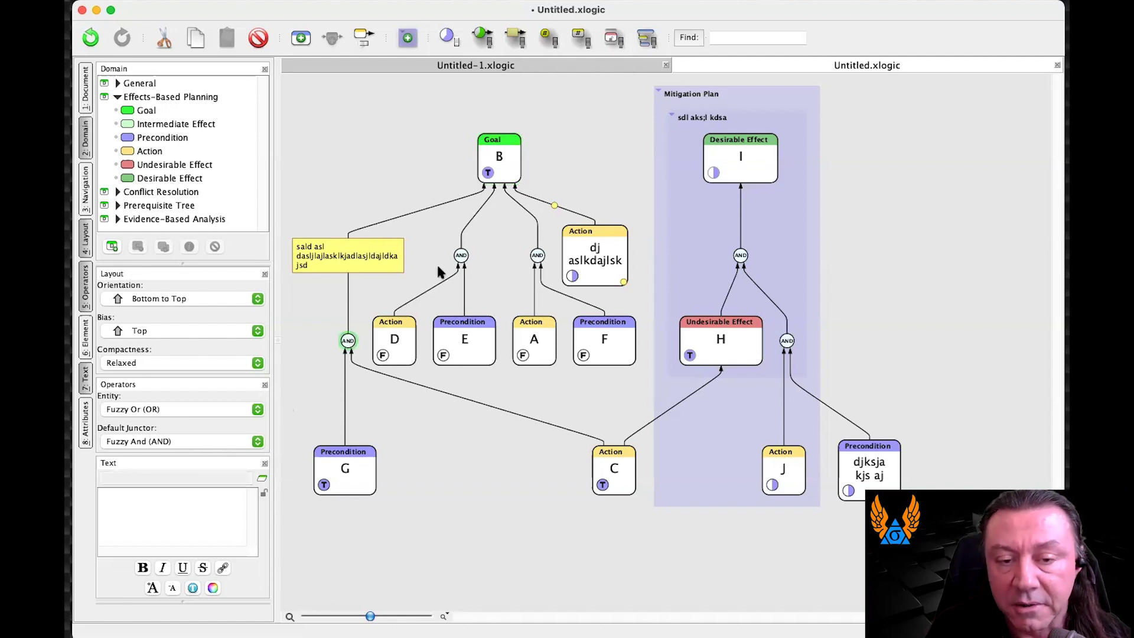
pyautogui.click(588, 249)
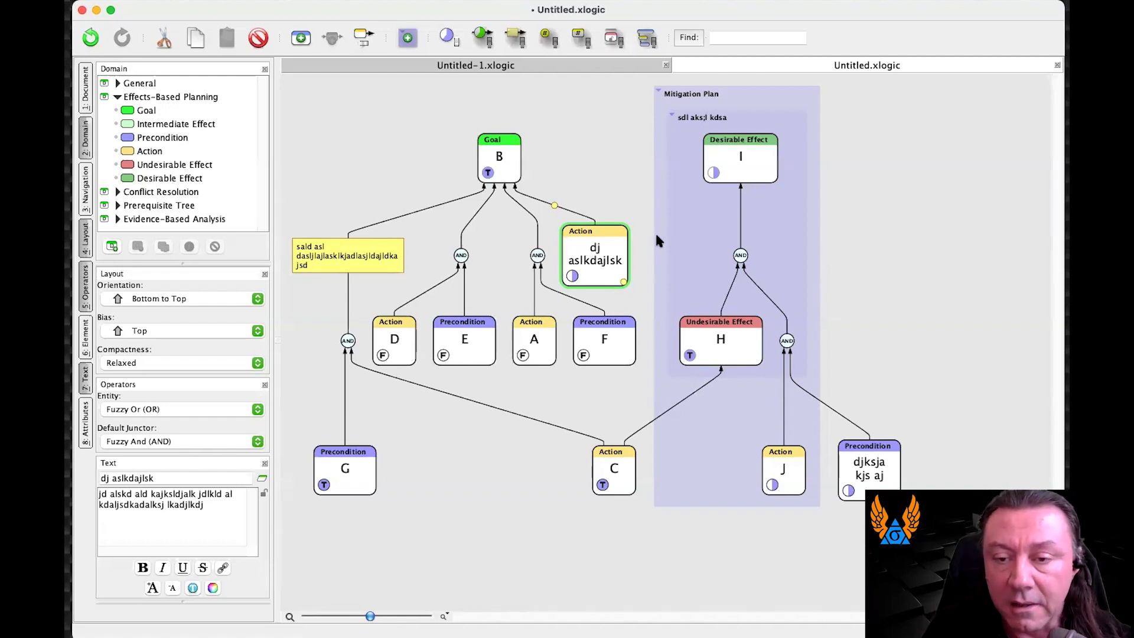
pyautogui.click(709, 220)
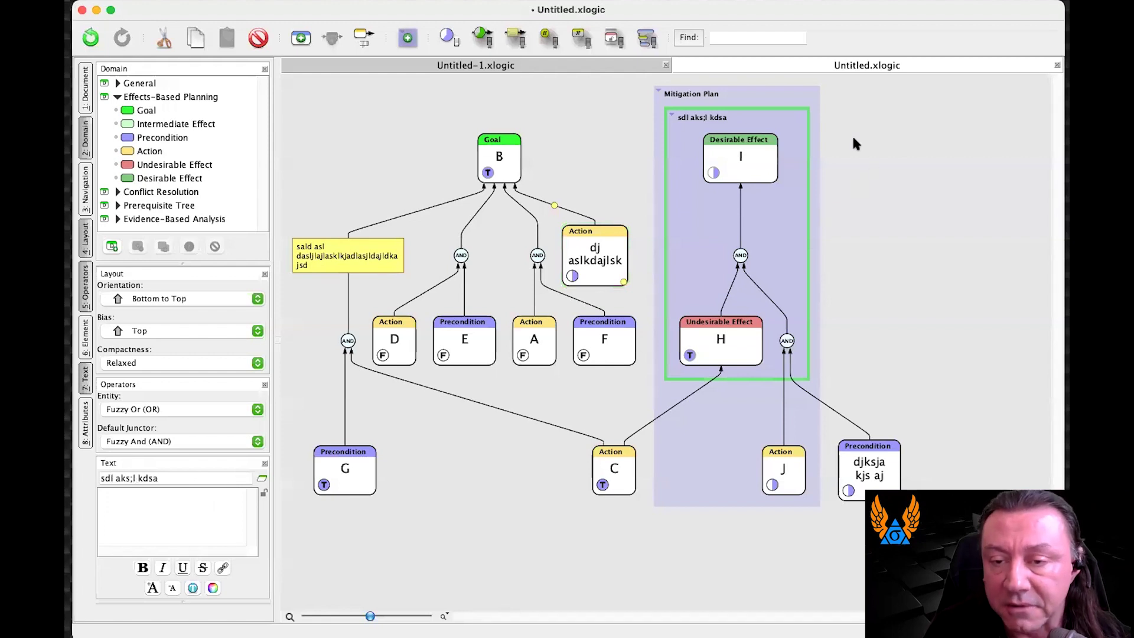
pyautogui.click(869, 153)
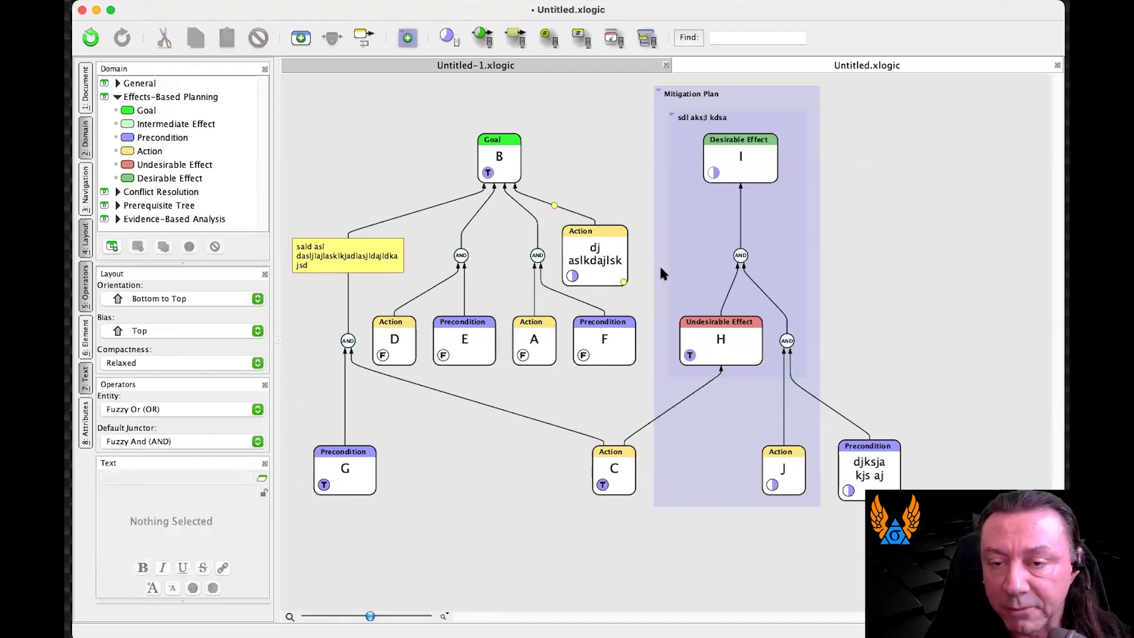
# Group Goal B with its direct supporting entities and junctors, and nest Actions A and "dj aslkdajlsk", Precondition F and their AND junctor inside
pyautogui.moveTo(373, 138); pyautogui.dragTo(608, 264)
pyautogui.press('super+g')
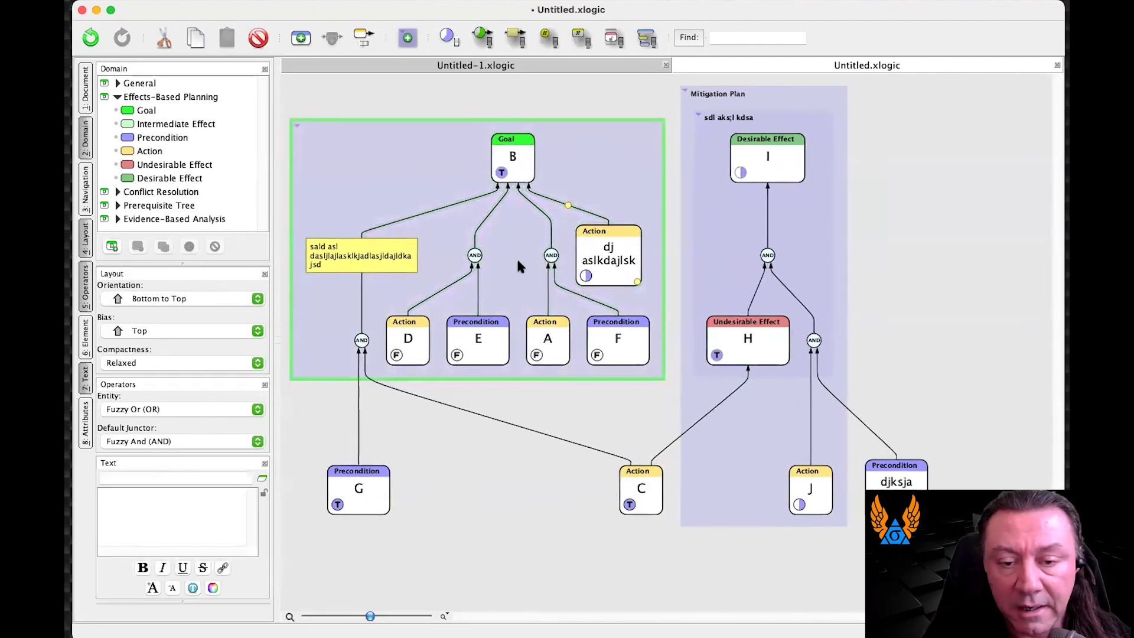
pyautogui.moveTo(527, 243); pyautogui.dragTo(624, 326)
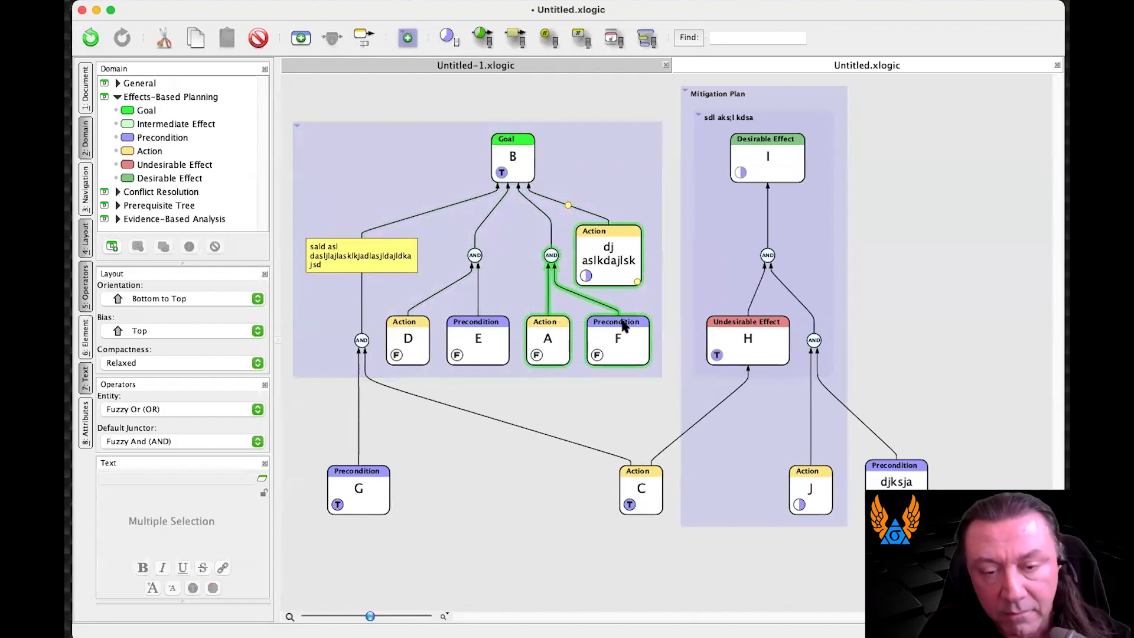
pyautogui.press('super+g')
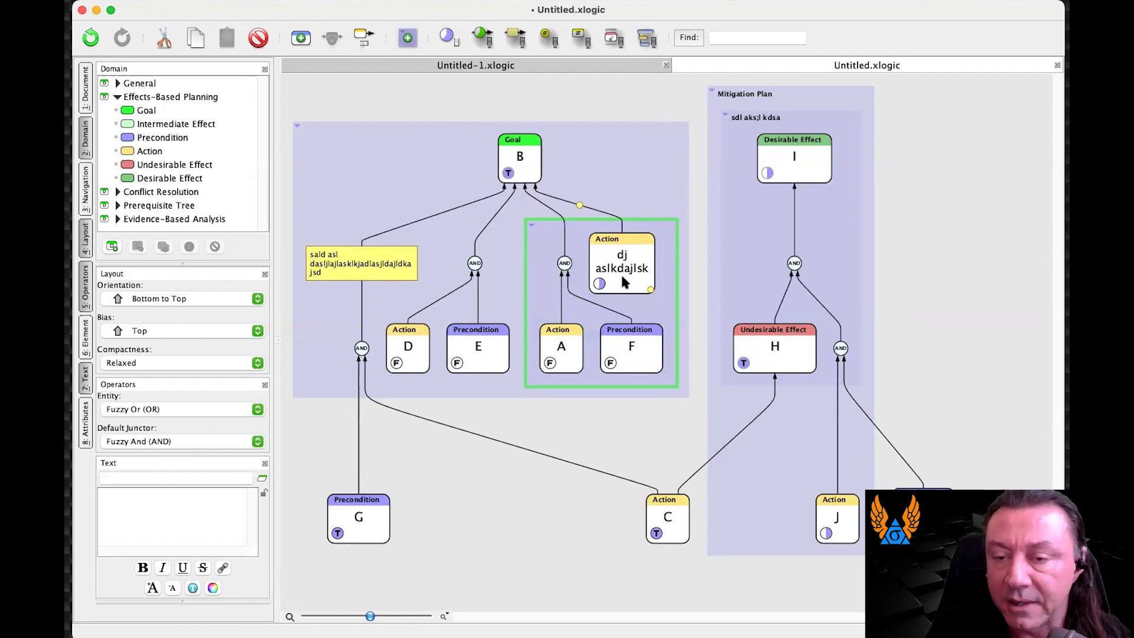
# Move the untitled group holding Actions A and "dj aslkdajlsk" and Precondition F into Mitigation Plan, and from there outside all groups
pyautogui.click(736, 238)
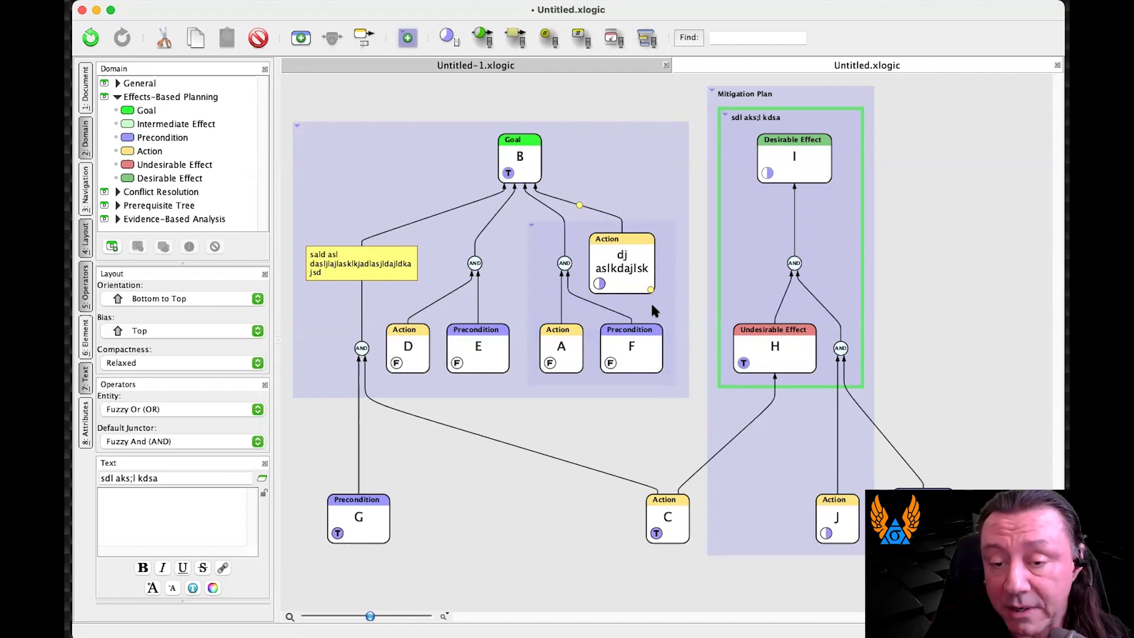
pyautogui.moveTo(650, 308); pyautogui.dragTo(720, 395)
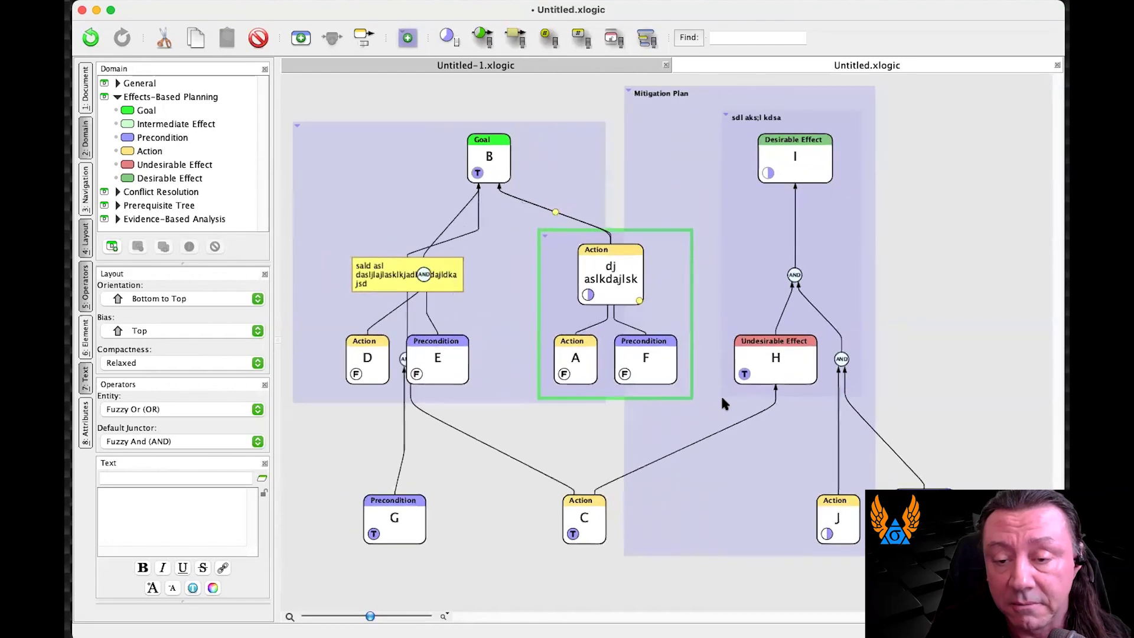
pyautogui.moveTo(689, 304); pyautogui.dragTo(767, 236)
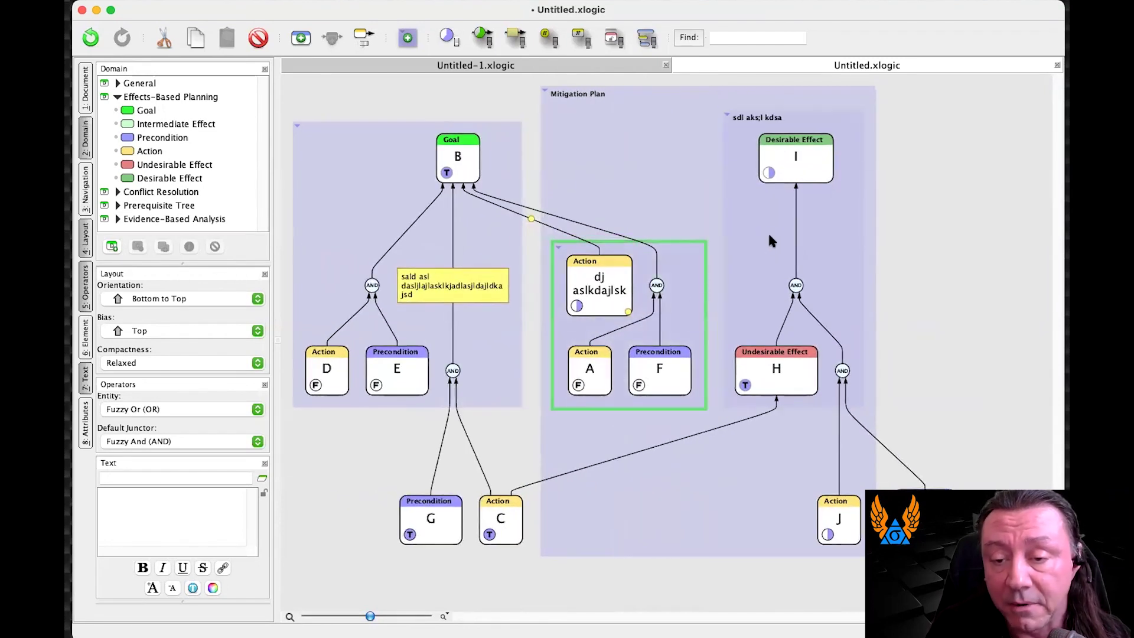
pyautogui.moveTo(707, 265); pyautogui.dragTo(918, 204)
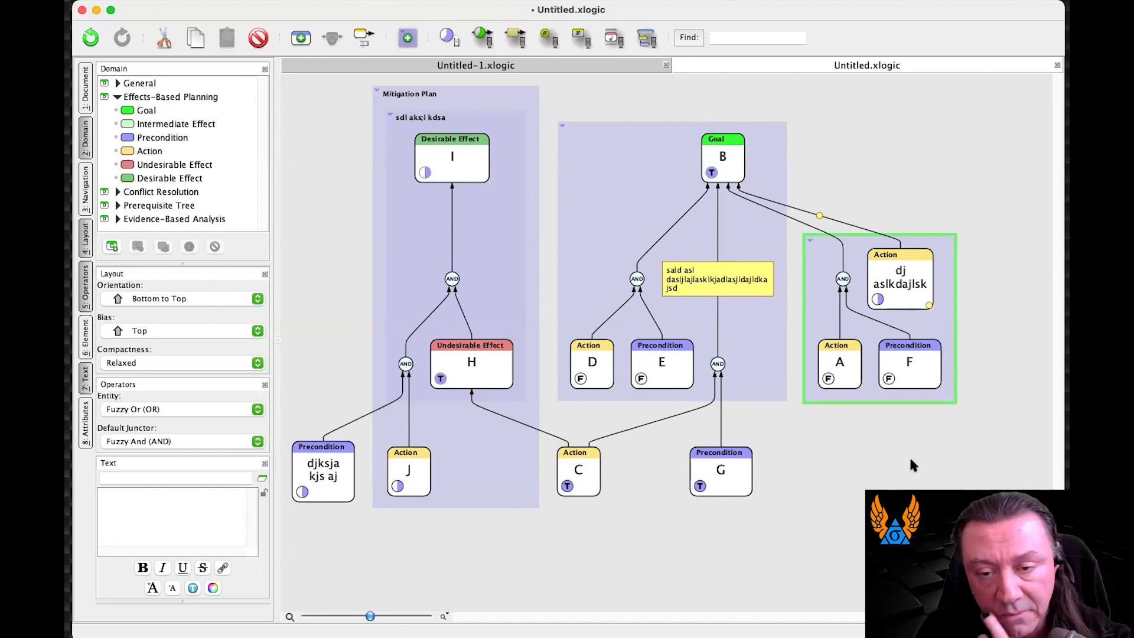
# Move the Goal B group inside "sdl aks;l kdsa" and collapse it, its parent group and Mitigation Plan from the innermost outward
pyautogui.moveTo(609, 174); pyautogui.dragTo(508, 207)
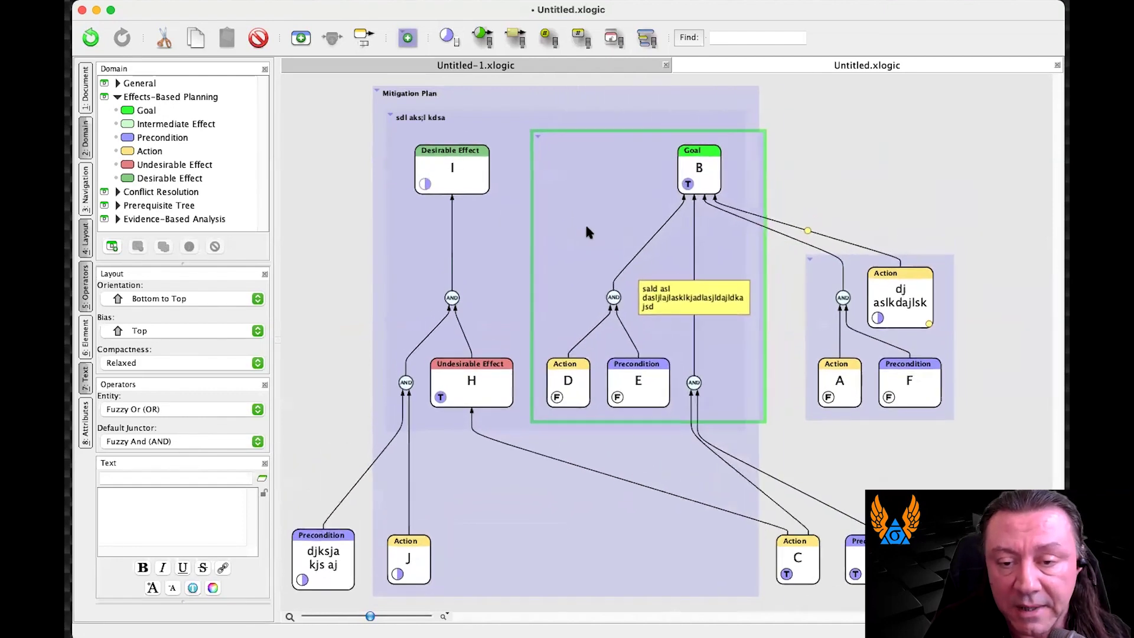
pyautogui.click(535, 139)
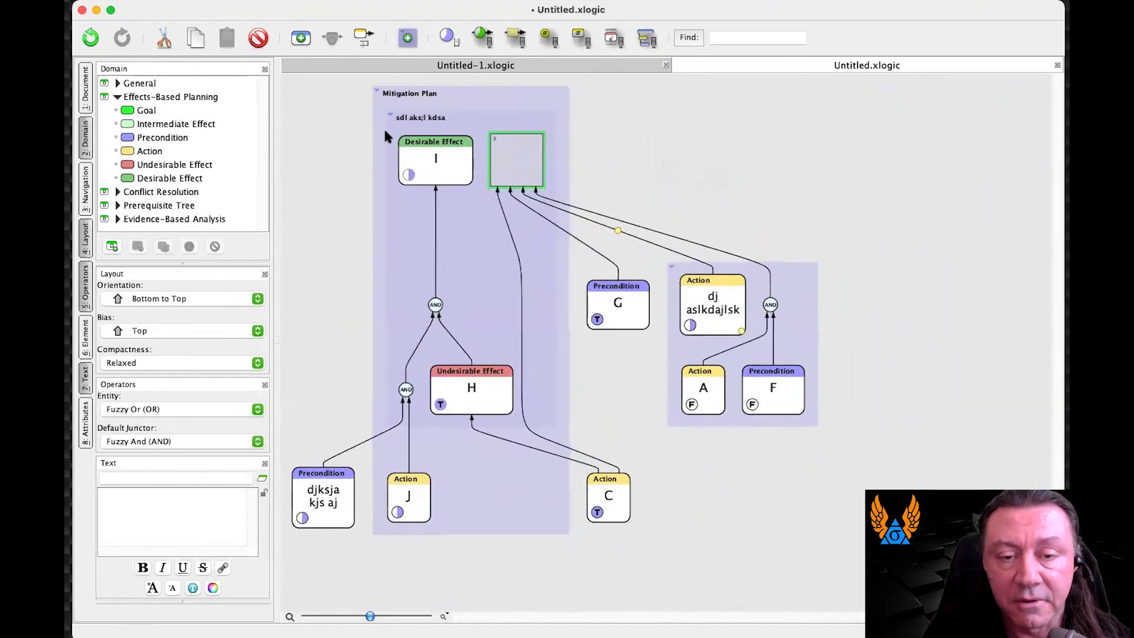
pyautogui.click(389, 115)
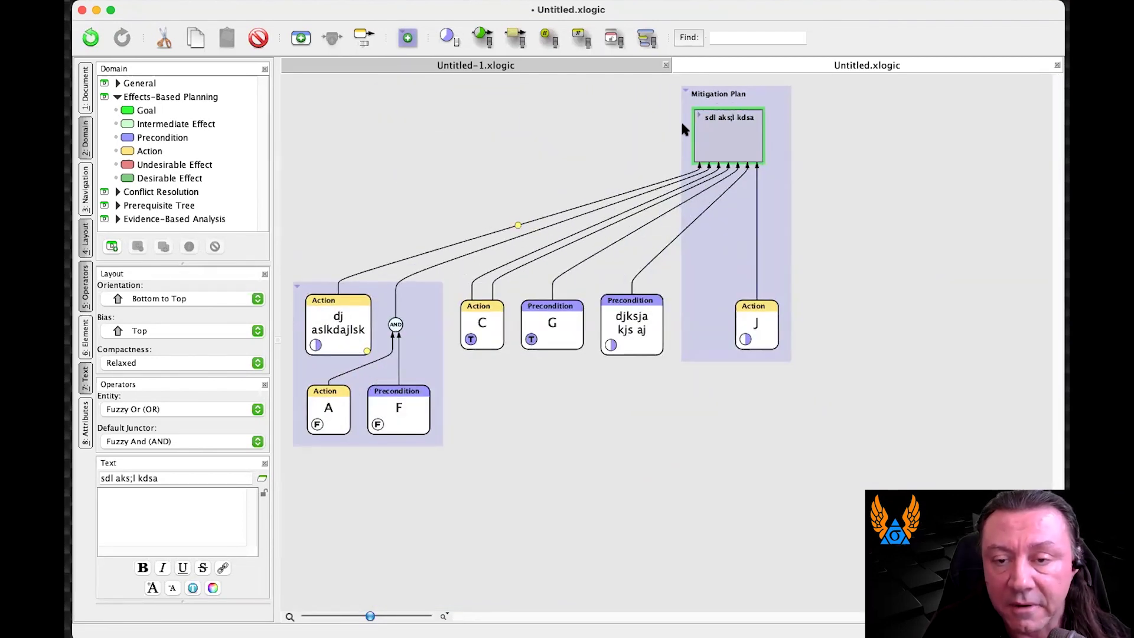
pyautogui.click(683, 93)
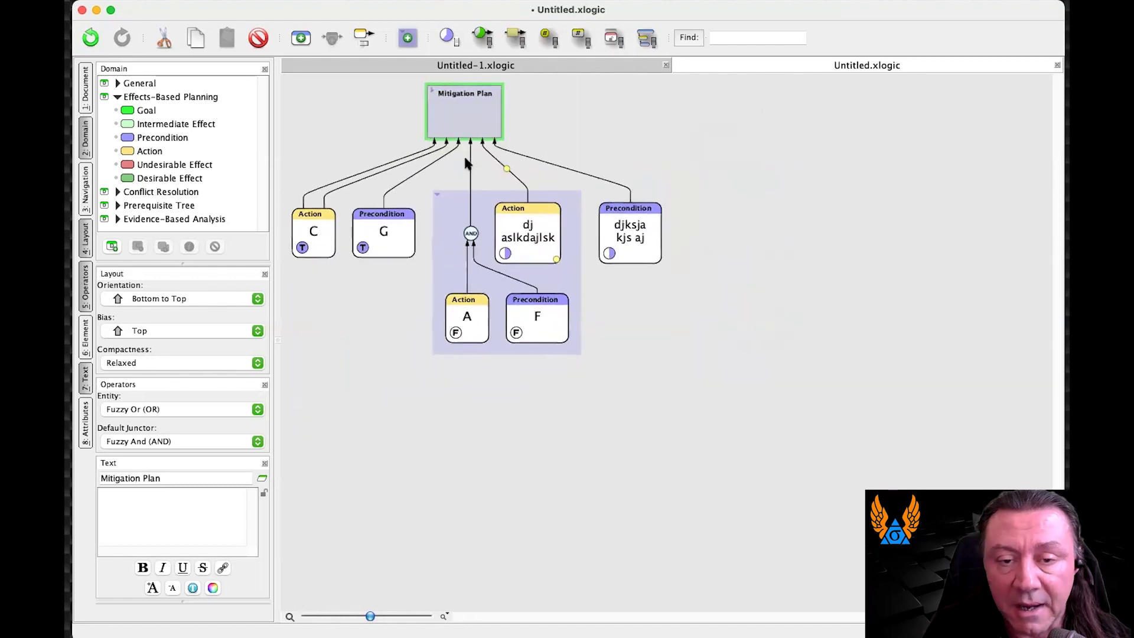
# Expand Mitigation Plan and the "sdl aks;l kdsa" group inside it, and collapse both again one level at a time
pyautogui.click(431, 90)
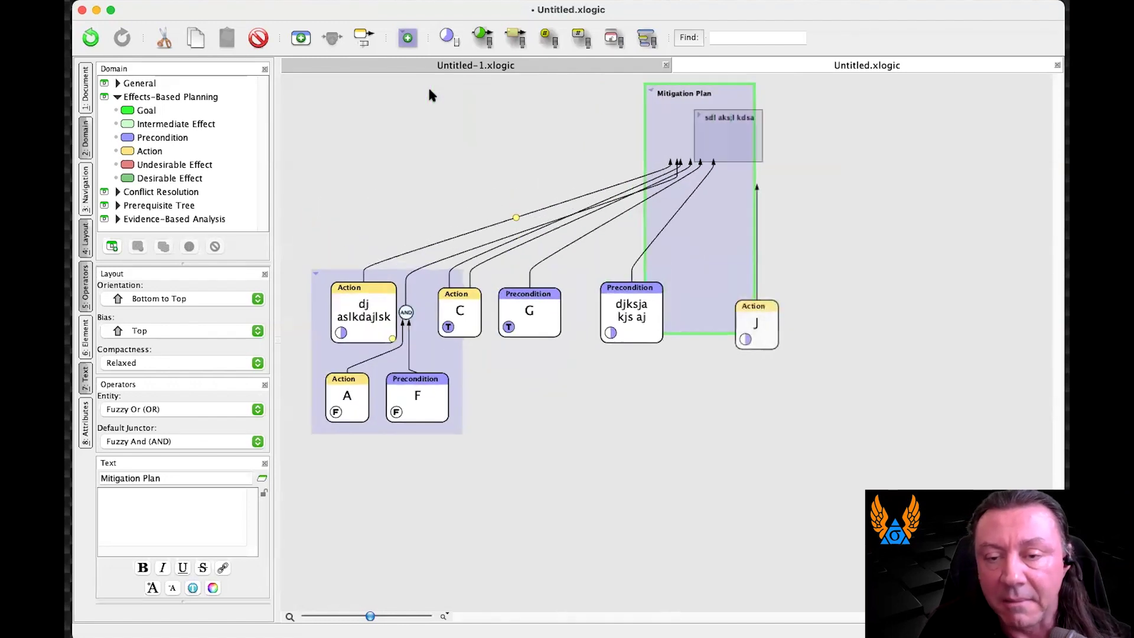
pyautogui.click(698, 114)
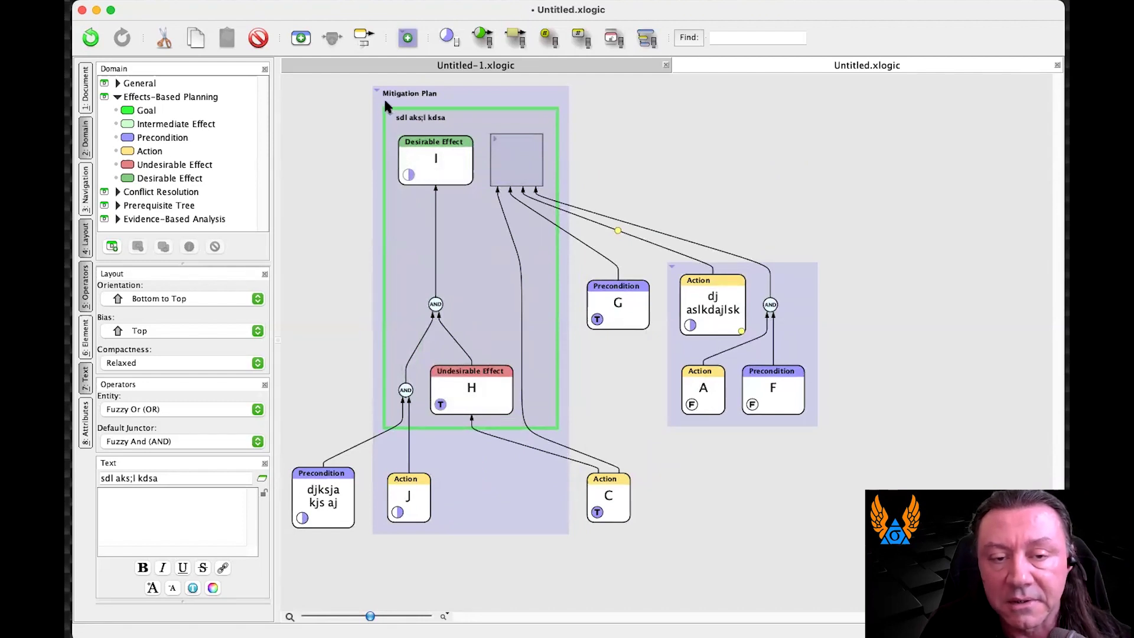
pyautogui.click(387, 113)
pyautogui.click(685, 89)
pyautogui.click(685, 89)
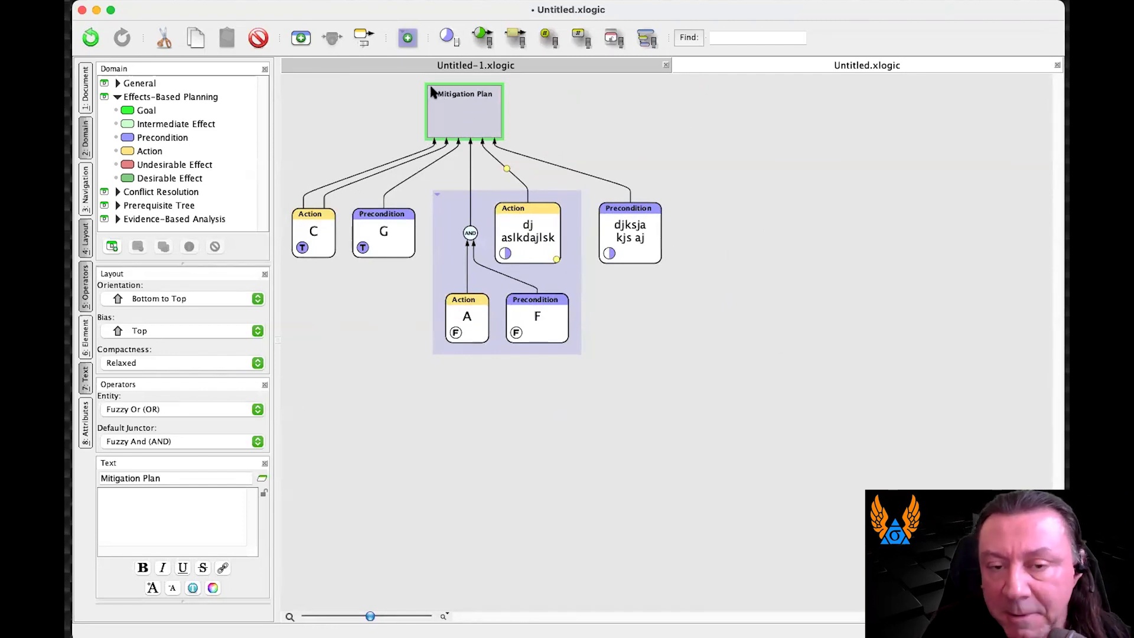
# Deep-collapse Mitigation Plan together with all its nested groups, and fully expand every level again
pyautogui.click(430, 92)
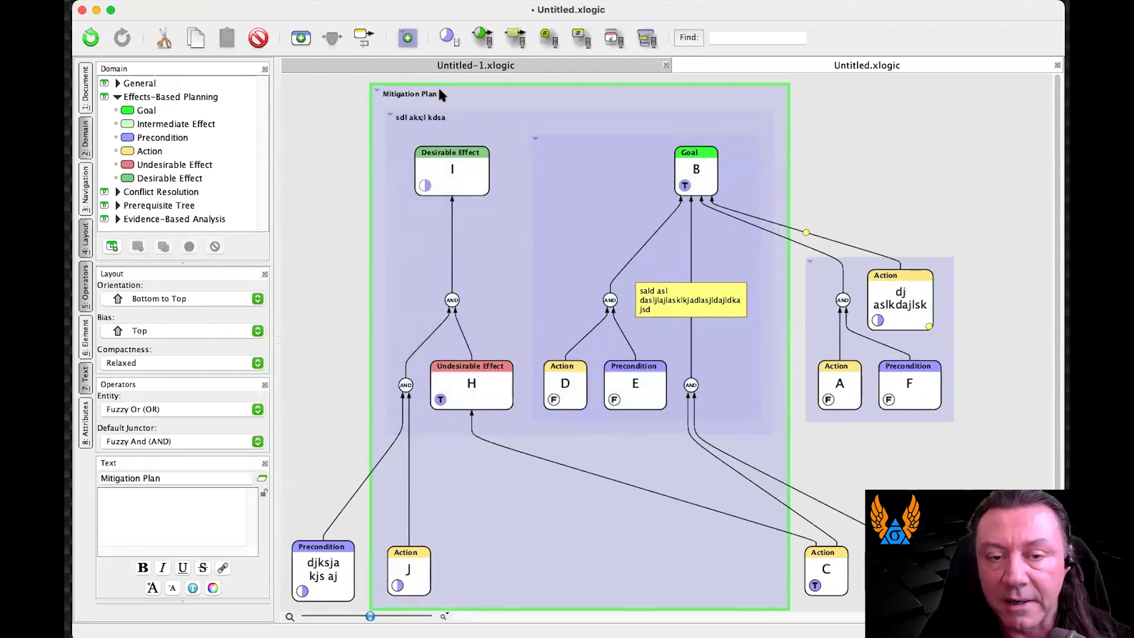
pyautogui.rightClick(490, 96)
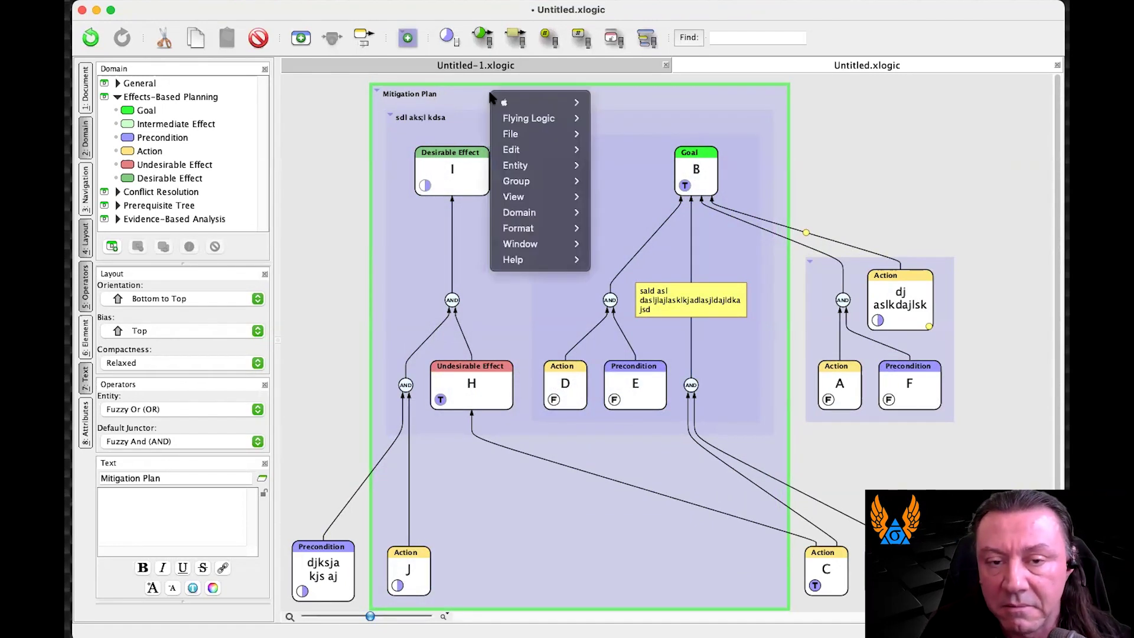
pyautogui.moveTo(511, 179)
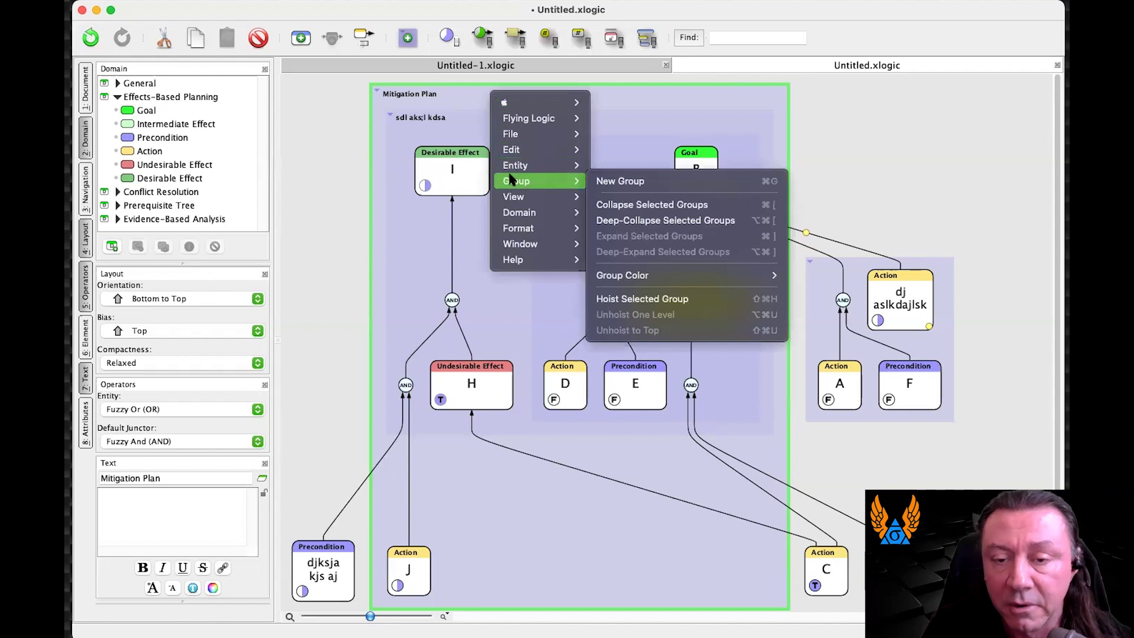
pyautogui.click(755, 222)
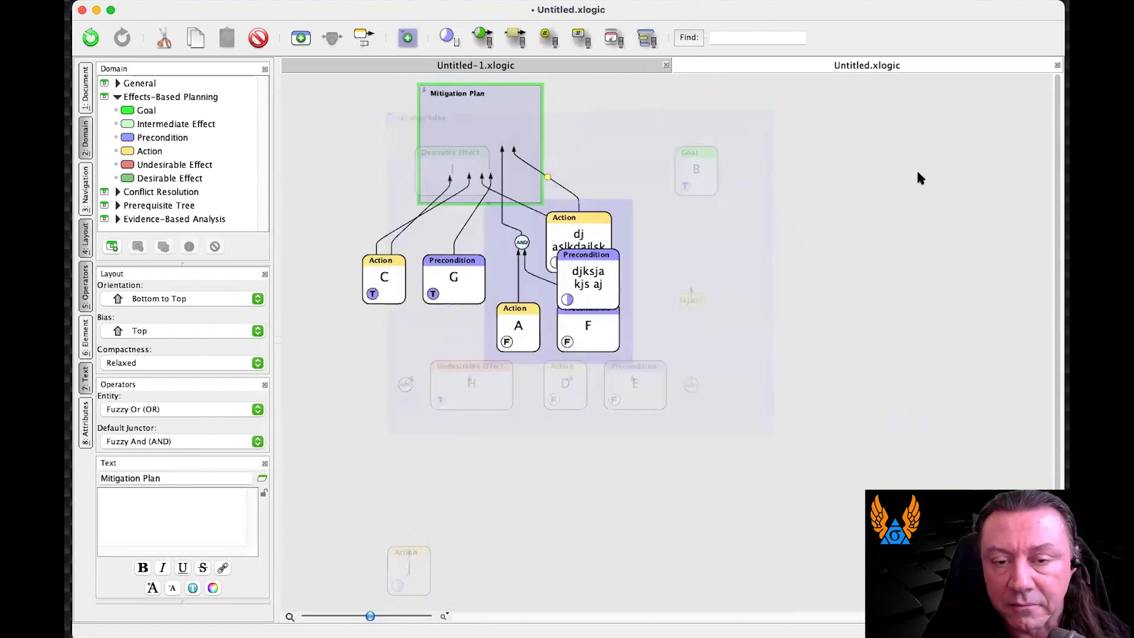
pyautogui.click(431, 91)
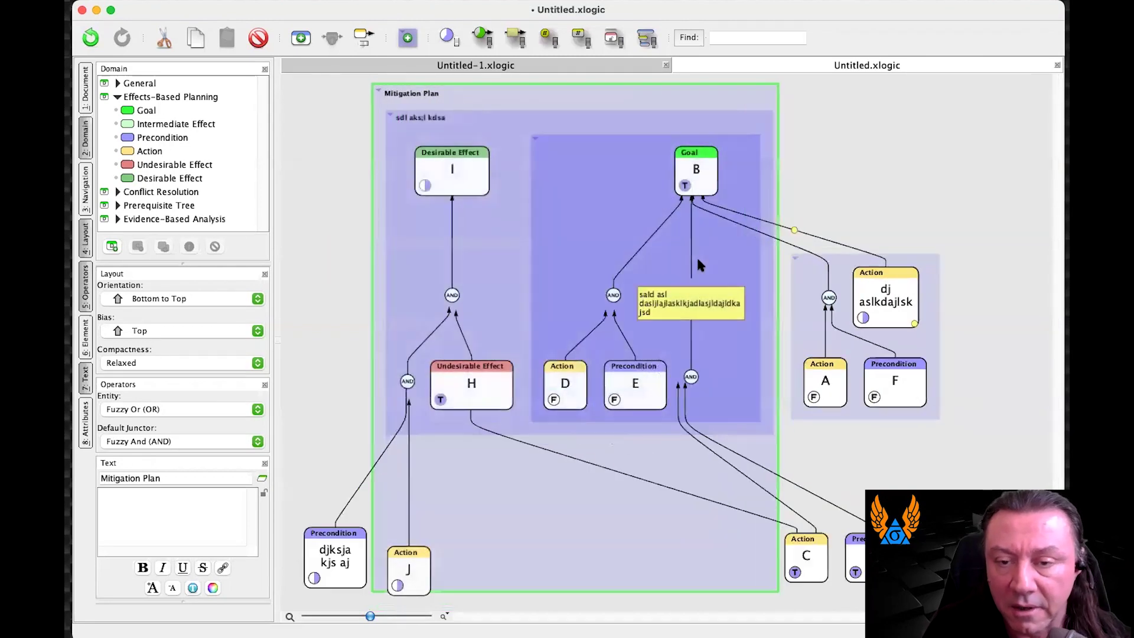
# Set the group color of the untitled group around Goal B to Red
pyautogui.click(593, 154)
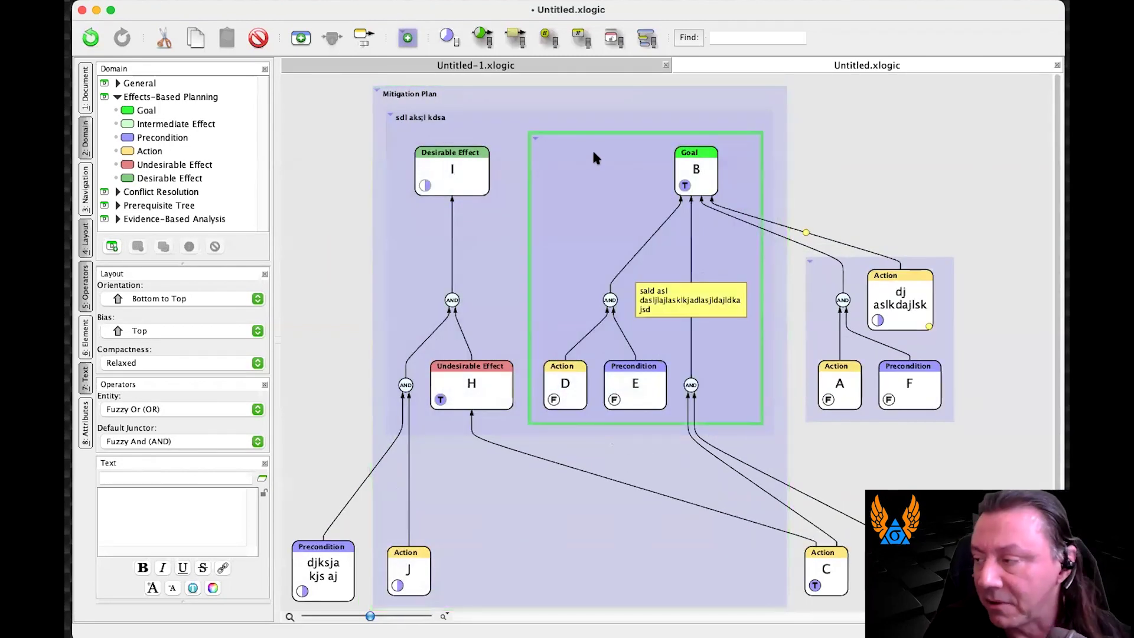
pyautogui.click(827, 137)
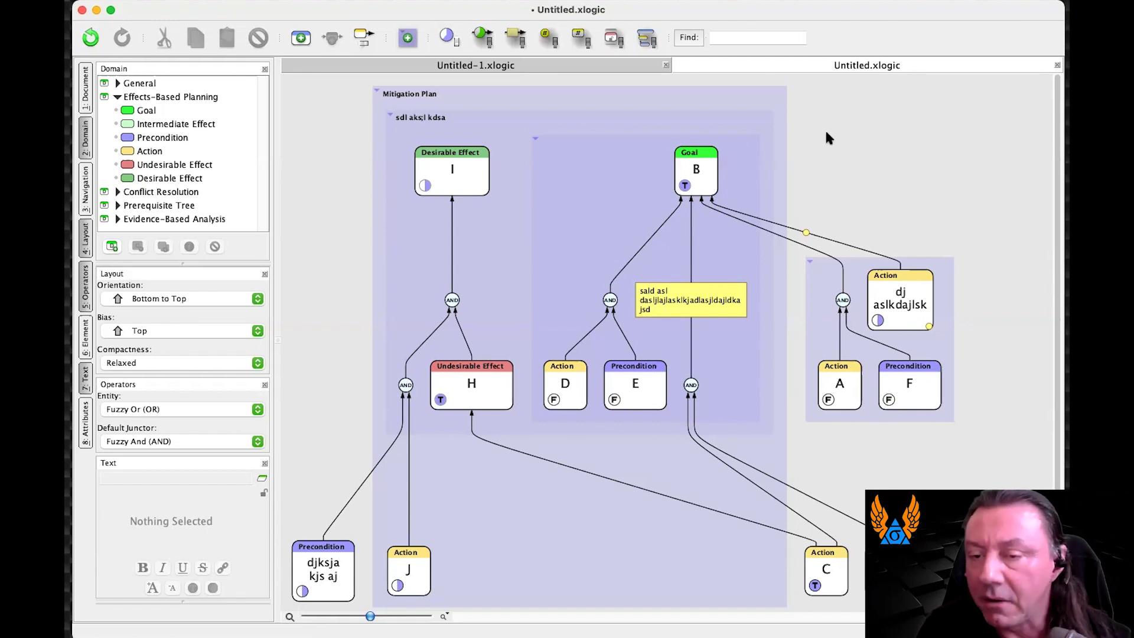
pyautogui.rightClick(611, 193)
pyautogui.moveTo(622, 213)
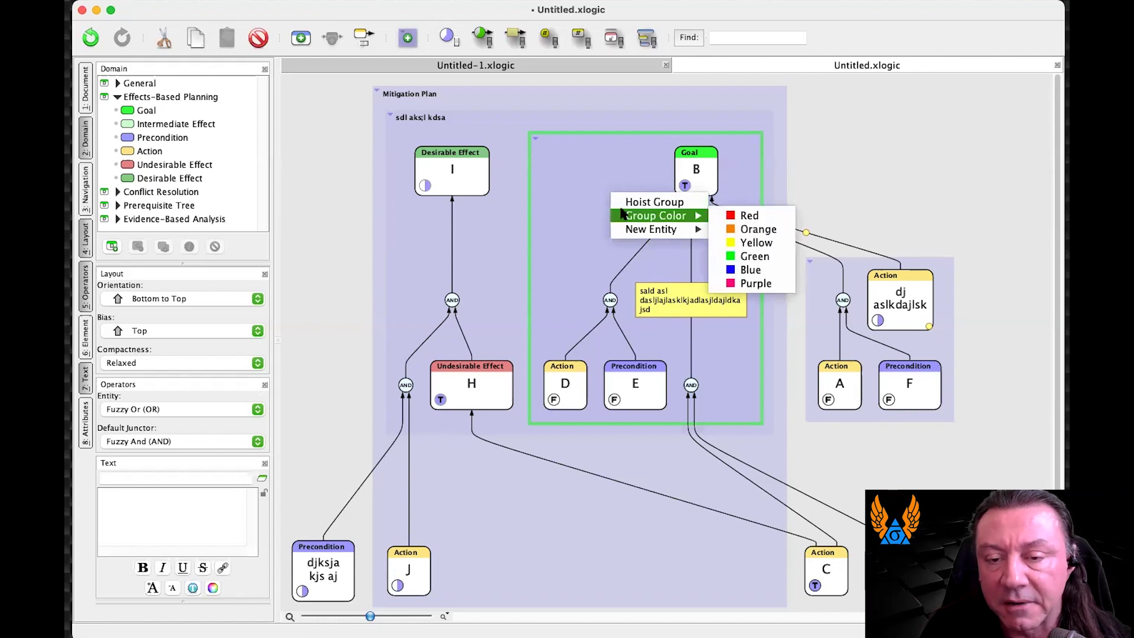
pyautogui.click(747, 216)
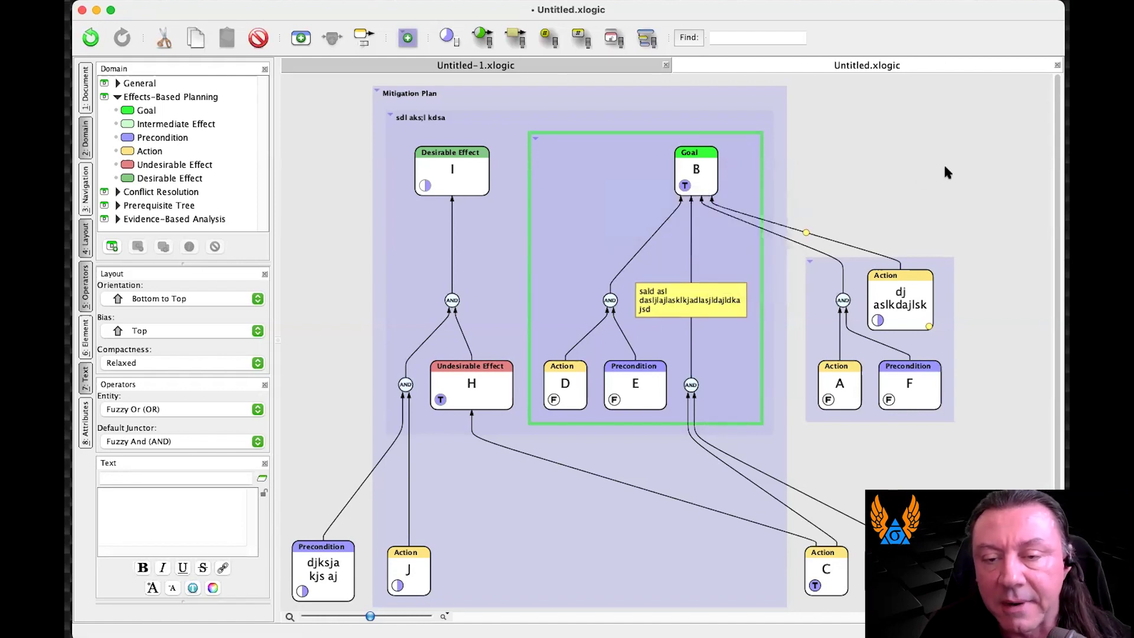
pyautogui.click(944, 167)
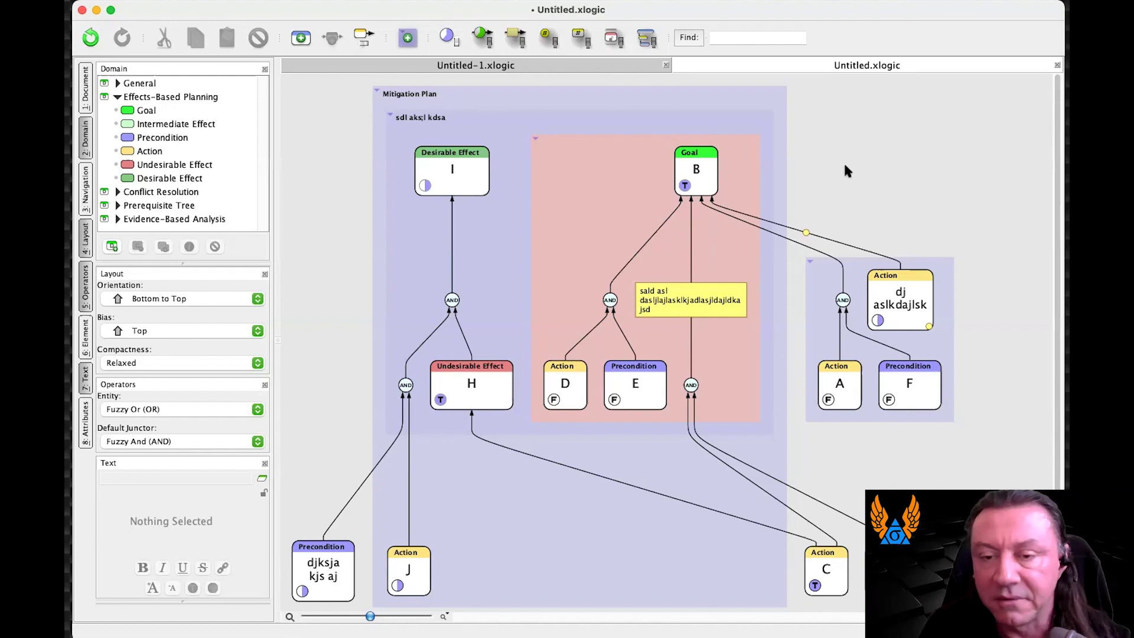
# Hoist the red Goal B group and add an Undesirable Effect above Goal B, with a new Action and Precondition joined through an AND junctor
pyautogui.rightClick(599, 182)
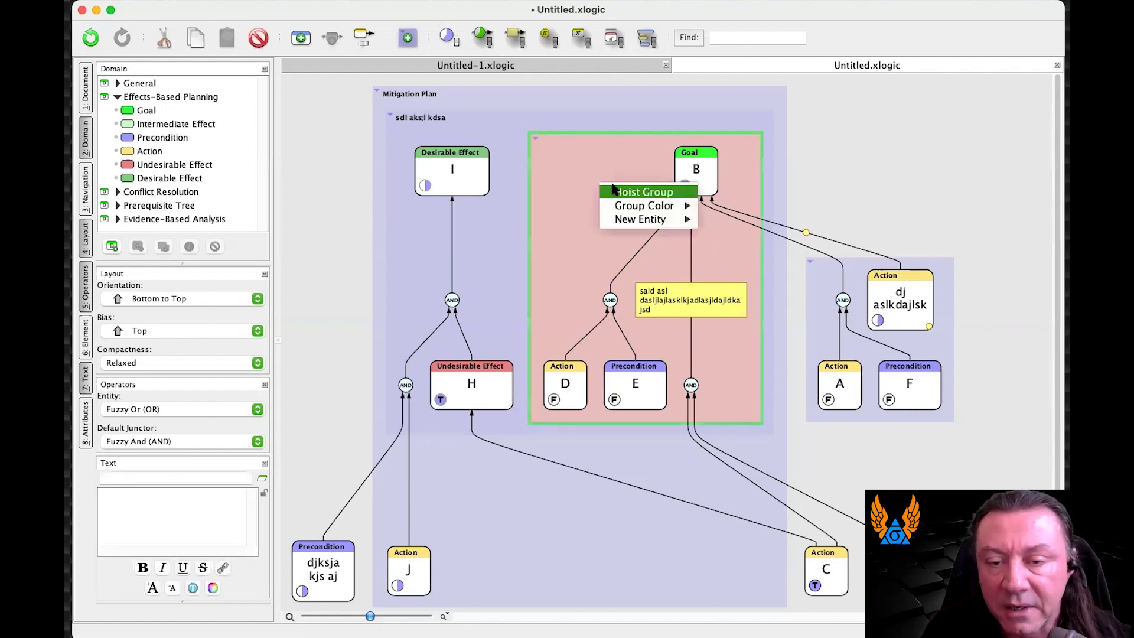
pyautogui.click(614, 191)
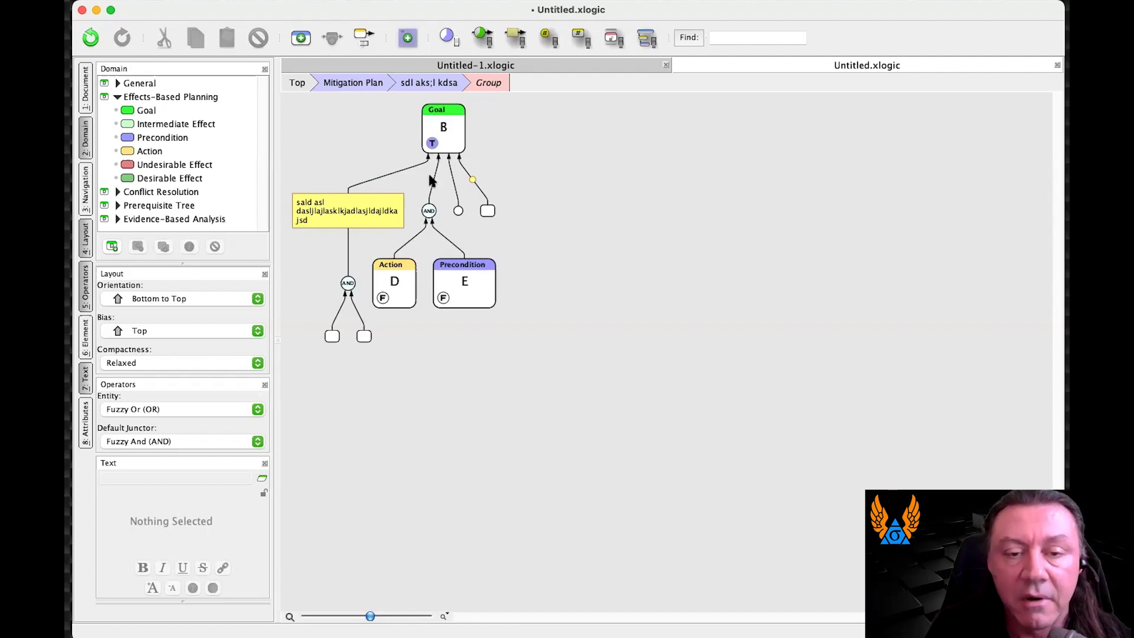
pyautogui.click(126, 169)
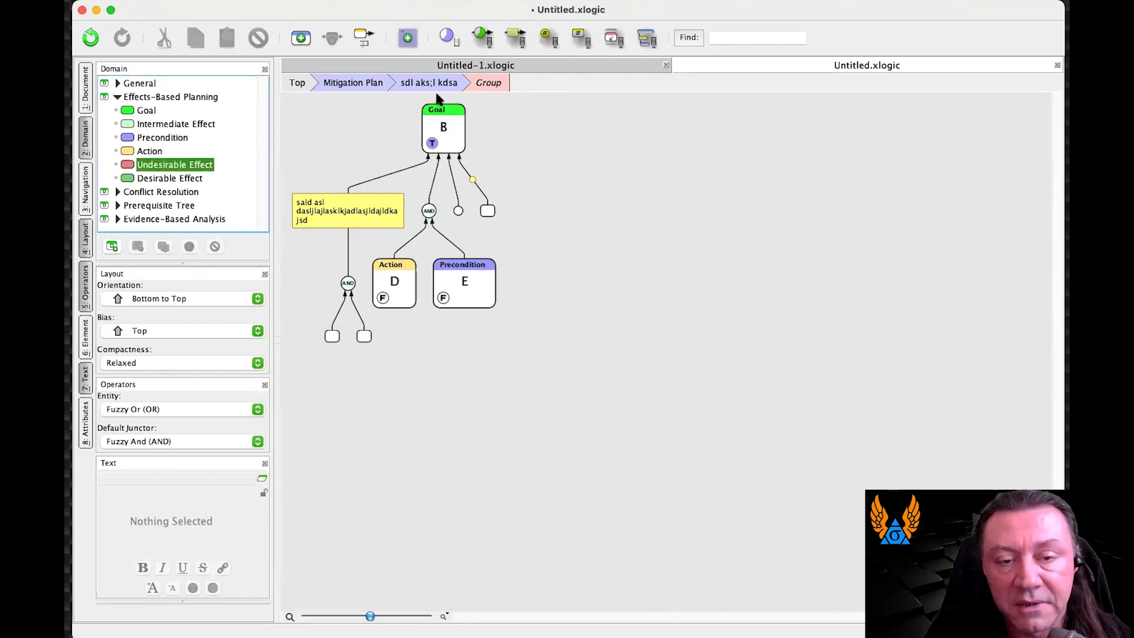
pyautogui.moveTo(187, 168); pyautogui.dragTo(454, 109)
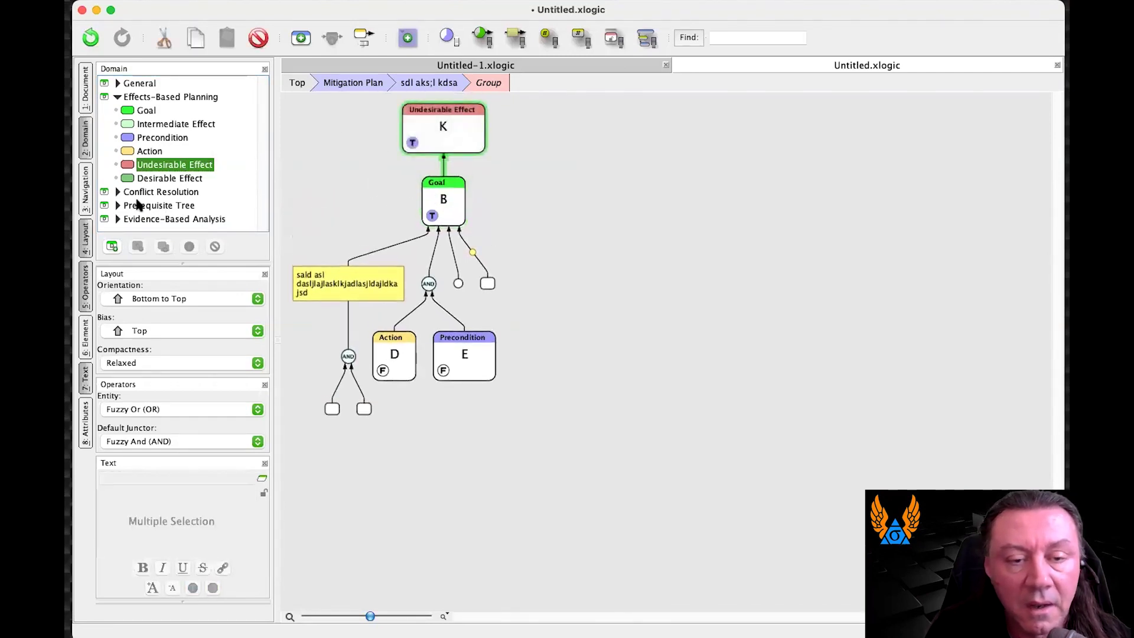
pyautogui.moveTo(139, 151); pyautogui.dragTo(437, 167)
pyautogui.moveTo(129, 137); pyautogui.dragTo(459, 202)
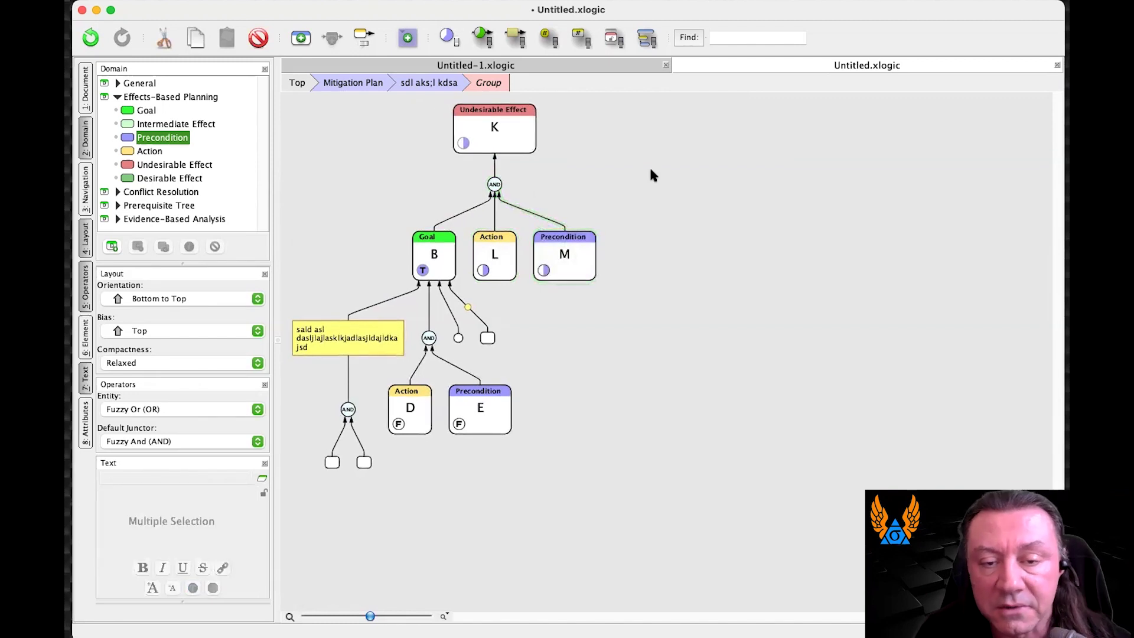
pyautogui.click(649, 166)
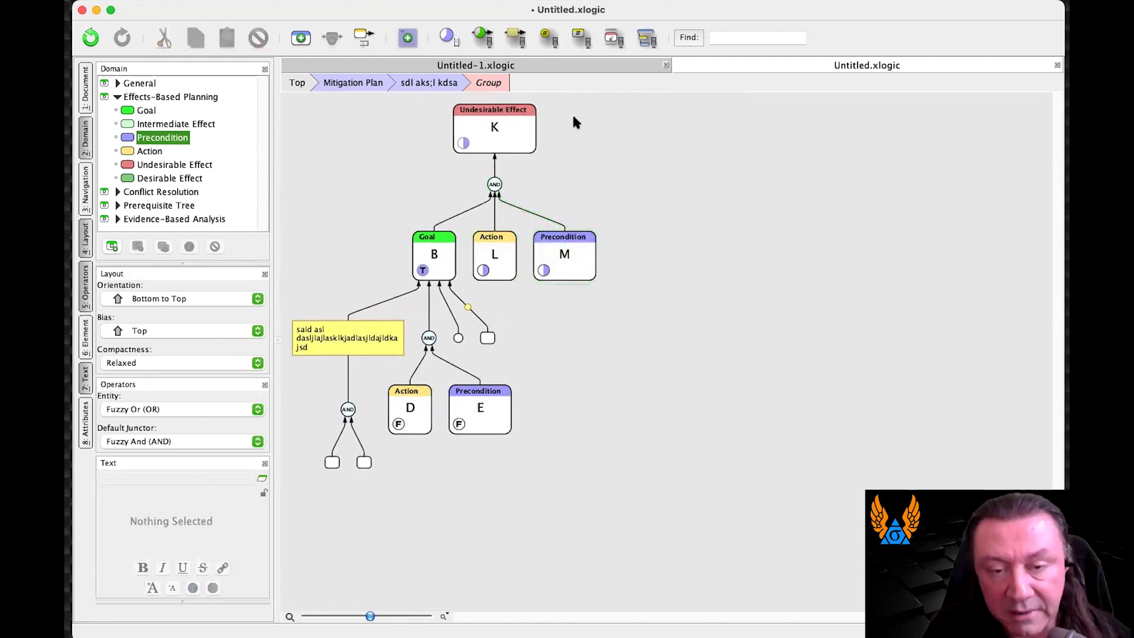
# Group Undesirable Effect K with its AND junctor, Action L and Precondition M, and unhoist through "sdl aks;l kdsa" to the top level
pyautogui.click(493, 254)
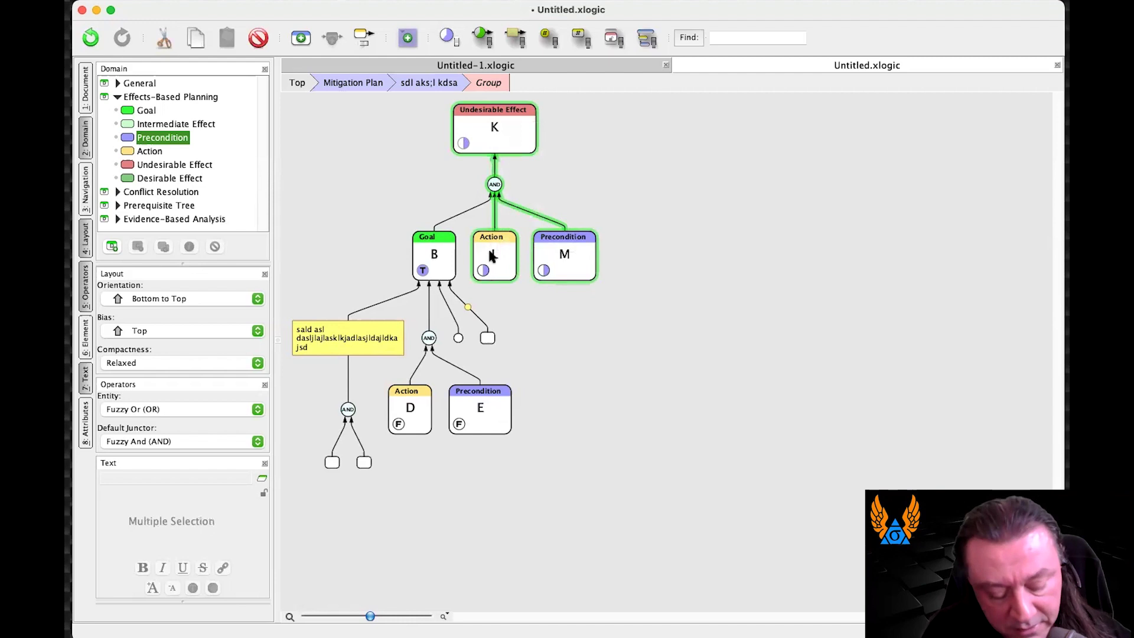
pyautogui.press('super+g')
pyautogui.click(398, 155)
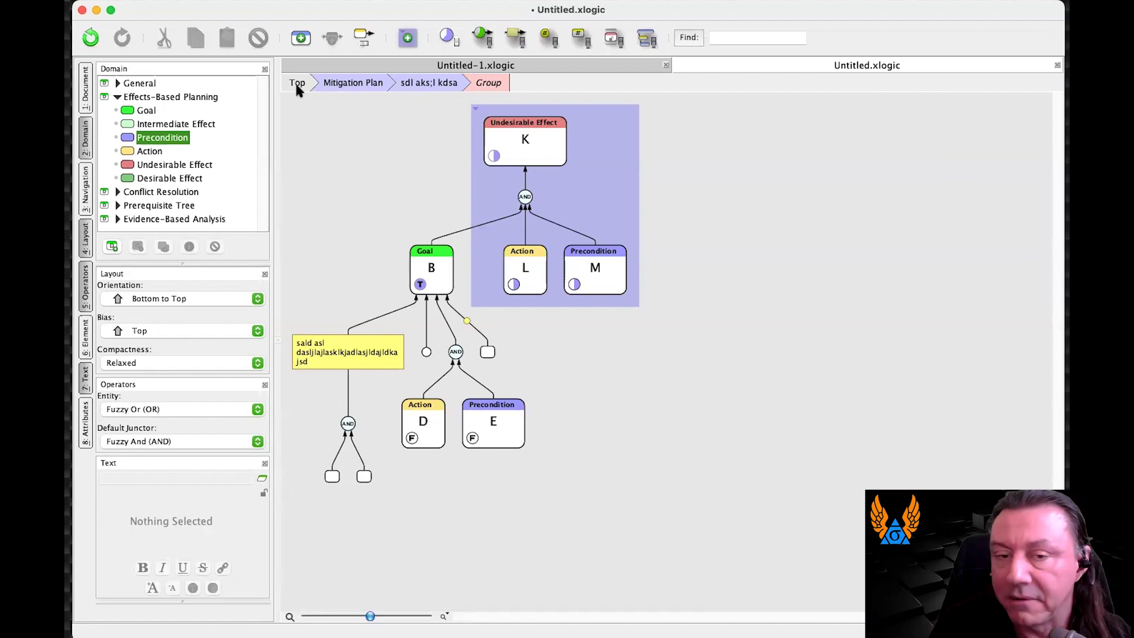
pyautogui.click(424, 83)
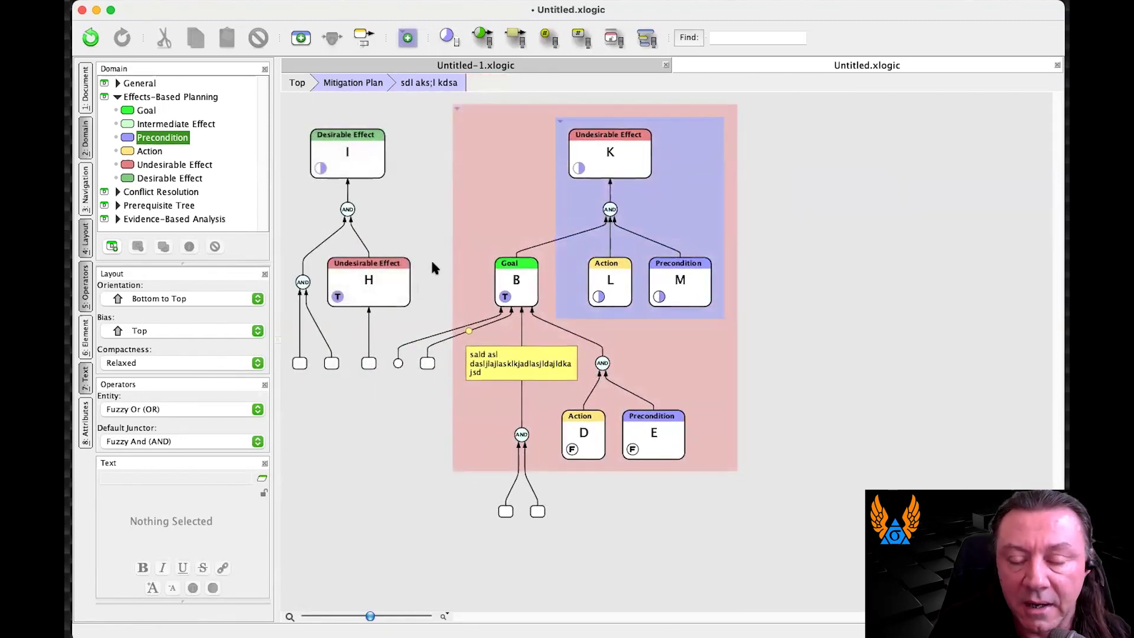
pyautogui.click(285, 84)
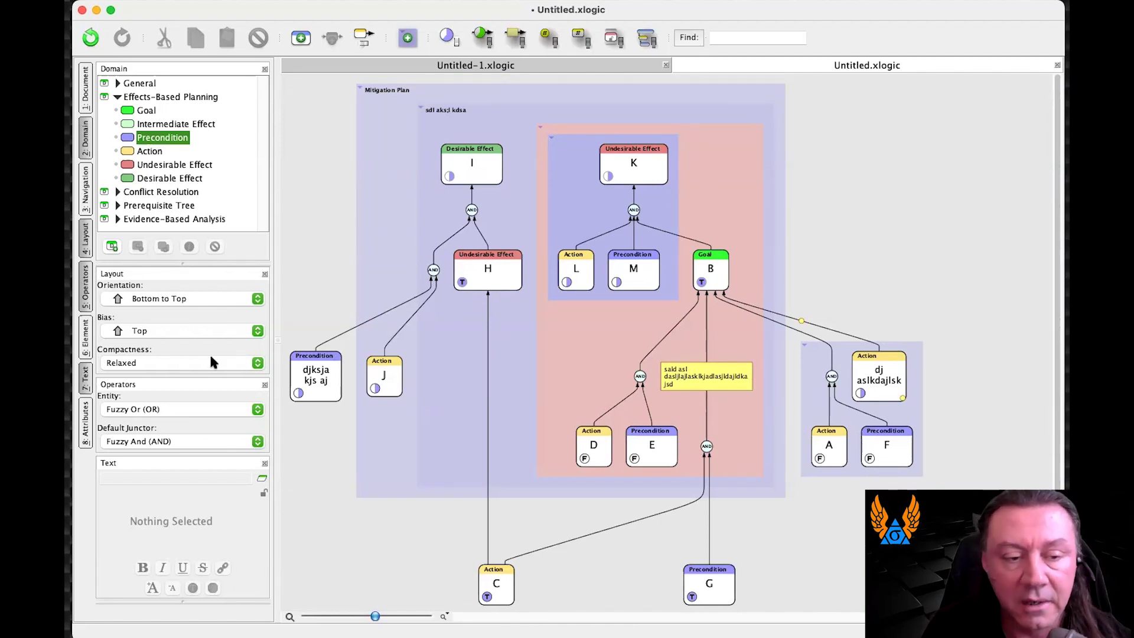
# Show the navigation overview, use it to zoom in and pan across the nested groups, zoom back out, and hide it
pyautogui.click(88, 205)
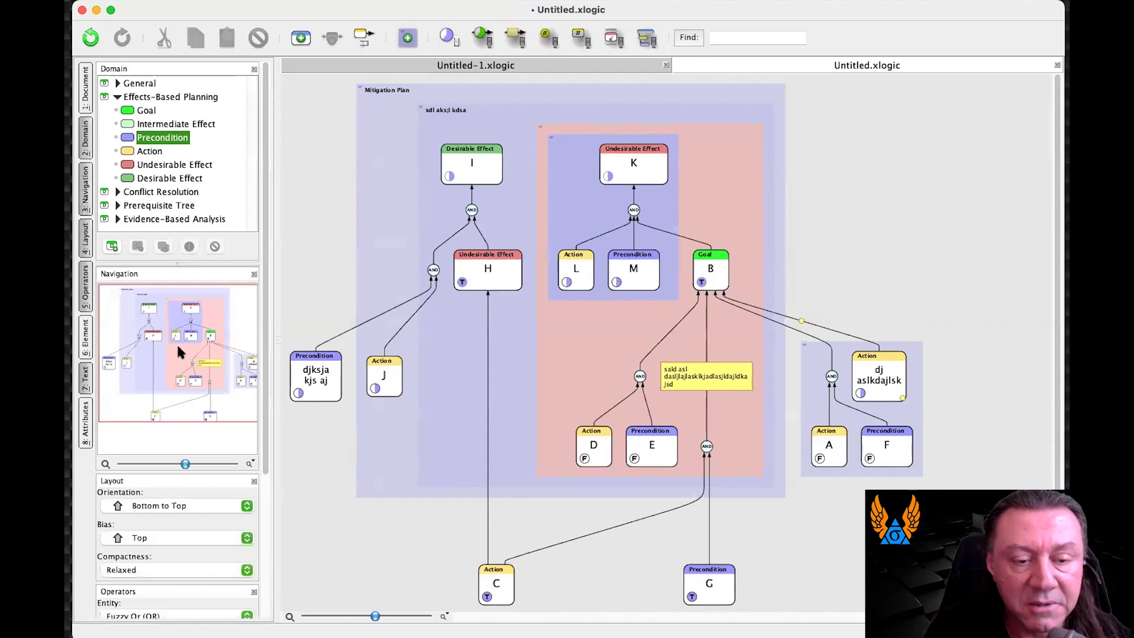
pyautogui.moveTo(183, 464); pyautogui.dragTo(159, 464)
pyautogui.moveTo(157, 306); pyautogui.dragTo(191, 339)
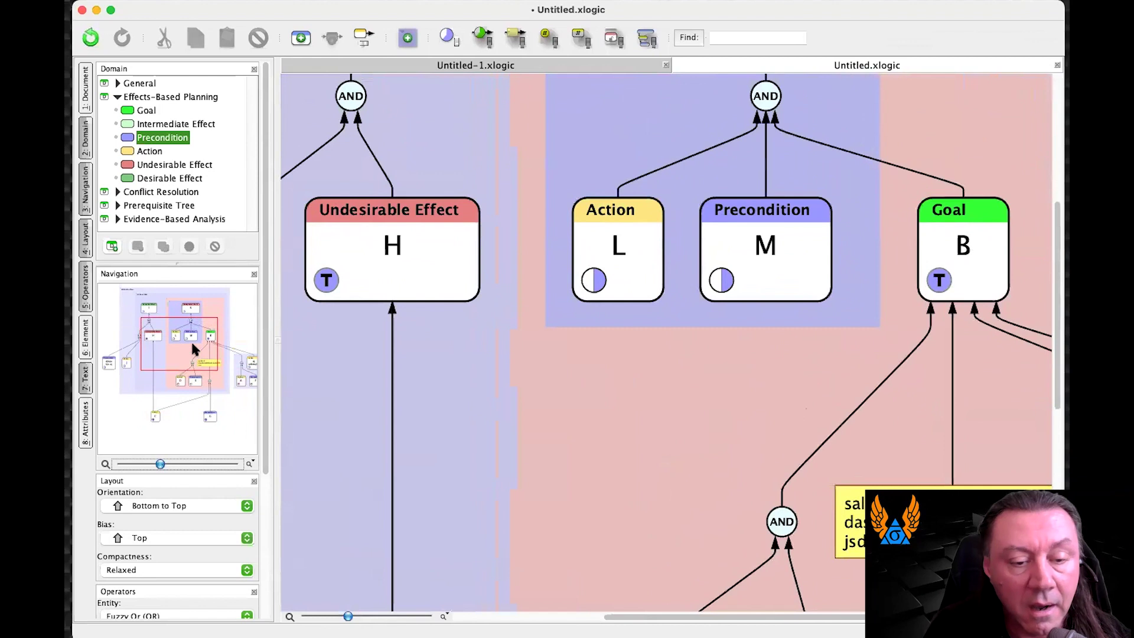
pyautogui.scroll(-5, 535, 364)
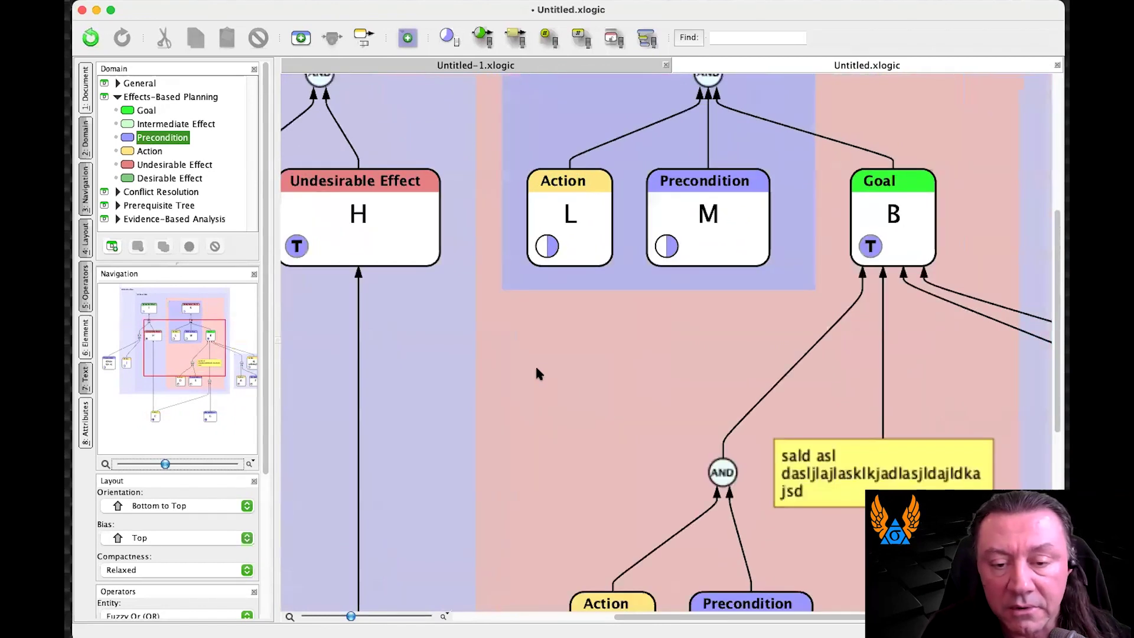
pyautogui.scroll(-5, 538, 370)
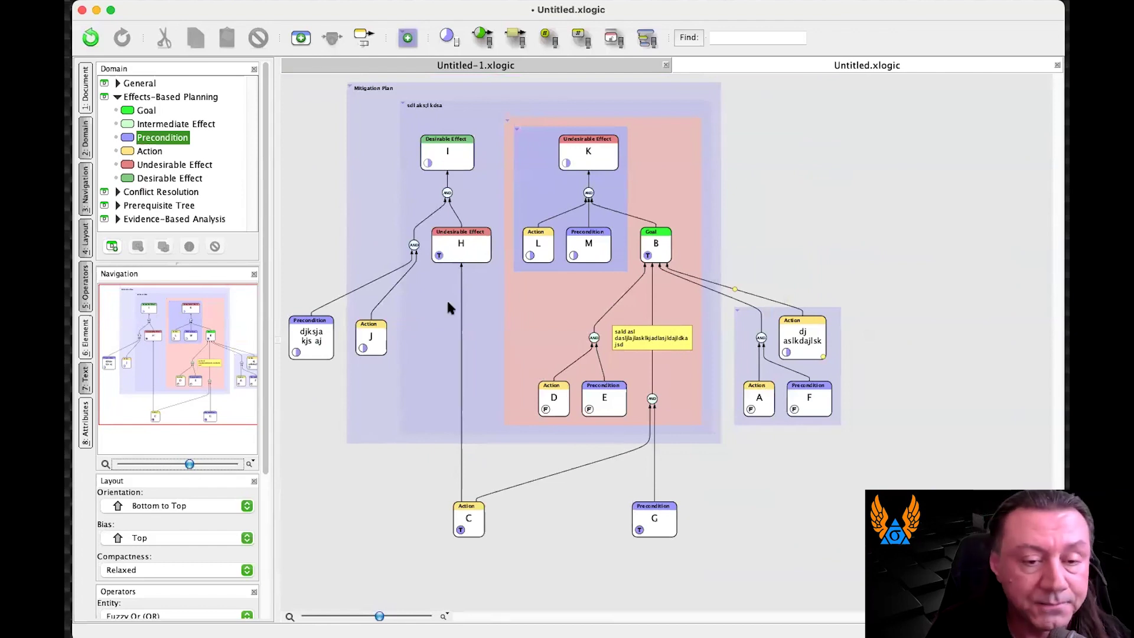
pyautogui.press('super+3')
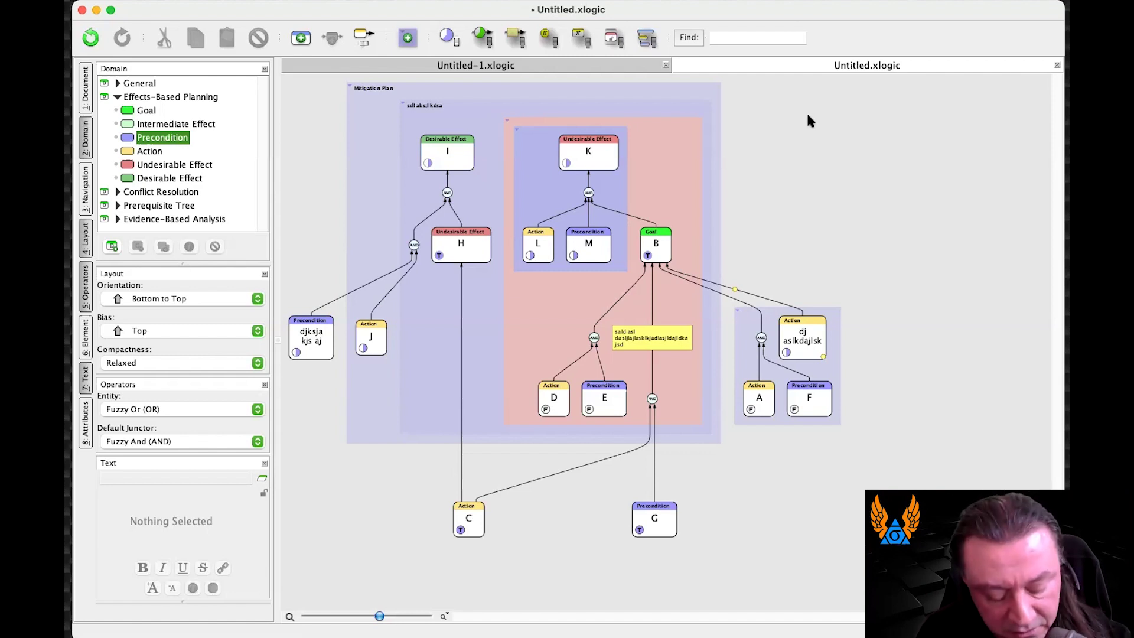
# Create a new document and start Quick Capture with Undesirable Effect as the entity class
pyautogui.press('super+n')
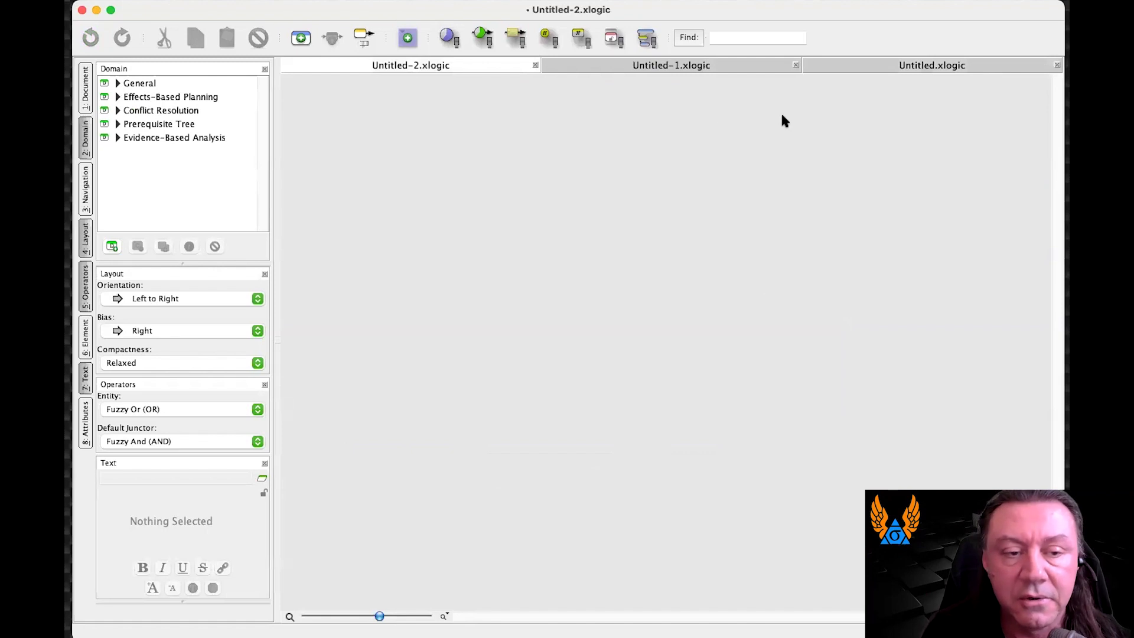
pyautogui.click(117, 97)
pyautogui.click(126, 164)
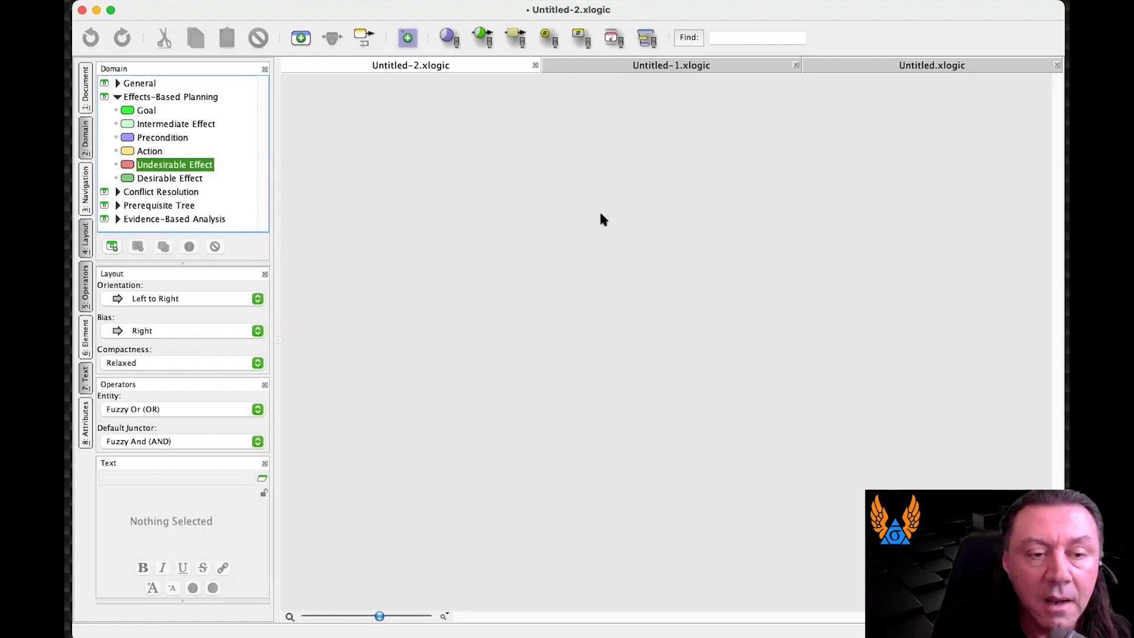
pyautogui.click(263, 479)
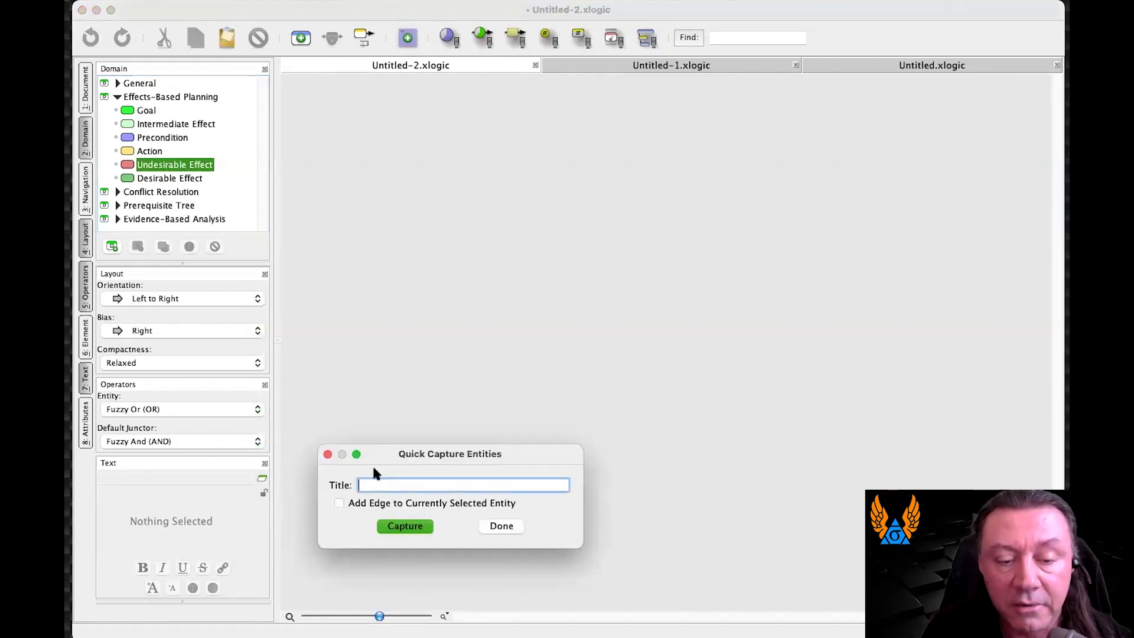
pyautogui.moveTo(392, 455); pyautogui.dragTo(598, 321)
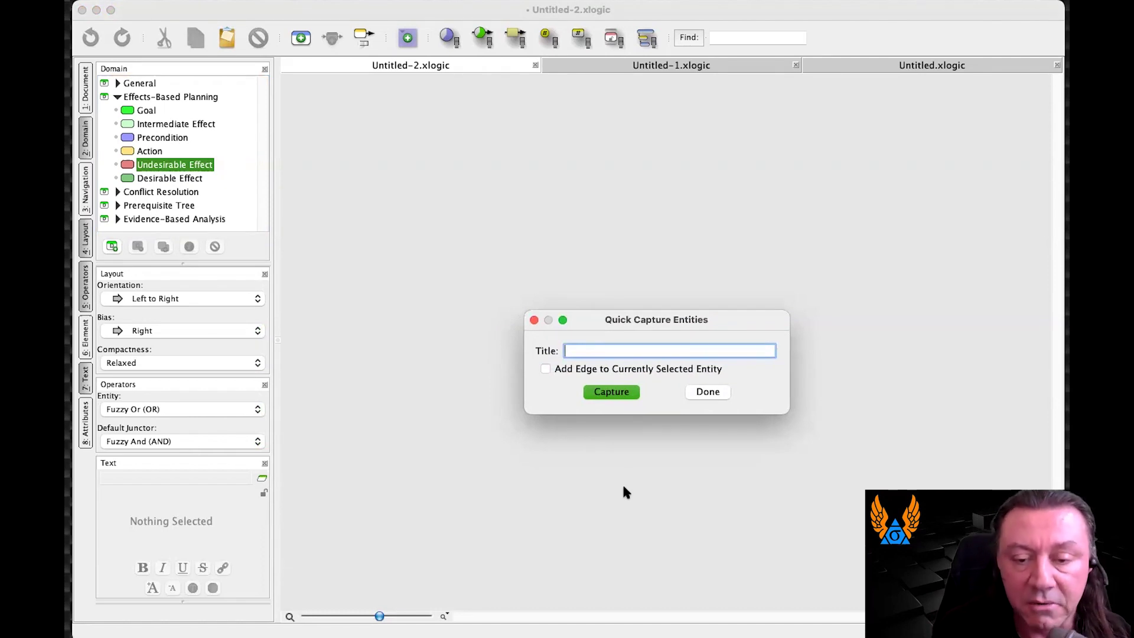
# Capture four Undesirable Effects titled "da;ls d;laskd;ask;da", ";lsakd a;ls ;ldkas", "a ksl; ;adlaks d;" and "dl;a dka;sld kas"
pyautogui.write('da;ls a;lsdkjsa;kdj')
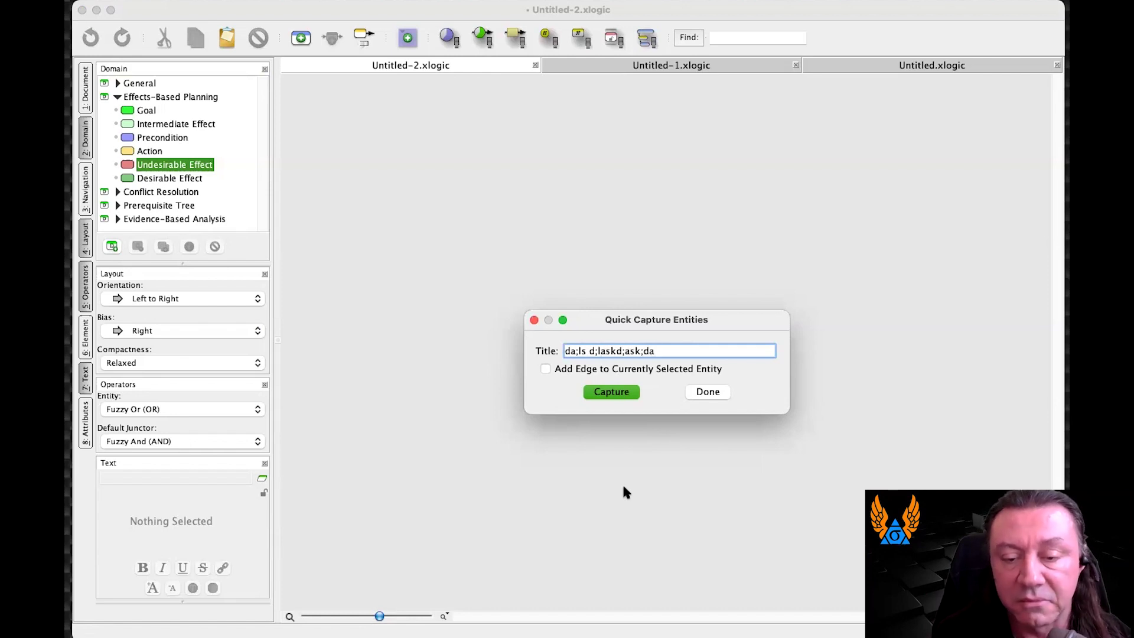
pyautogui.press('Return')
pyautogui.write('daskd a;ls;dkas')
pyautogui.press('Return')
pyautogui.write('a;ksl ;adlaks d')
pyautogui.press('Return')
pyautogui.write('dl;a dka;sld kas')
pyautogui.press('Return')
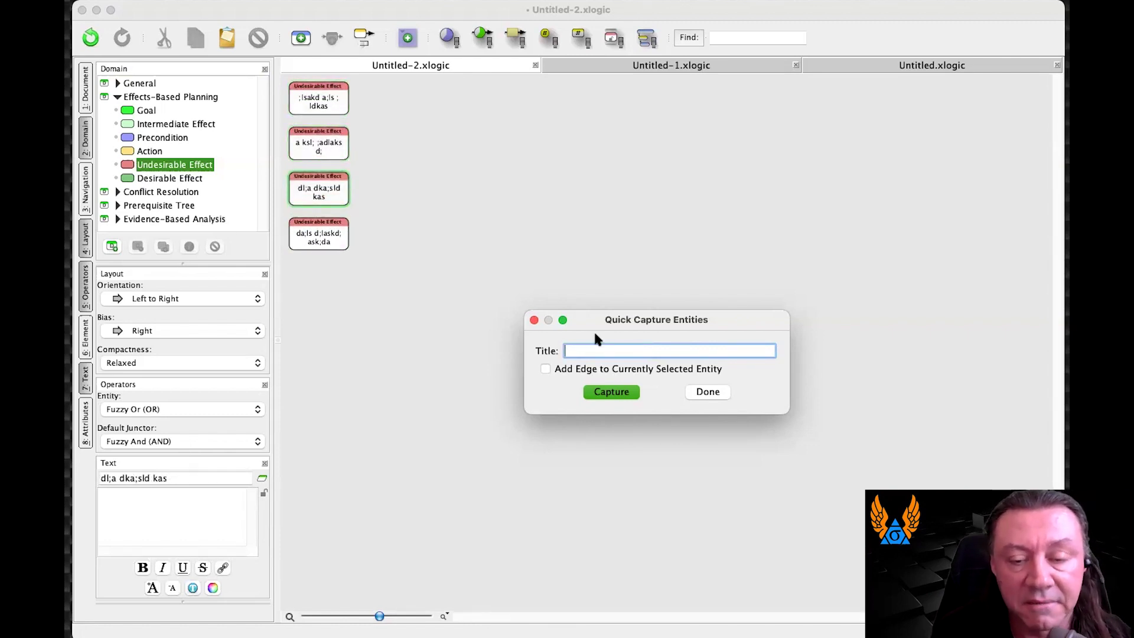
# Capture two more Undesirable Effects titled "sldk a;lak;ld ak; sld akd" and "sdl;a k;ld as;dl"
pyautogui.write('sldk a;lak;ld ak; sld akd')
pyautogui.press('Return')
pyautogui.write('sdl;a k;ld as; dl')
pyautogui.press('Return')
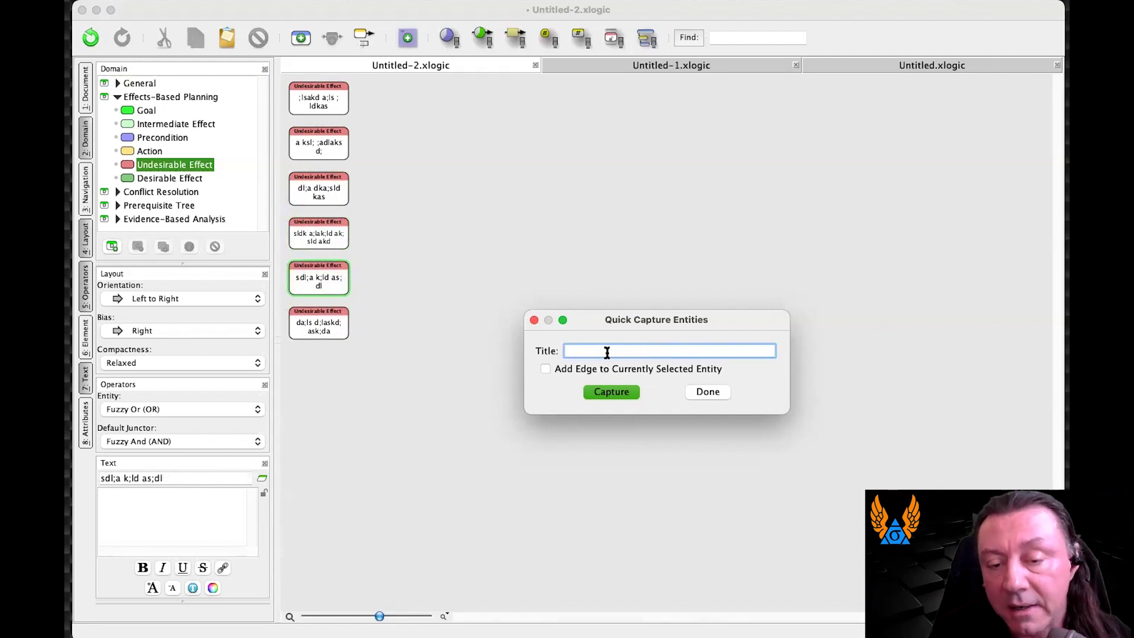
# Enable adding an edge to the selected entity and capture entities titled "dl;sak d;la sdlka;s", "asl;dk sa;ld aks" and "dk a;ld k;laskd"
pyautogui.click(543, 366)
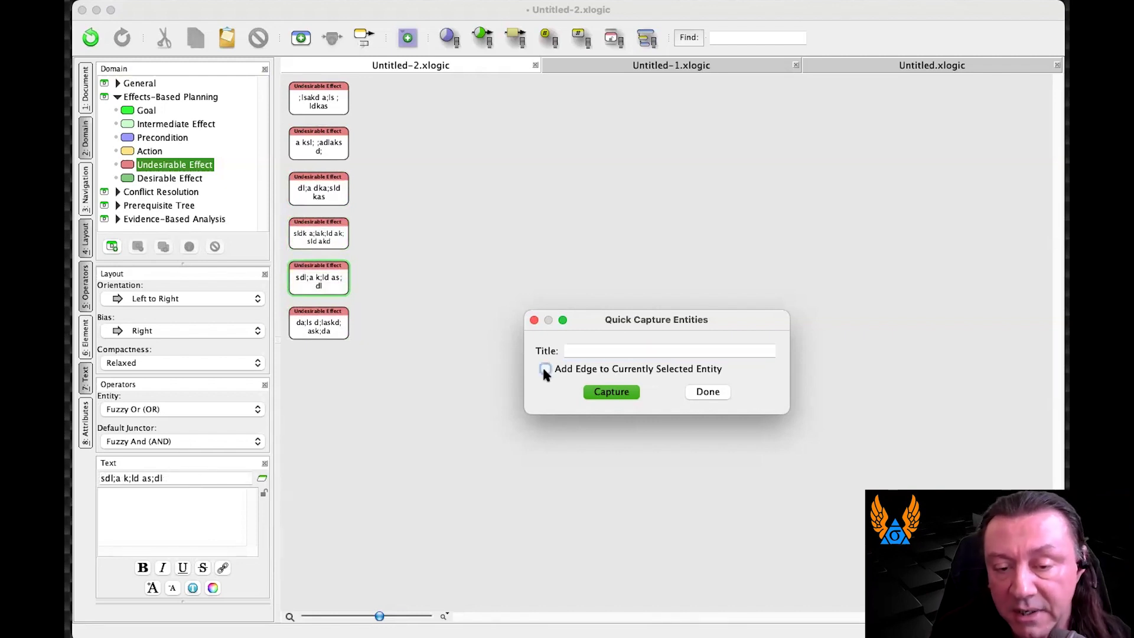
pyautogui.click(643, 350)
pyautogui.write('dl;ask d;la sdfka')
pyautogui.press('Return')
pyautogui.write('asd;lk sa;lkd')
pyautogui.press('Return')
pyautogui.write('dk a;ld laskd')
pyautogui.press('Return')
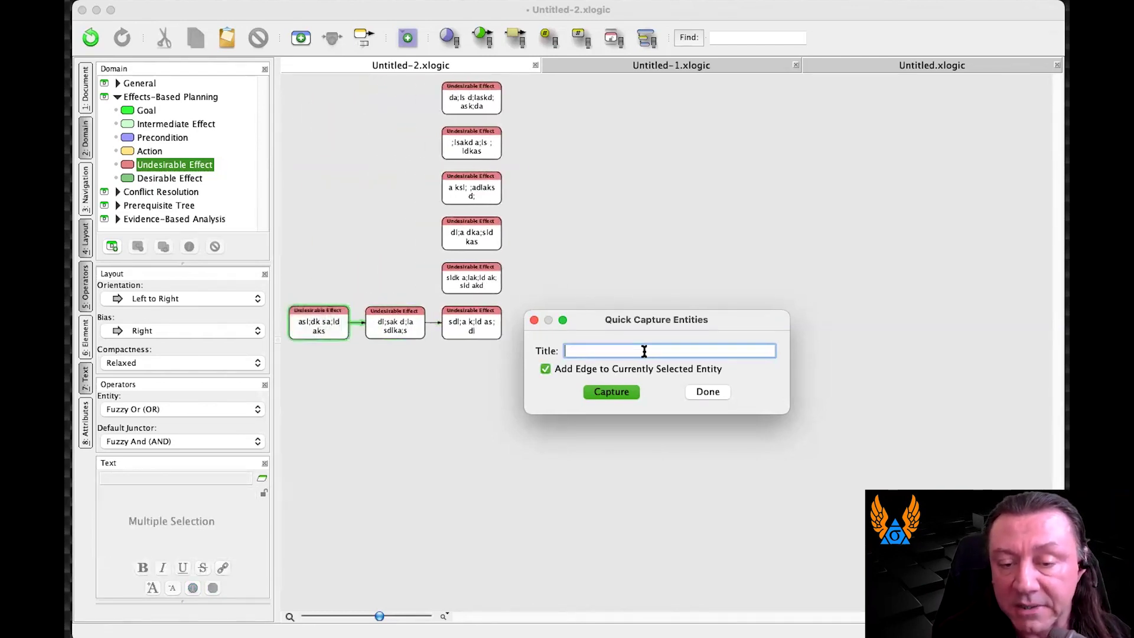
# Capture one more linked Undesirable Effect titled "dak;l skl;da" and finish Quick Capture
pyautogui.write('dak;l skl;da')
pyautogui.press('Return')
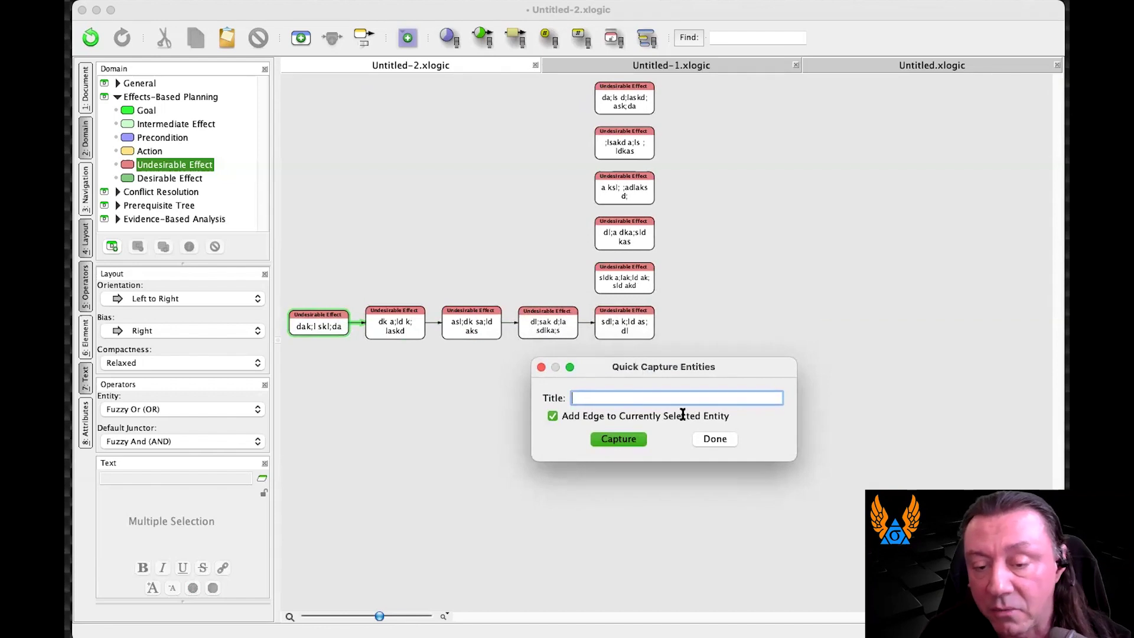
pyautogui.click(715, 439)
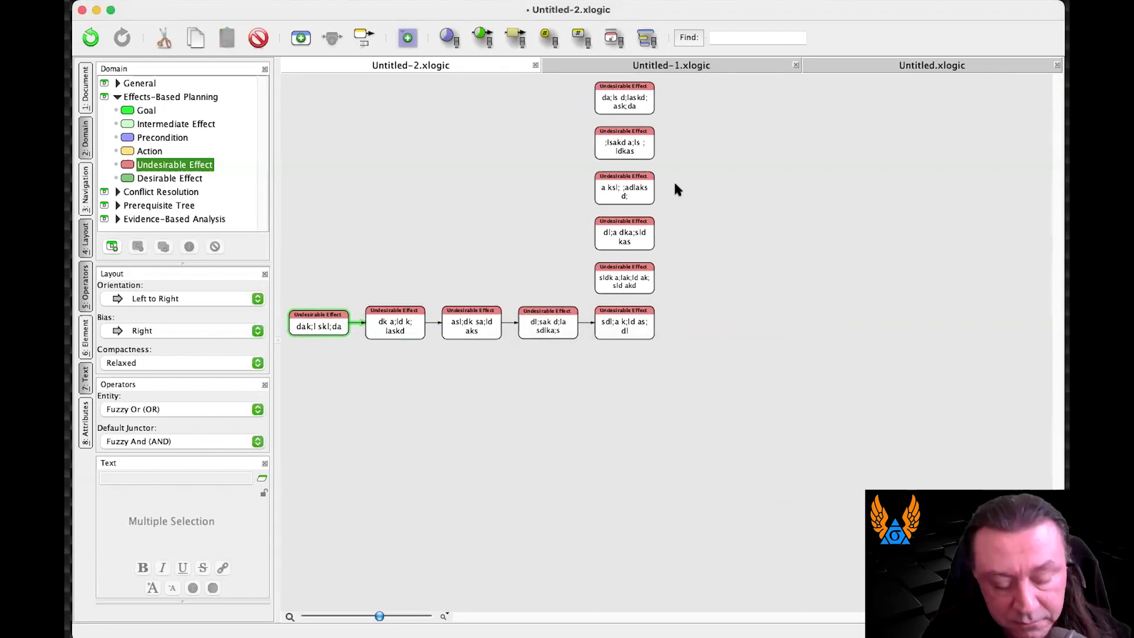
# Connect "asl;dk sa;ld aks" to "sldk a;lak;ld ak;sld akd" and "dk a;ld k;laskd" to "a ksl; ;adlaks d;", and add a Precondition leading into "dl;a dka;sld kas"
pyautogui.moveTo(470, 322); pyautogui.dragTo(611, 275)
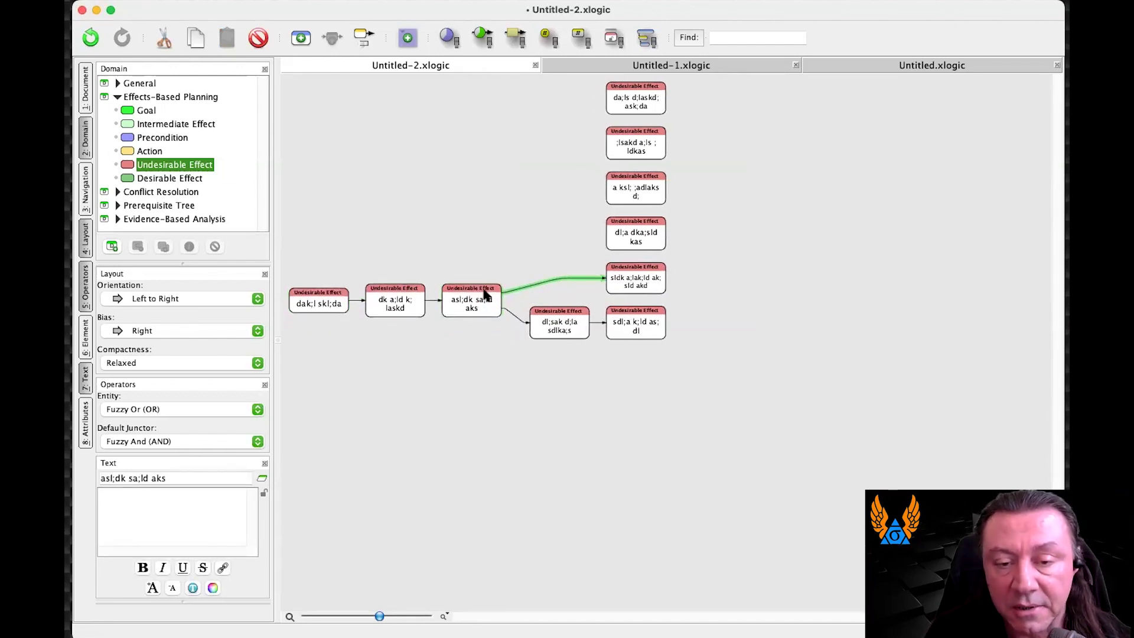
pyautogui.moveTo(394, 301); pyautogui.dragTo(614, 190)
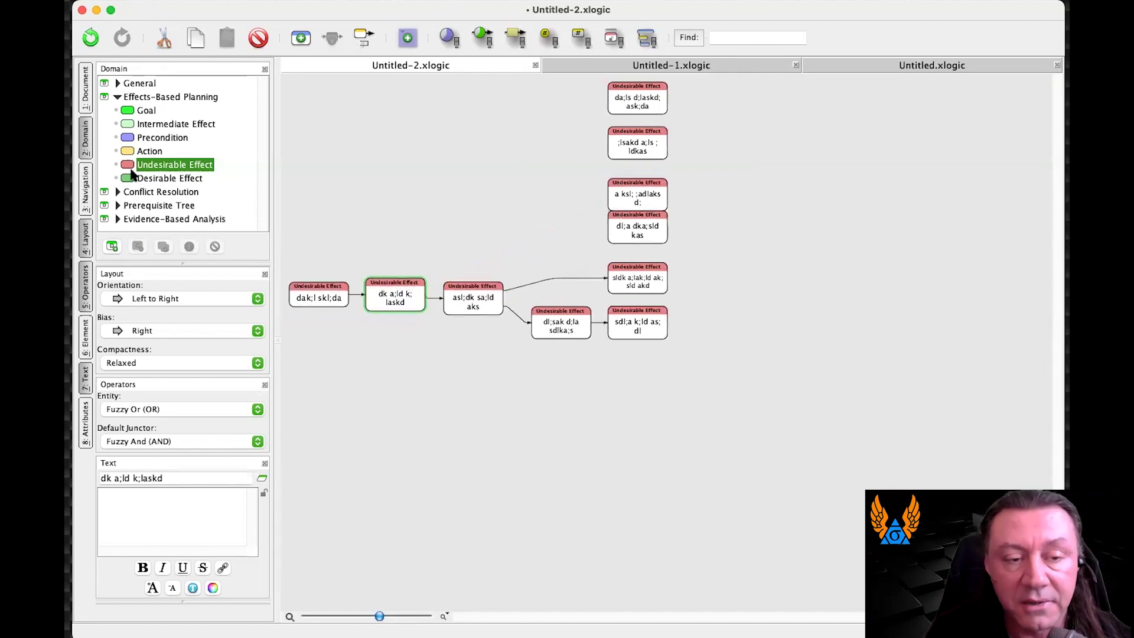
pyautogui.moveTo(128, 139); pyautogui.dragTo(615, 190)
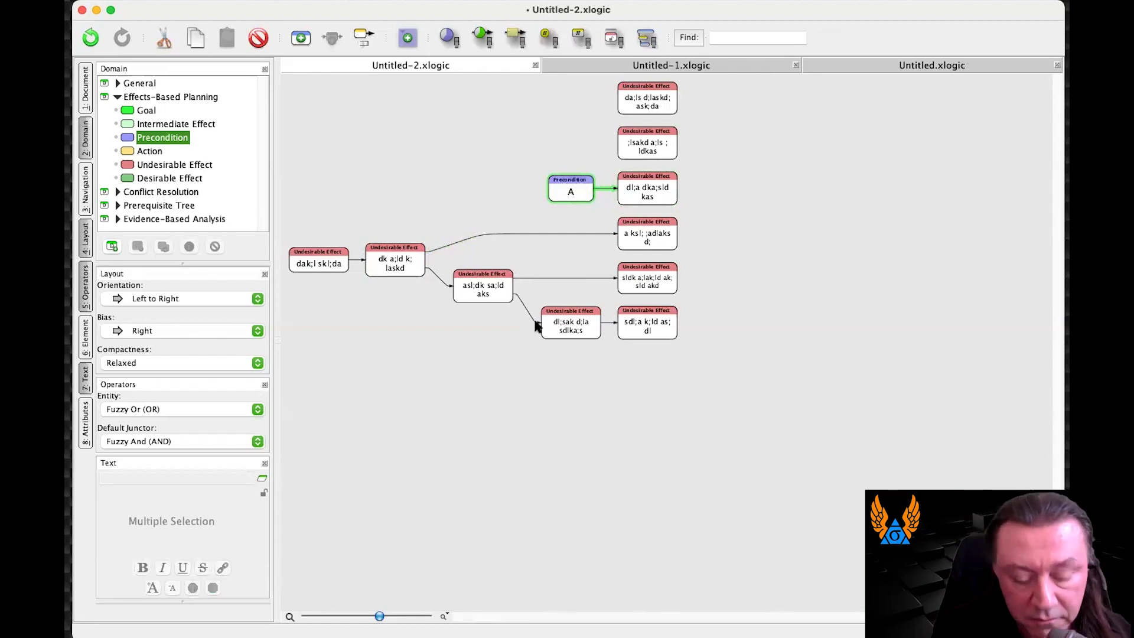
# Create a new document and copy the eight bullet items under Resources from the webinar outline in the notes app
pyautogui.scroll(5, 533, 316)
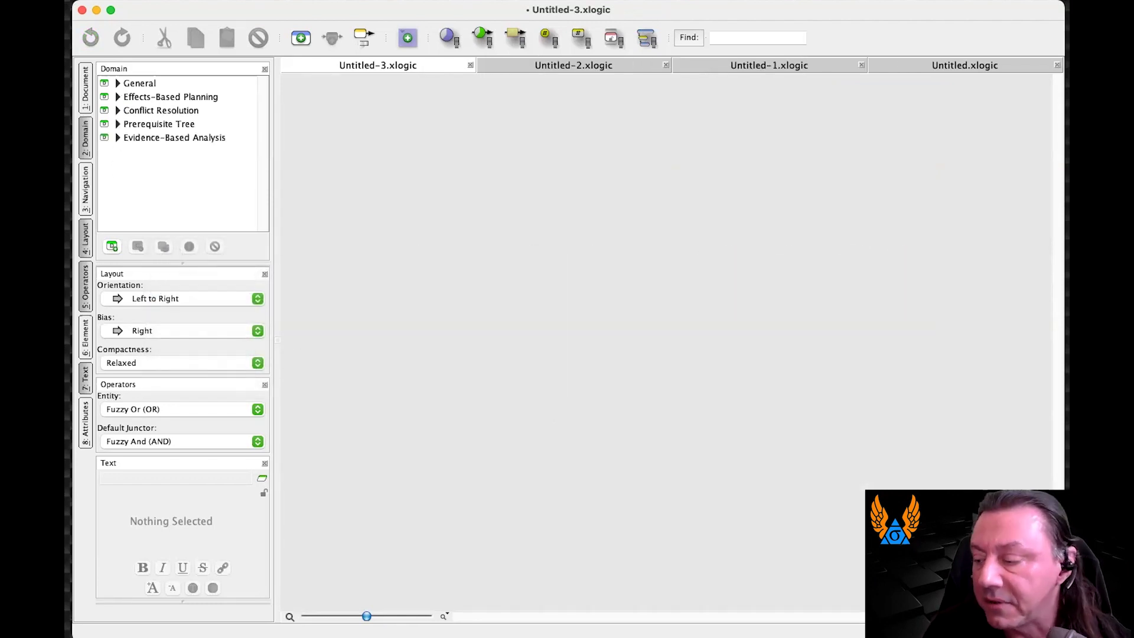
pyautogui.press('super+Tab')
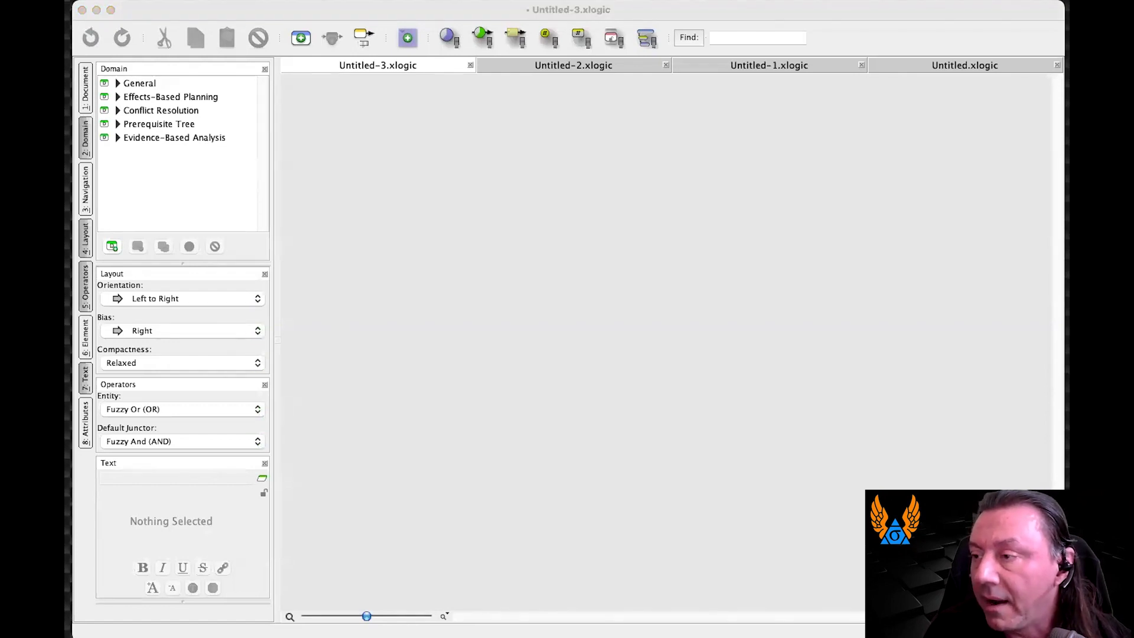
pyautogui.scroll(-3, 571, 373)
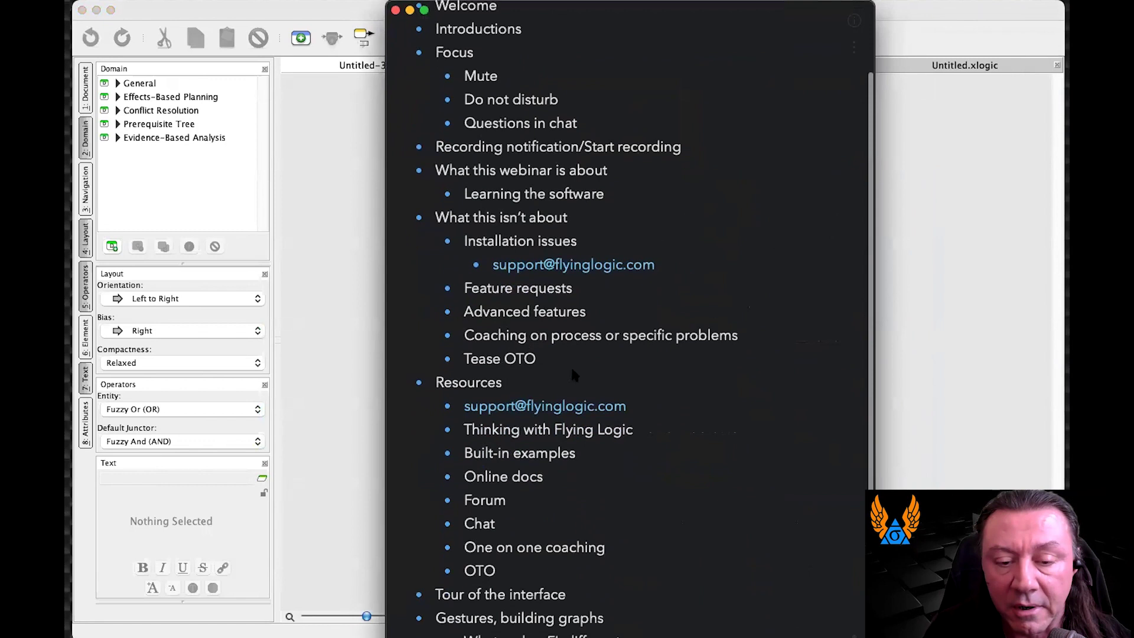
pyautogui.scroll(-3, 571, 373)
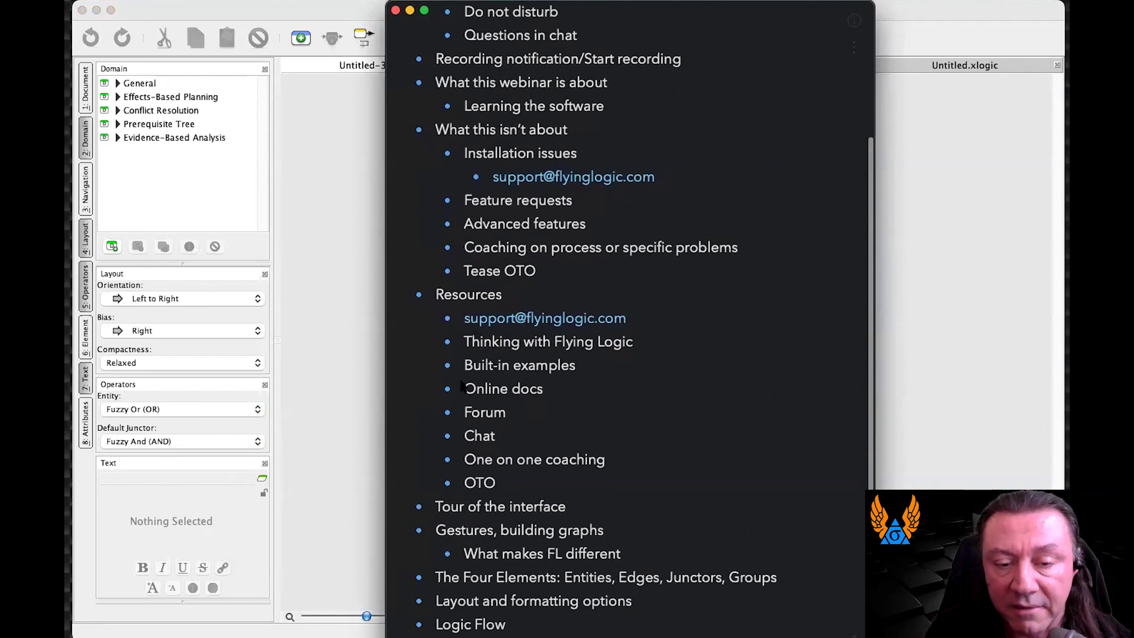
pyautogui.moveTo(551, 487); pyautogui.dragTo(436, 311)
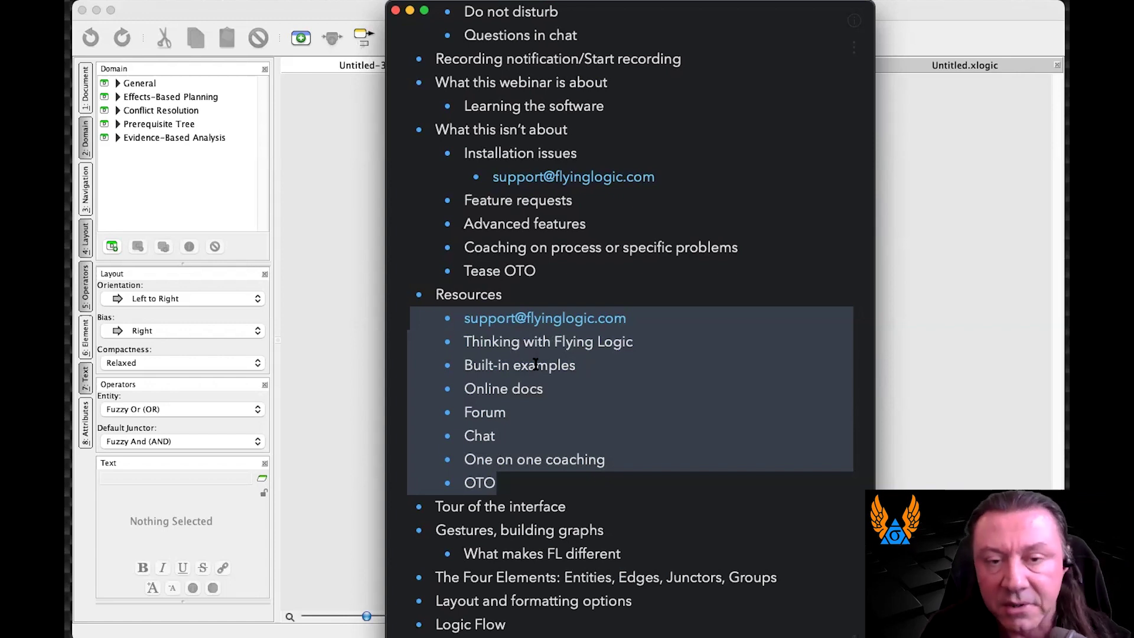
pyautogui.press('super+h')
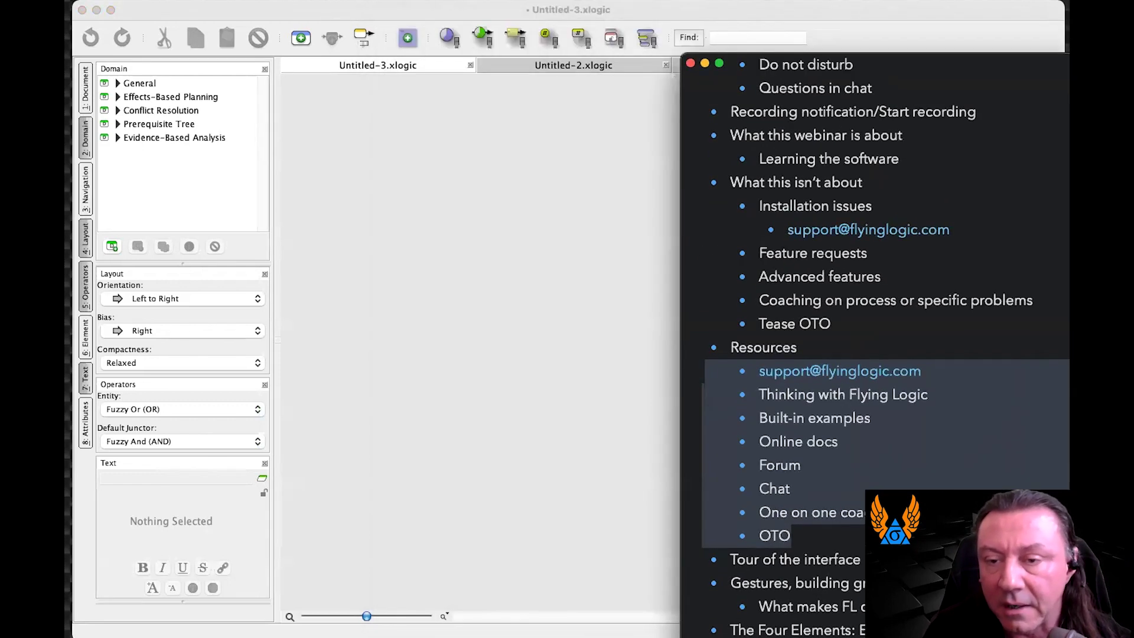
# Choose Generic from the General domain as the entity class and create new entities from the list on the clipboard
pyautogui.click(118, 110)
pyautogui.click(118, 109)
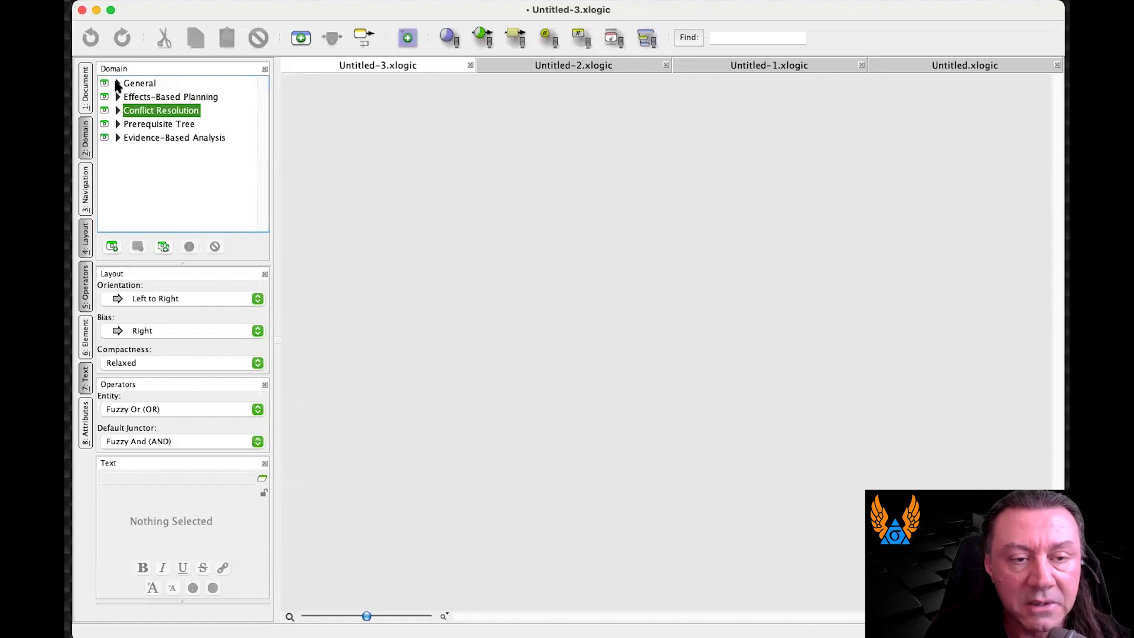
pyautogui.click(118, 83)
pyautogui.click(153, 96)
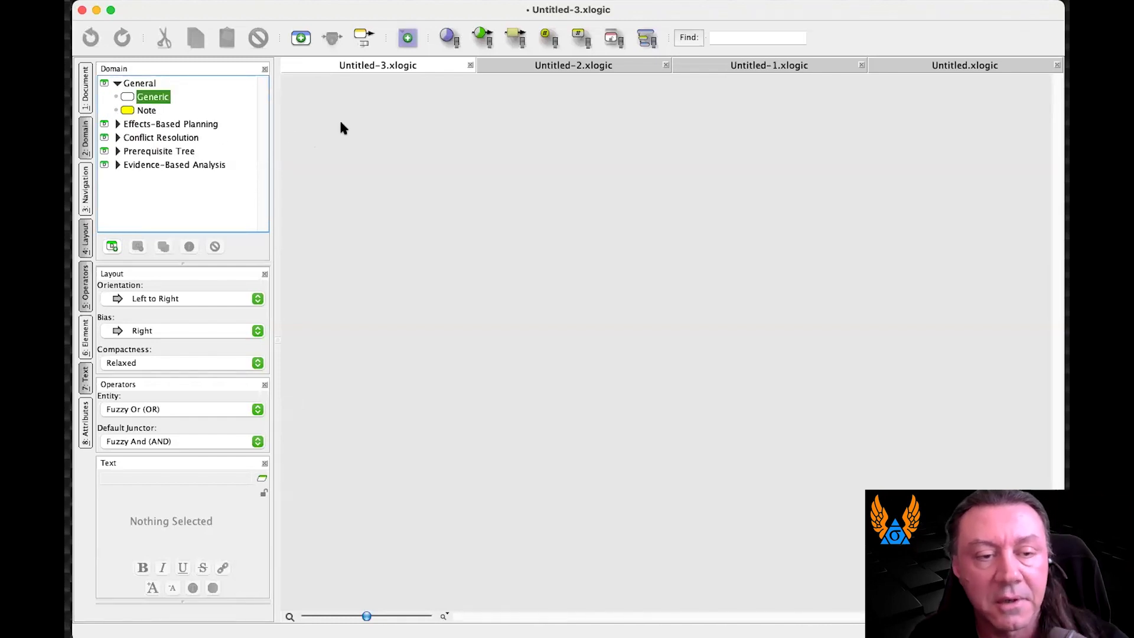
pyautogui.rightClick(487, 125)
pyautogui.moveTo(502, 185)
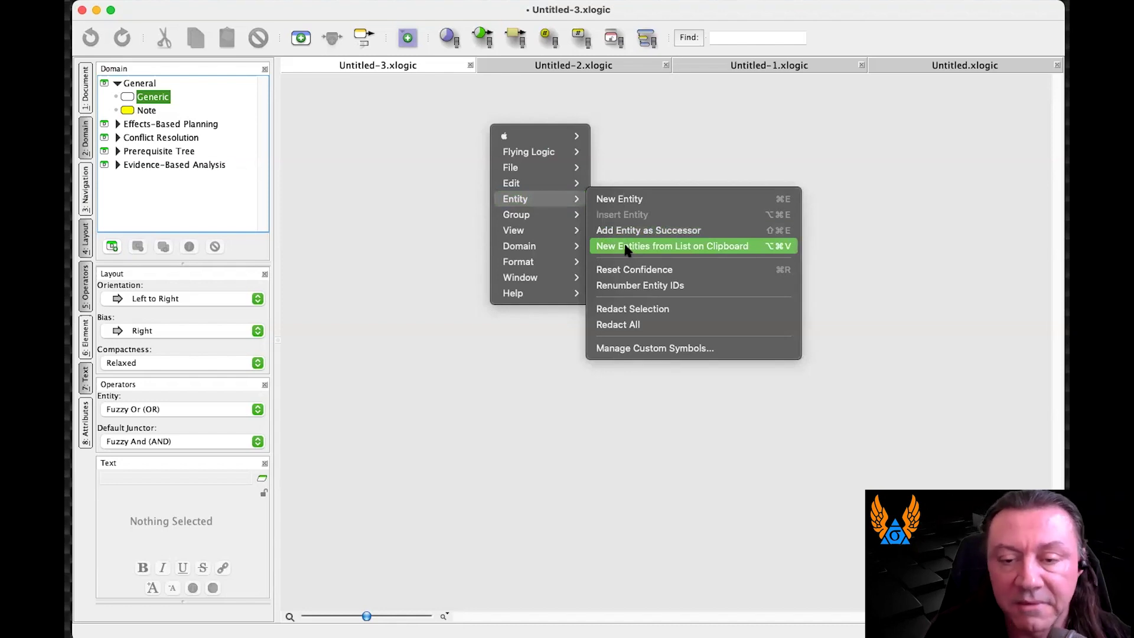
pyautogui.click(626, 246)
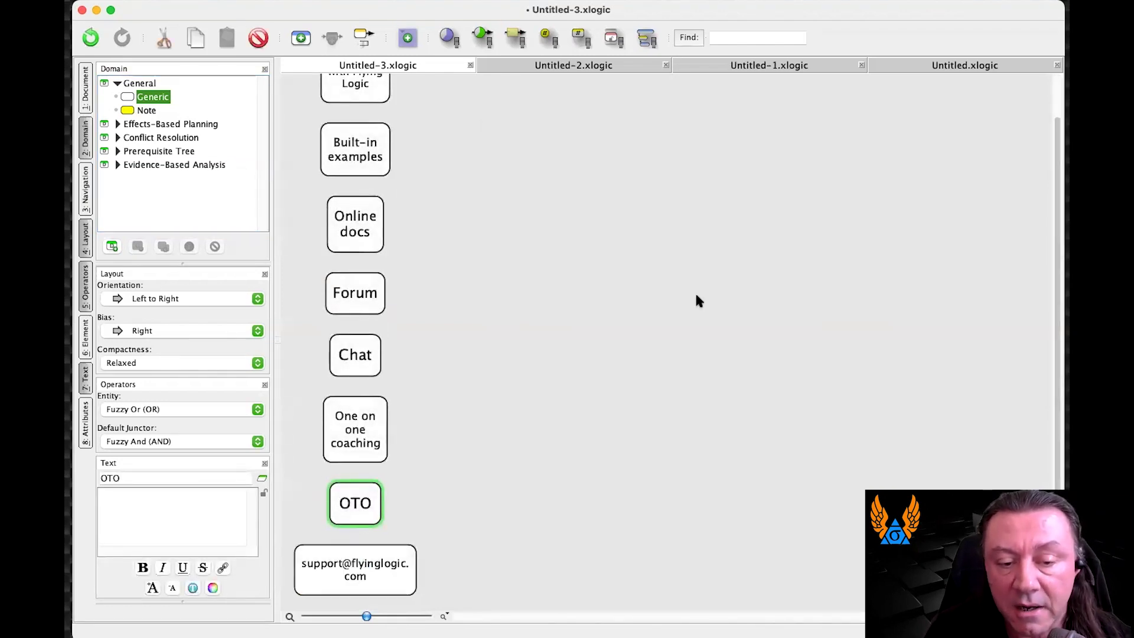
# Connect Built-in examples to Online docs, Chat to Forum, and the support e-mail entity to Thinking with Flying Logic
pyautogui.scroll(2, 696, 296)
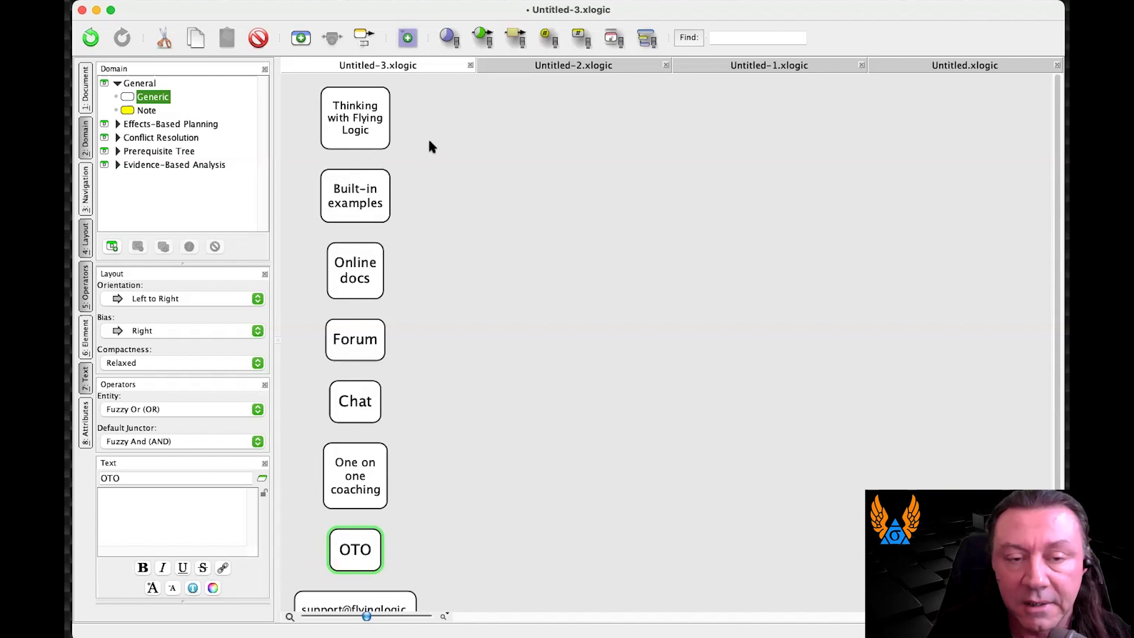
pyautogui.scroll(-2, 429, 144)
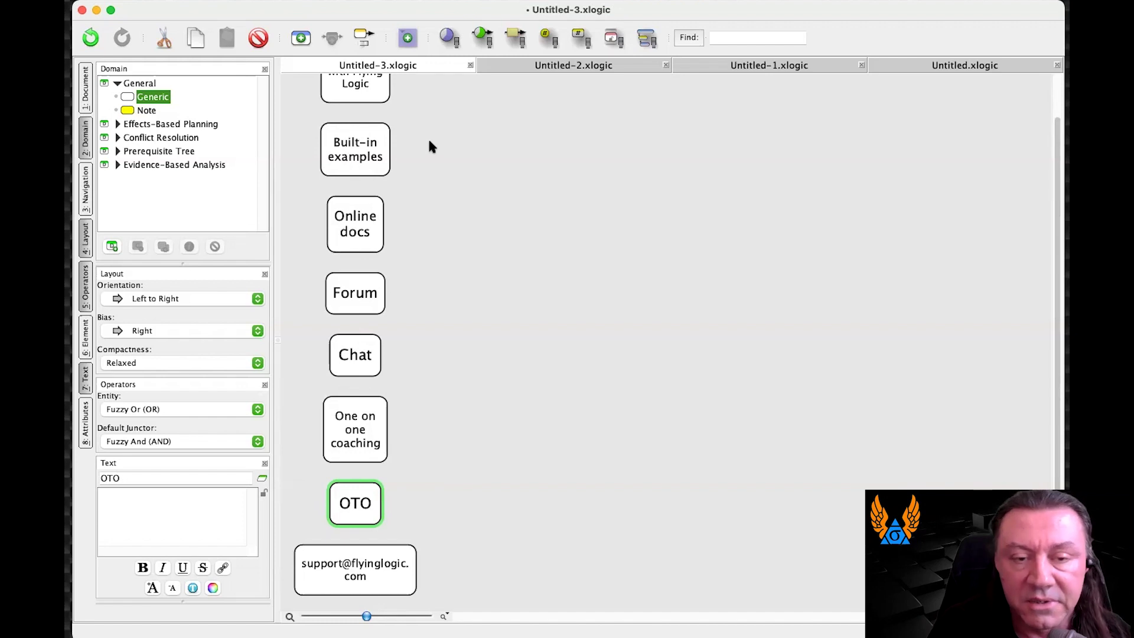
pyautogui.scroll(2, 430, 146)
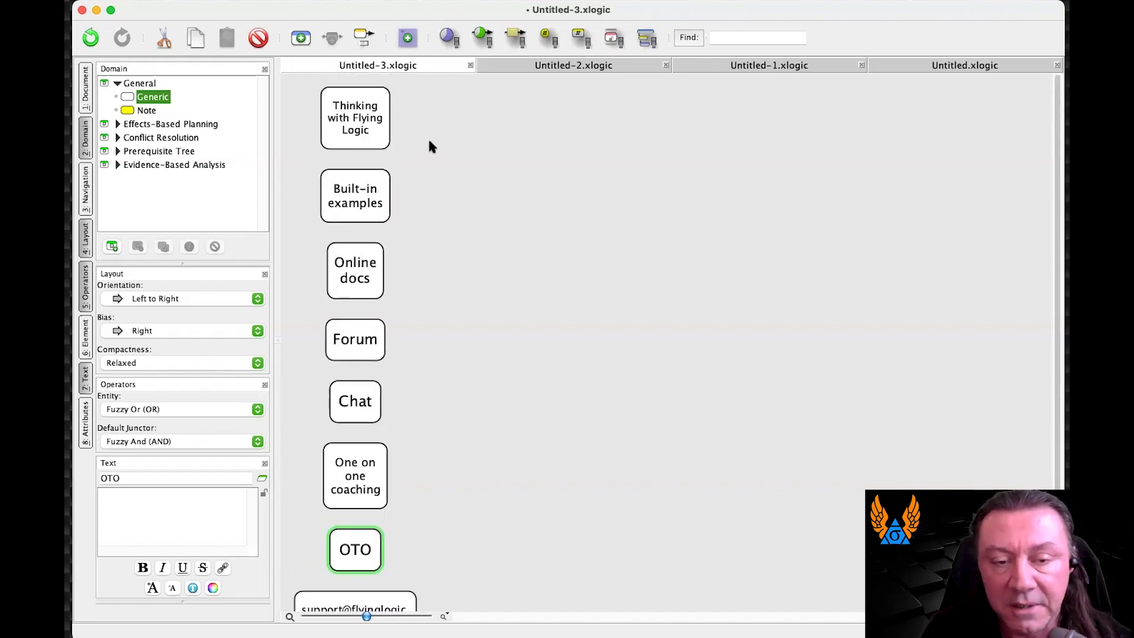
pyautogui.scroll(-2, 332, 230)
pyautogui.click(356, 169)
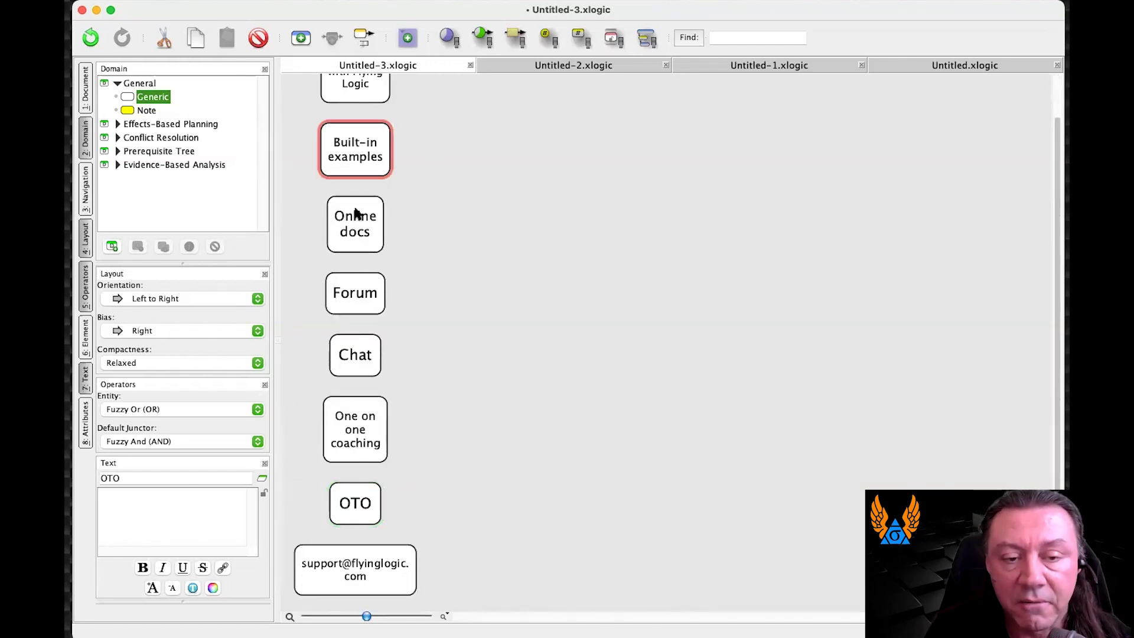
pyautogui.moveTo(430, 333); pyautogui.dragTo(434, 266)
pyautogui.moveTo(454, 127); pyautogui.dragTo(448, 200)
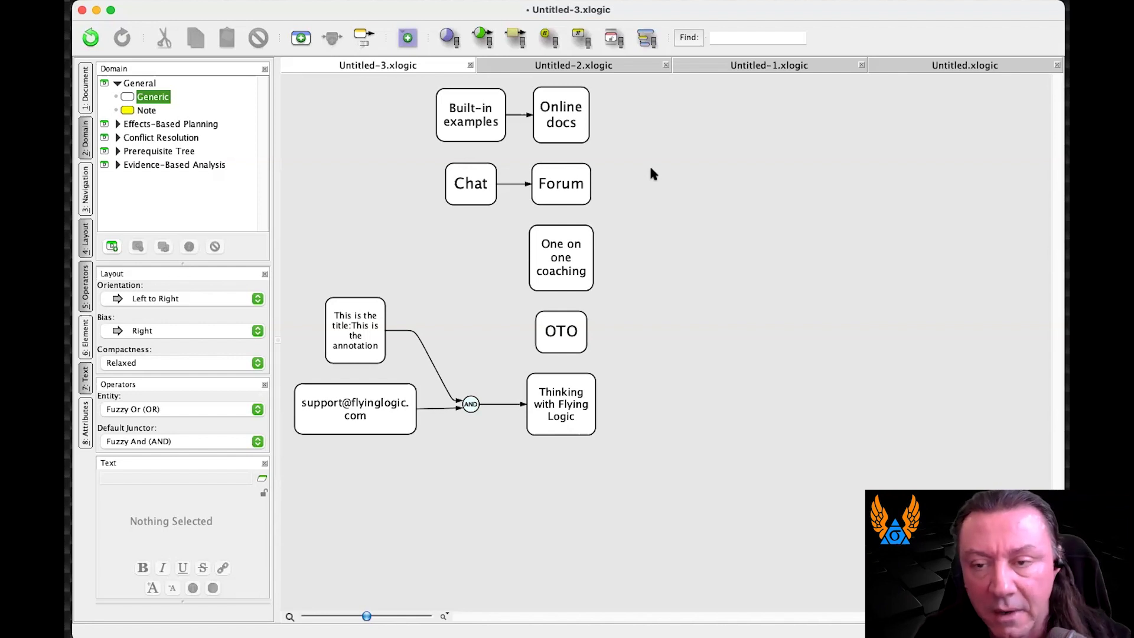
# Return to the Untitled.xlogic document with the nested groups and make the Domain list taller
pyautogui.click(567, 69)
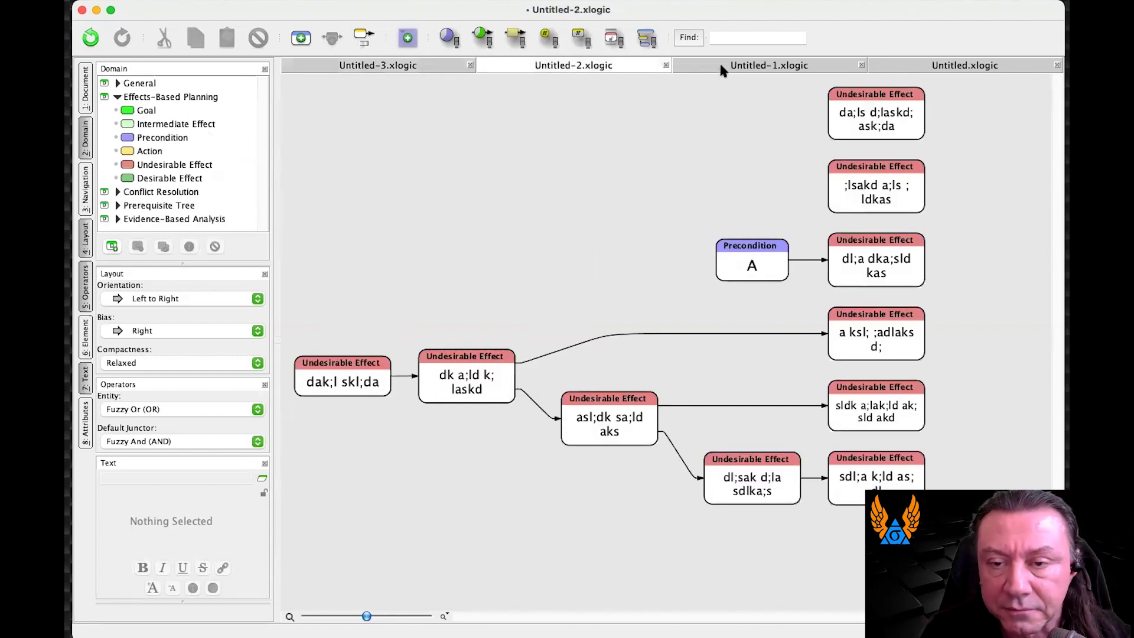
pyautogui.click(718, 62)
pyautogui.click(921, 64)
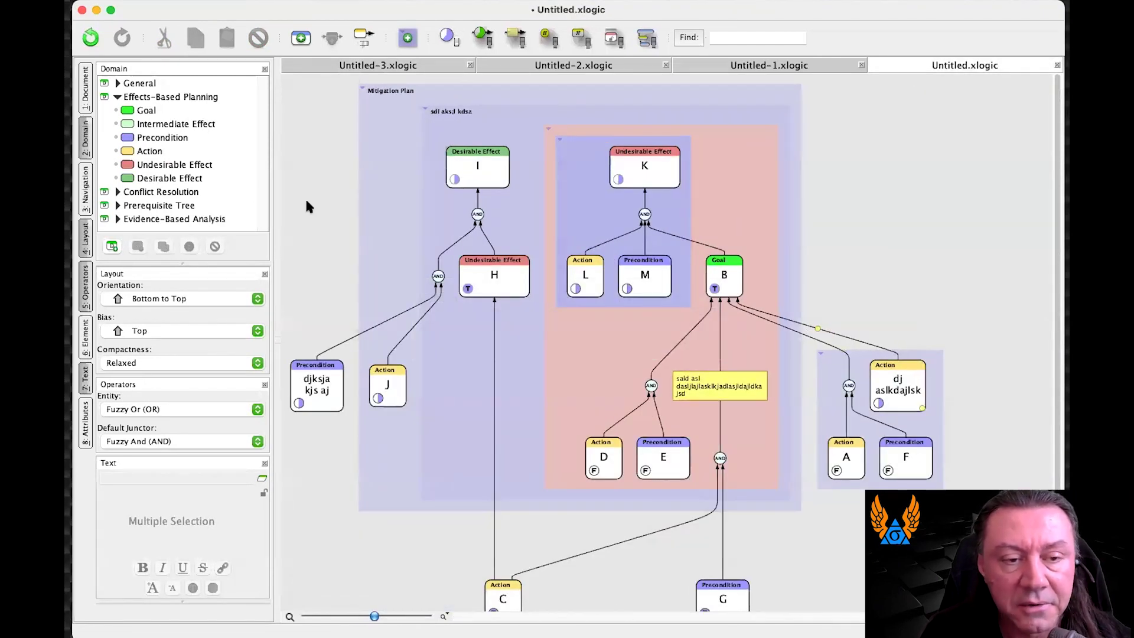
pyautogui.moveTo(164, 263); pyautogui.dragTo(165, 323)
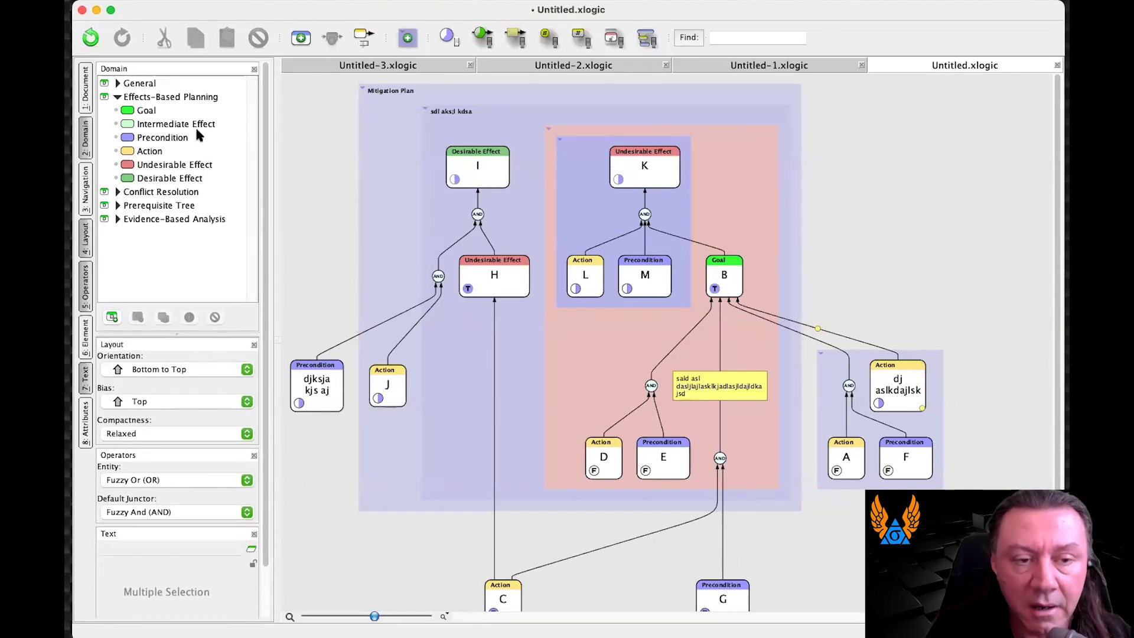
# Expand the General and Conflict Resolution domains to examine their entity classes, and collapse all the domains again
pyautogui.click(119, 83)
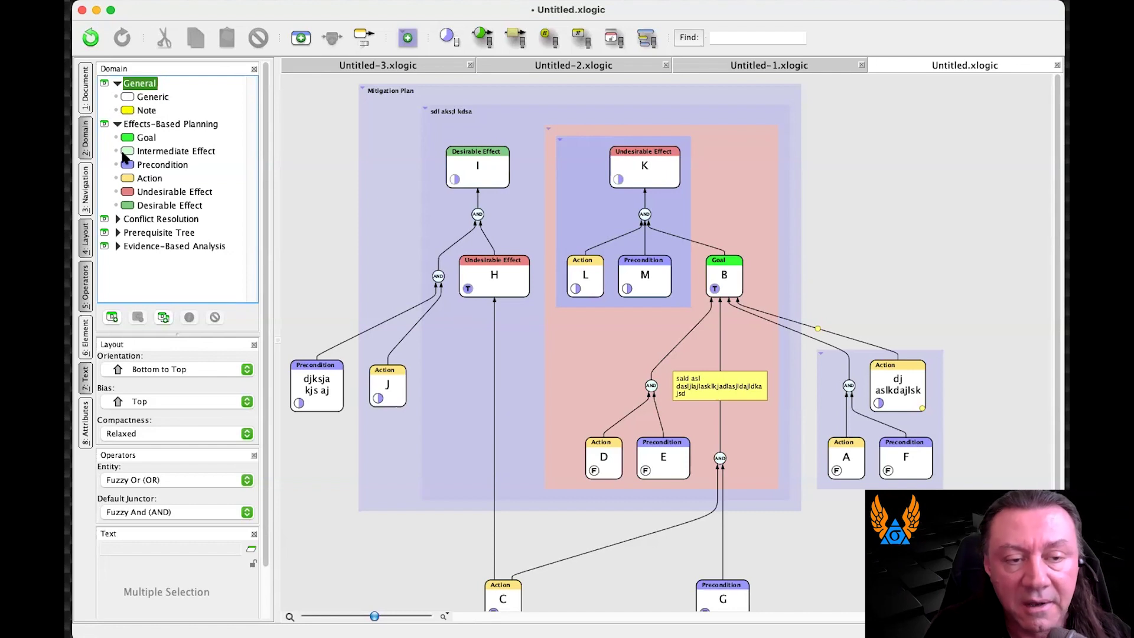
pyautogui.click(117, 219)
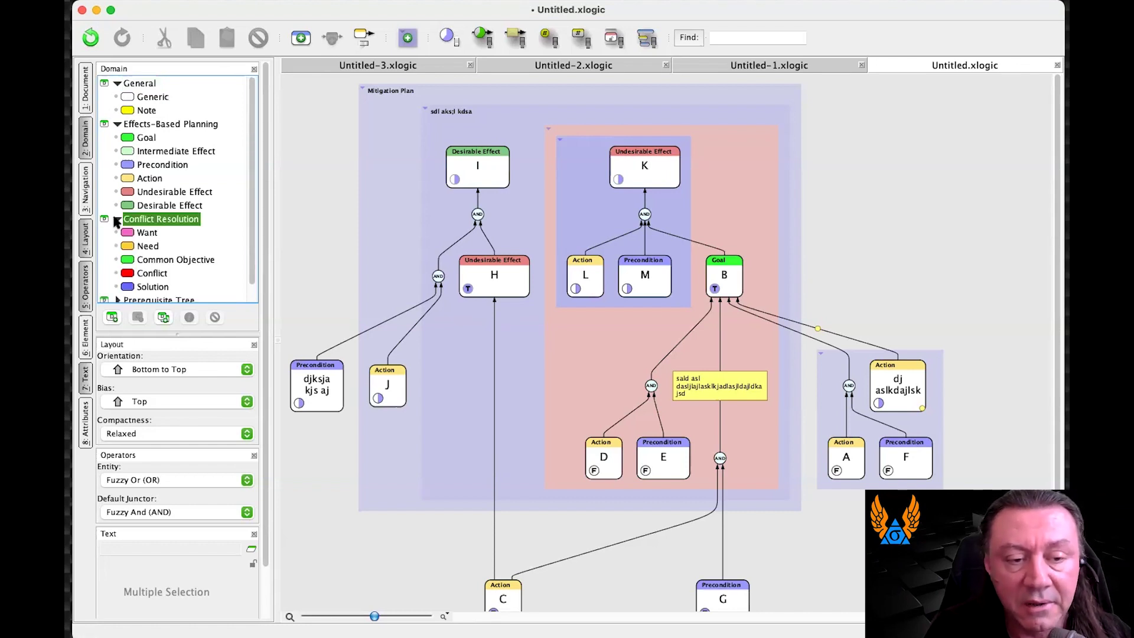
pyautogui.scroll(-1, 117, 221)
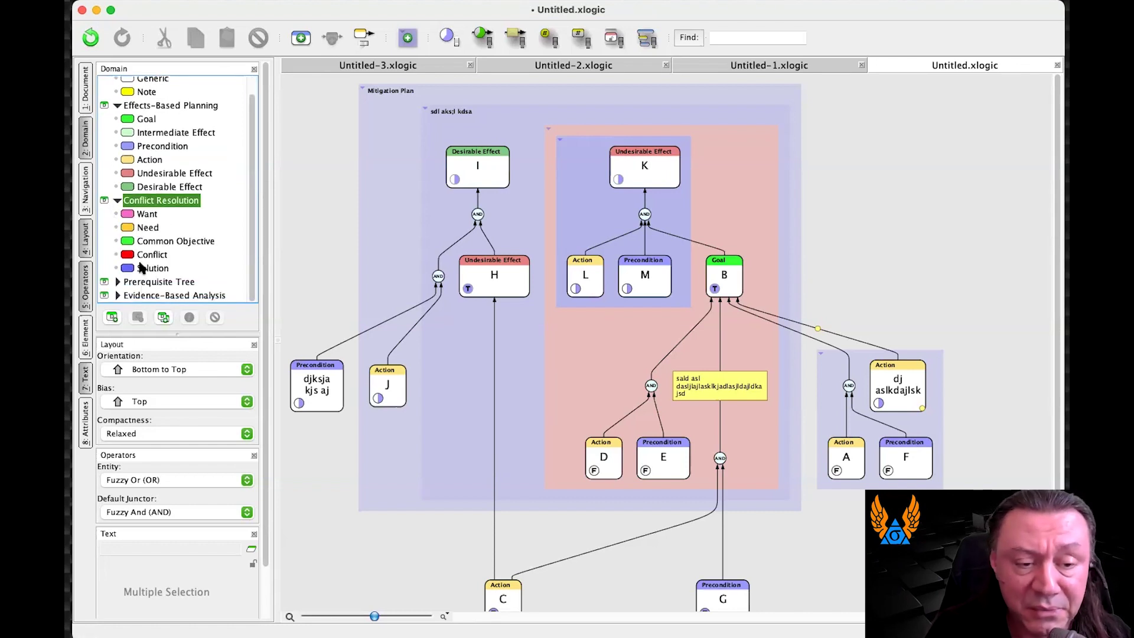
pyautogui.click(118, 109)
pyautogui.click(117, 83)
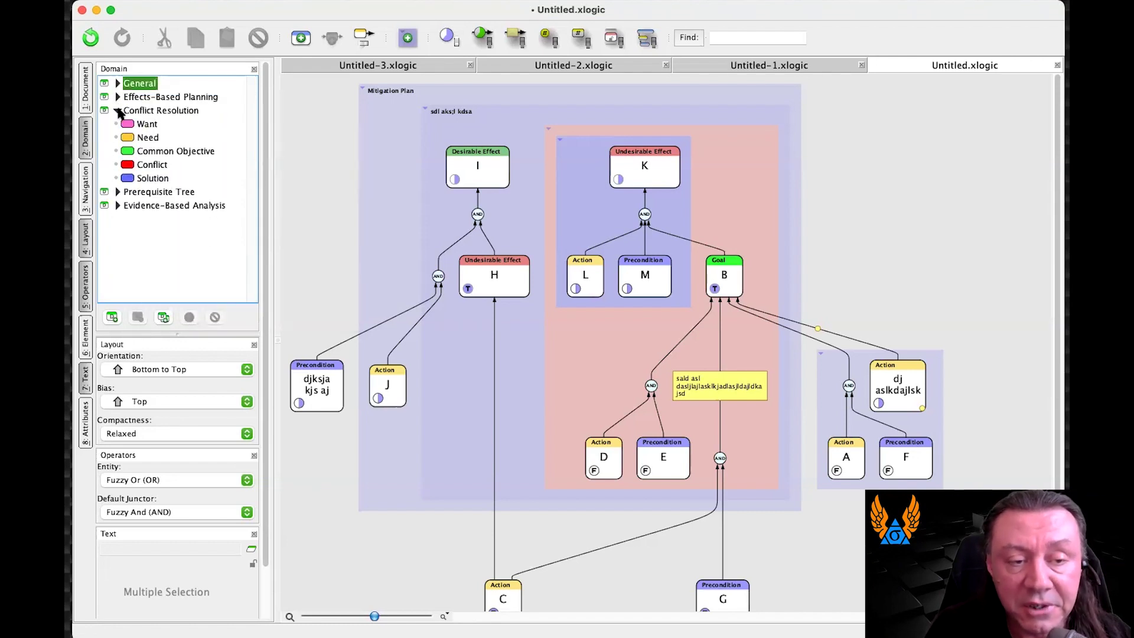
pyautogui.click(117, 110)
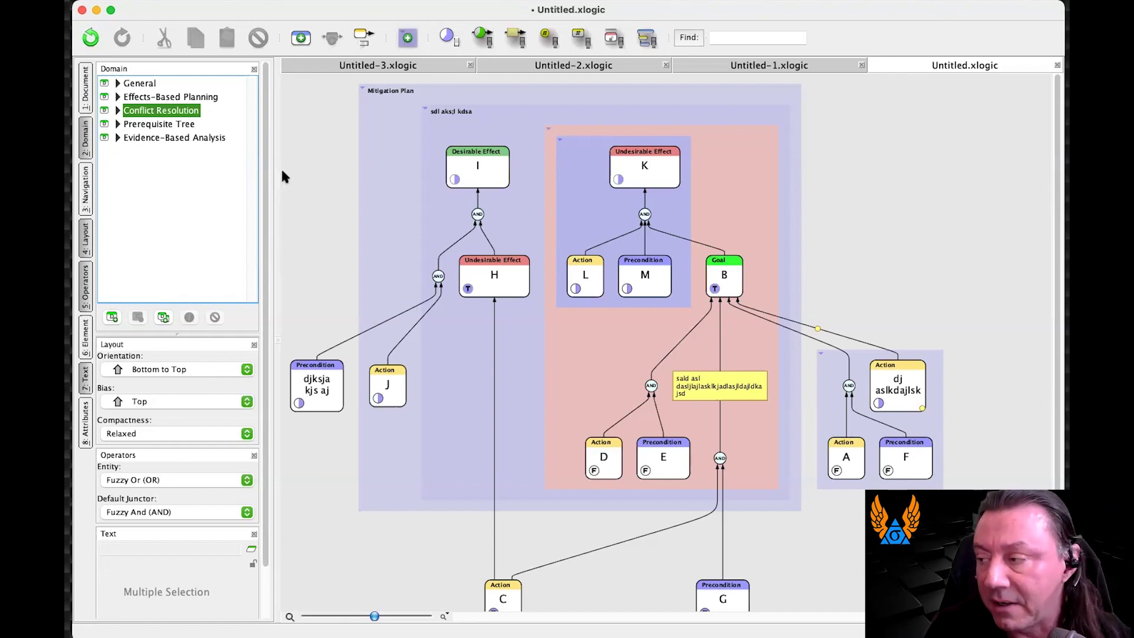
# Open the built-in example document Concept Maps.xlogic from the Concept Map folder of example documents
pyautogui.rightClick(312, 151)
pyautogui.moveTo(317, 190)
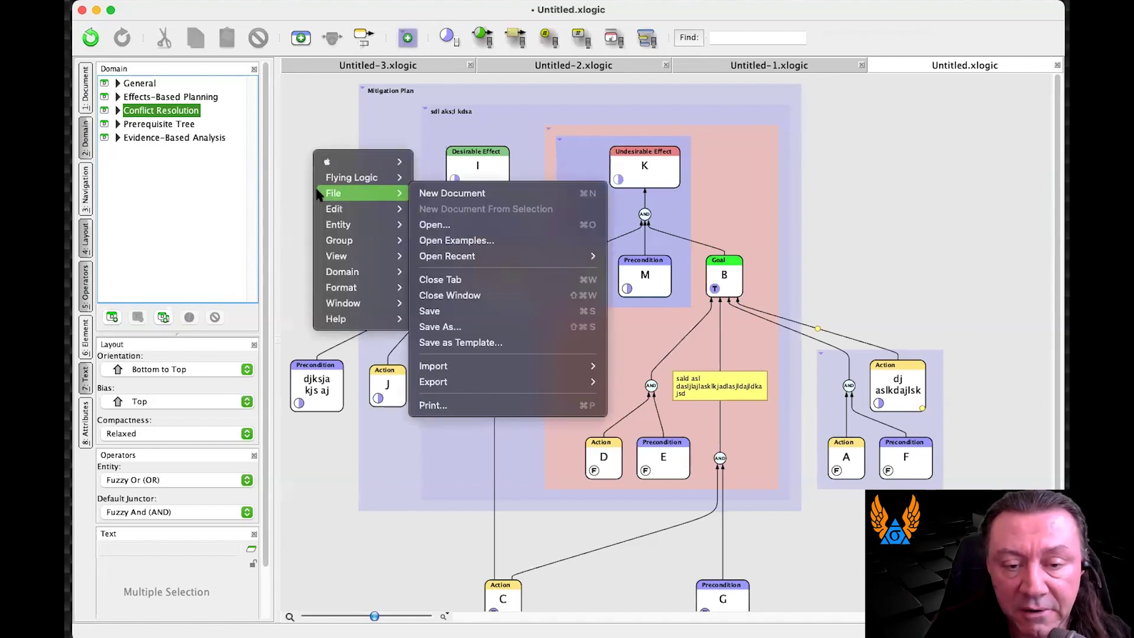
pyautogui.moveTo(392, 225)
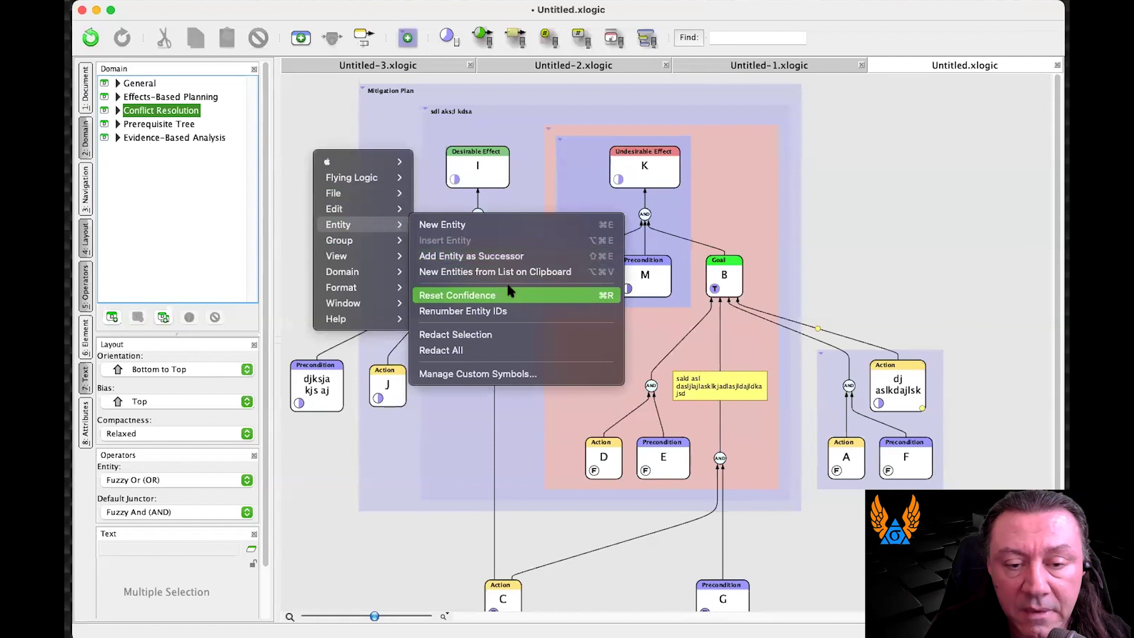
pyautogui.moveTo(363, 192)
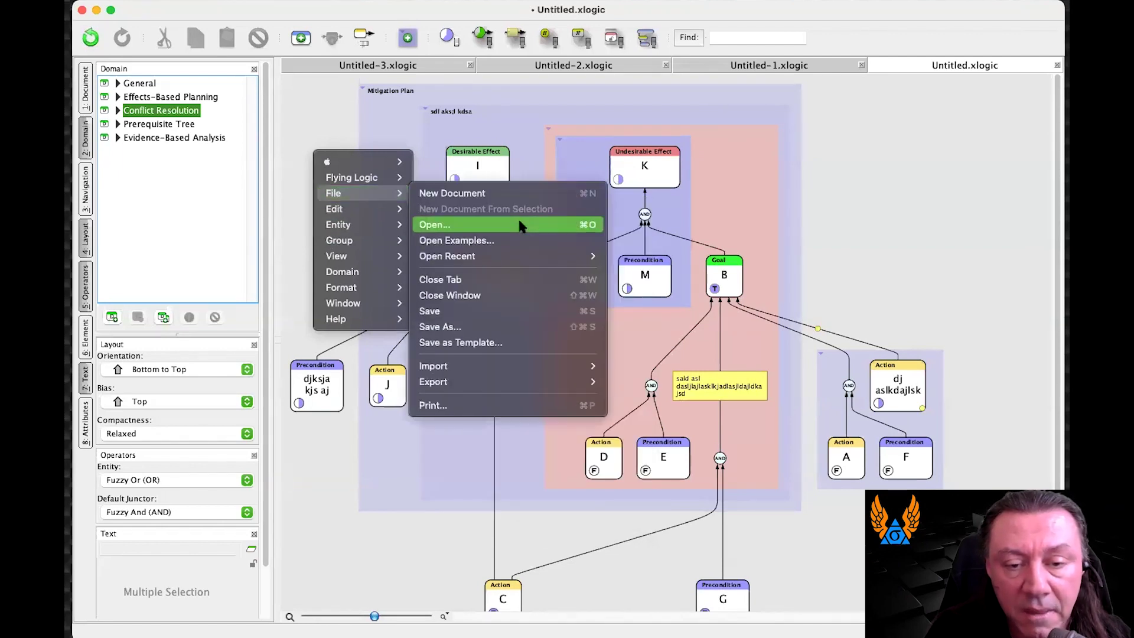
pyautogui.click(505, 238)
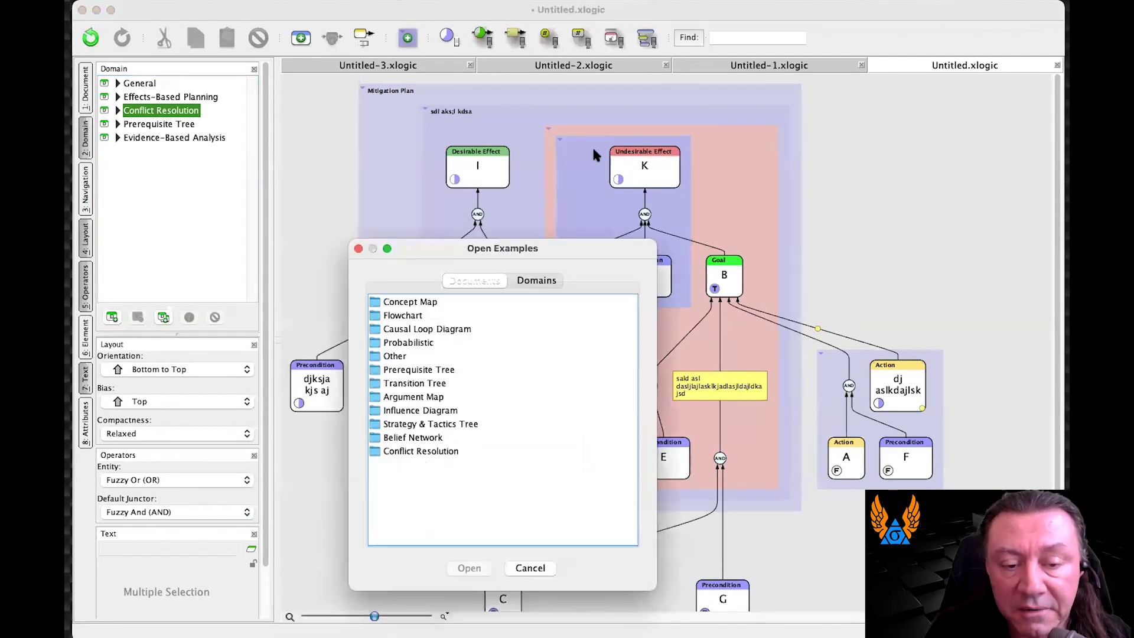
pyautogui.doubleClick(525, 161)
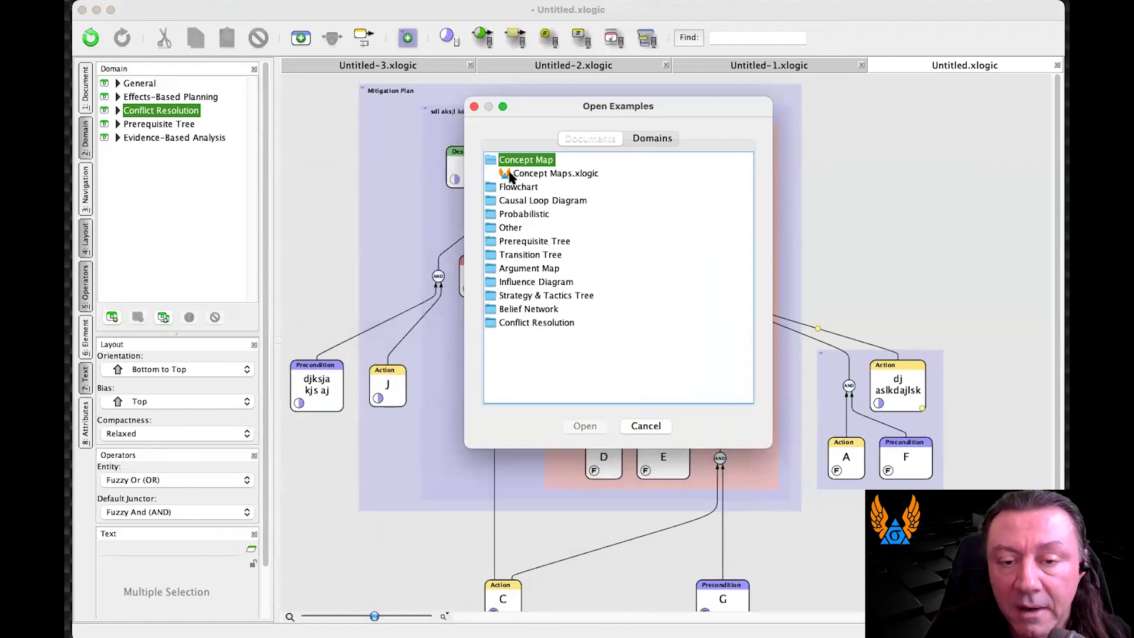
pyautogui.click(513, 174)
pyautogui.click(583, 425)
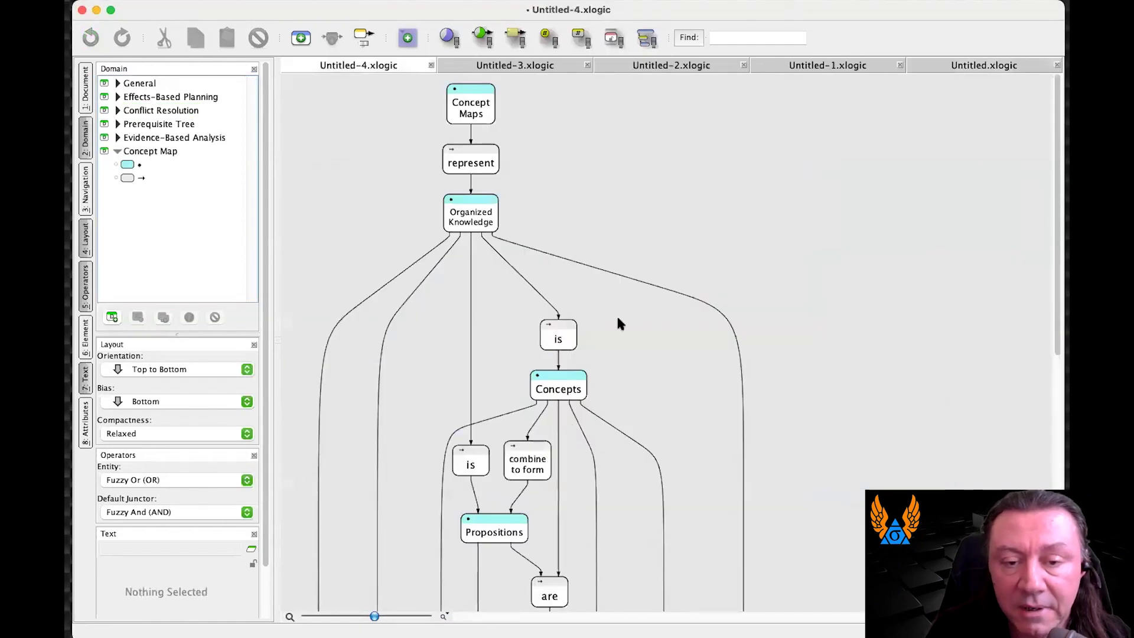
# Examine the two classes of the Concept Map domain and the entities "Concept Maps" and "represent" that use them
pyautogui.click(127, 166)
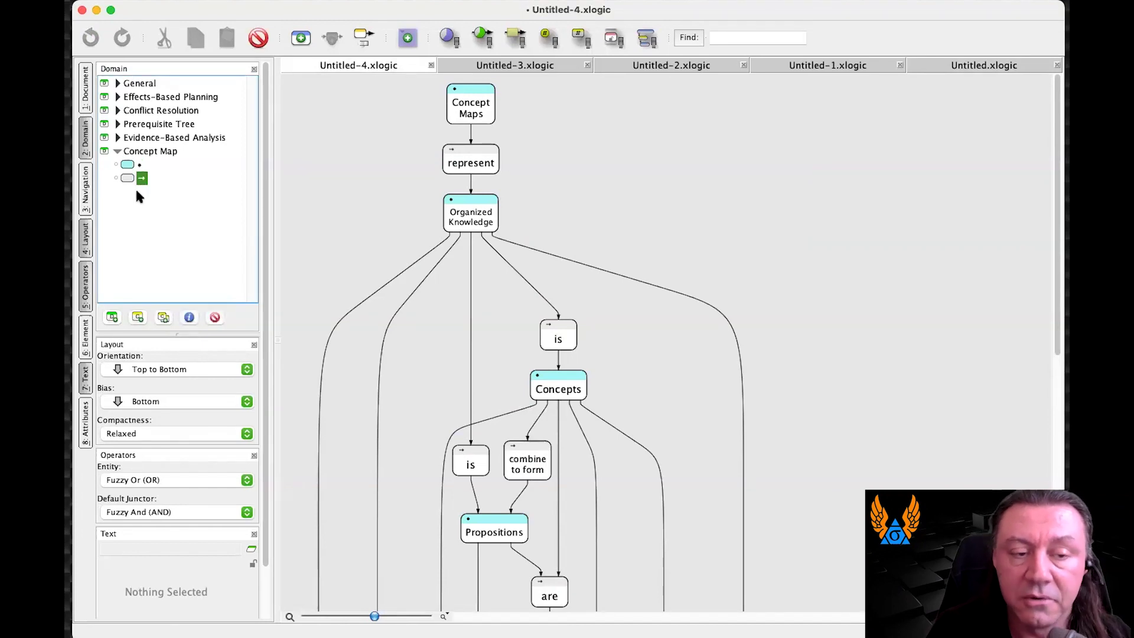
pyautogui.click(469, 109)
pyautogui.click(470, 157)
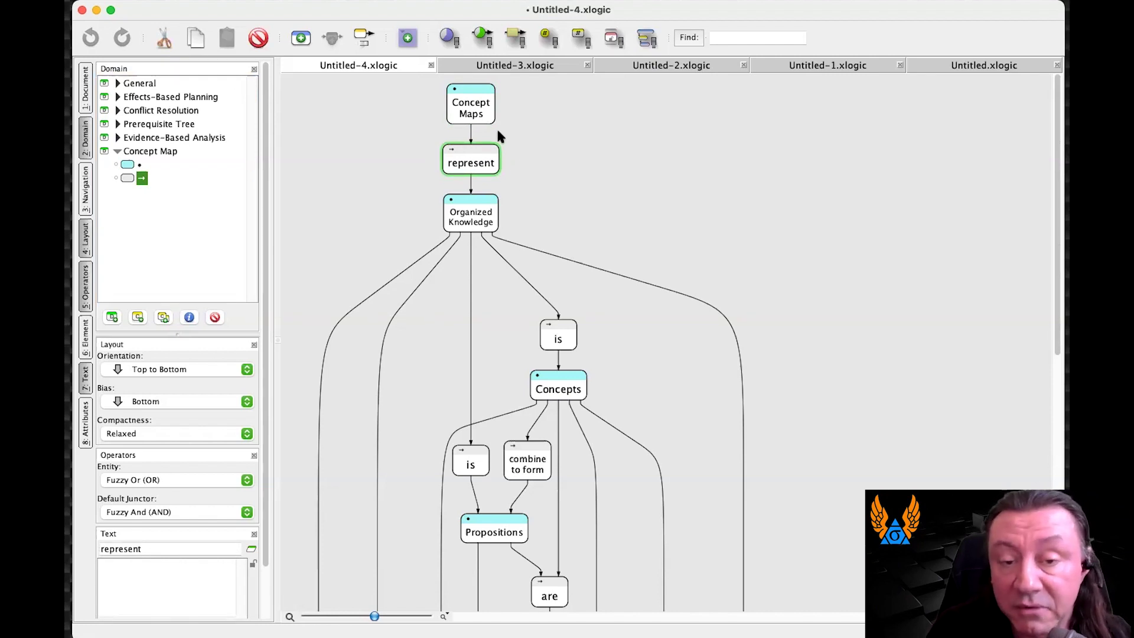
pyautogui.click(514, 40)
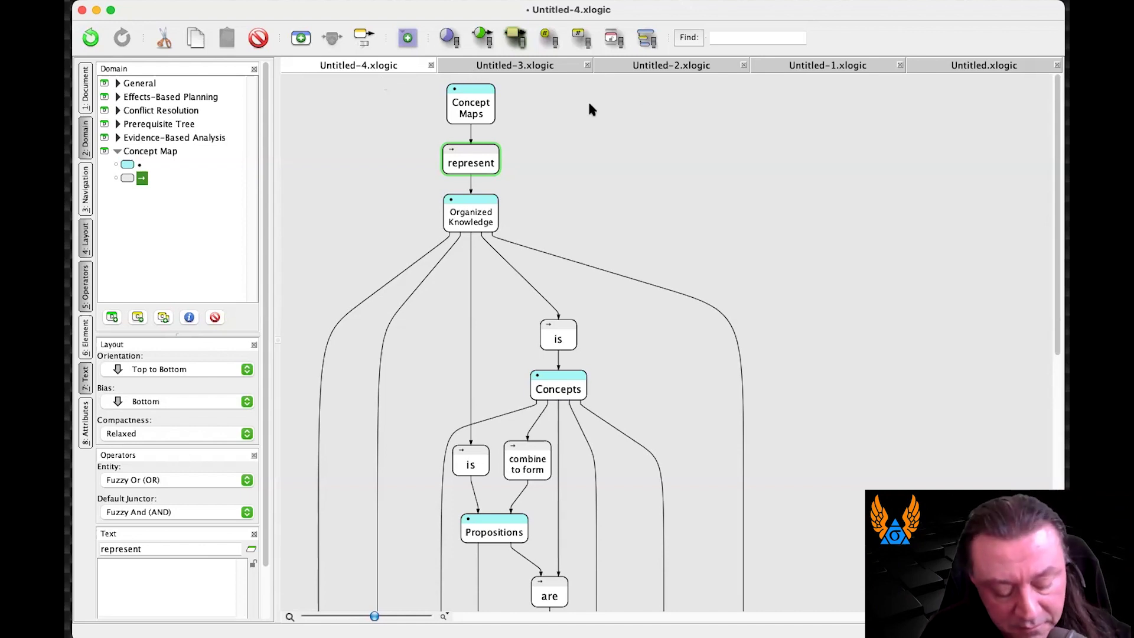
# Create a new document and add a Goal entity from the Effects-Based Planning domain
pyautogui.press('super+n')
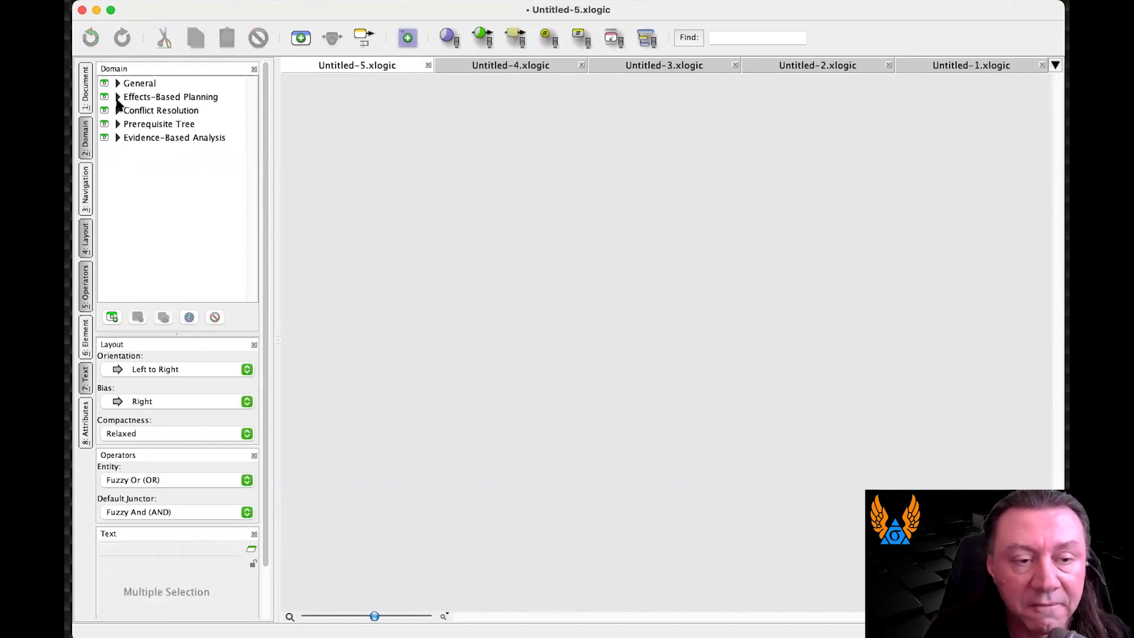
pyautogui.click(117, 97)
pyautogui.click(128, 111)
pyautogui.moveTo(131, 113); pyautogui.dragTo(372, 111)
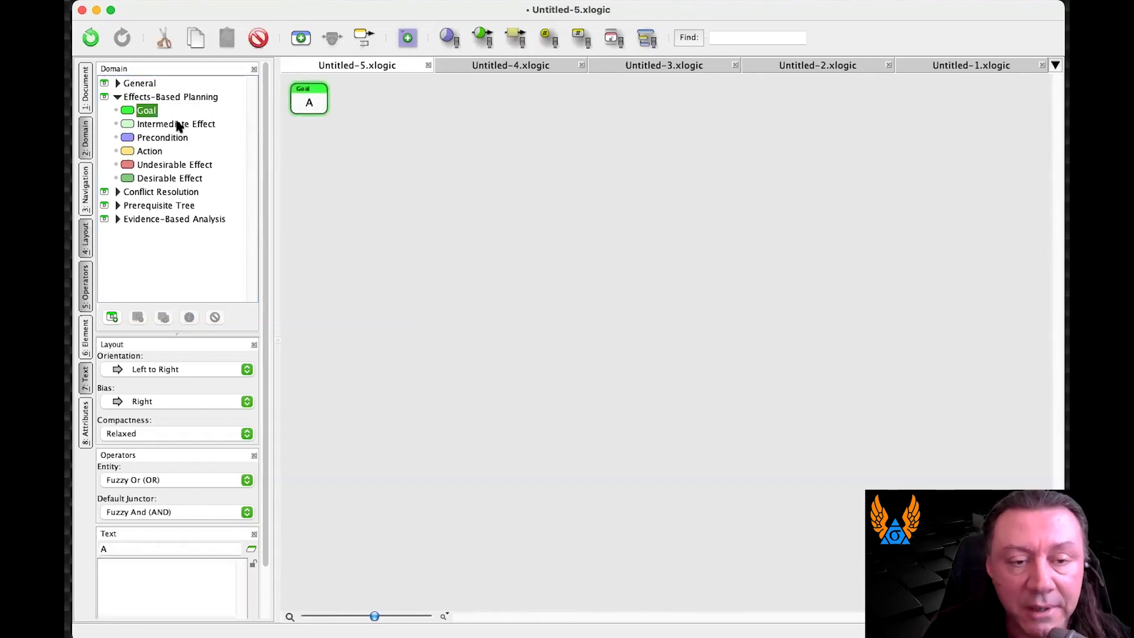
pyautogui.scroll(5, 372, 203)
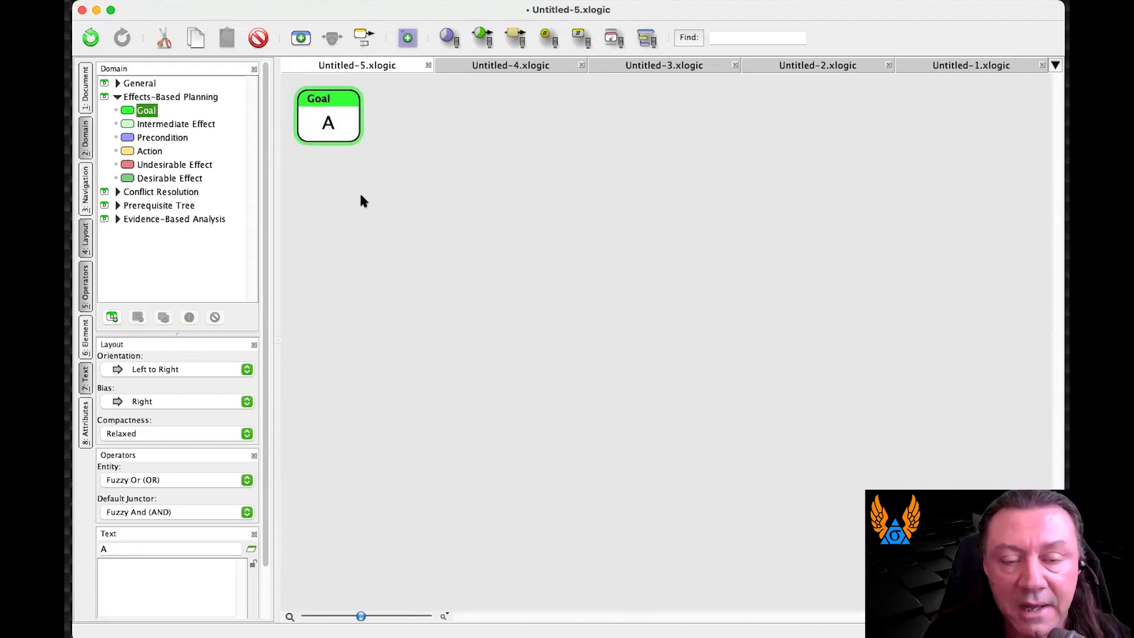
# Create a new domain titled Screenwriting and move its editing window clear of the domain list
pyautogui.click(127, 245)
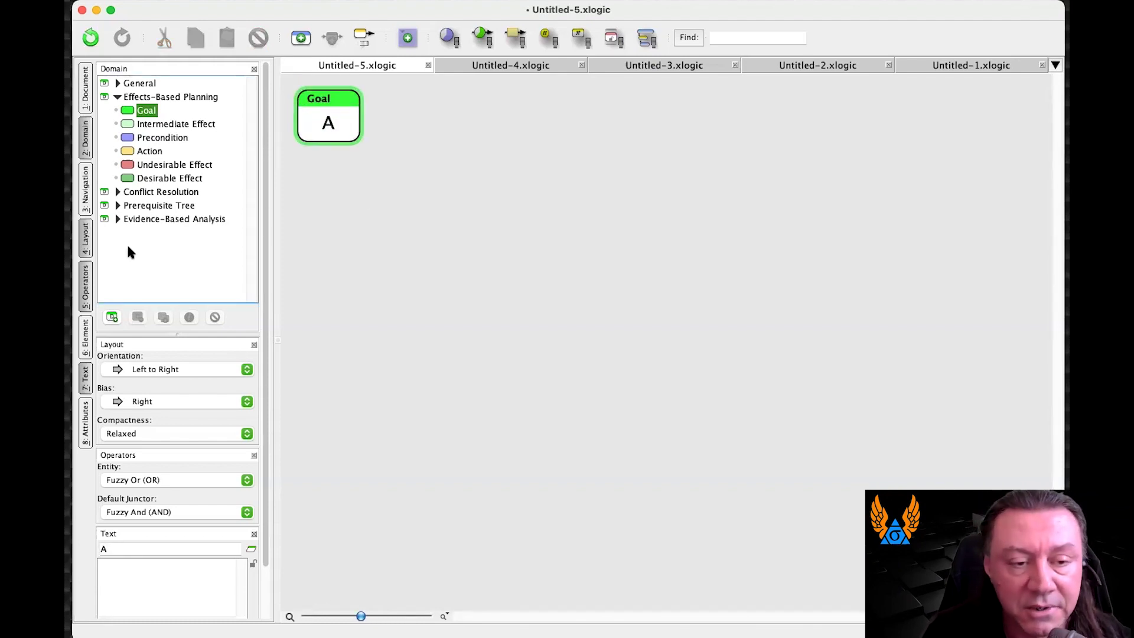
pyautogui.click(111, 317)
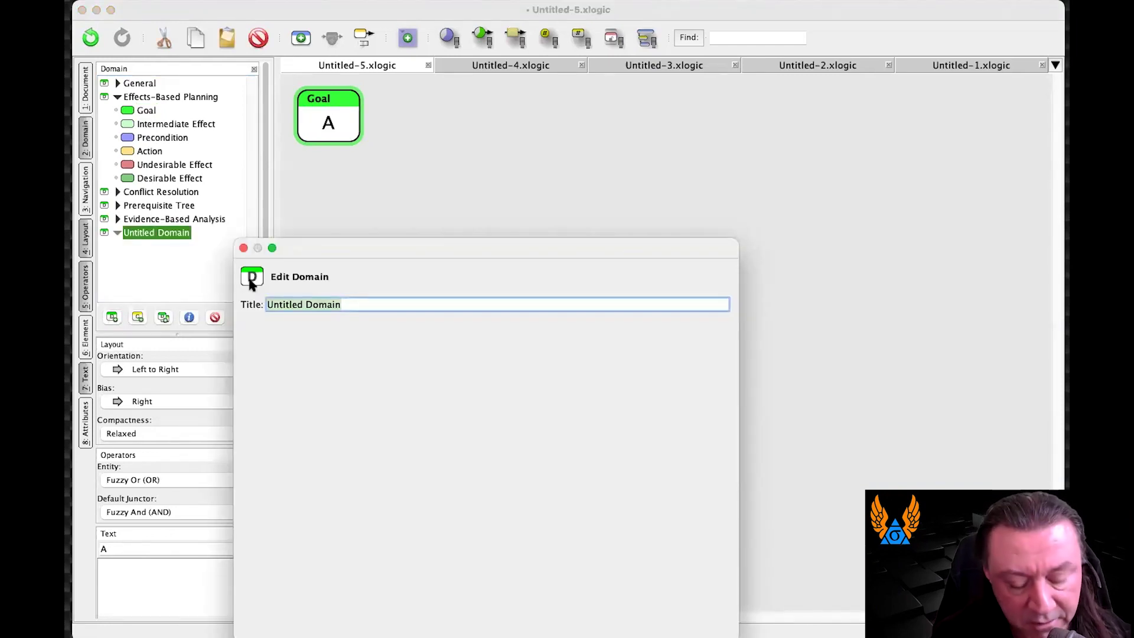
pyautogui.write('Screenwriting')
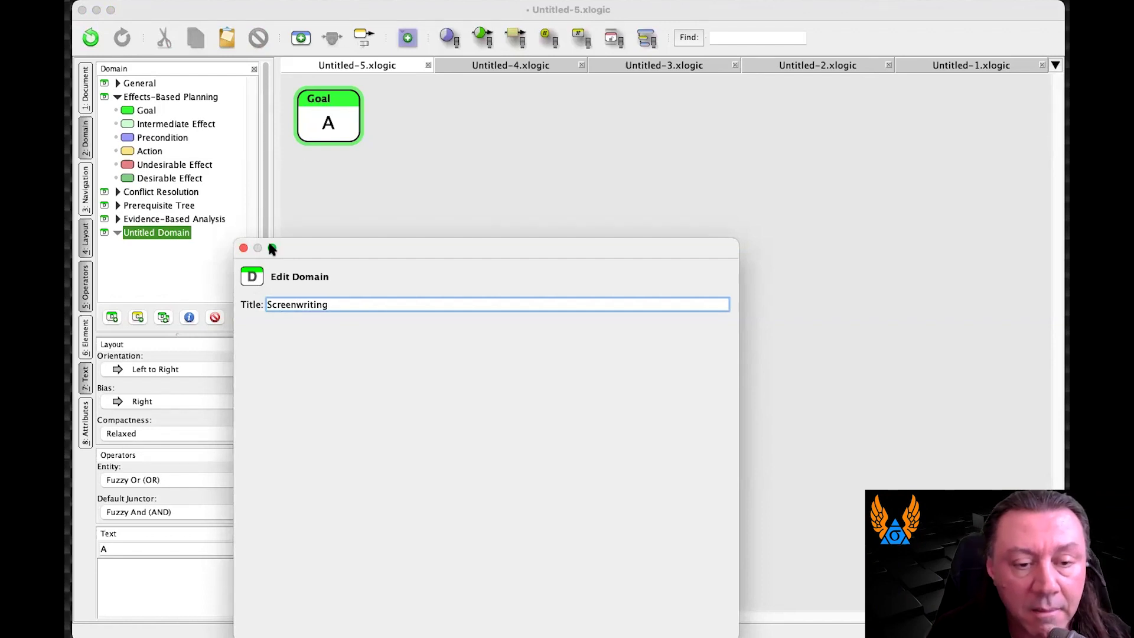
pyautogui.moveTo(309, 239); pyautogui.dragTo(381, 168)
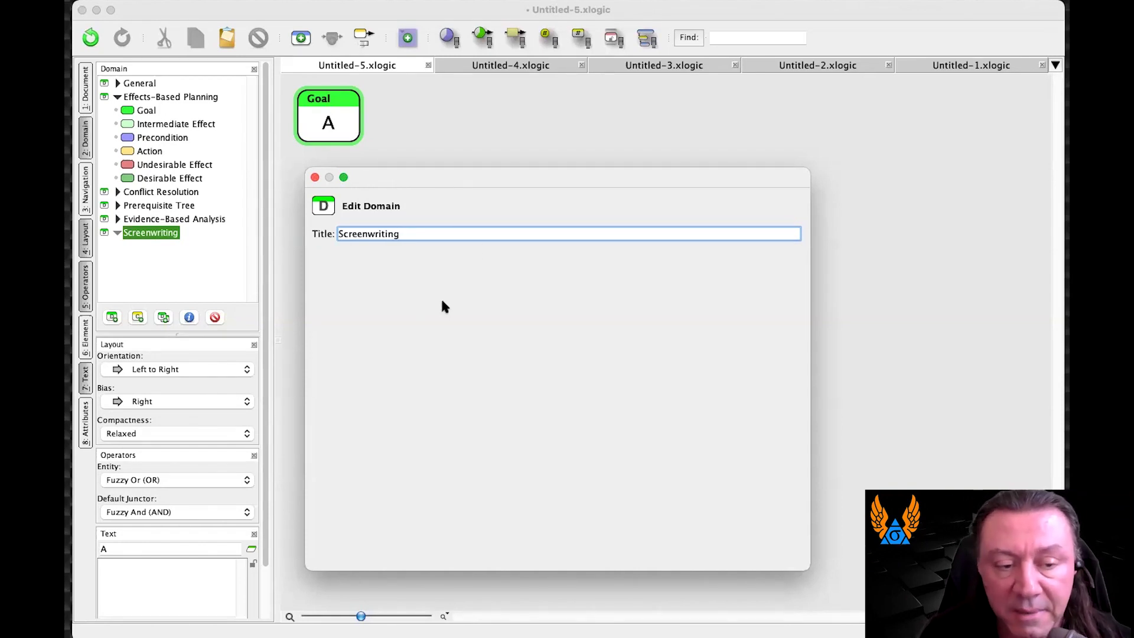
# Add a blue class titled Plot Point with an oval speech-bubble symbol to Screenwriting, previewing it with its name hidden and shown again
pyautogui.click(138, 318)
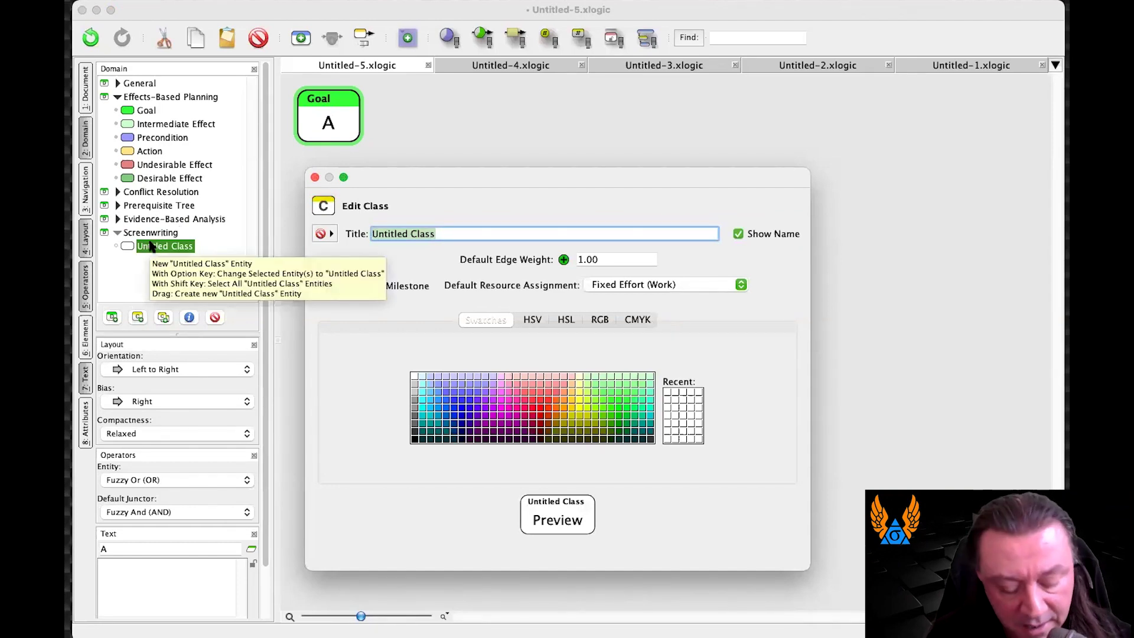
pyautogui.write('Pl')
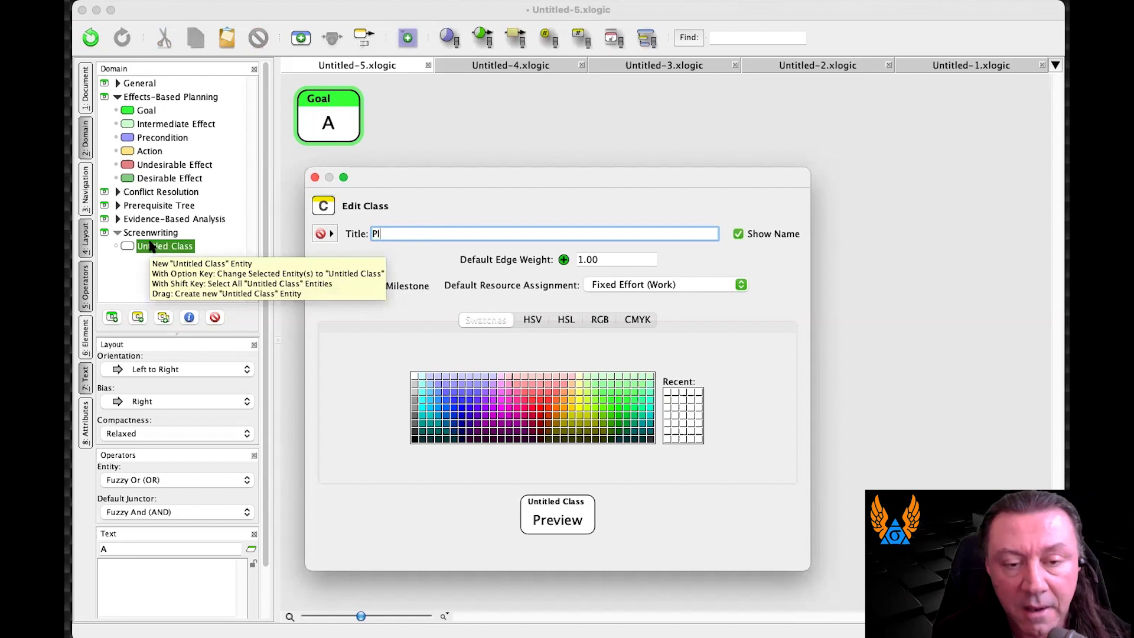
pyautogui.write('ot Point')
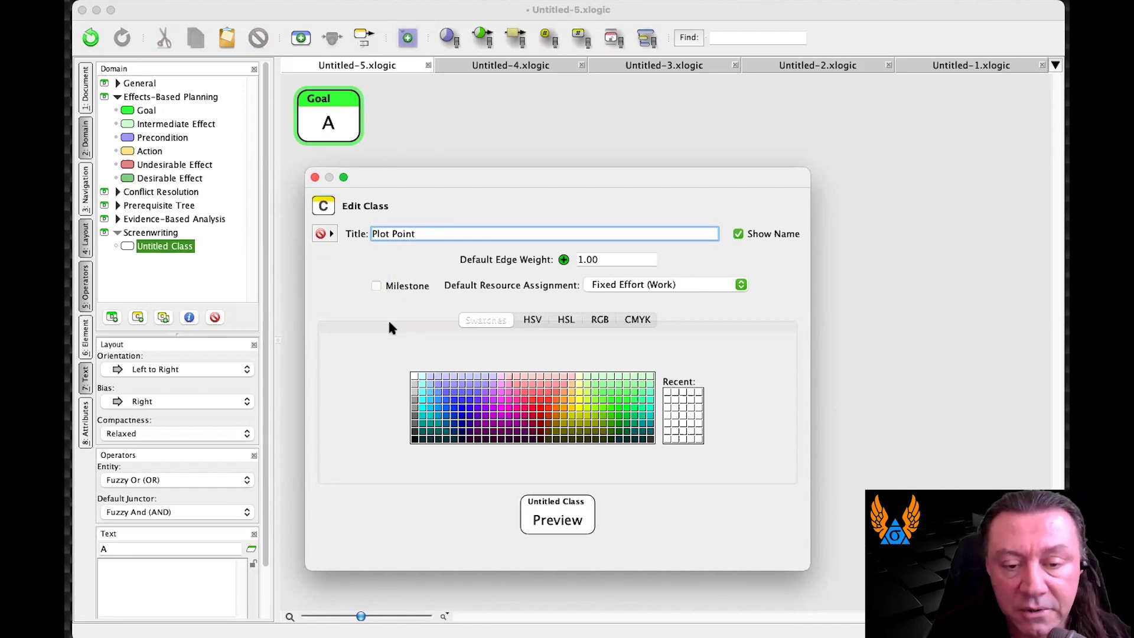
pyautogui.click(446, 400)
pyautogui.click(323, 233)
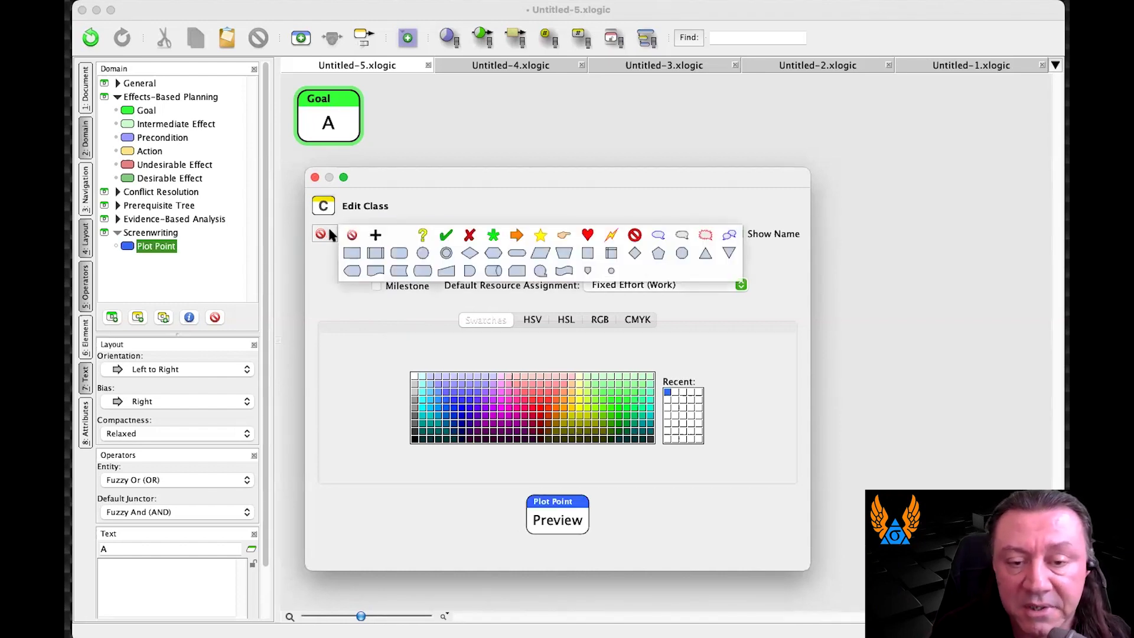
pyautogui.click(658, 235)
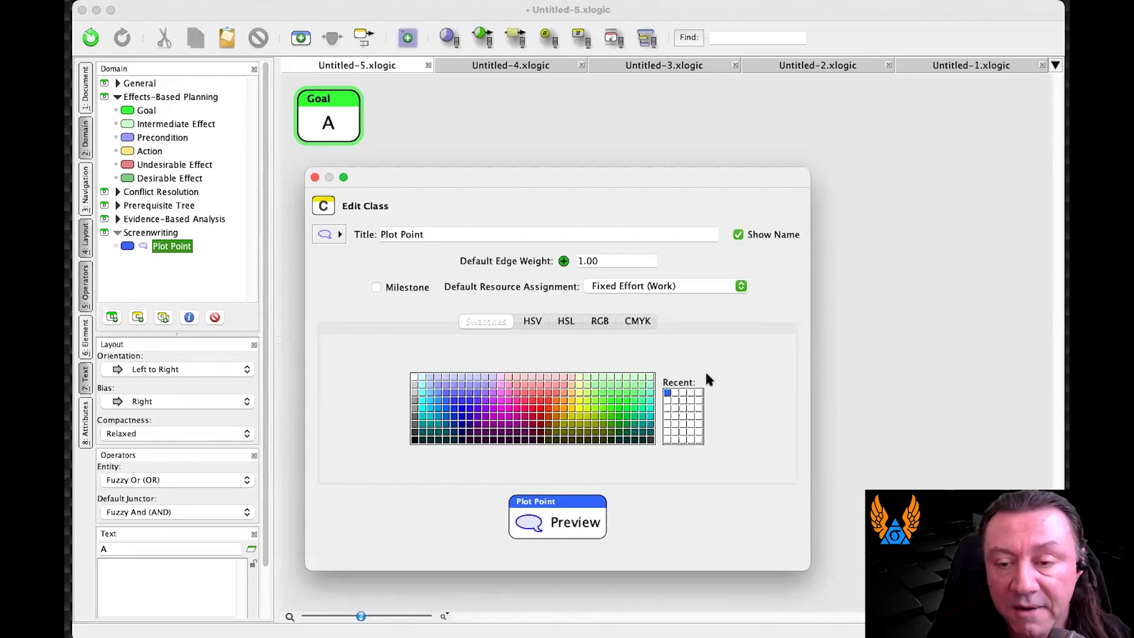
pyautogui.click(738, 235)
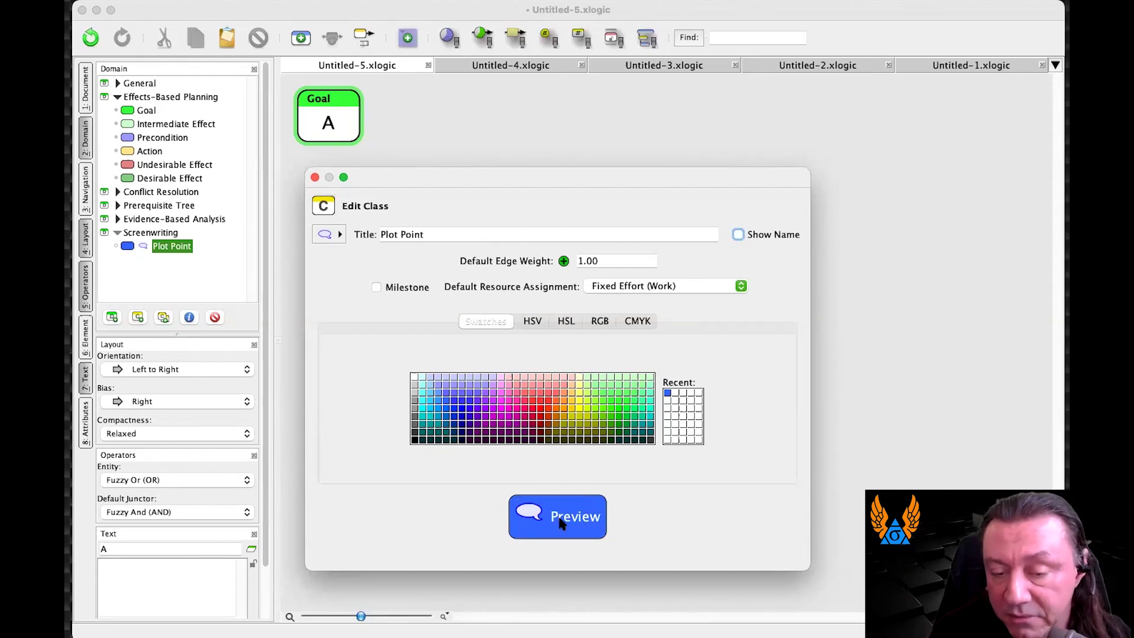
pyautogui.click(738, 235)
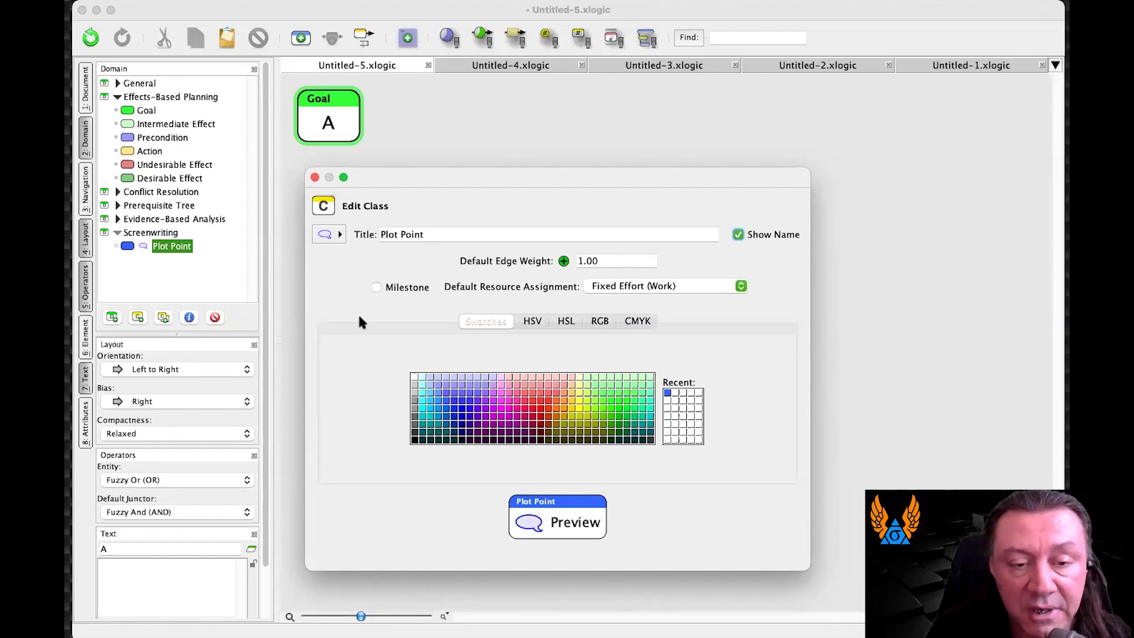
# Add a red class titled Conflict with a jagged burst symbol to the Screenwriting domain and close the class editor
pyautogui.click(137, 317)
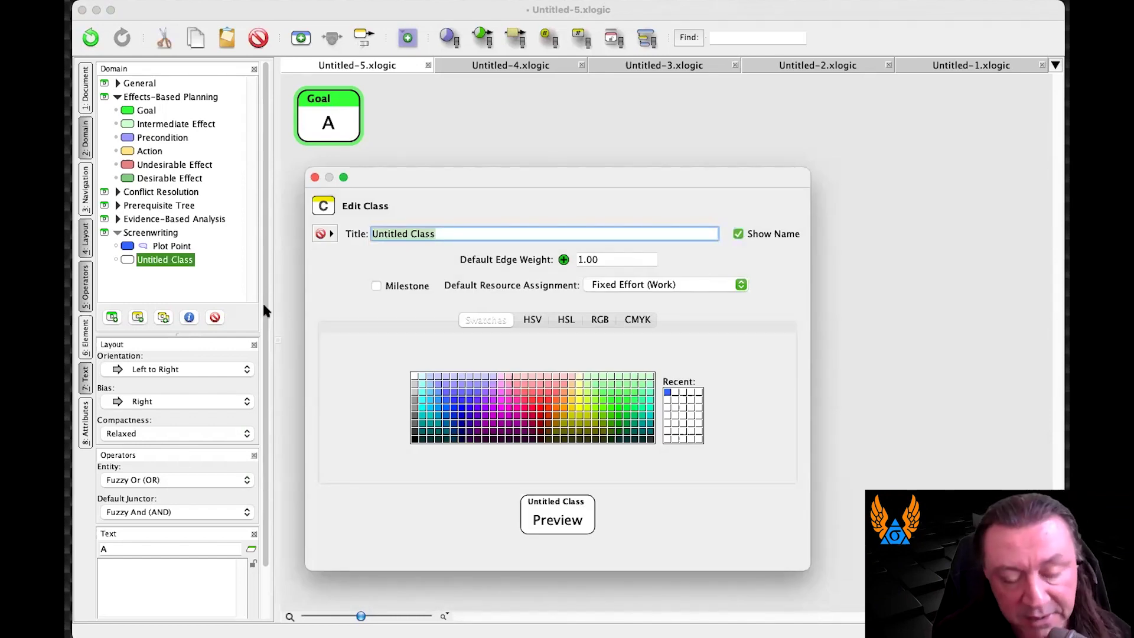
pyautogui.write('Conflict')
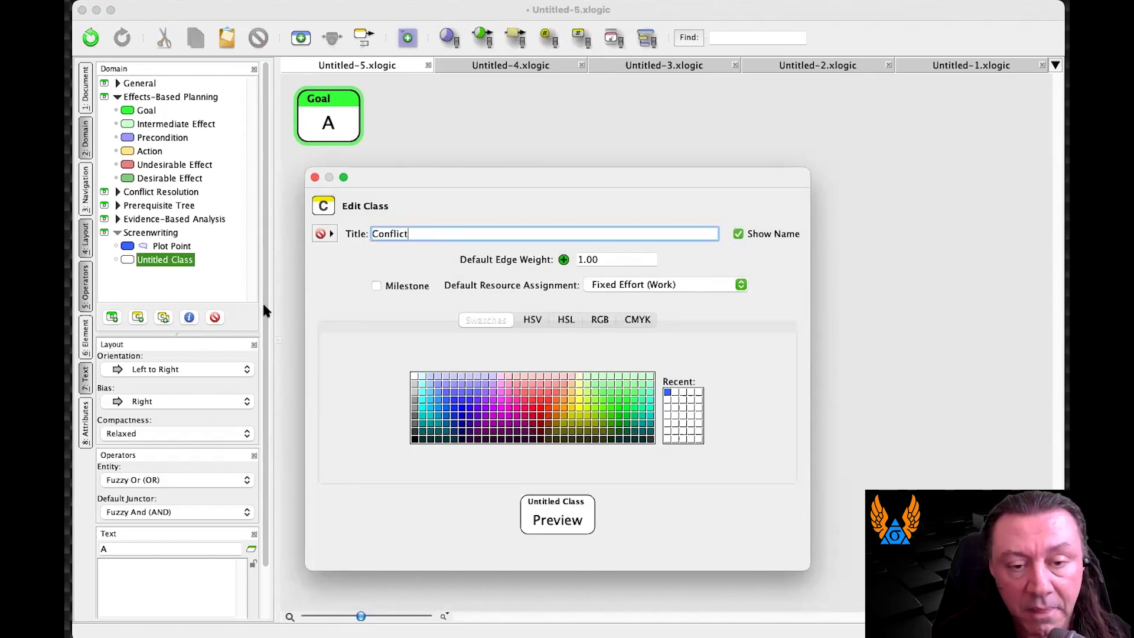
pyautogui.click(324, 234)
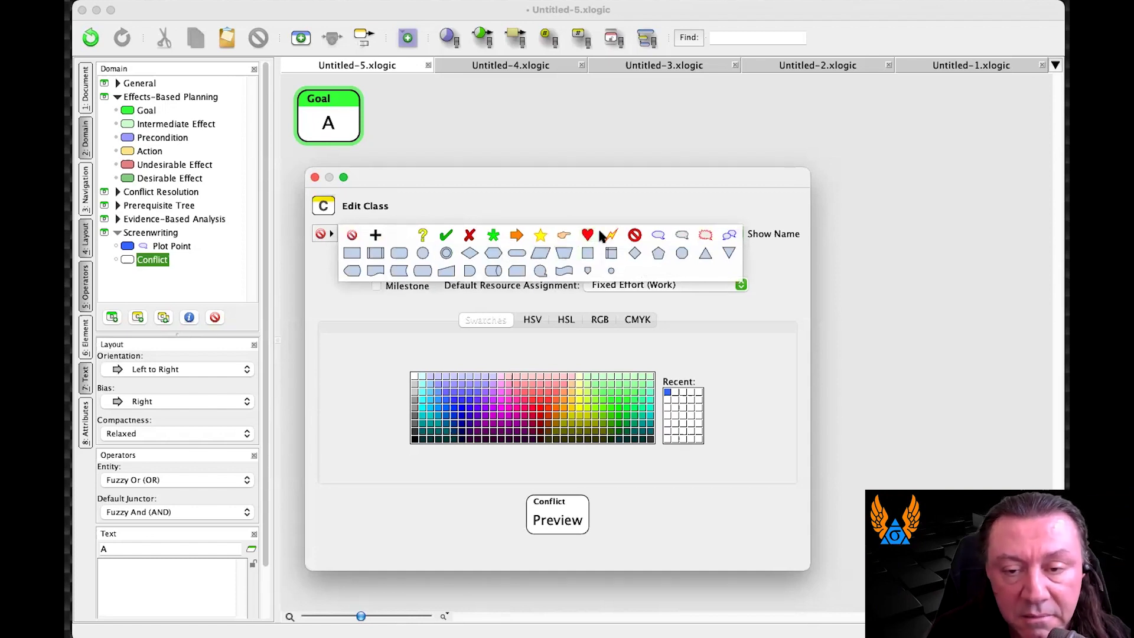
pyautogui.click(703, 236)
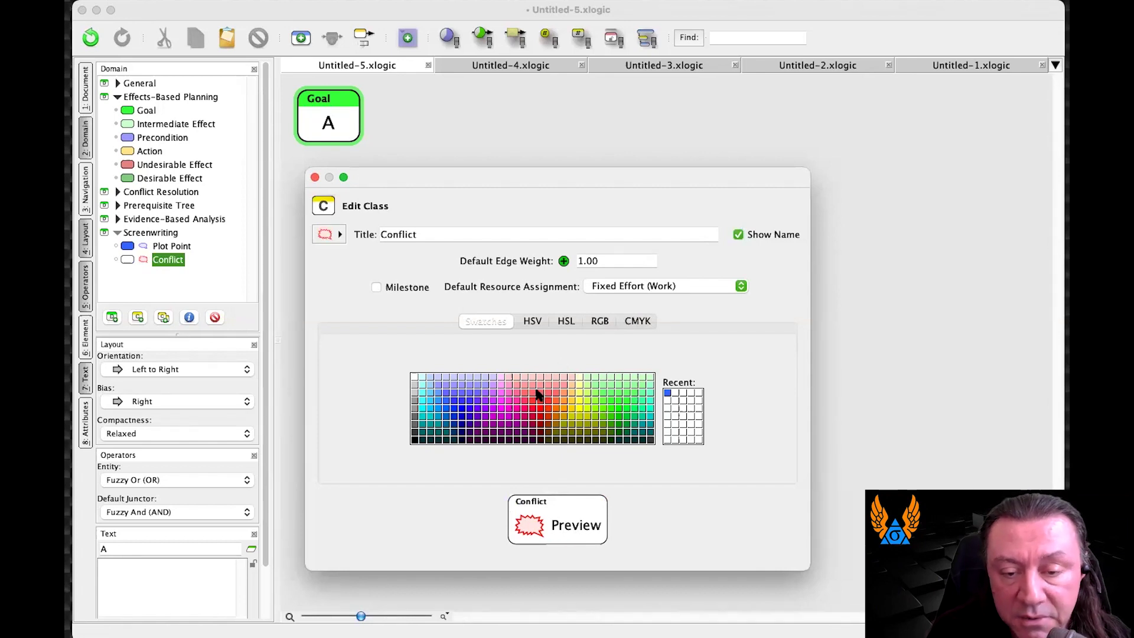
pyautogui.click(533, 409)
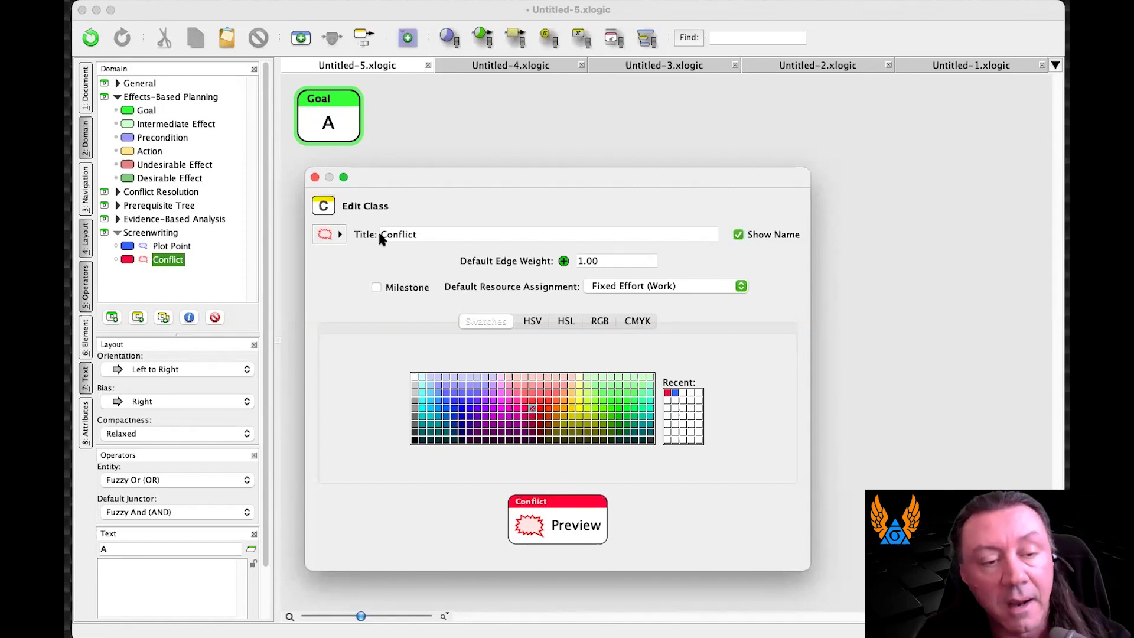
pyautogui.click(315, 177)
# Add three Plot Point entities chained one after another so that they lead into Goal A
pyautogui.moveTo(135, 246); pyautogui.dragTo(294, 125)
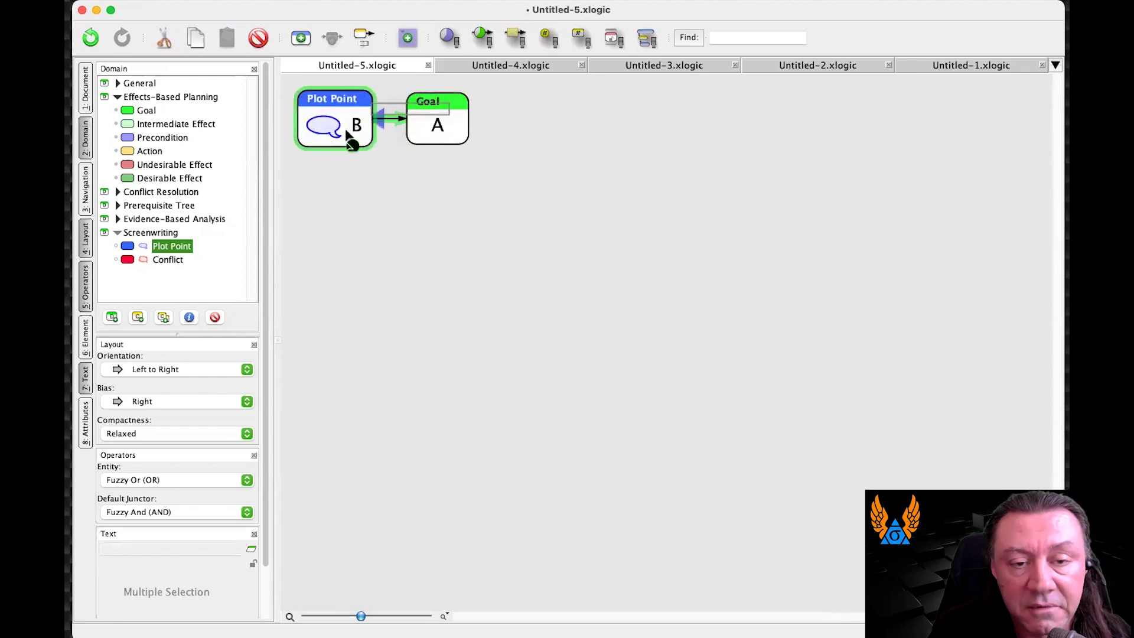
pyautogui.click(297, 134)
pyautogui.moveTo(297, 134); pyautogui.dragTo(297, 133)
pyautogui.moveTo(154, 246); pyautogui.dragTo(297, 133)
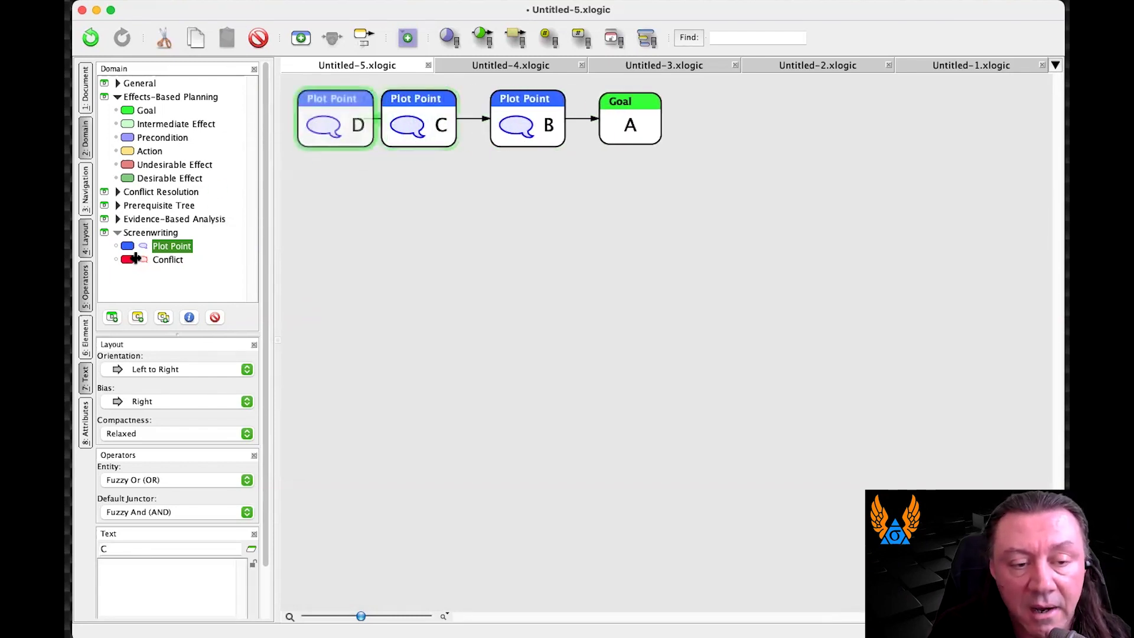
# Add two Conflict entities, one leading into Plot Point C and one leading into Plot Point B
pyautogui.moveTo(167, 259); pyautogui.dragTo(401, 169)
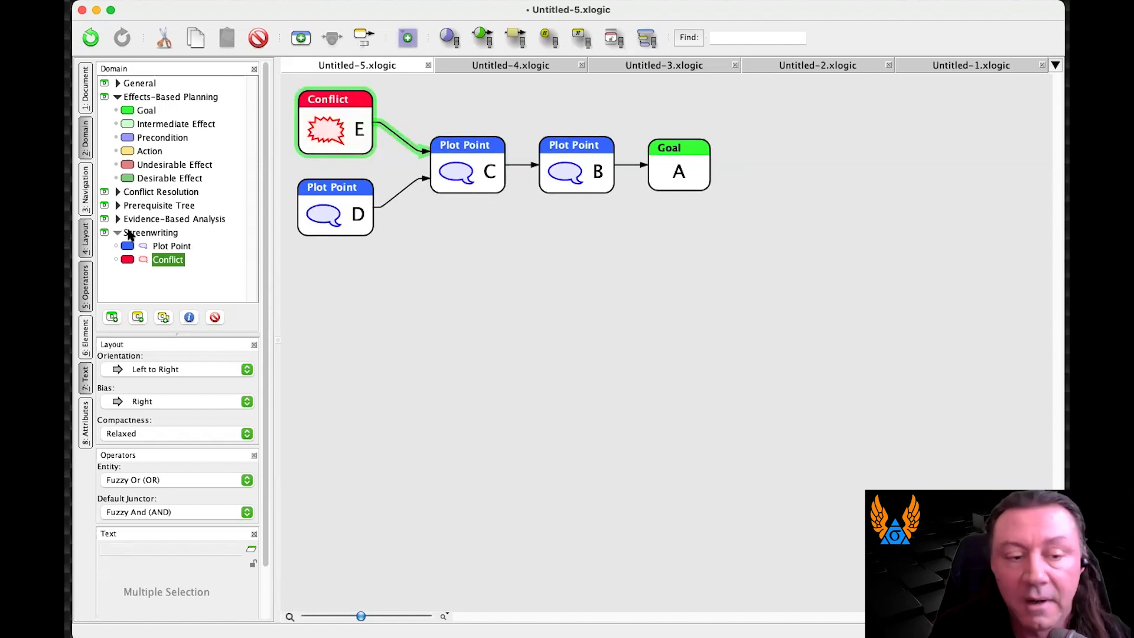
pyautogui.moveTo(126, 258); pyautogui.dragTo(528, 167)
pyautogui.click(507, 258)
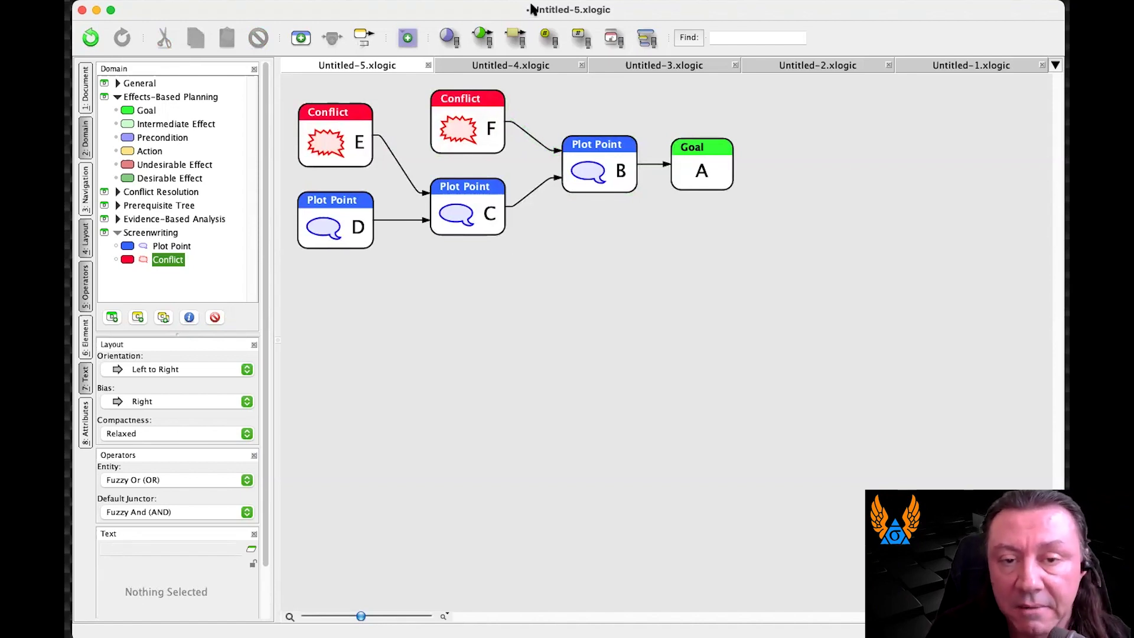
# Toggle the confidence display twice and add an Action entity from Effects-Based Planning leading into Plot Point C
pyautogui.click(450, 37)
pyautogui.click(451, 37)
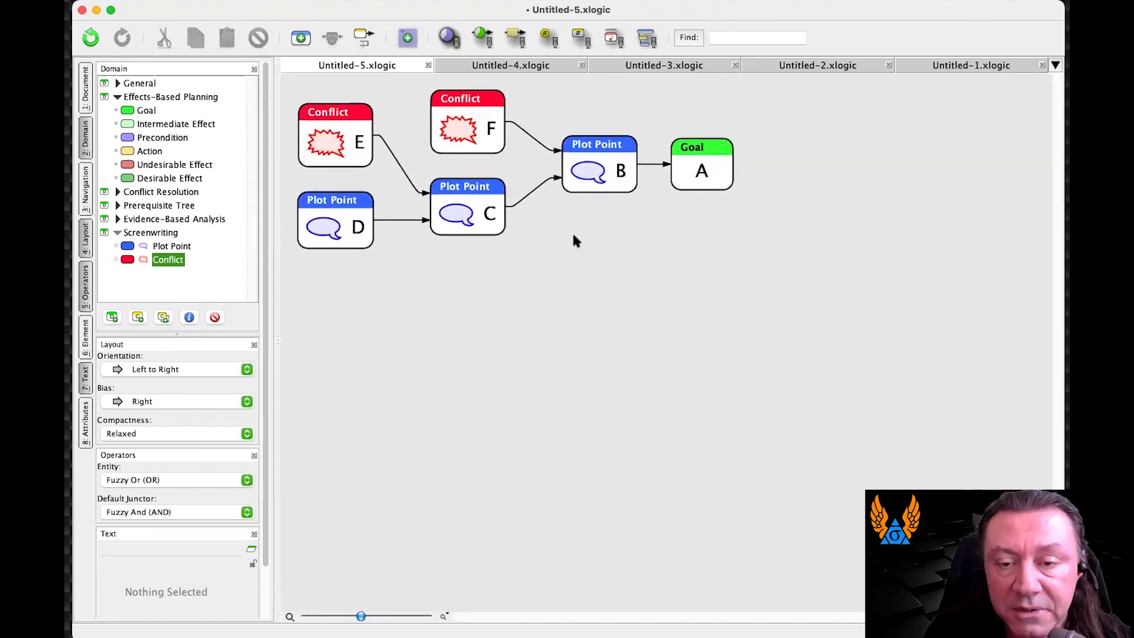
pyautogui.moveTo(129, 151); pyautogui.dragTo(430, 208)
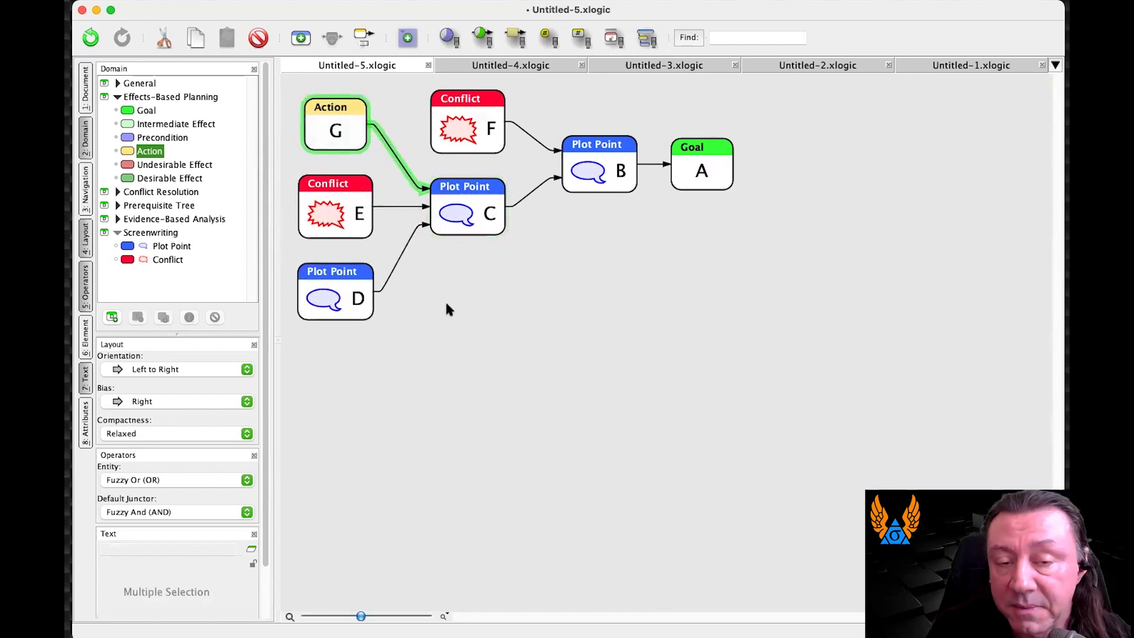
# Examine the commands for exporting the Screenwriting domain, importing domains and saving domains as defaults, without running any
pyautogui.rightClick(156, 237)
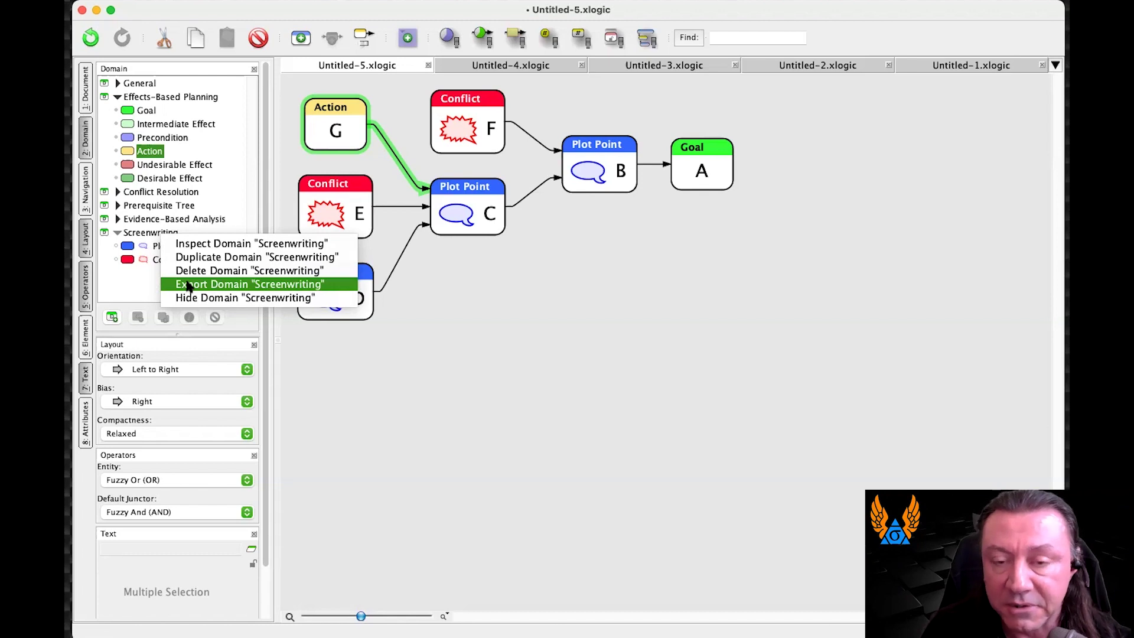
pyautogui.click(587, 307)
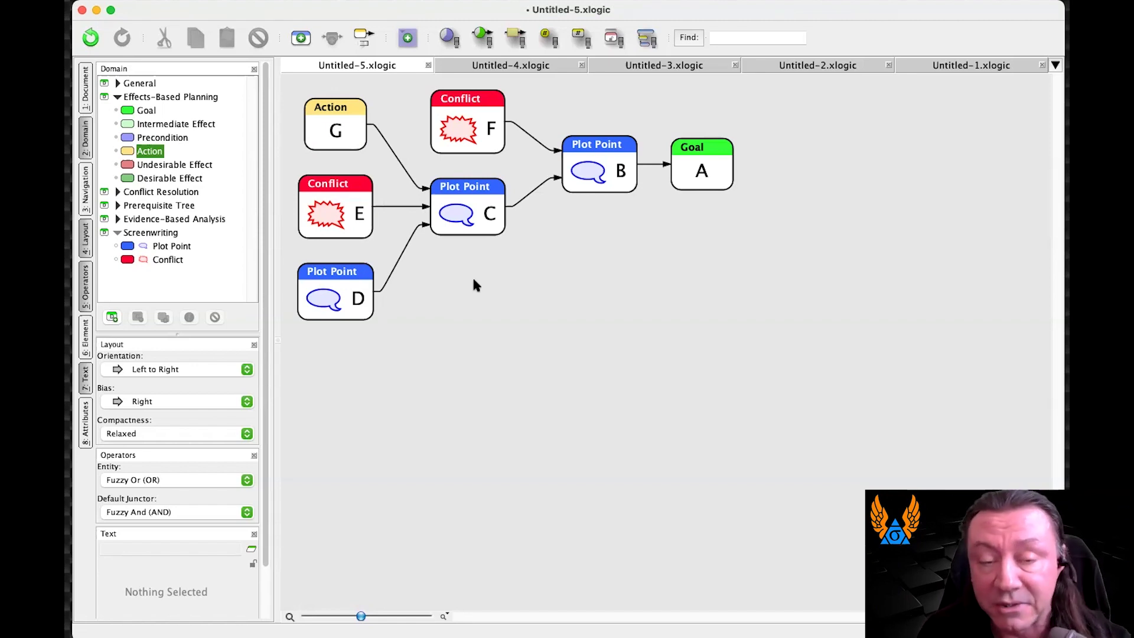
pyautogui.rightClick(496, 263)
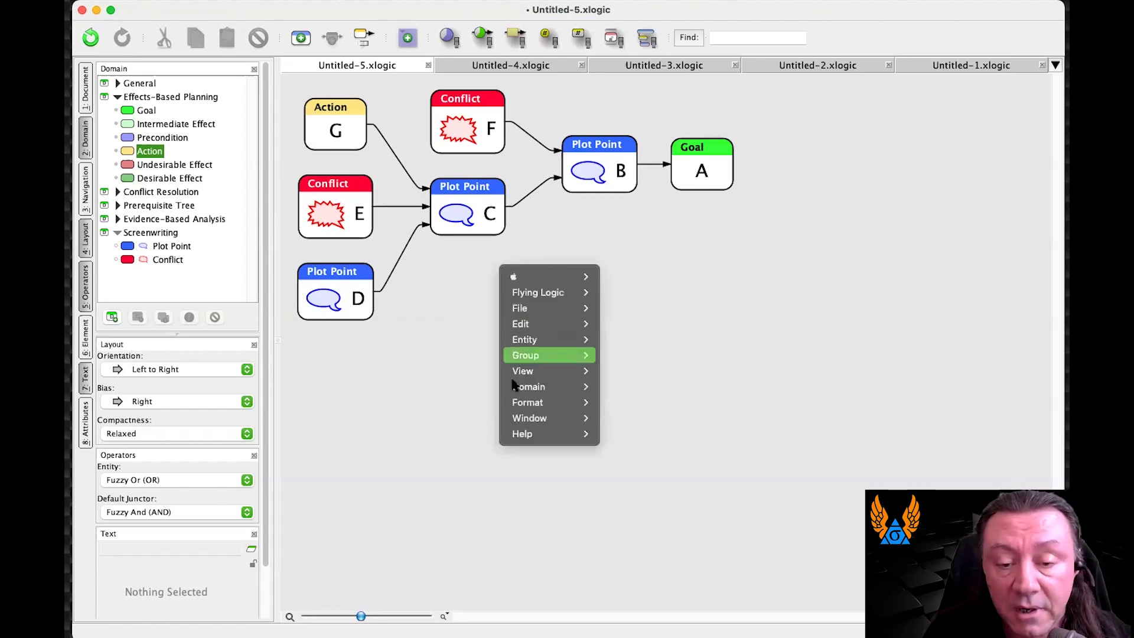
pyautogui.moveTo(515, 390)
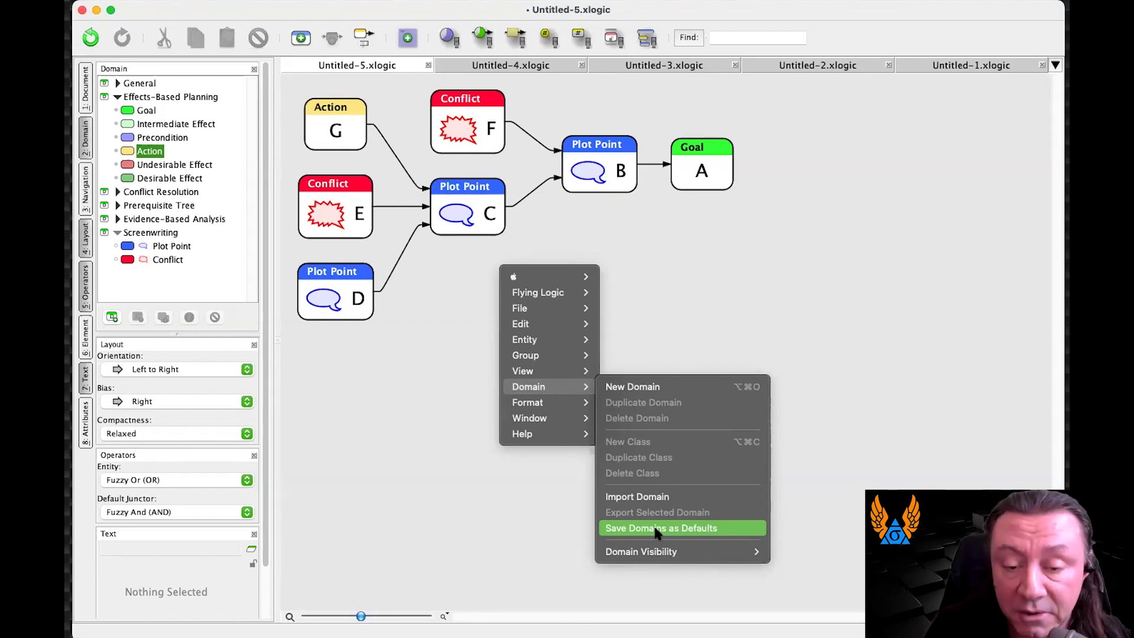
pyautogui.click(709, 286)
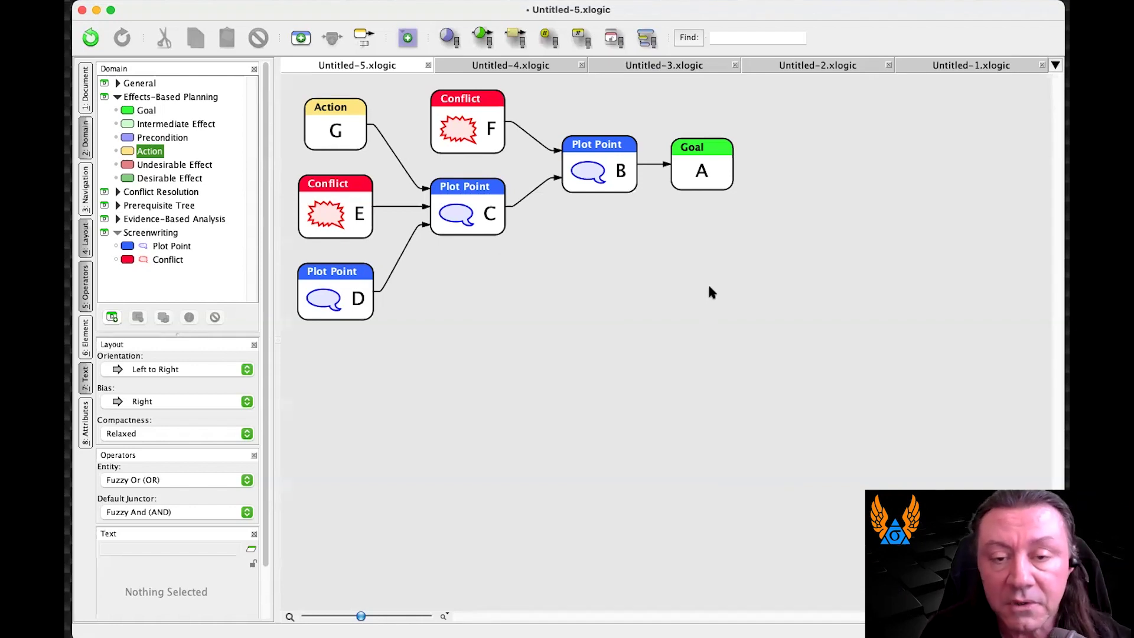